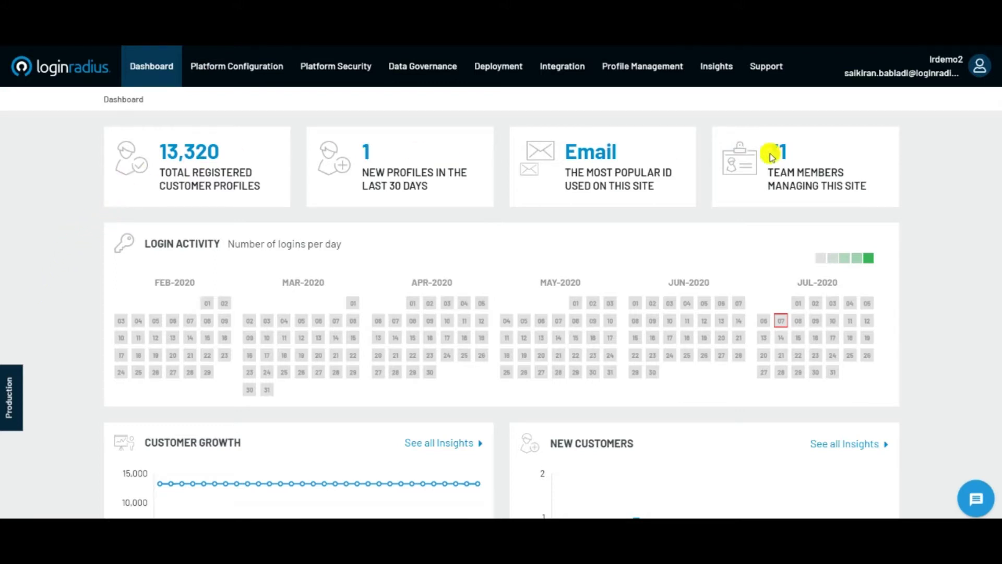
Step: Review the dashboard's login activity, customer growth, new customers, implementation guides and product updates
{"action": "scroll", "coordinate": [927, 233], "scroll_direction": "down", "scroll_amount": 4}
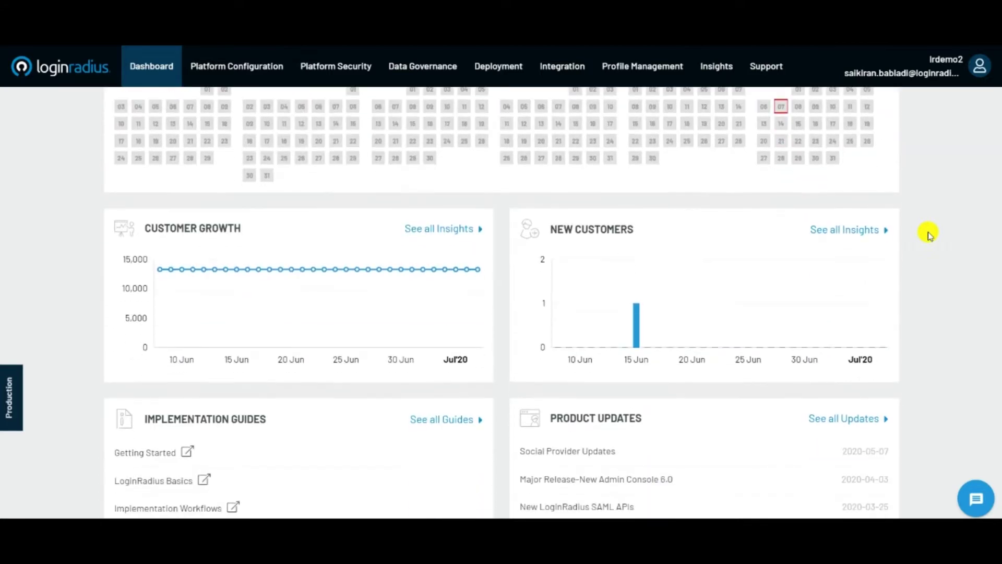
{"action": "scroll", "coordinate": [927, 233], "scroll_direction": "down", "scroll_amount": 3}
{"action": "scroll", "coordinate": [927, 232], "scroll_direction": "up", "scroll_amount": 3}
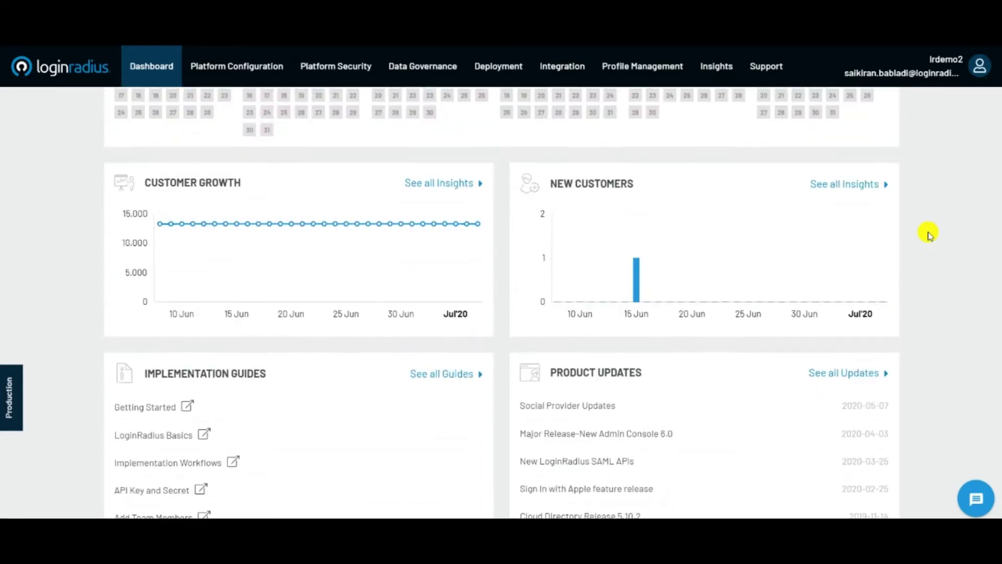
{"action": "scroll", "coordinate": [927, 232], "scroll_direction": "up", "scroll_amount": 5}
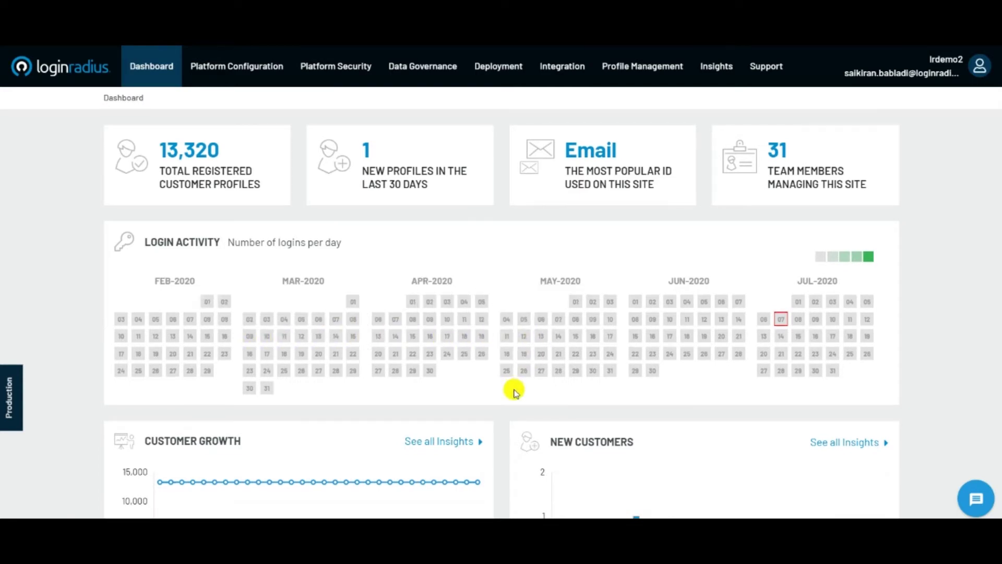
{"action": "scroll", "coordinate": [514, 392], "scroll_direction": "down", "scroll_amount": 3}
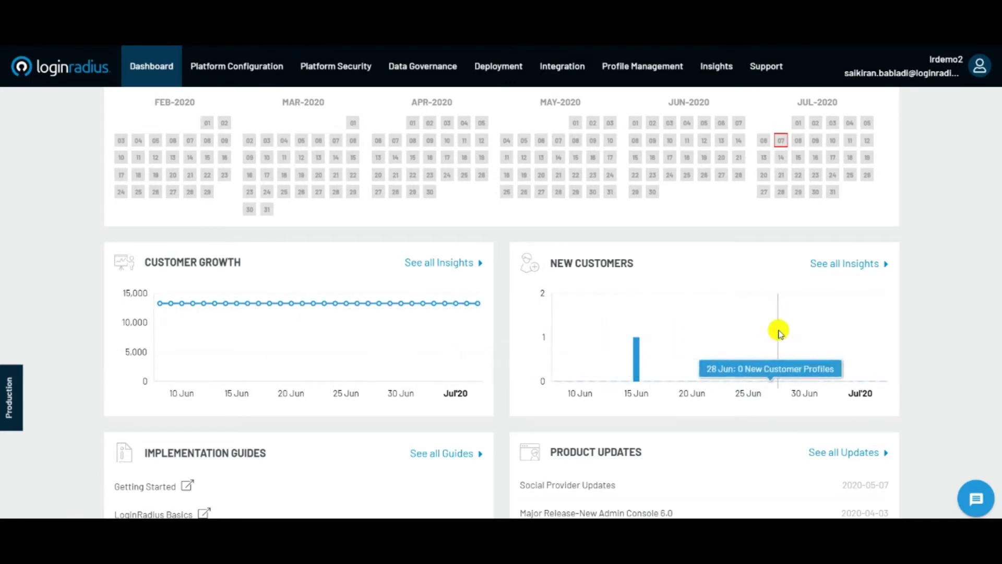
{"action": "scroll", "coordinate": [780, 333], "scroll_direction": "down", "scroll_amount": 5}
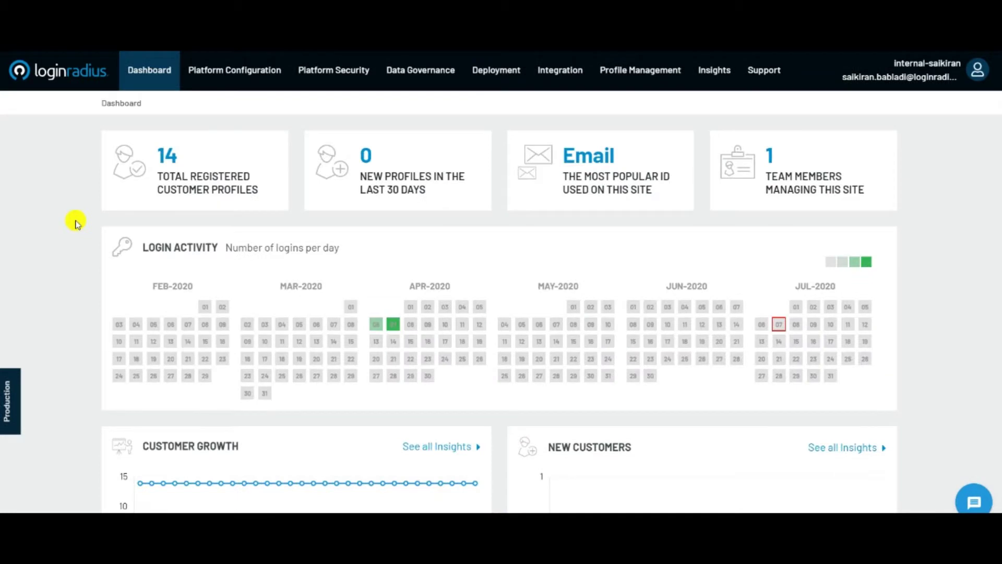
Step: Review the account and advanced settings of the Authentication Workflow and the email options of the Verification Workflow
{"action": "left_click", "coordinate": [241, 82]}
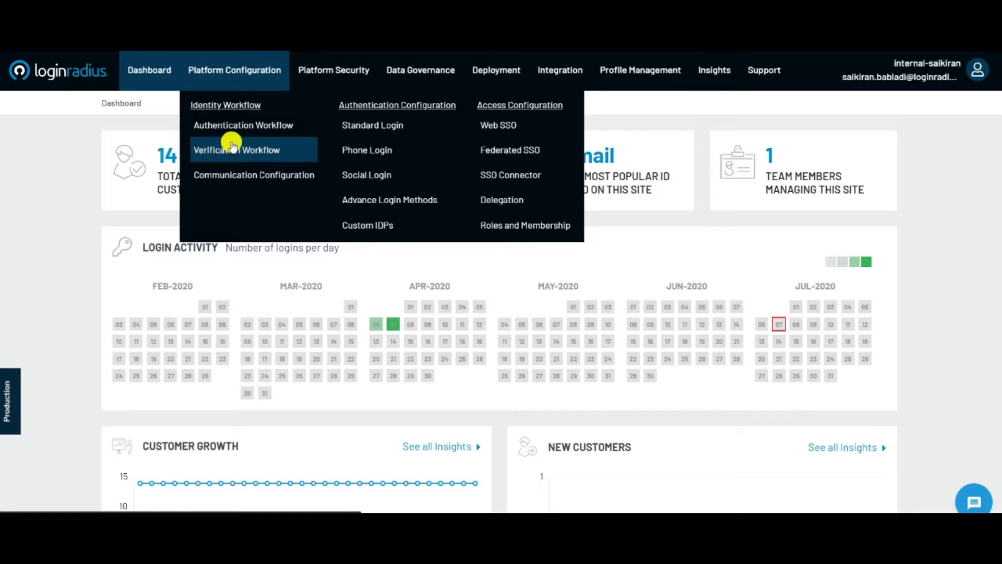
{"action": "left_click", "coordinate": [287, 127]}
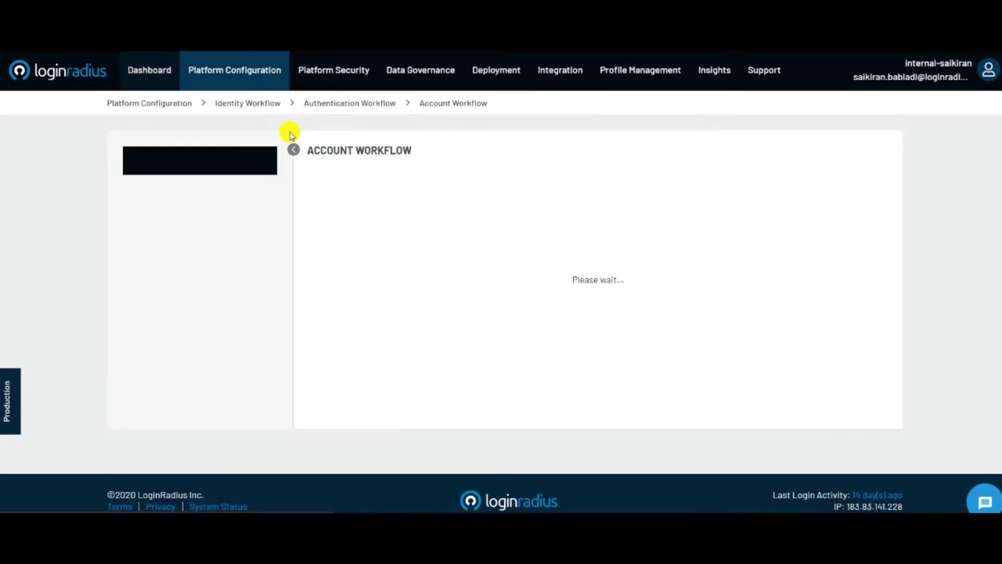
{"action": "mouse_move", "coordinate": [277, 78]}
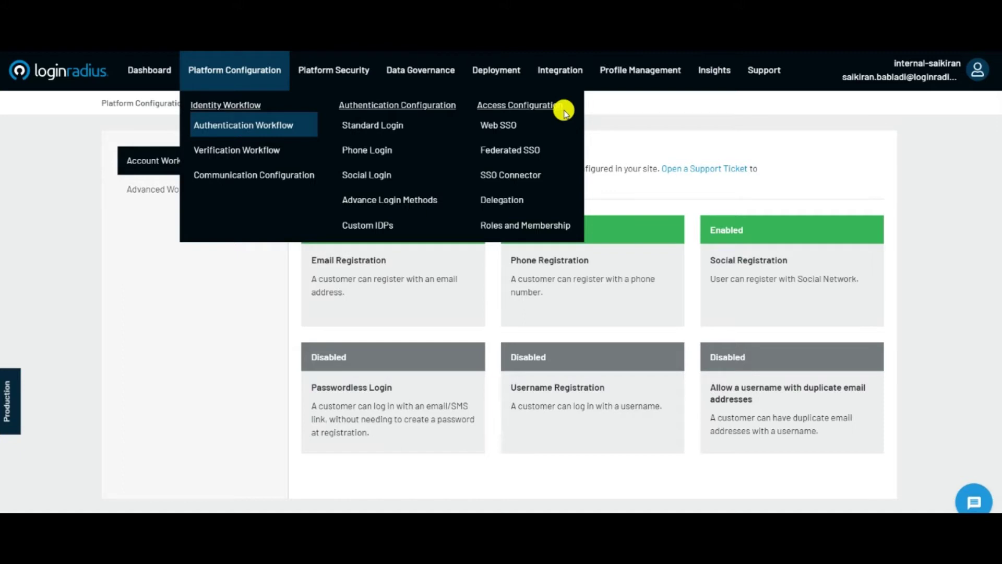
{"action": "left_click", "coordinate": [496, 154]}
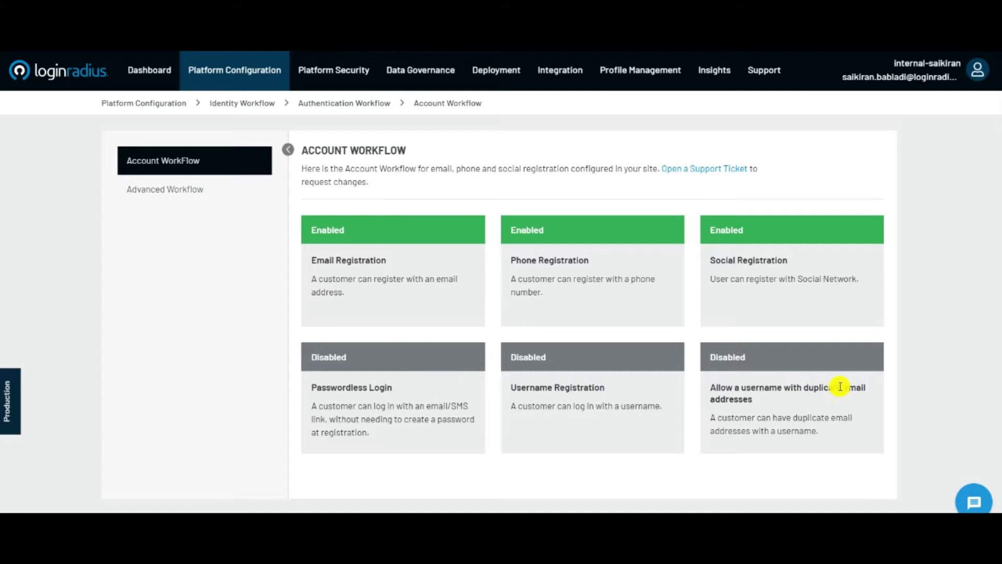
{"action": "left_click", "coordinate": [219, 203]}
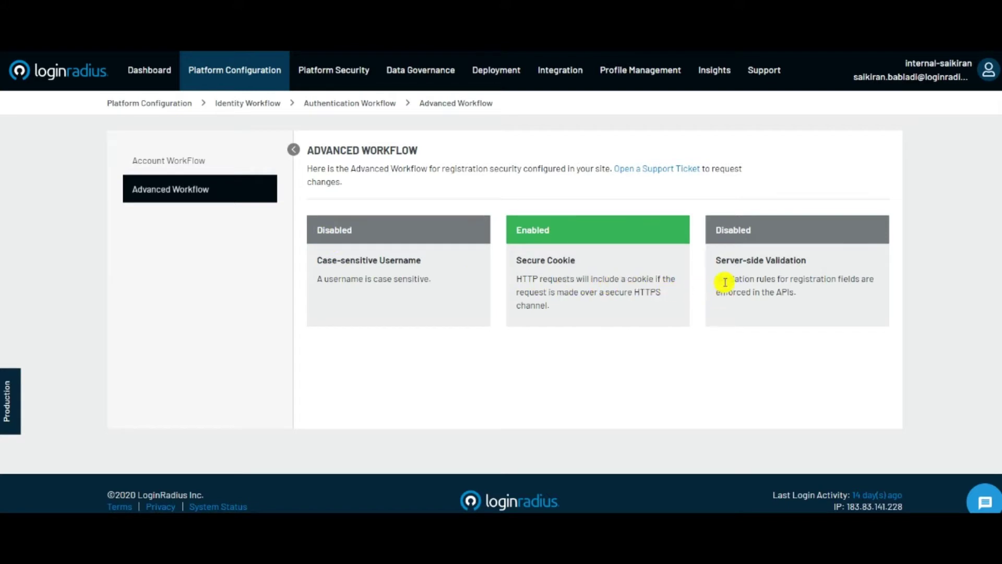
{"action": "left_click", "coordinate": [219, 79]}
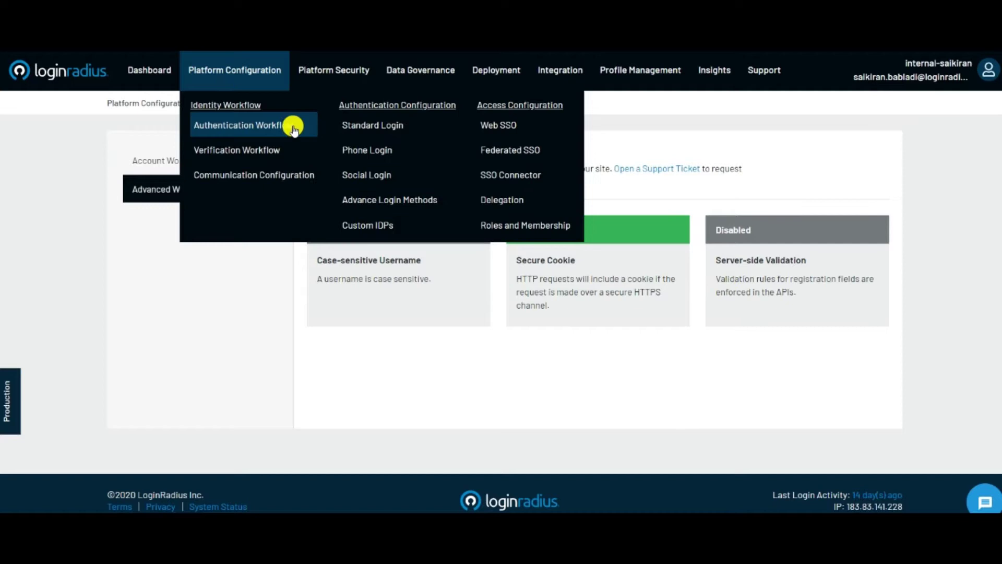
{"action": "left_click", "coordinate": [272, 153]}
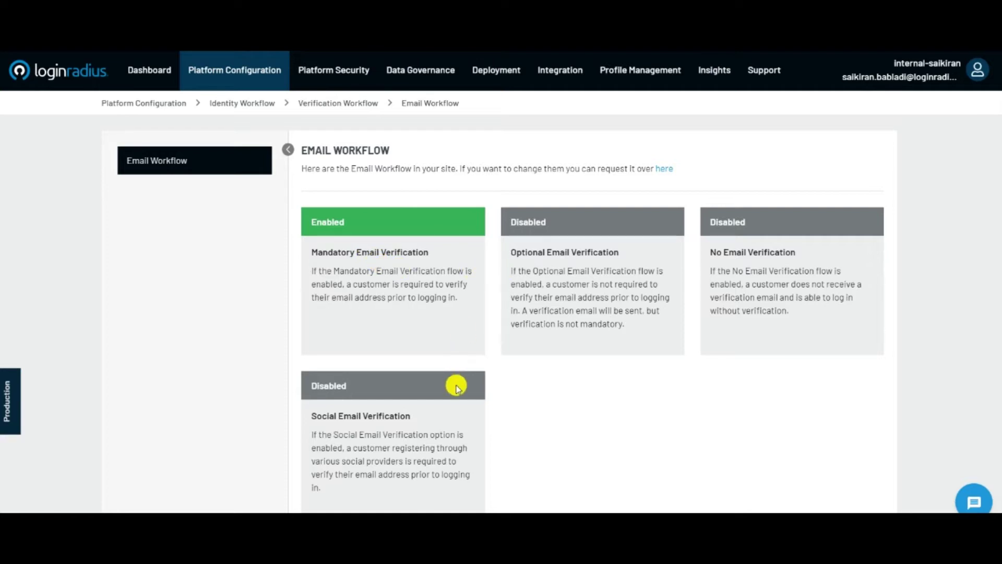
Step: Examine the available SMTP providers and the Global Email Settings in Communication Configuration
{"action": "left_click", "coordinate": [268, 76]}
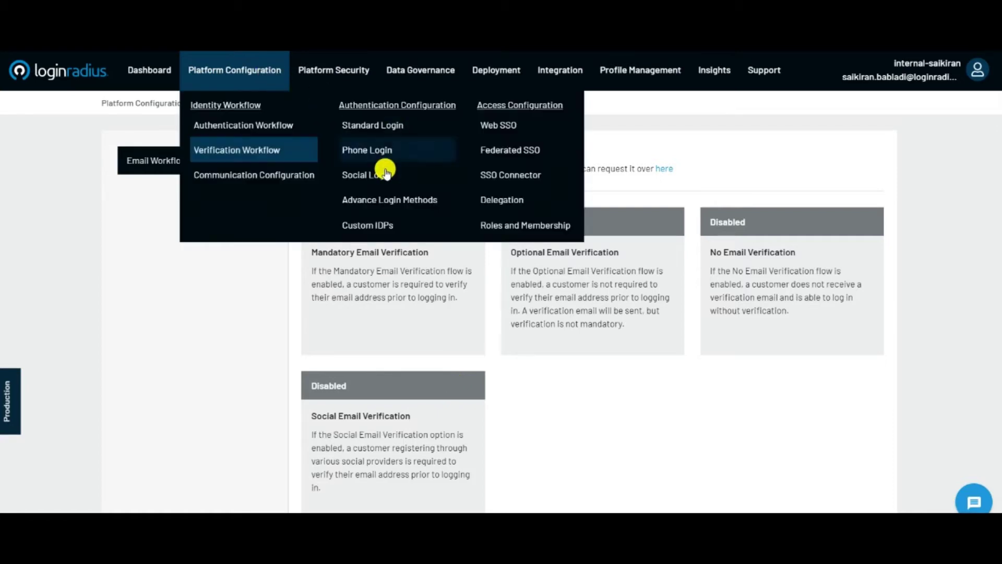
{"action": "left_click", "coordinate": [275, 173]}
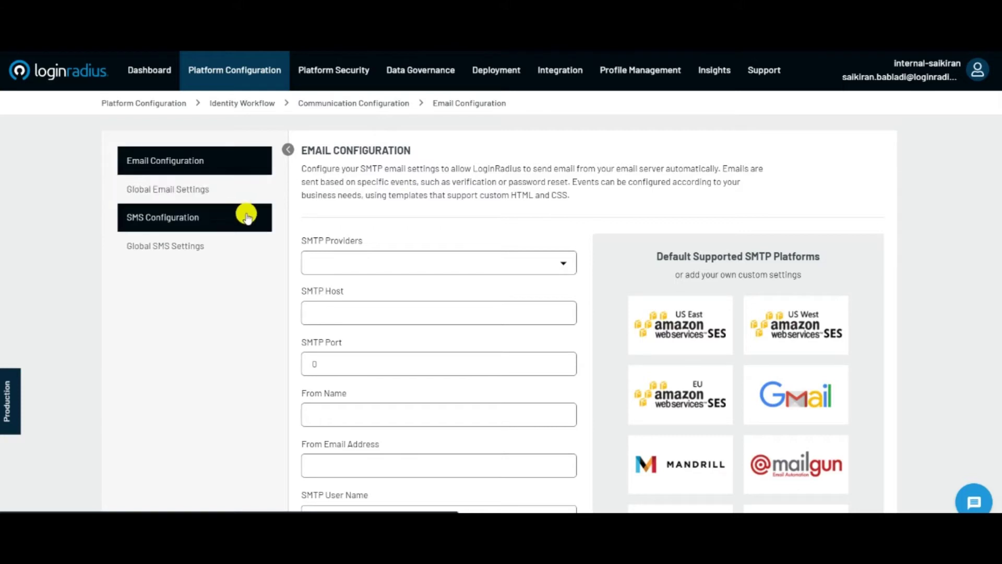
{"action": "left_click", "coordinate": [518, 263]}
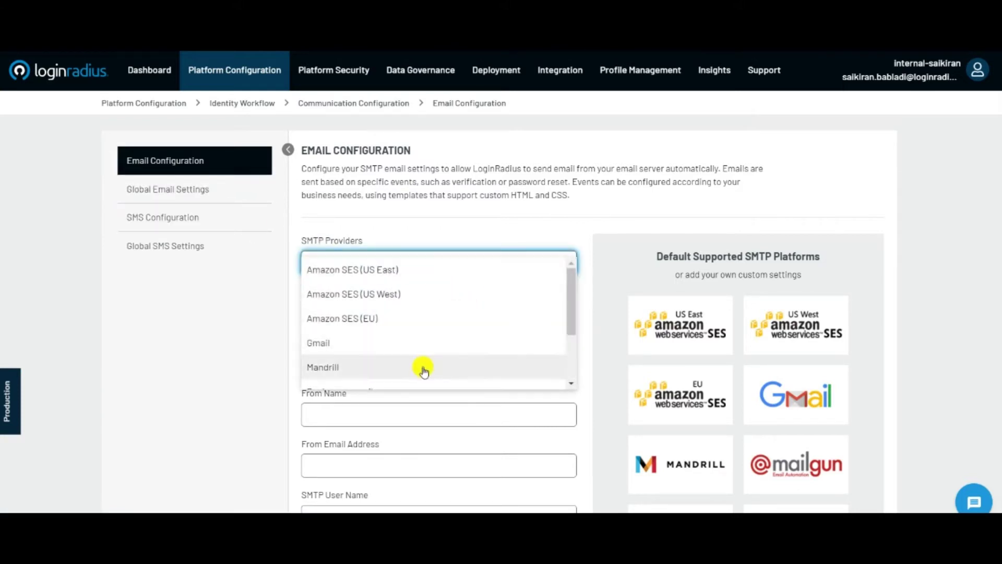
{"action": "left_click", "coordinate": [161, 215]}
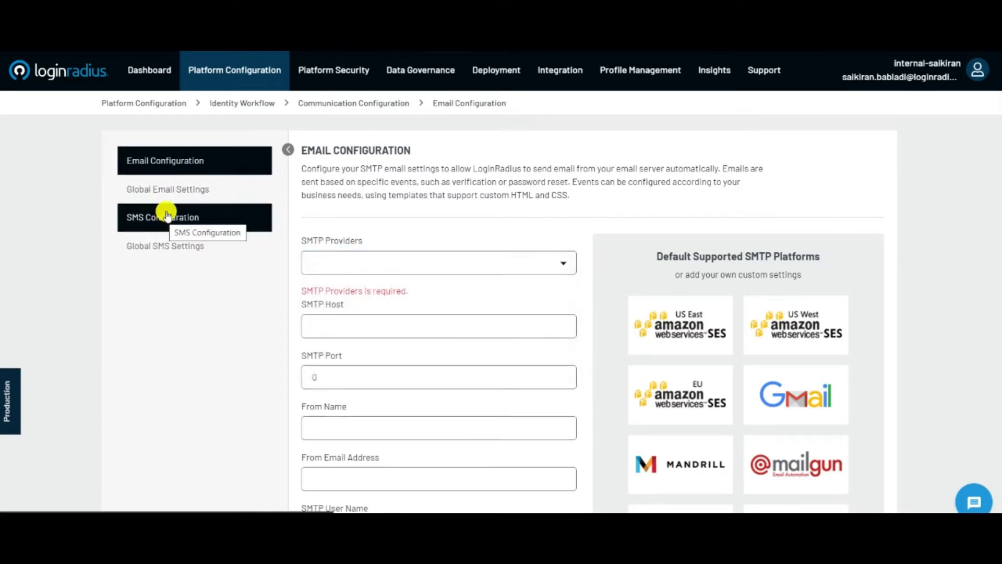
{"action": "left_click", "coordinate": [163, 189]}
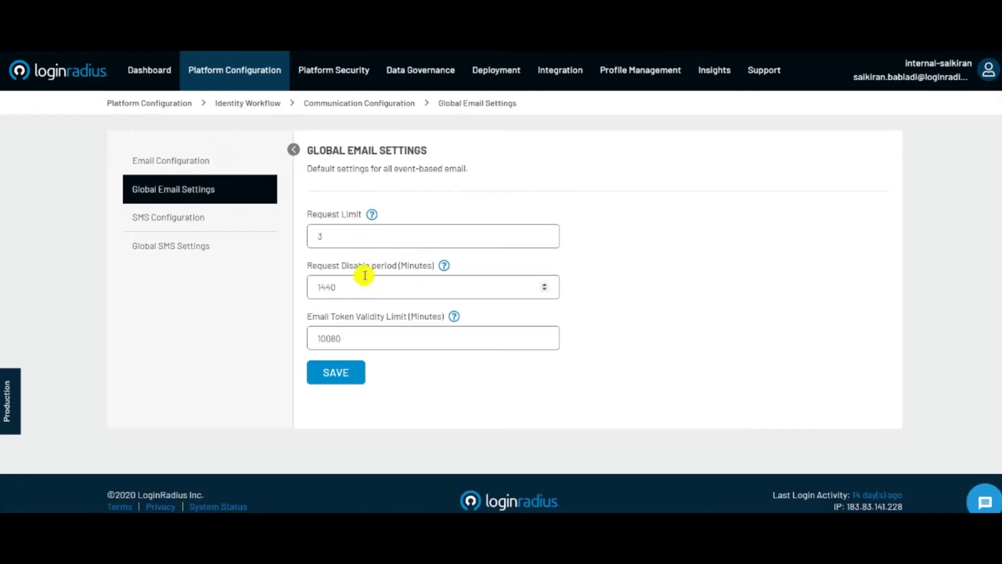
{"action": "double_click", "coordinate": [333, 286]}
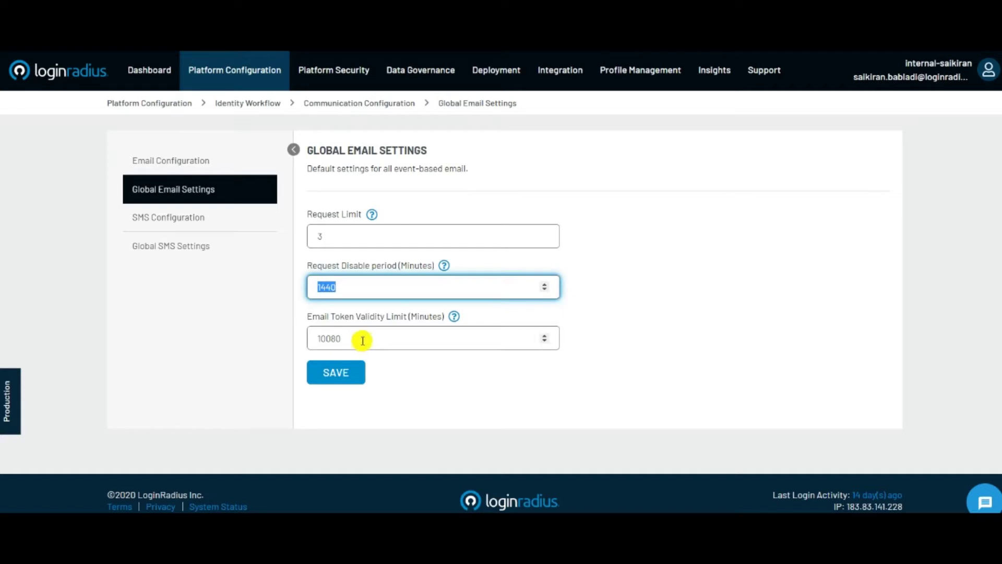
Step: Choose Numeric as the OTP Type in the Global SMS Settings
{"action": "left_click", "coordinate": [211, 245]}
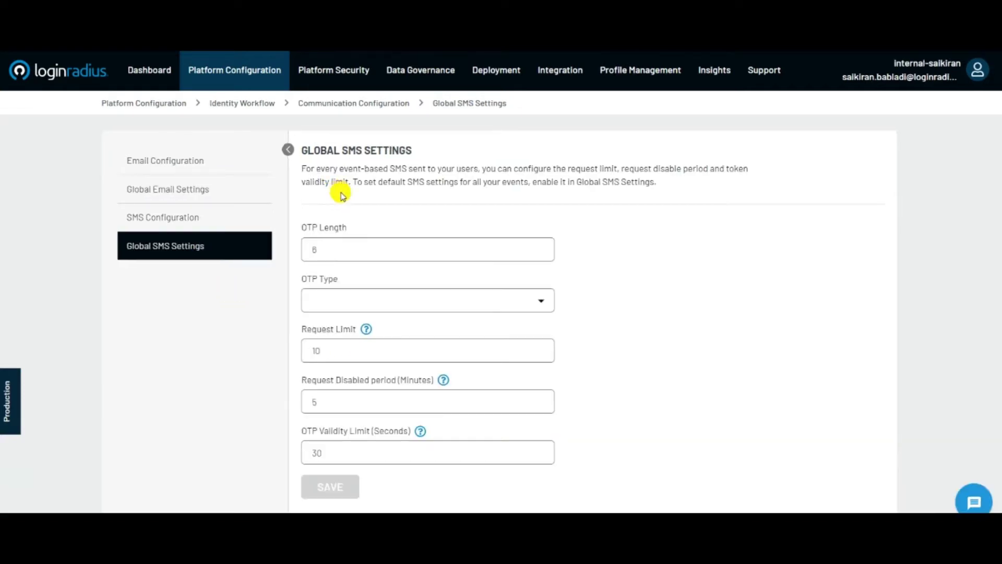
{"action": "scroll", "coordinate": [369, 253], "scroll_direction": "down", "scroll_amount": 2}
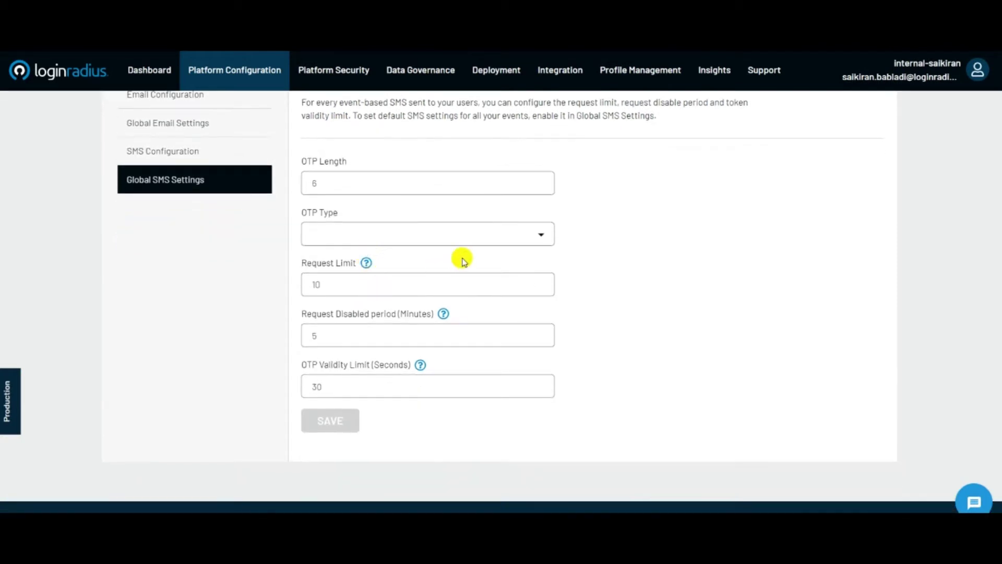
{"action": "left_click", "coordinate": [469, 236]}
{"action": "left_click", "coordinate": [470, 239]}
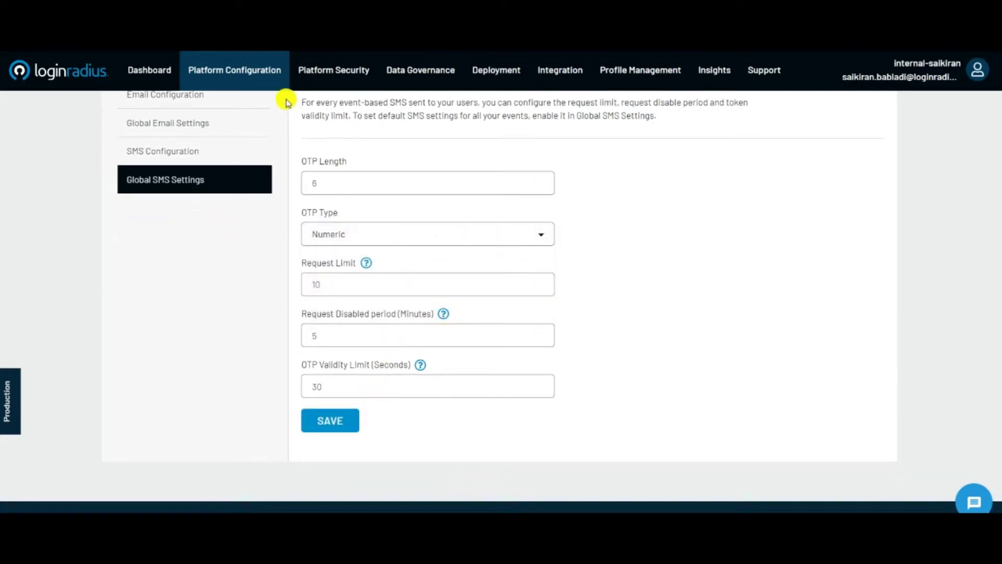
Step: Open the Standard Login data schema and examine the disabled basic standard fields
{"action": "left_click", "coordinate": [275, 73]}
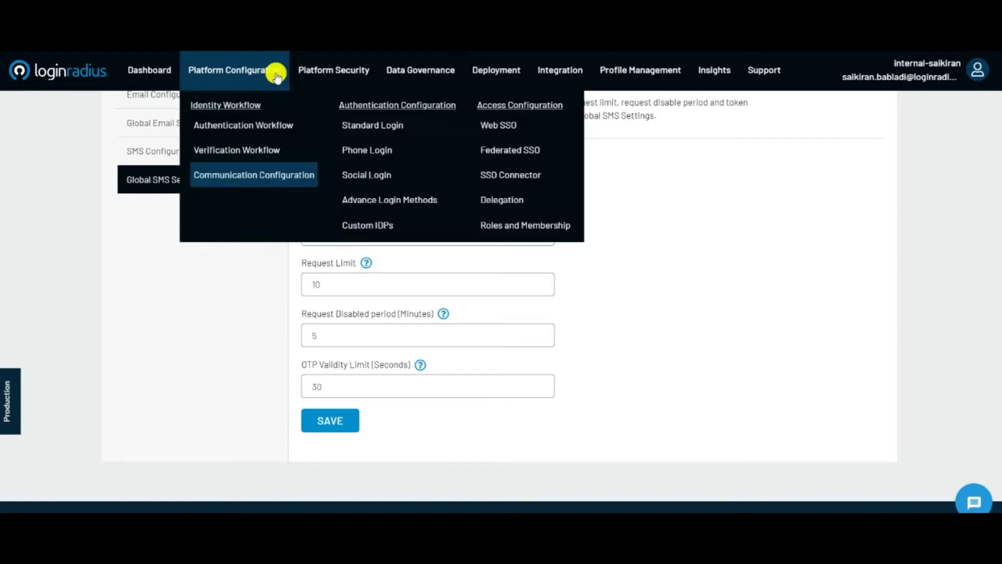
{"action": "left_click", "coordinate": [412, 129]}
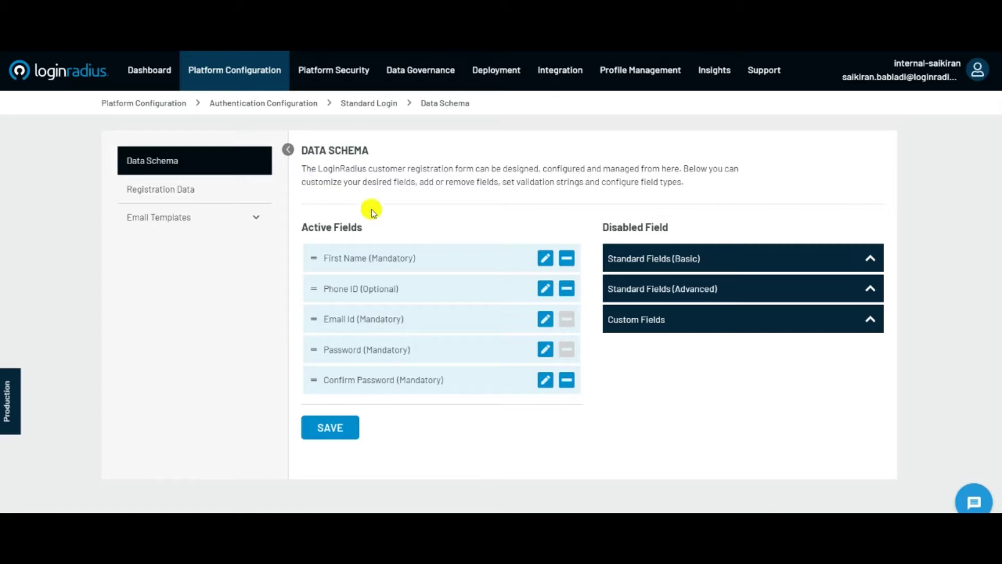
{"action": "left_click", "coordinate": [750, 258]}
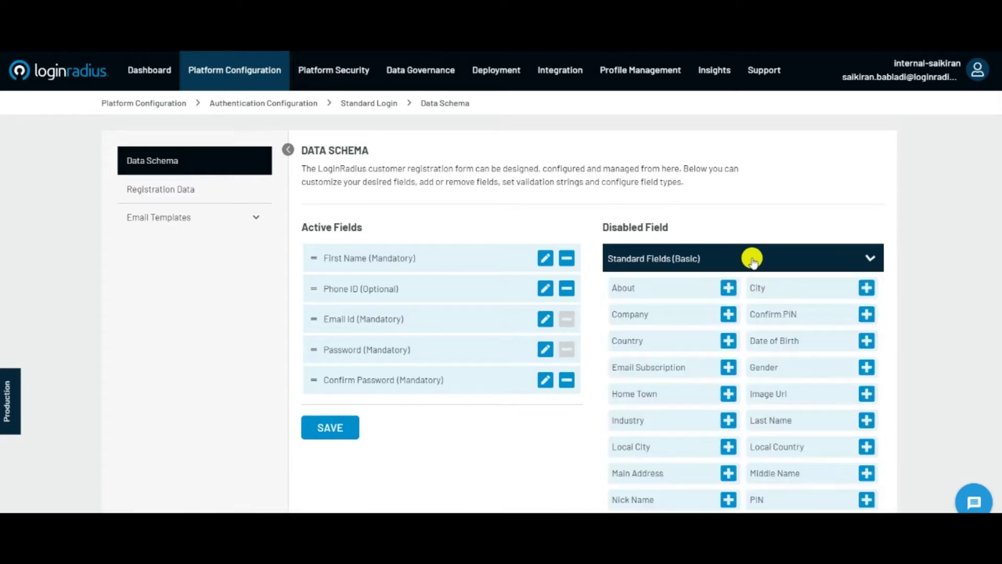
{"action": "scroll", "coordinate": [752, 255], "scroll_direction": "down", "scroll_amount": 3}
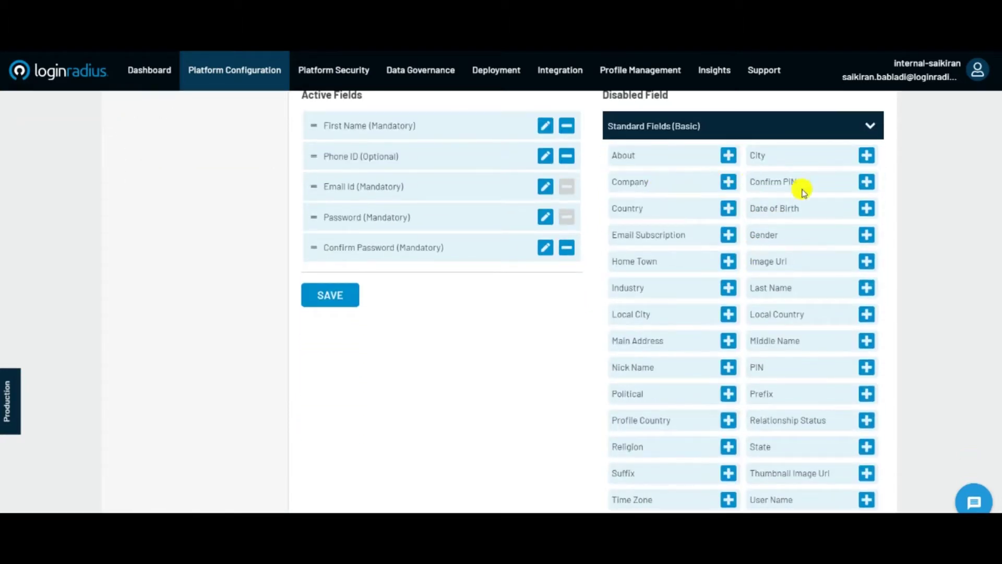
{"action": "scroll", "coordinate": [832, 320], "scroll_direction": "down", "scroll_amount": 2}
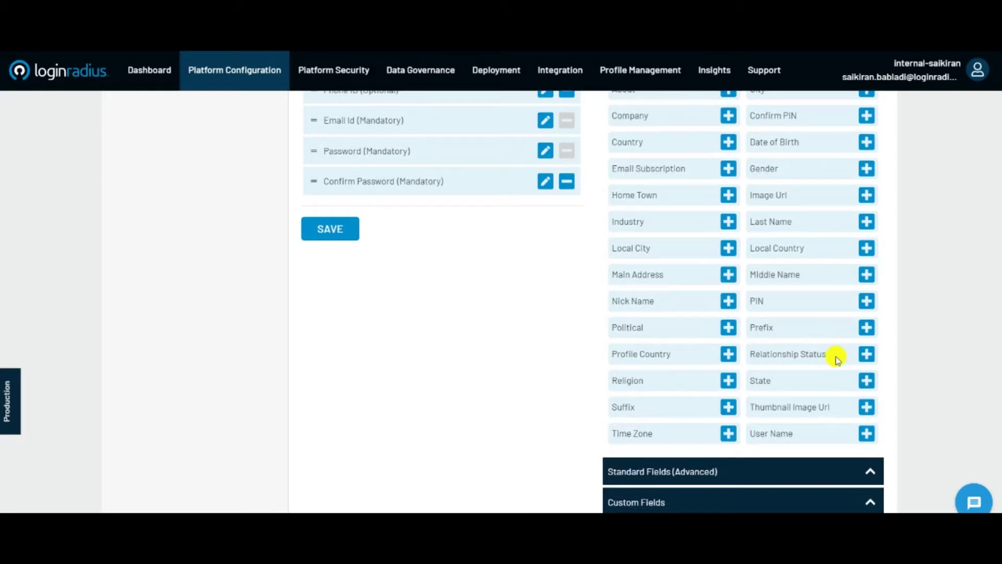
{"action": "scroll", "coordinate": [837, 359], "scroll_direction": "down", "scroll_amount": 2}
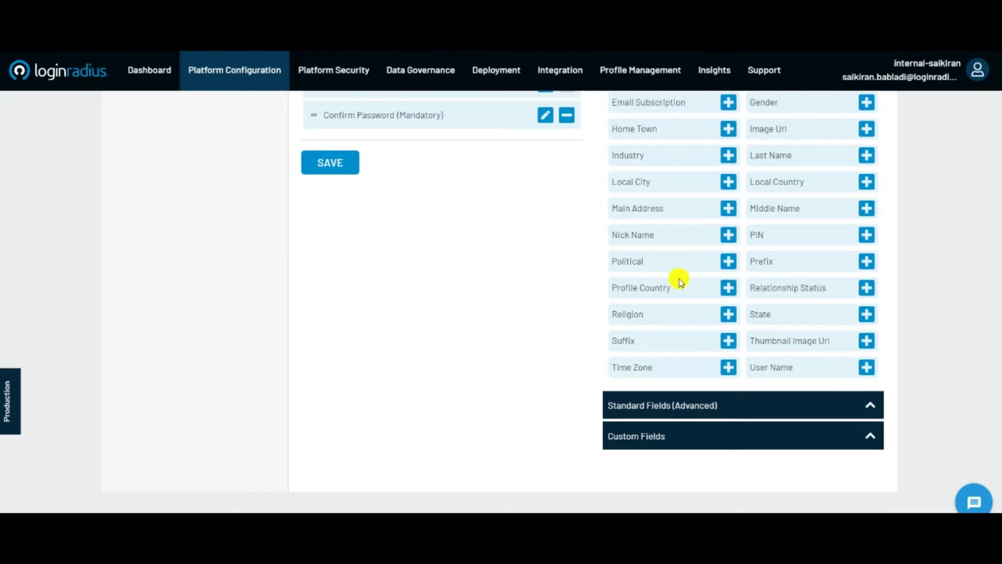
Step: Activate the advanced fields Addresses and Educations, and remove Educations and Confirm Password from the active fields
{"action": "left_click", "coordinate": [756, 405]}
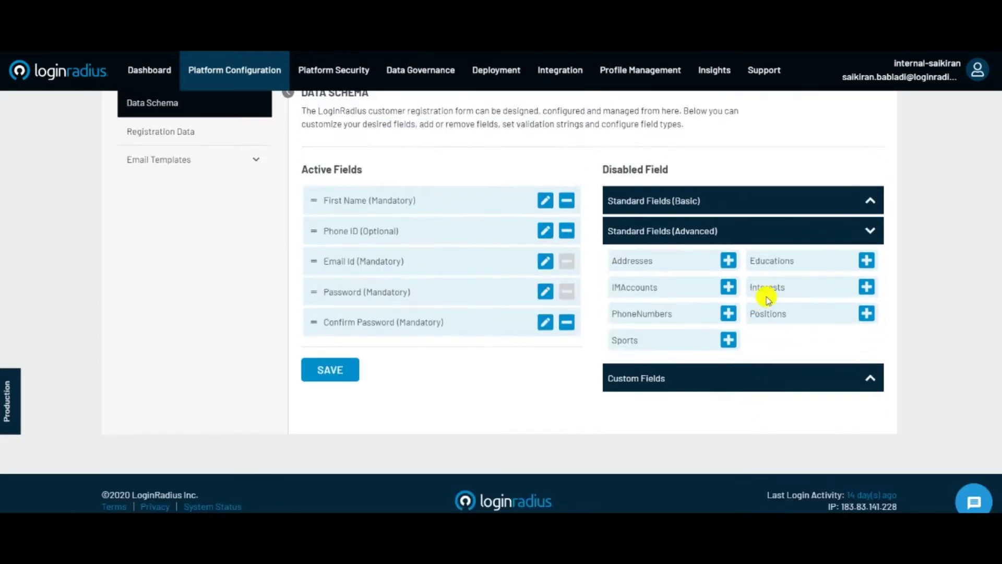
{"action": "left_click", "coordinate": [729, 261]}
{"action": "left_click", "coordinate": [729, 243]}
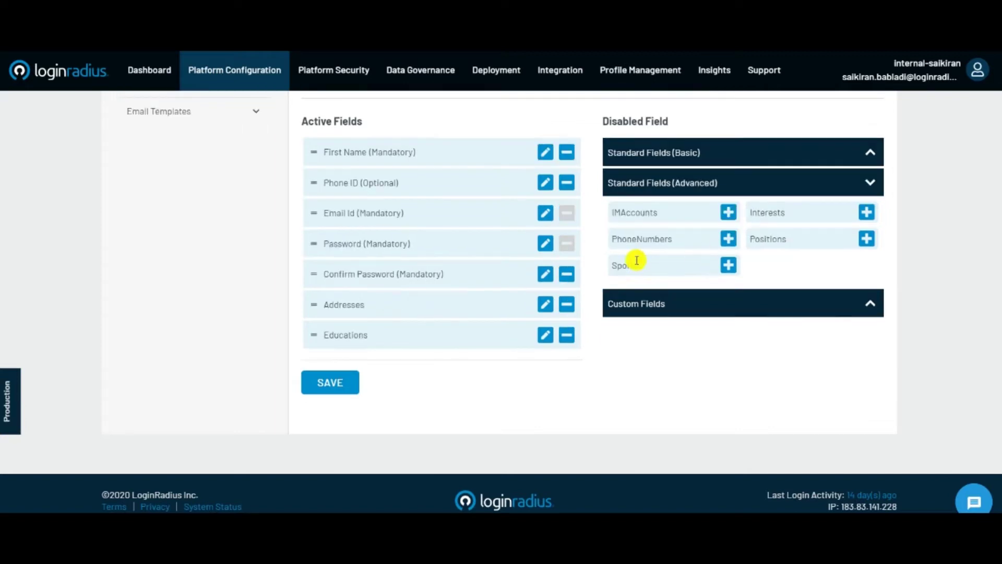
{"action": "left_click", "coordinate": [566, 342]}
{"action": "left_click", "coordinate": [568, 308]}
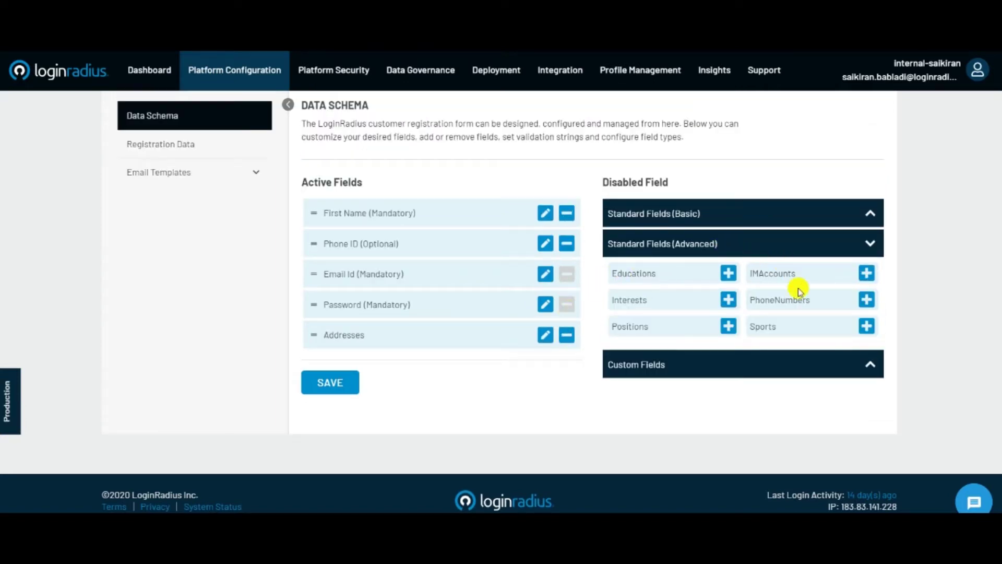
Step: Start a new custom field in the data schema and enter CustomField as its name
{"action": "left_click", "coordinate": [864, 365]}
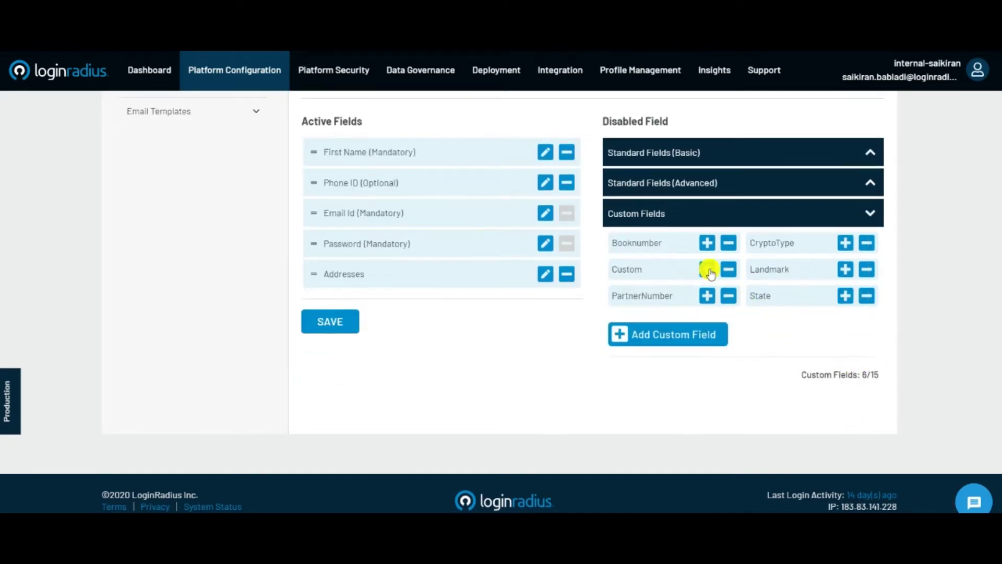
{"action": "left_click", "coordinate": [665, 340]}
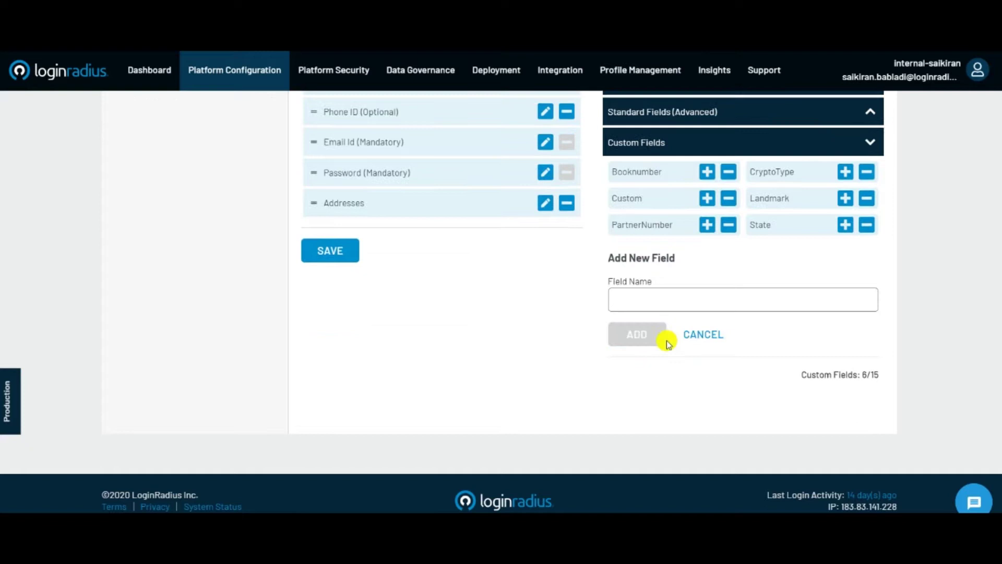
{"action": "left_click", "coordinate": [669, 303]}
{"action": "type", "text": "Custom"}
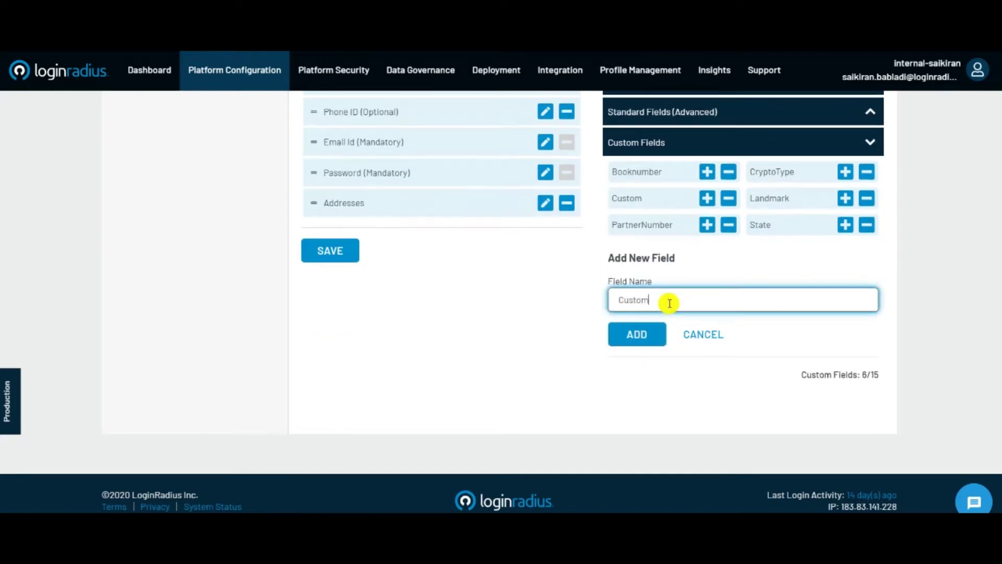
{"action": "type", "text": "Field"}
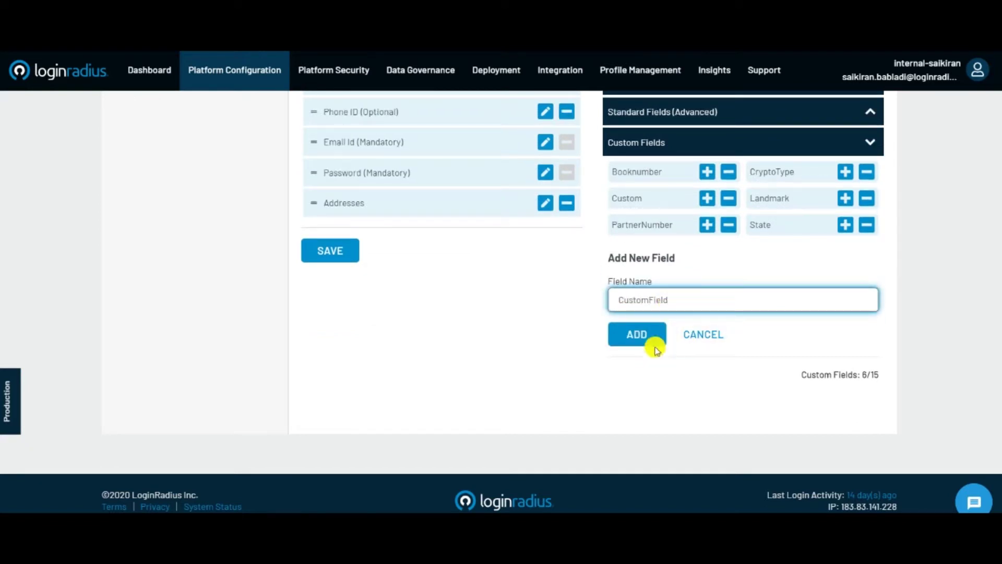
{"action": "scroll", "coordinate": [452, 308], "scroll_direction": "up", "scroll_amount": 3}
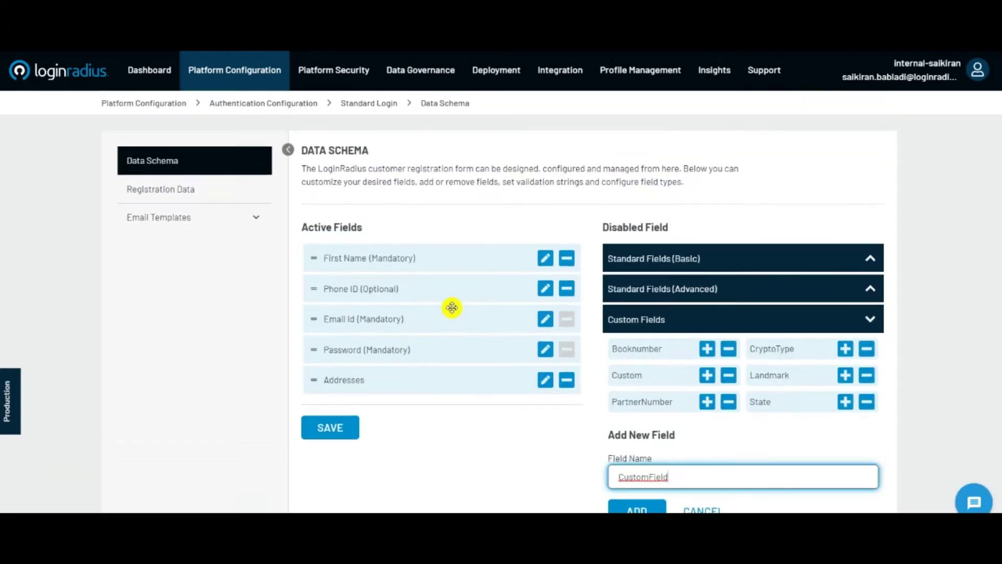
Step: Make the active First Name field Optional and keep String as its field type in its advanced settings
{"action": "left_click", "coordinate": [546, 258]}
{"action": "scroll", "coordinate": [376, 326], "scroll_direction": "down", "scroll_amount": 3}
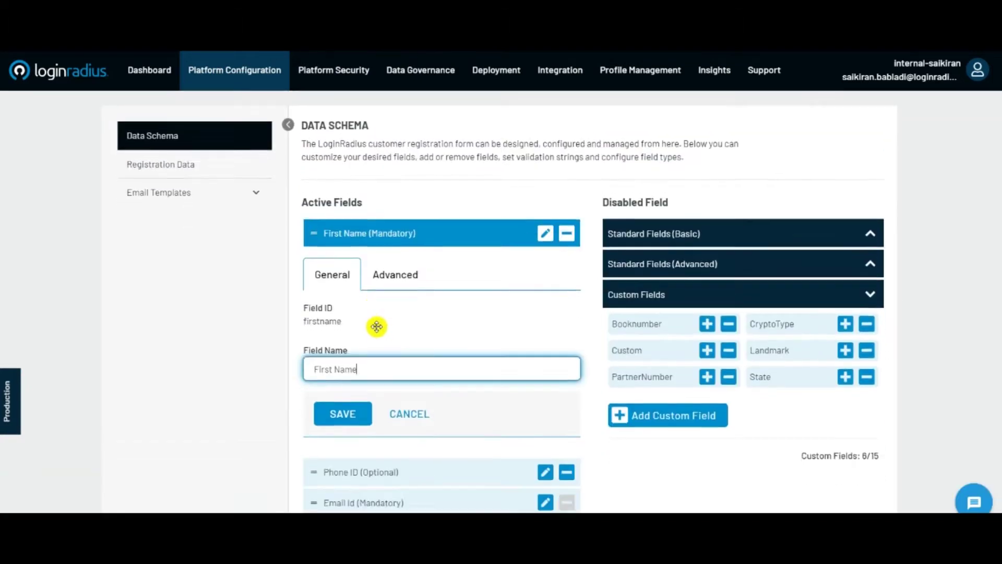
{"action": "left_click_drag", "start_coordinate": [358, 262], "coordinate": [292, 262]}
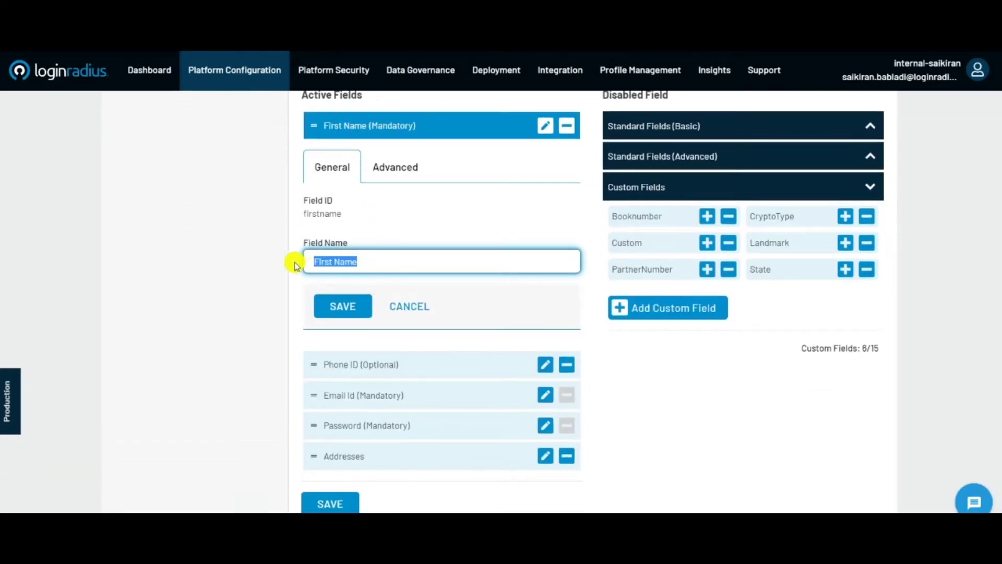
{"action": "left_click", "coordinate": [399, 171]}
{"action": "left_click", "coordinate": [349, 222]}
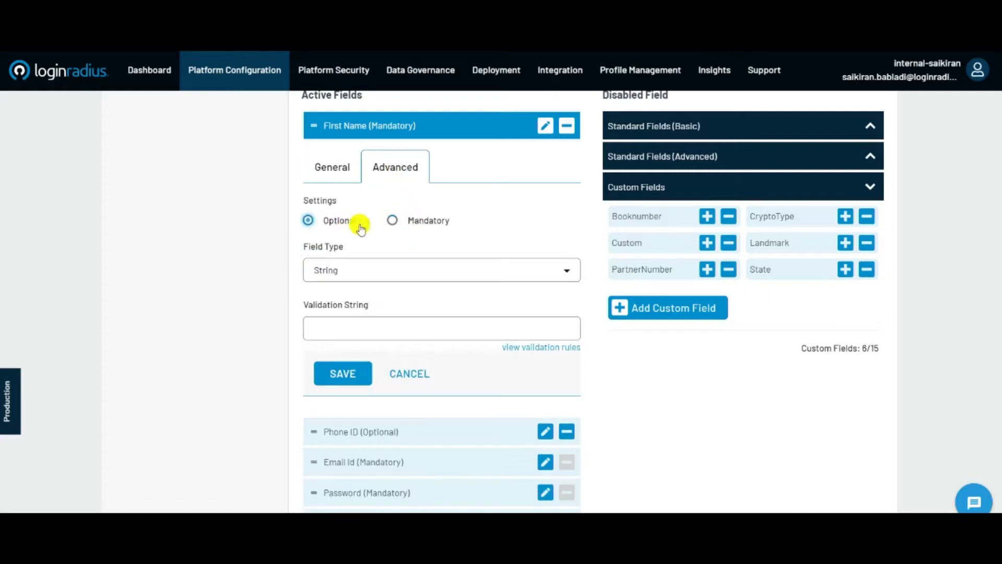
{"action": "left_click", "coordinate": [567, 275]}
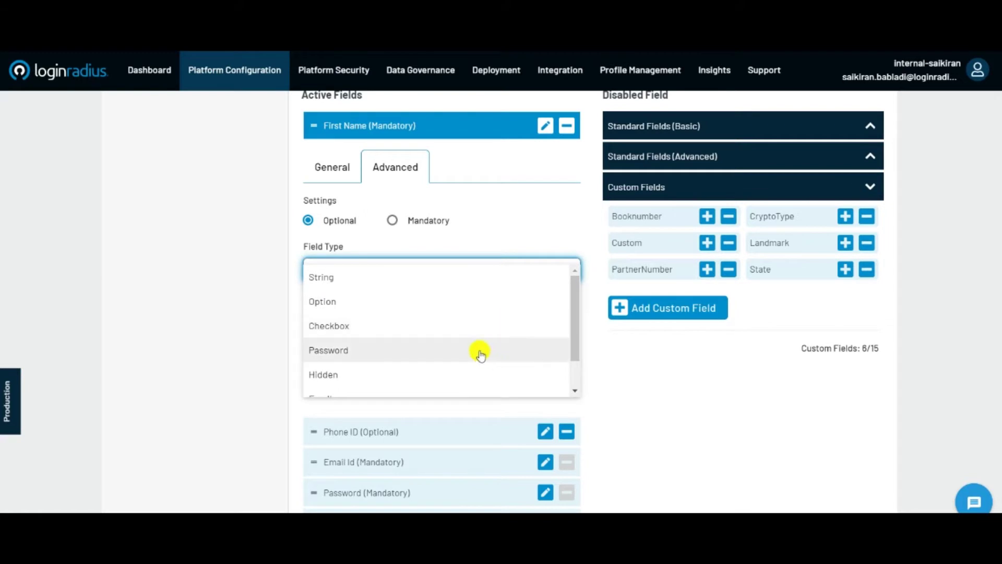
{"action": "left_click", "coordinate": [321, 277]}
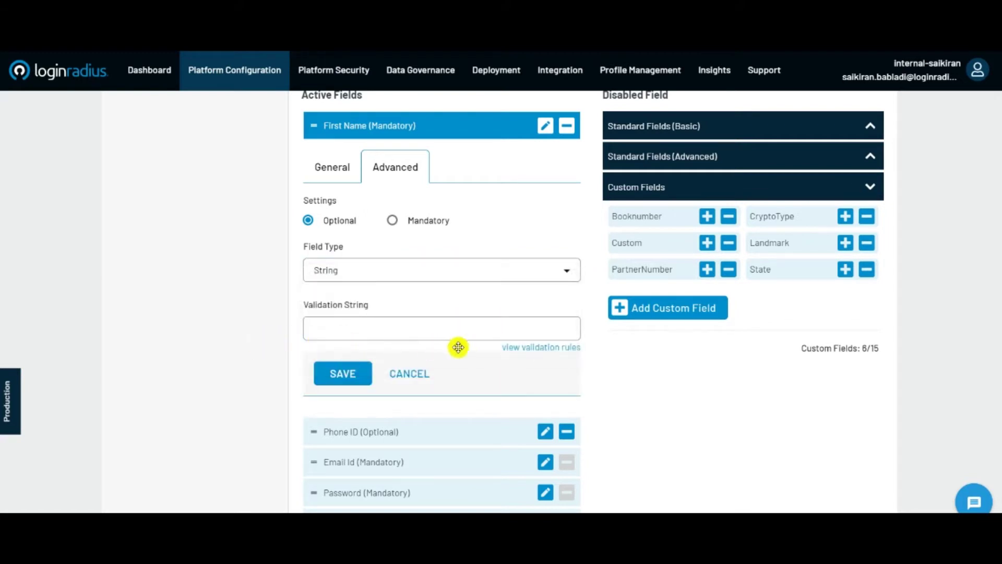
{"action": "scroll", "coordinate": [519, 352], "scroll_direction": "down", "scroll_amount": 3}
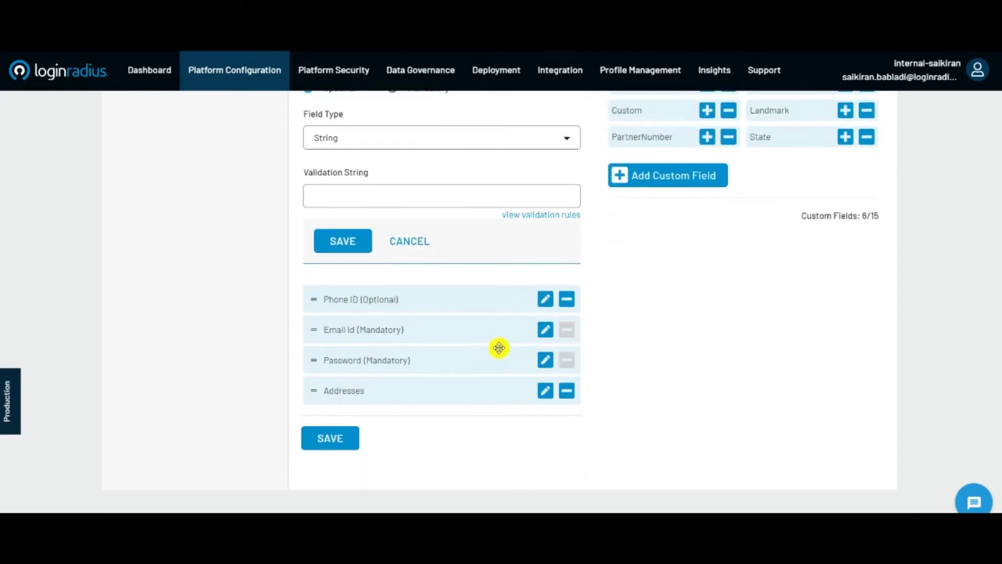
{"action": "scroll", "coordinate": [499, 346], "scroll_direction": "up", "scroll_amount": 1}
{"action": "scroll", "coordinate": [494, 348], "scroll_direction": "up", "scroll_amount": 5}
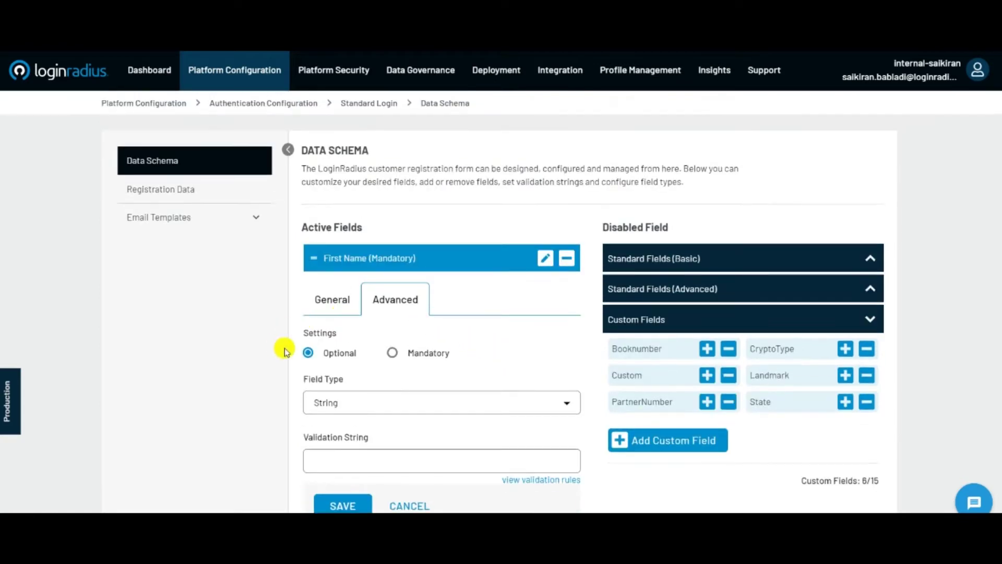
Step: View the Registration Data page and examine the subject and body of the verification-default email template
{"action": "left_click", "coordinate": [196, 193]}
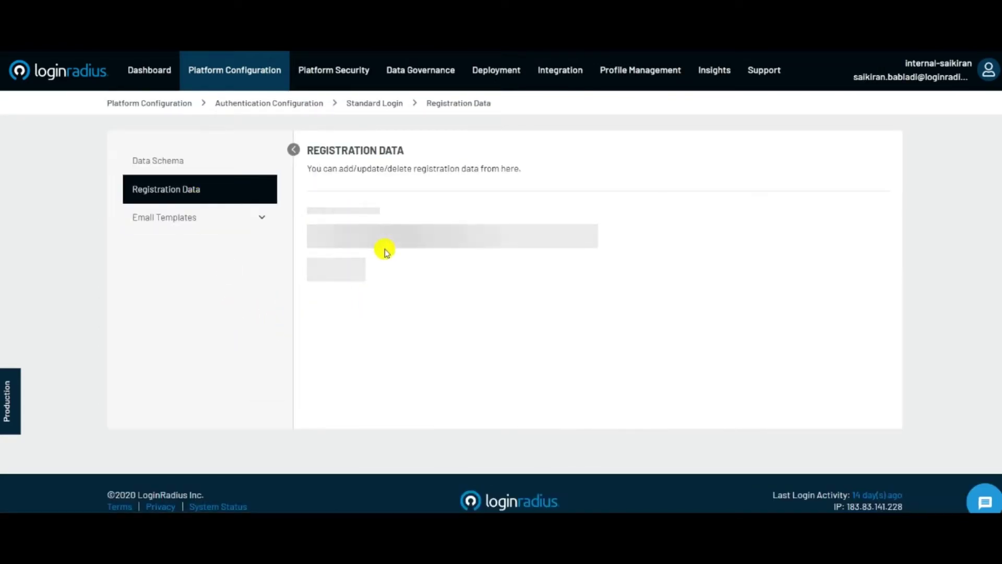
{"action": "left_click", "coordinate": [203, 223]}
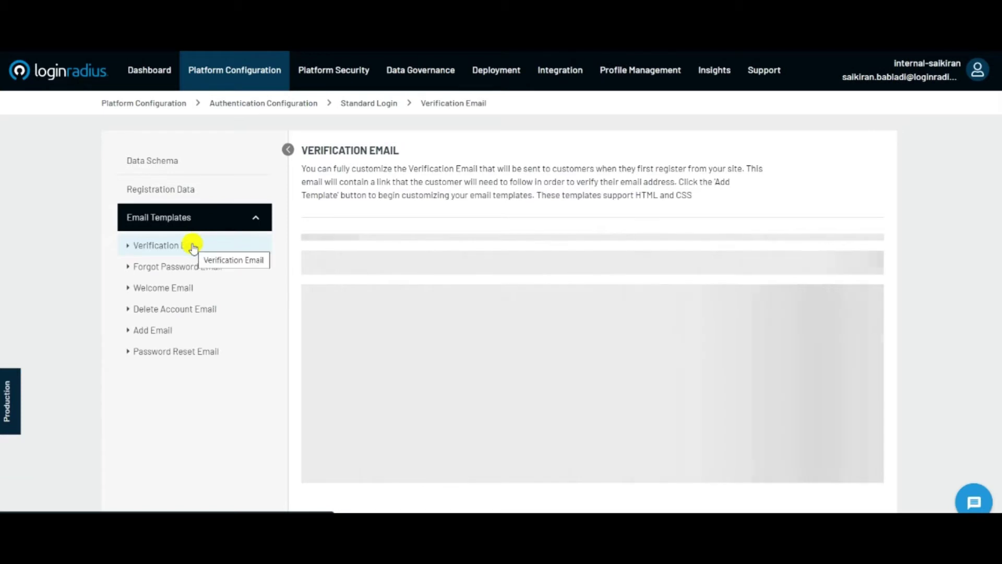
{"action": "scroll", "coordinate": [417, 312], "scroll_direction": "down", "scroll_amount": 1}
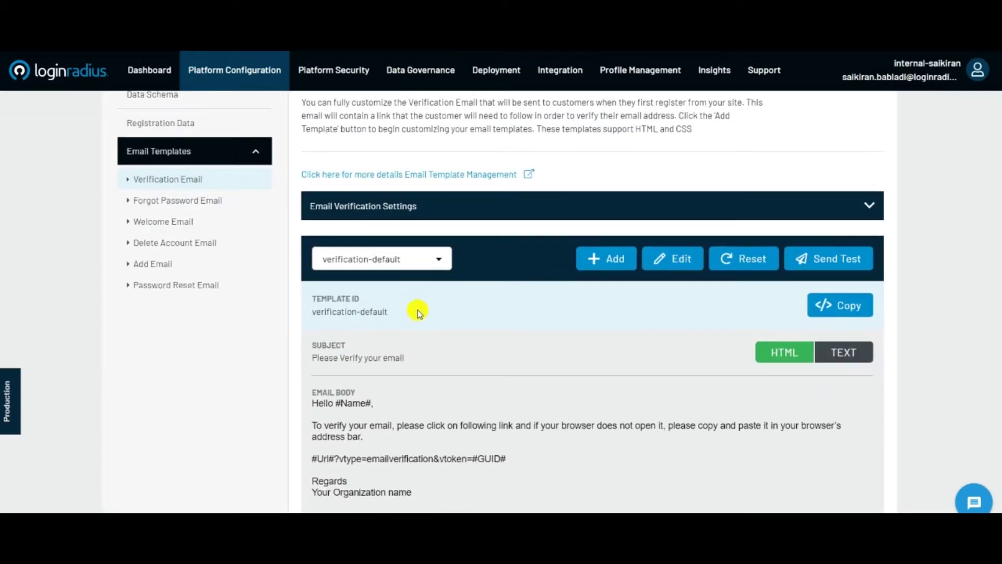
{"action": "left_click_drag", "start_coordinate": [314, 403], "coordinate": [436, 496]}
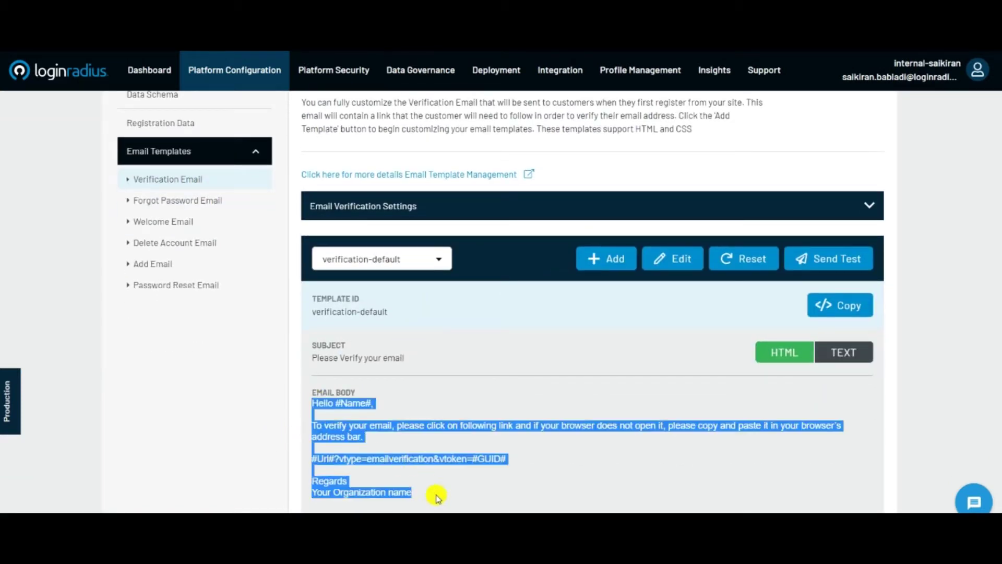
{"action": "left_click", "coordinate": [465, 485]}
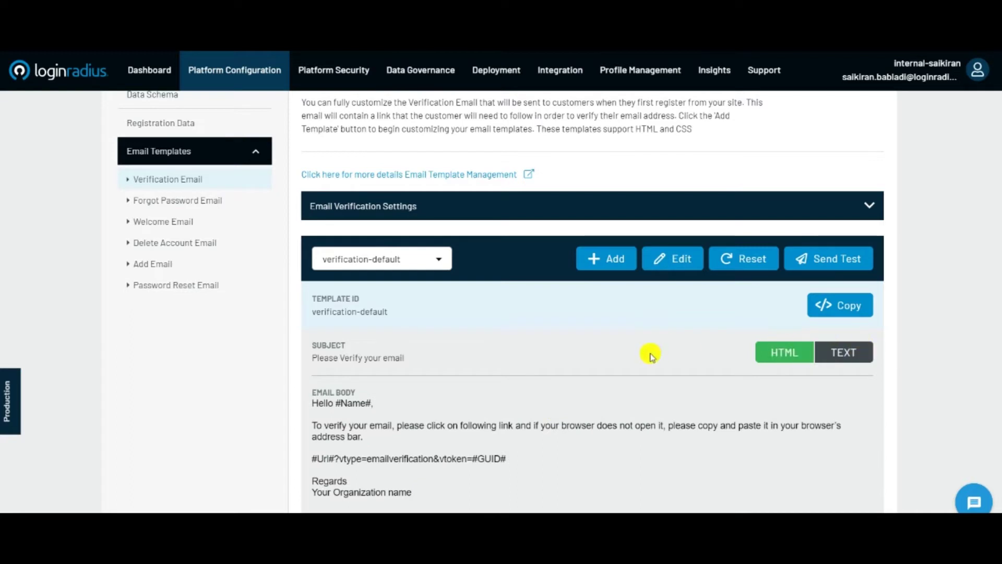
{"action": "scroll", "coordinate": [652, 356], "scroll_direction": "down", "scroll_amount": 1}
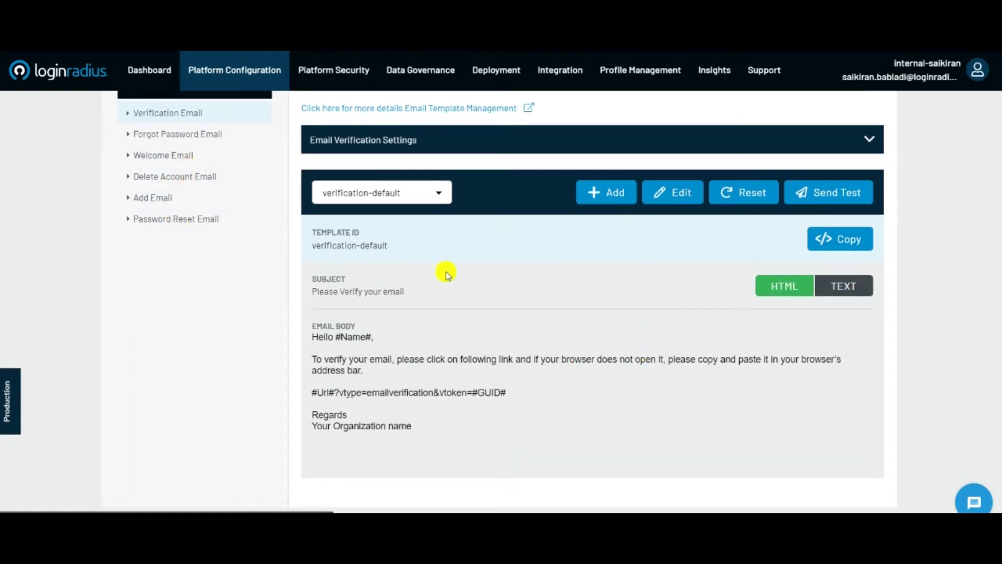
Step: View the Web SSO domain grouping and open the Federated SSO SAML configuration
{"action": "mouse_move", "coordinate": [251, 72]}
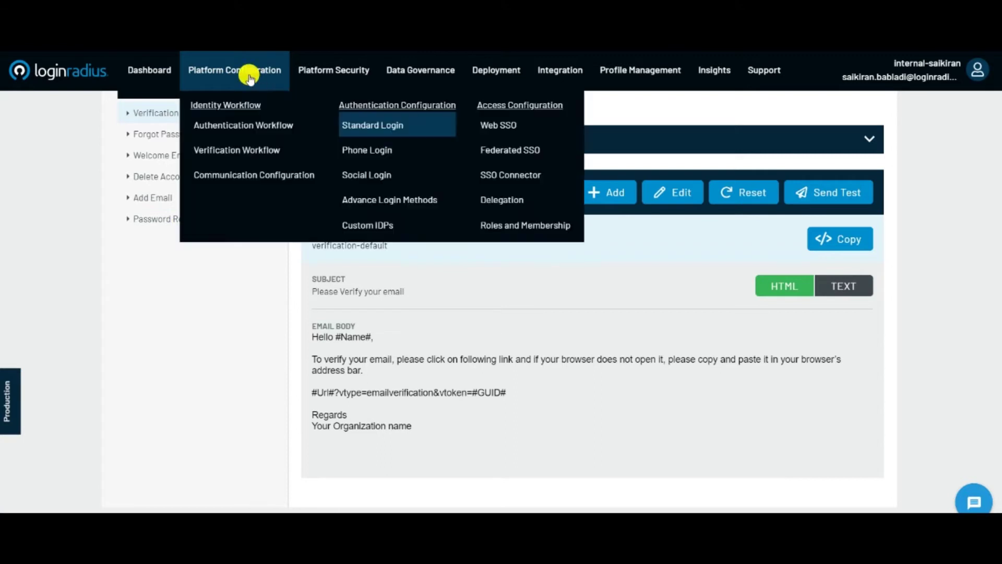
{"action": "left_click", "coordinate": [519, 130]}
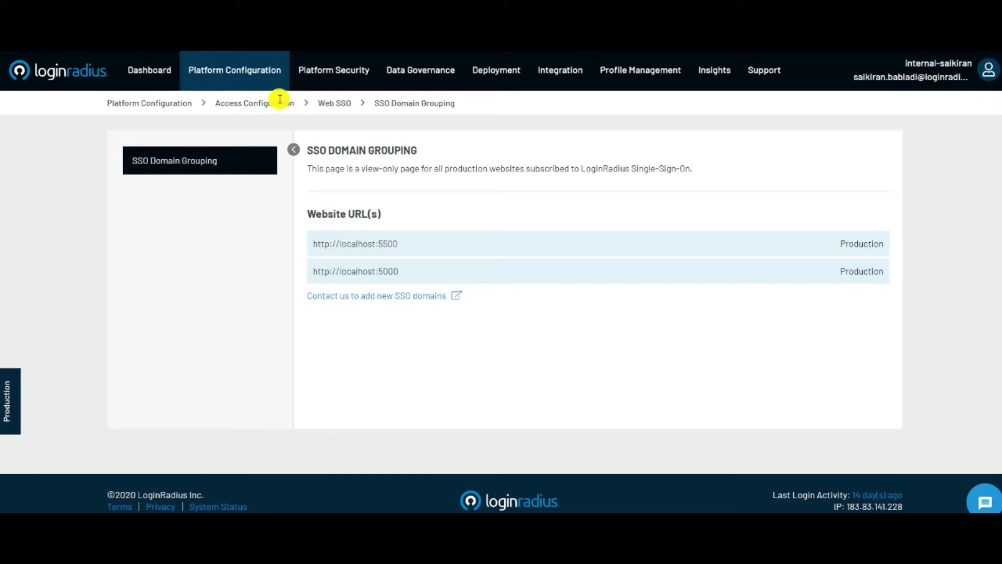
{"action": "left_click", "coordinate": [274, 78]}
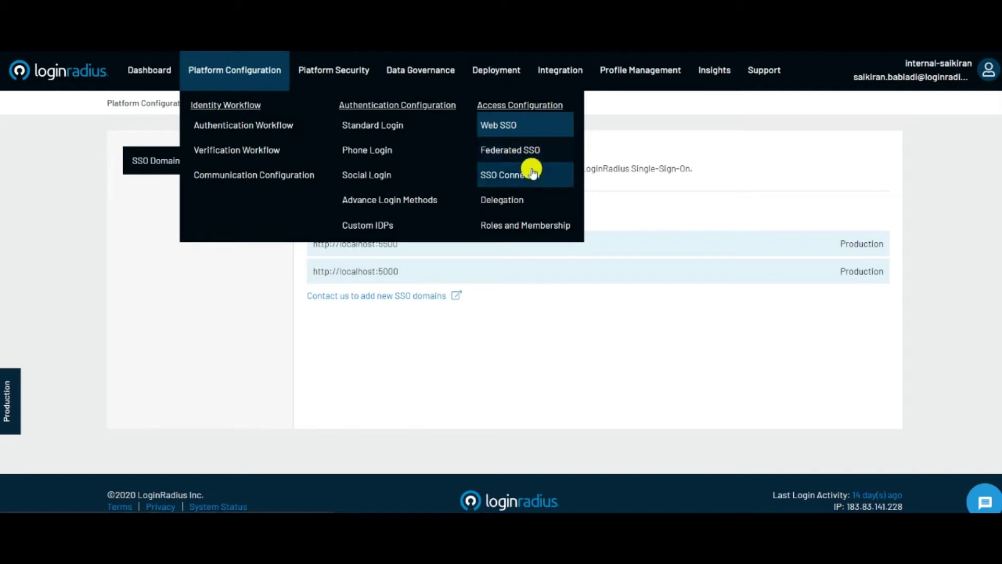
{"action": "left_click", "coordinate": [500, 157]}
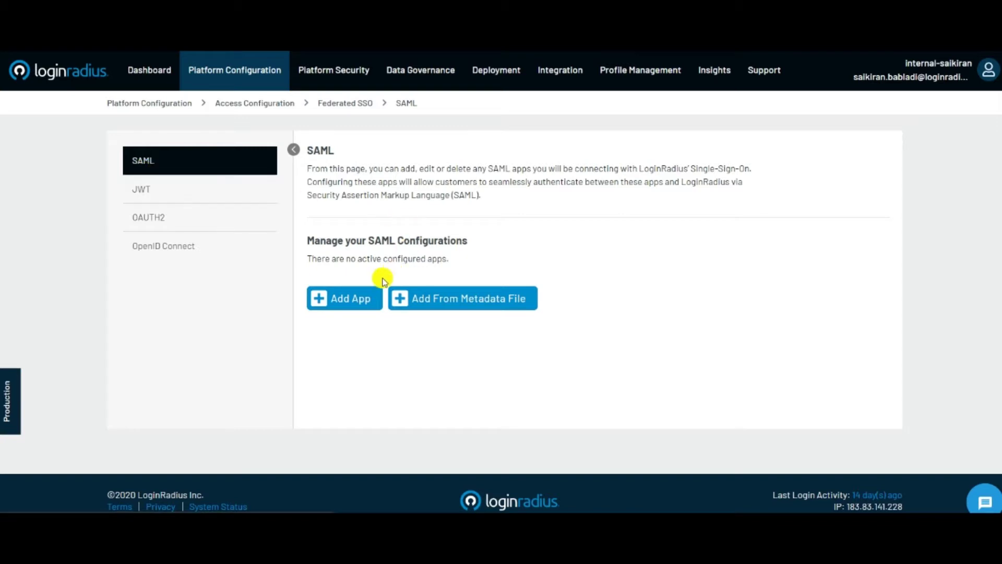
Step: Open the form for a new SAML app and examine its SAML settings, certificate and attribute sections
{"action": "left_click", "coordinate": [362, 297]}
{"action": "scroll", "coordinate": [367, 287], "scroll_direction": "down", "scroll_amount": 3}
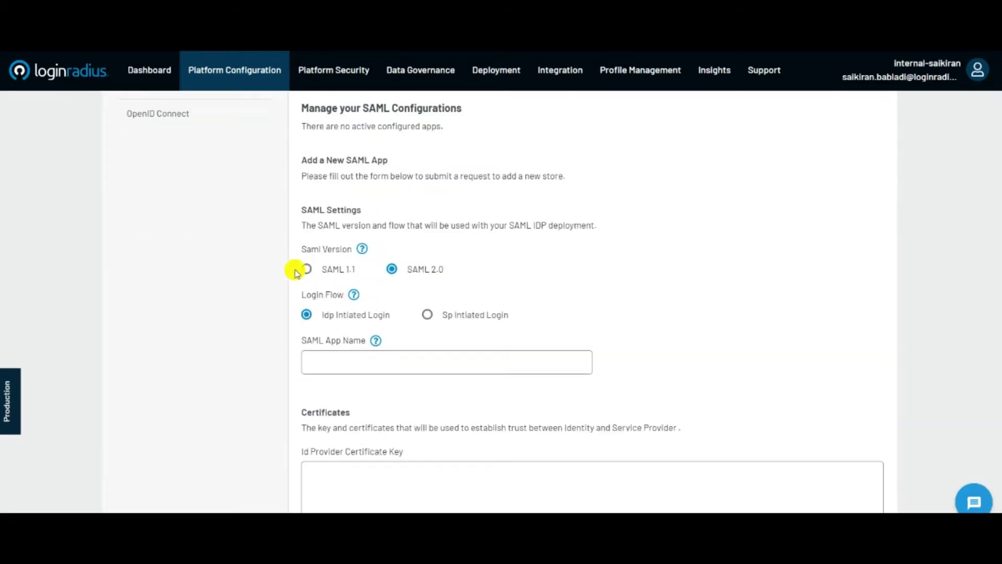
{"action": "scroll", "coordinate": [290, 268], "scroll_direction": "up", "scroll_amount": 3}
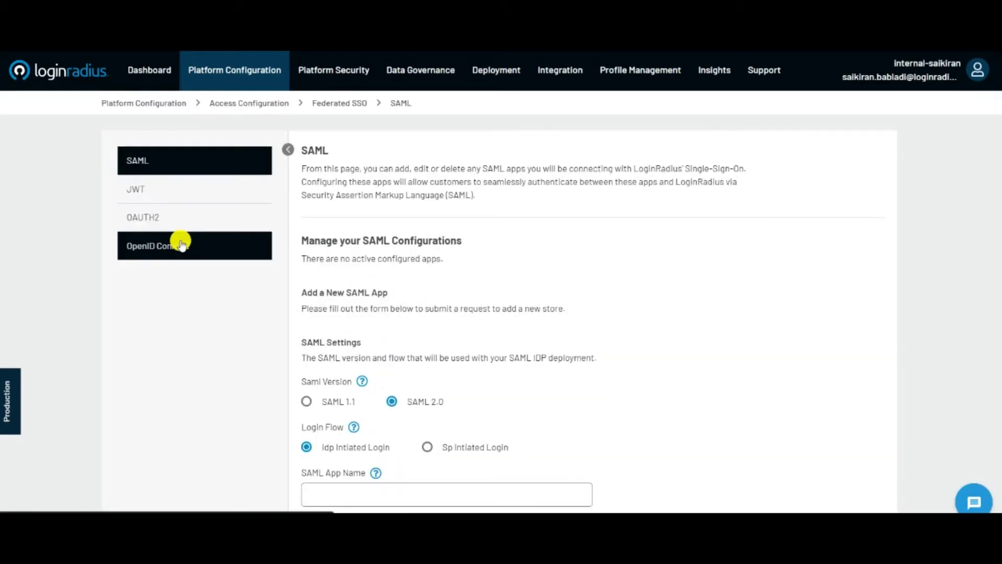
{"action": "scroll", "coordinate": [306, 287], "scroll_direction": "down", "scroll_amount": 6}
{"action": "scroll", "coordinate": [324, 291], "scroll_direction": "down", "scroll_amount": 6}
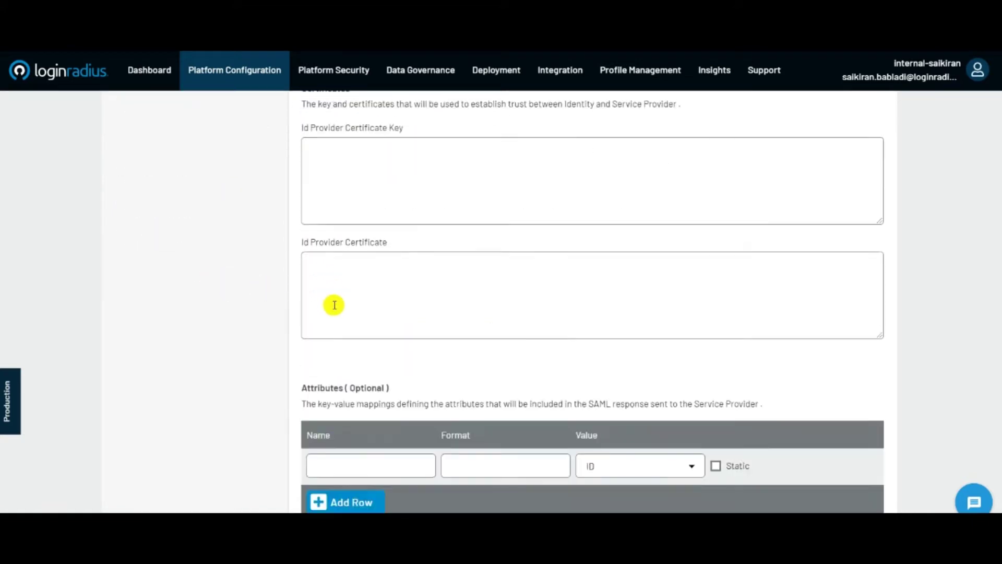
{"action": "scroll", "coordinate": [334, 308], "scroll_direction": "up", "scroll_amount": 12}
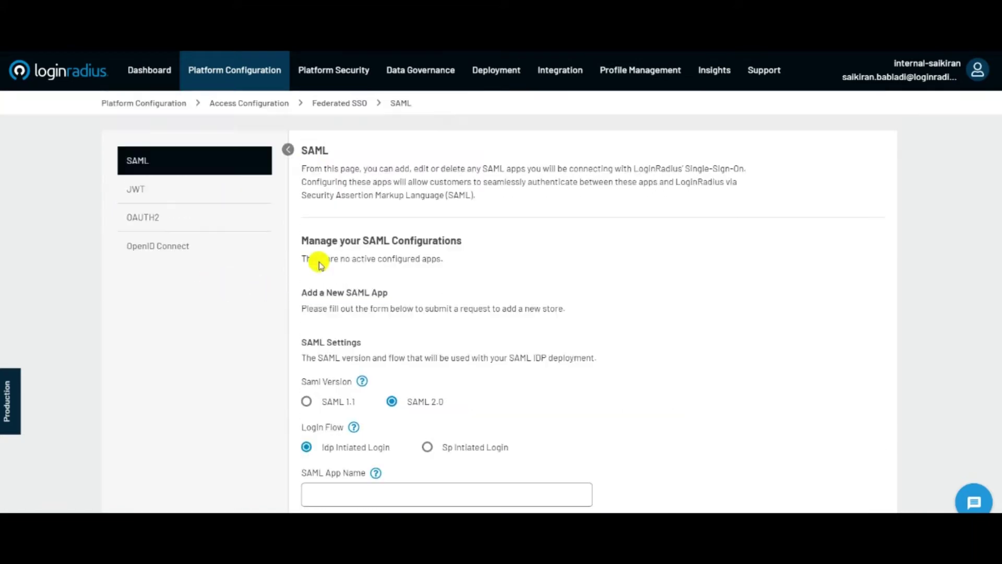
Step: Open the Shopify SSO Connector and examine the form for adding a new store
{"action": "left_click", "coordinate": [256, 83]}
{"action": "left_click", "coordinate": [496, 171]}
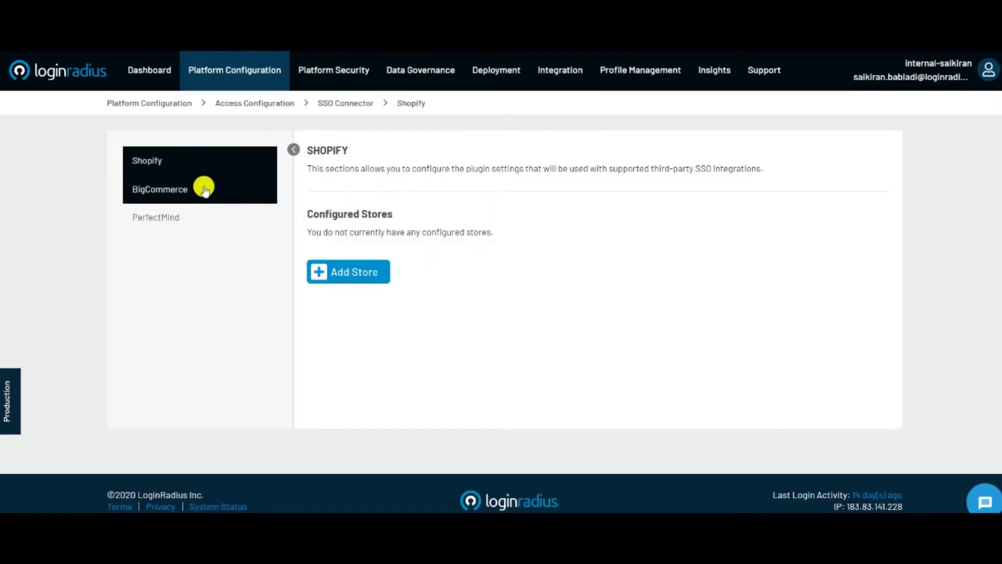
{"action": "left_click", "coordinate": [347, 277]}
{"action": "scroll", "coordinate": [375, 271], "scroll_direction": "down", "scroll_amount": 3}
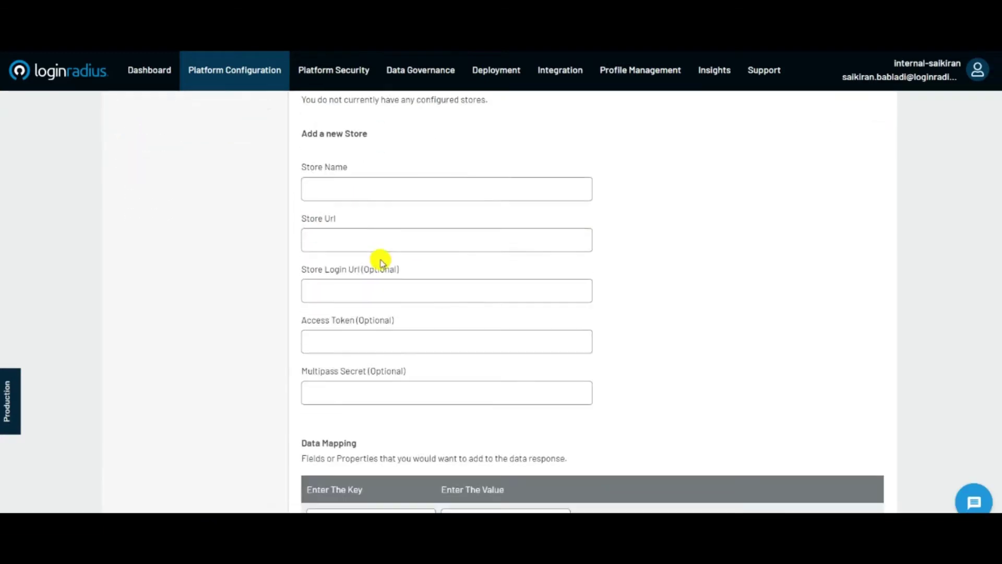
{"action": "scroll", "coordinate": [398, 264], "scroll_direction": "down", "scroll_amount": 4}
{"action": "scroll", "coordinate": [403, 287], "scroll_direction": "up", "scroll_amount": 7}
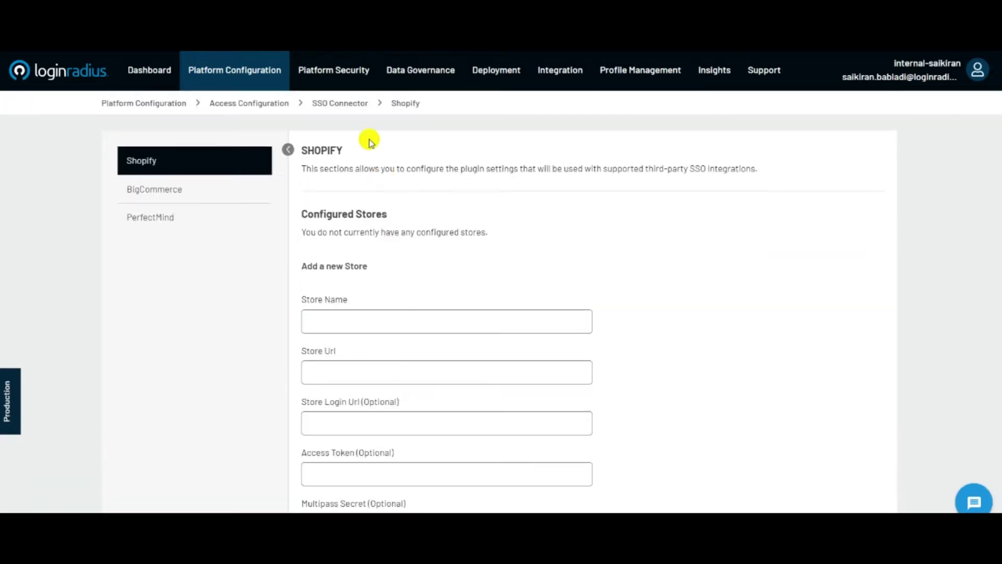
Step: Open Delegation Auth and examine the new app form, including its request fields and success and error responses
{"action": "left_click", "coordinate": [257, 73]}
{"action": "left_click", "coordinate": [517, 207]}
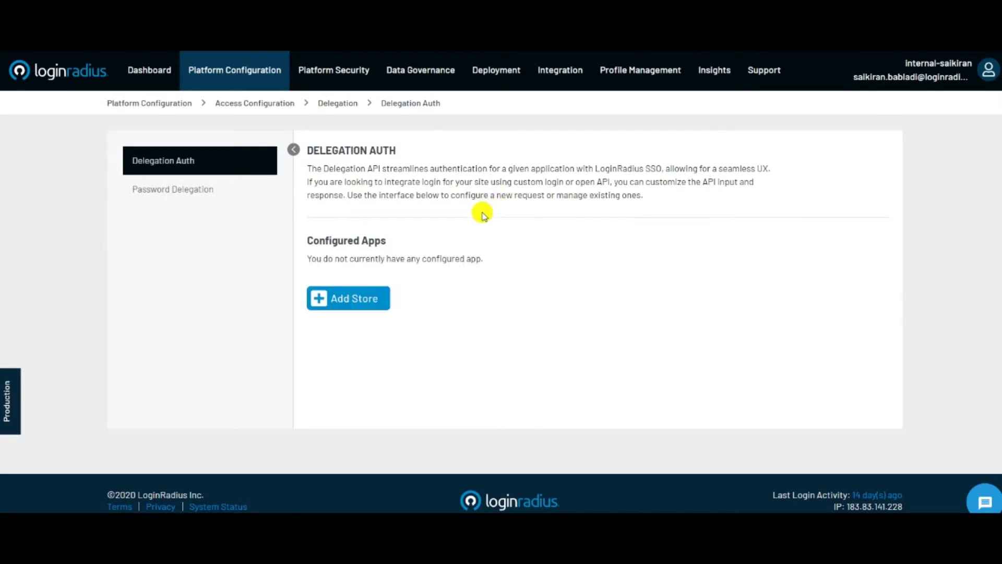
{"action": "left_click", "coordinate": [383, 293]}
{"action": "scroll", "coordinate": [412, 295], "scroll_direction": "down", "scroll_amount": 8}
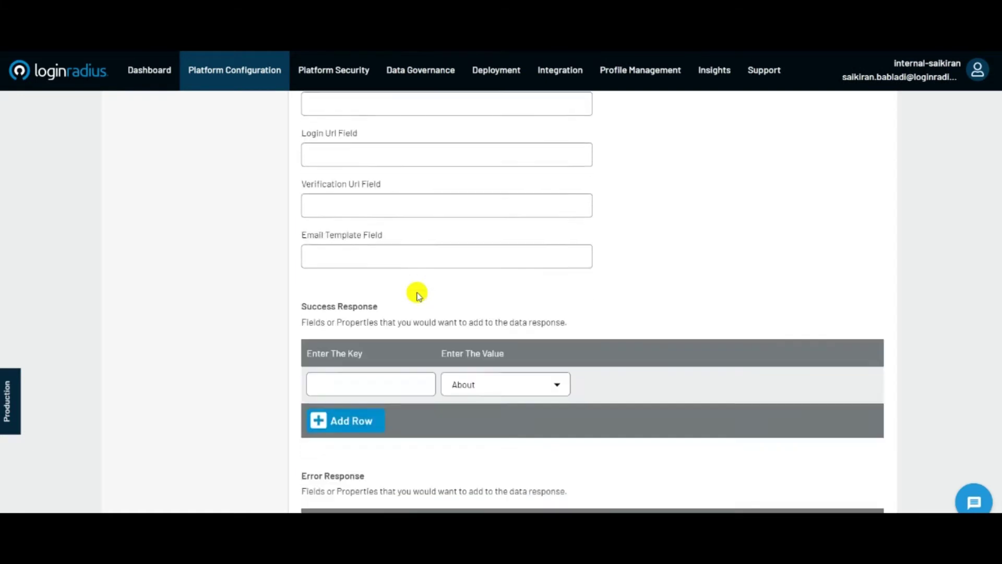
{"action": "scroll", "coordinate": [417, 292], "scroll_direction": "down", "scroll_amount": 5}
{"action": "scroll", "coordinate": [416, 290], "scroll_direction": "up", "scroll_amount": 12}
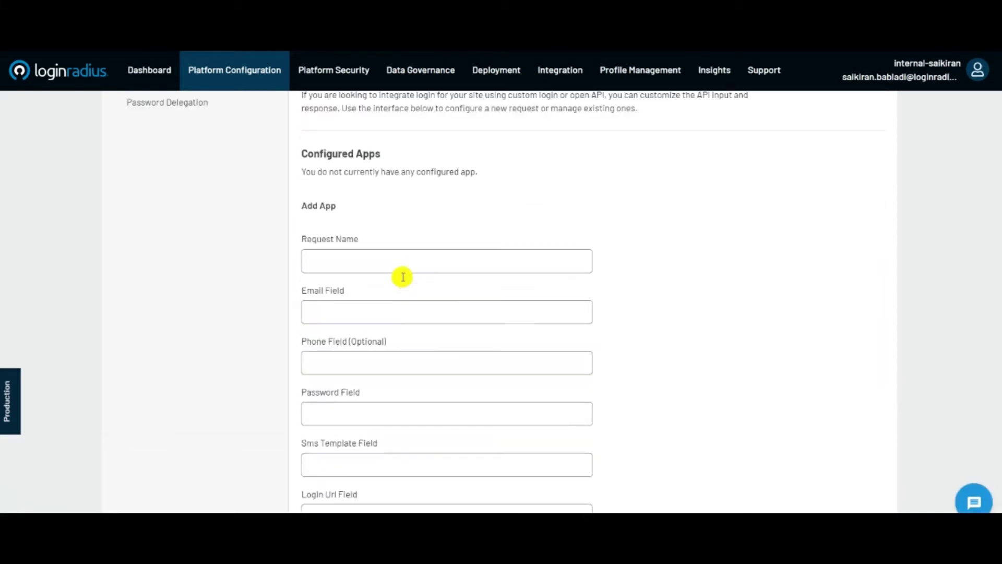
Step: Open Password Delegation and examine the new app form's API request fields and response mappings
{"action": "scroll", "coordinate": [403, 276], "scroll_direction": "up", "scroll_amount": 2}
{"action": "left_click", "coordinate": [205, 190]}
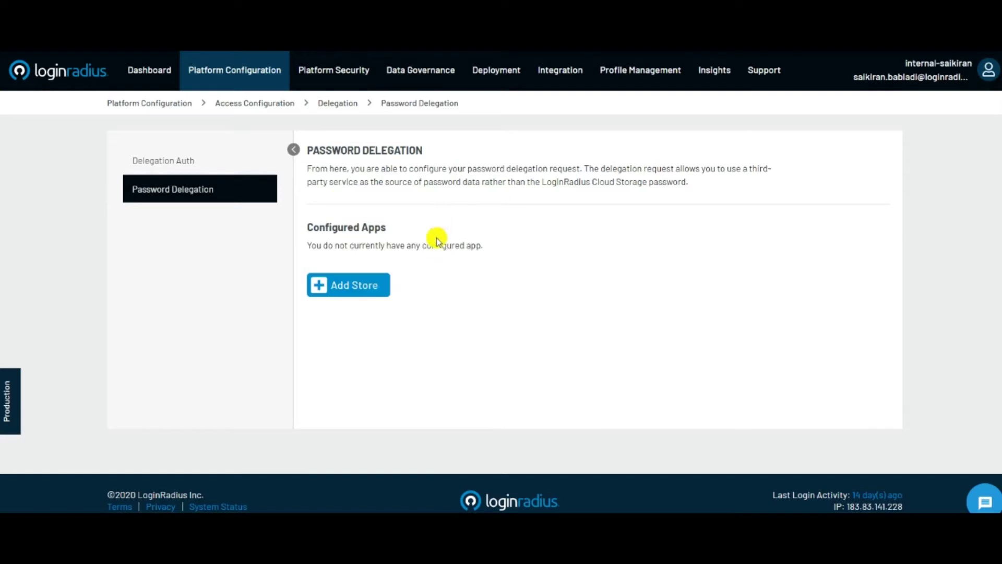
{"action": "left_click", "coordinate": [382, 295]}
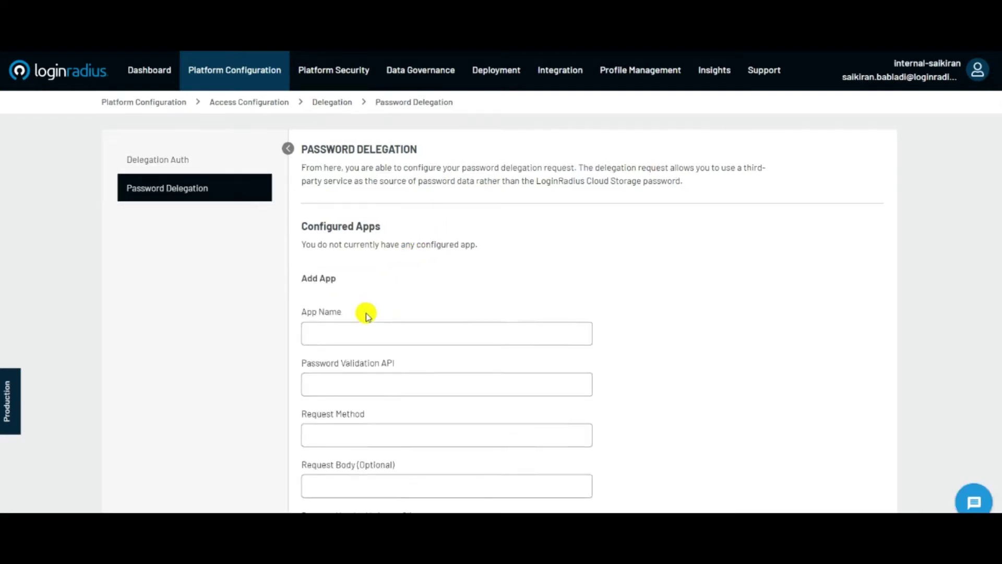
{"action": "scroll", "coordinate": [364, 311], "scroll_direction": "down", "scroll_amount": 7}
{"action": "scroll", "coordinate": [447, 321], "scroll_direction": "down", "scroll_amount": 4}
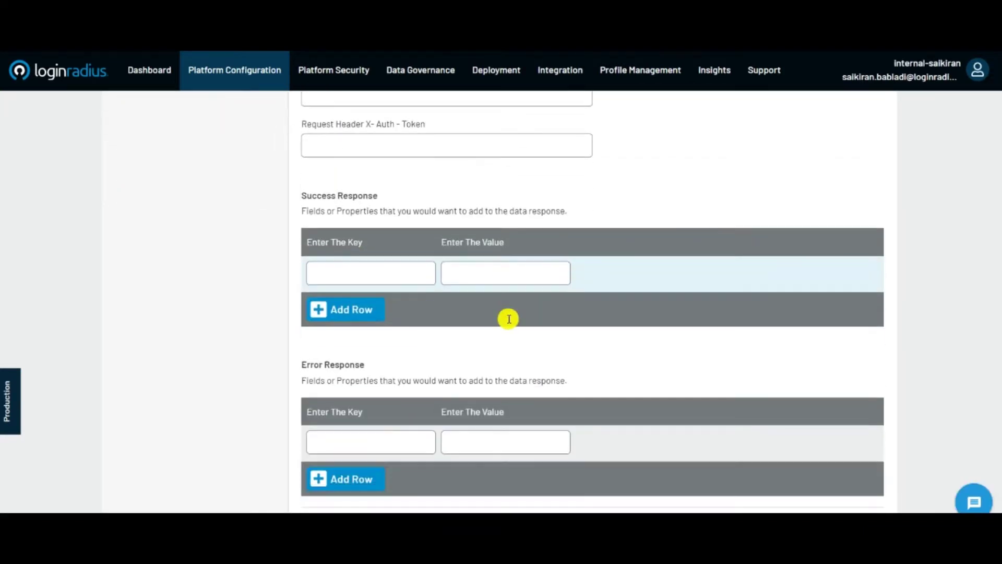
{"action": "scroll", "coordinate": [412, 261], "scroll_direction": "up", "scroll_amount": 10}
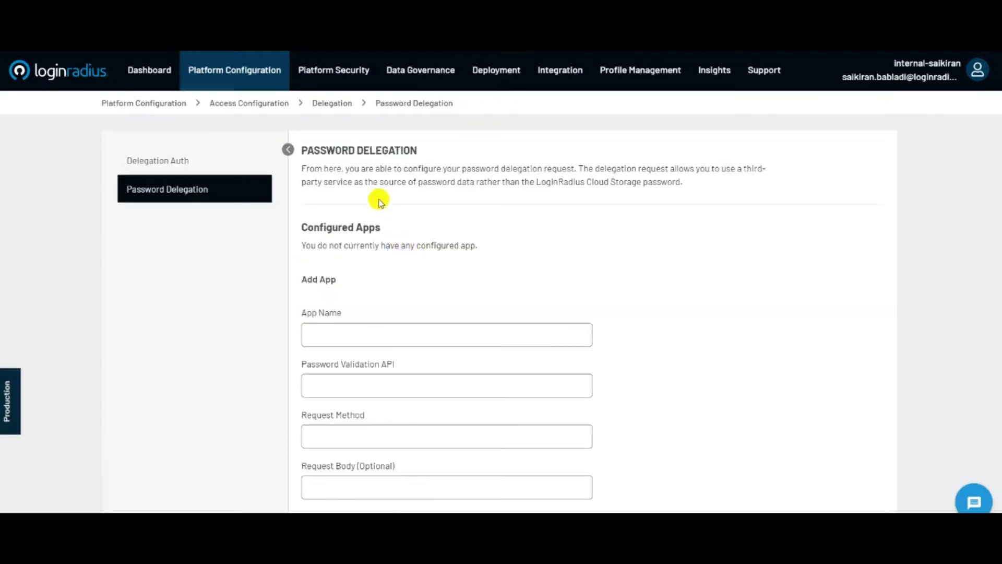
Step: Open Roles and Membership and bring up the Admin role's permissions for editing
{"action": "mouse_move", "coordinate": [269, 83]}
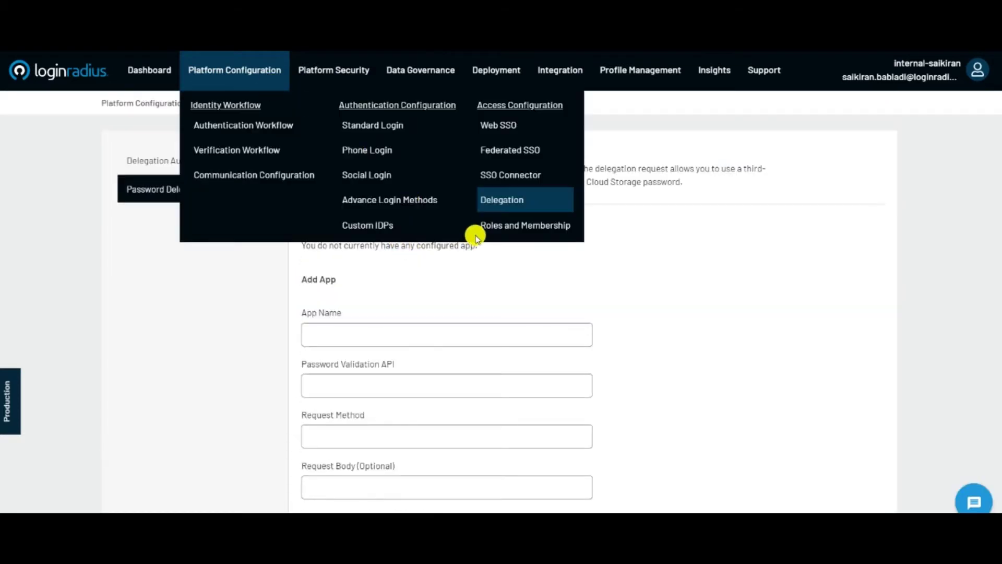
{"action": "left_click", "coordinate": [507, 230]}
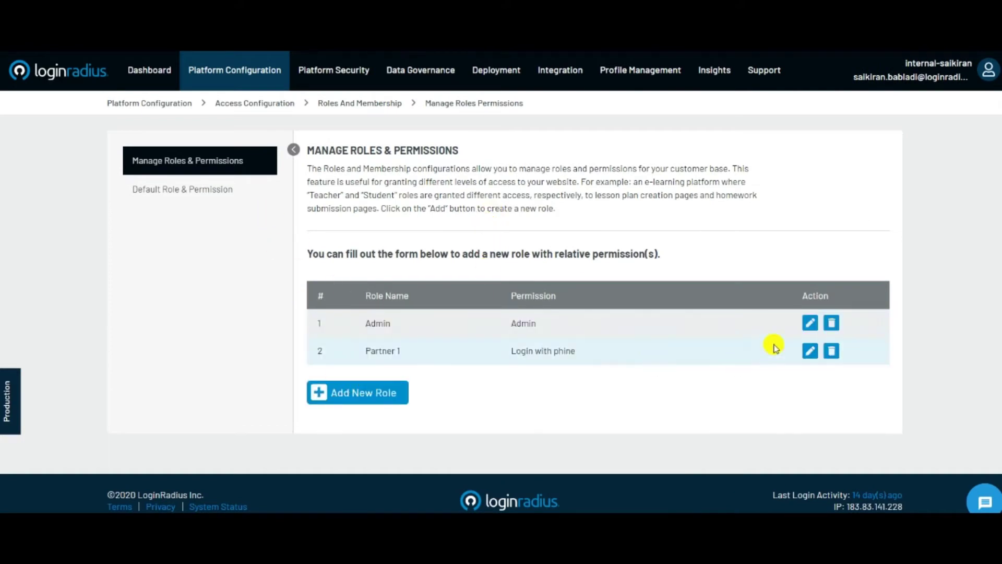
{"action": "left_click", "coordinate": [810, 324]}
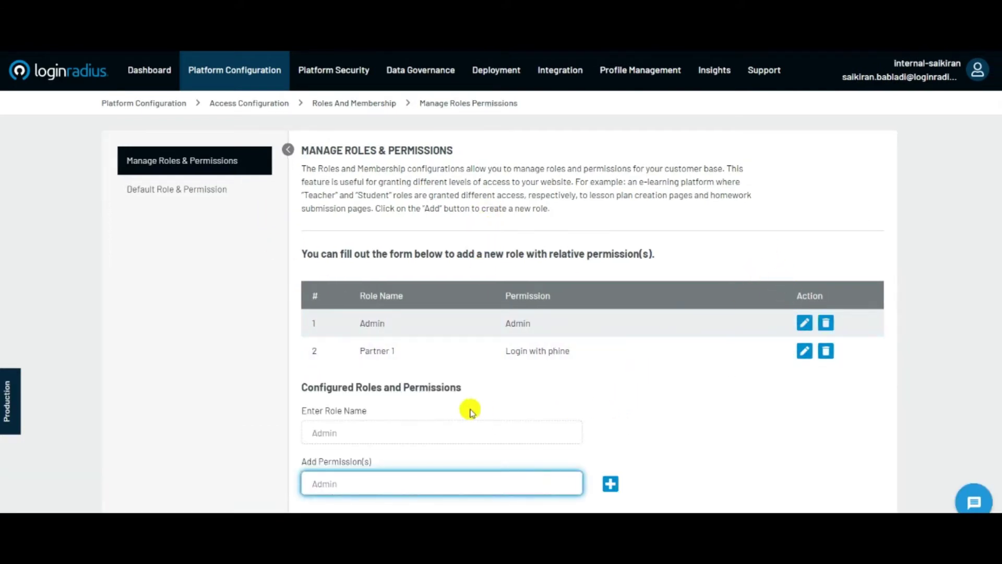
{"action": "scroll", "coordinate": [469, 409], "scroll_direction": "down", "scroll_amount": 3}
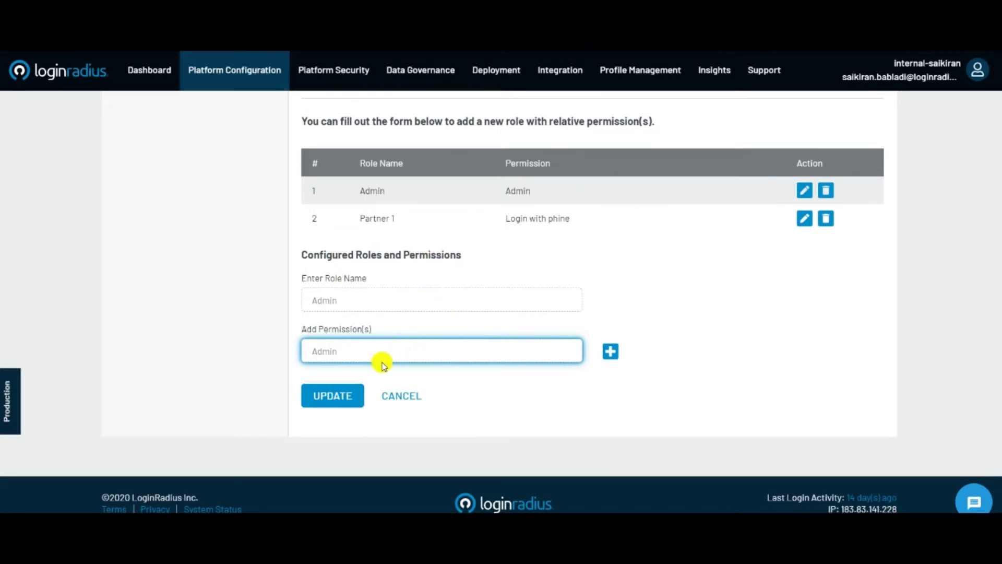
Step: Cancel editing the Admin role and bring up the form for adding a new role
{"action": "scroll", "coordinate": [383, 360], "scroll_direction": "up", "scroll_amount": 3}
{"action": "scroll", "coordinate": [734, 350], "scroll_direction": "down", "scroll_amount": 3}
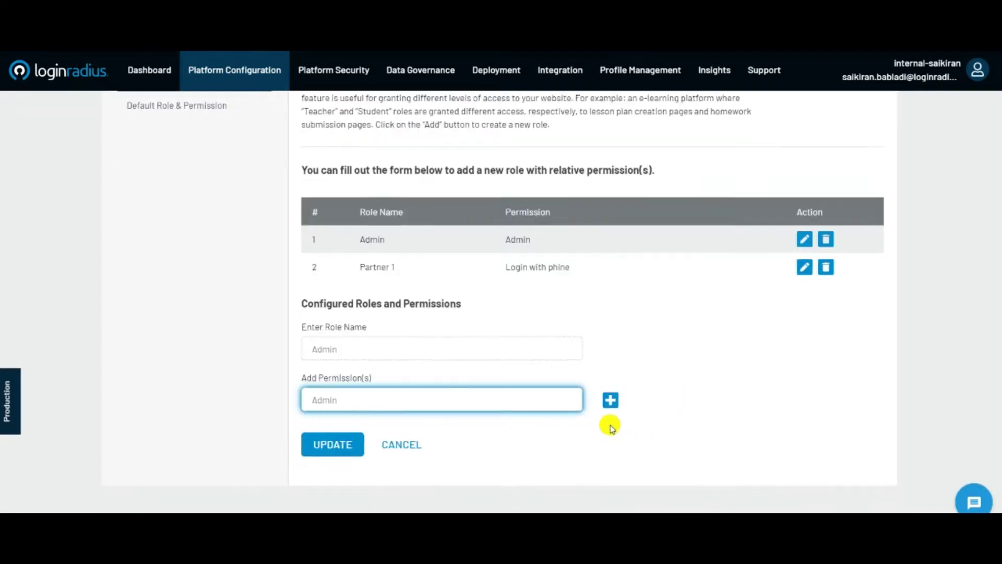
{"action": "left_click", "coordinate": [399, 396]}
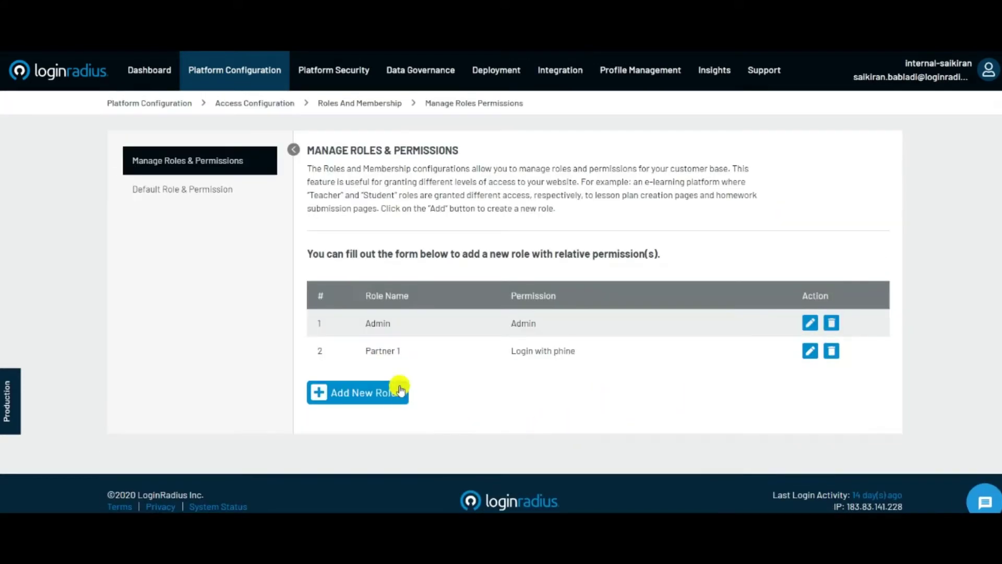
{"action": "left_click", "coordinate": [348, 393]}
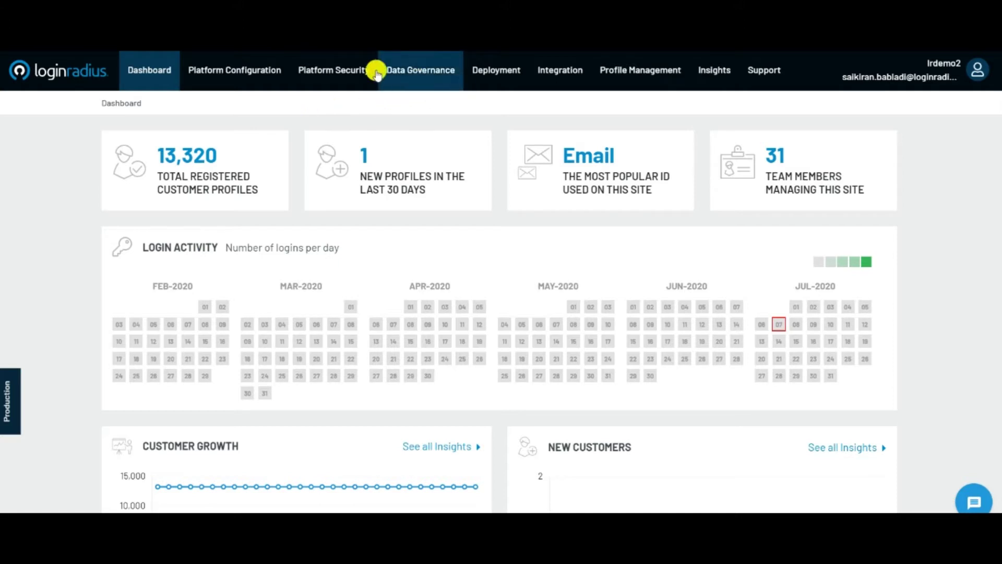
Step: Open Auth Security and examine the CAPTCHA key settings for Google ReCAPTCHA2 and QQ Tencent
{"action": "left_click", "coordinate": [354, 82]}
{"action": "left_click", "coordinate": [313, 127]}
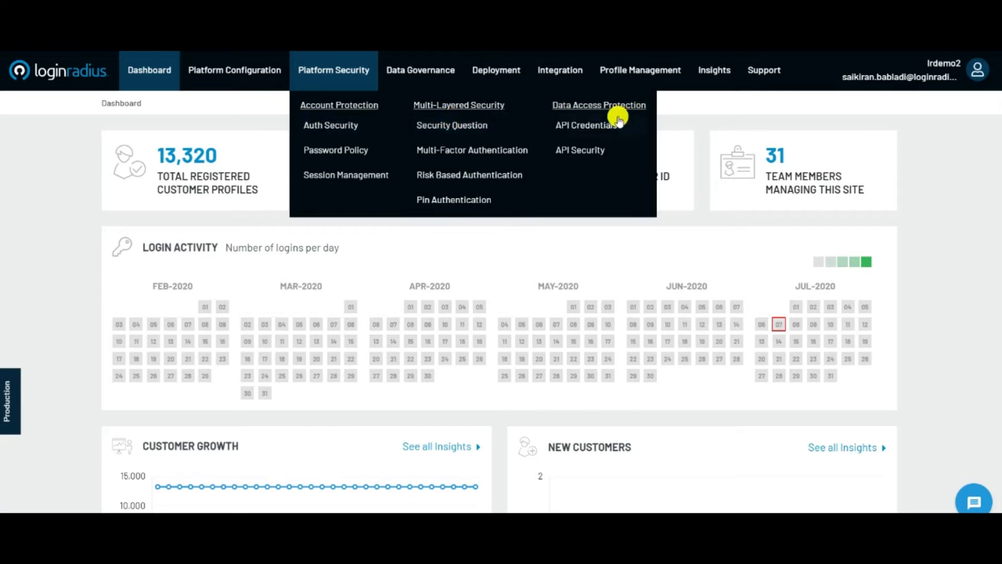
{"action": "left_click", "coordinate": [364, 127]}
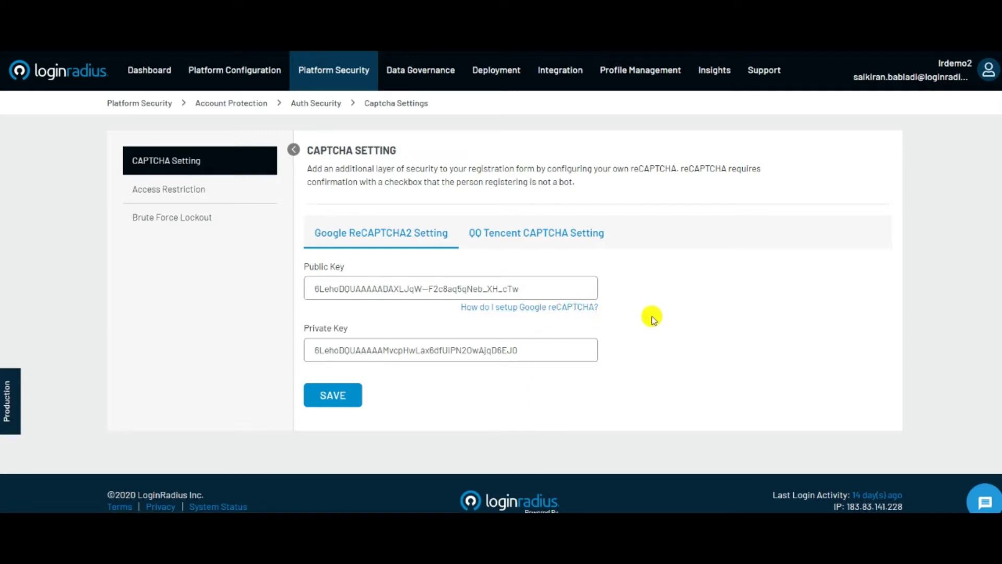
{"action": "left_click", "coordinate": [552, 235]}
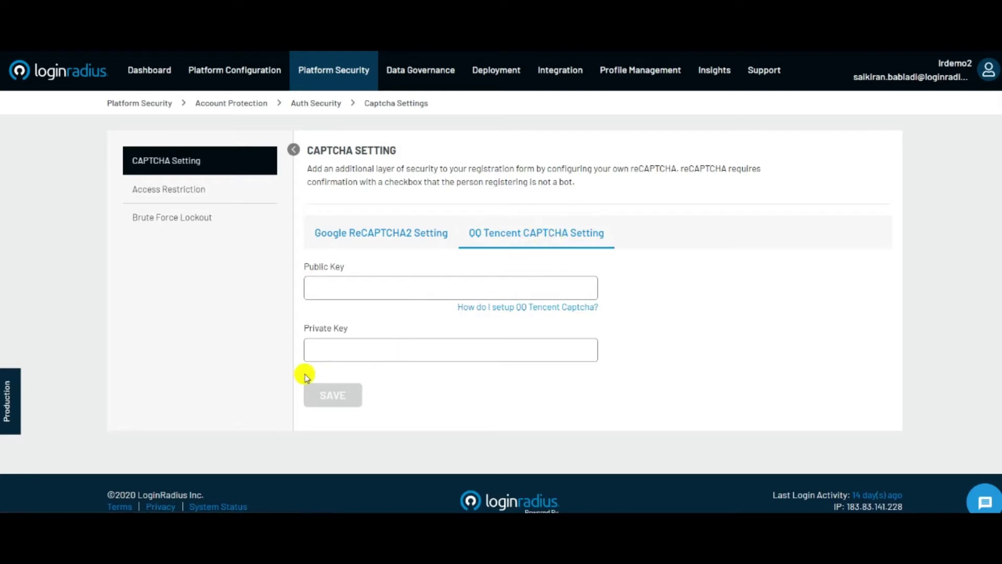
Step: Open Access Restriction and examine the Whitelist and Blacklist configurations by selecting each restriction type without saving
{"action": "left_click", "coordinate": [218, 191]}
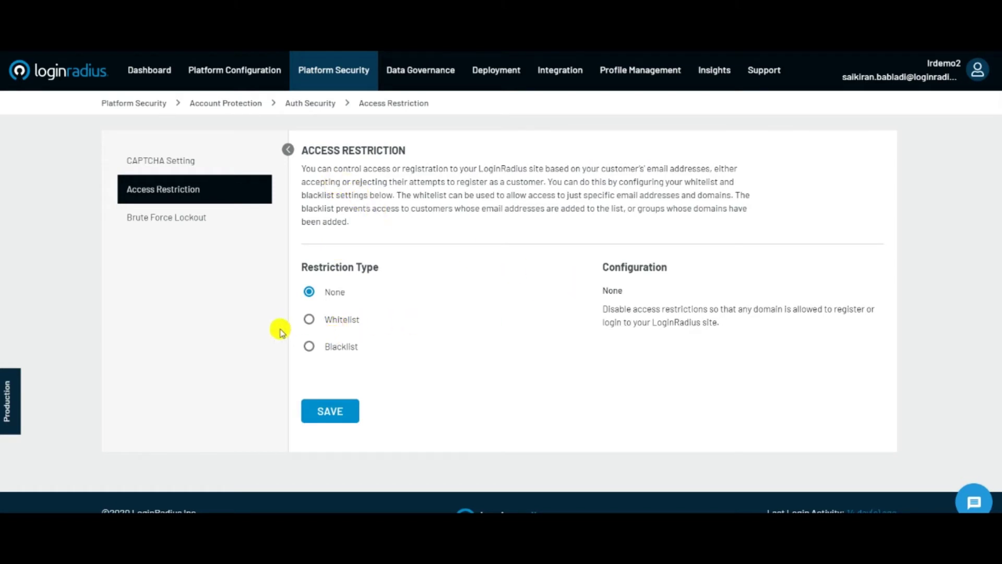
{"action": "left_click", "coordinate": [309, 319]}
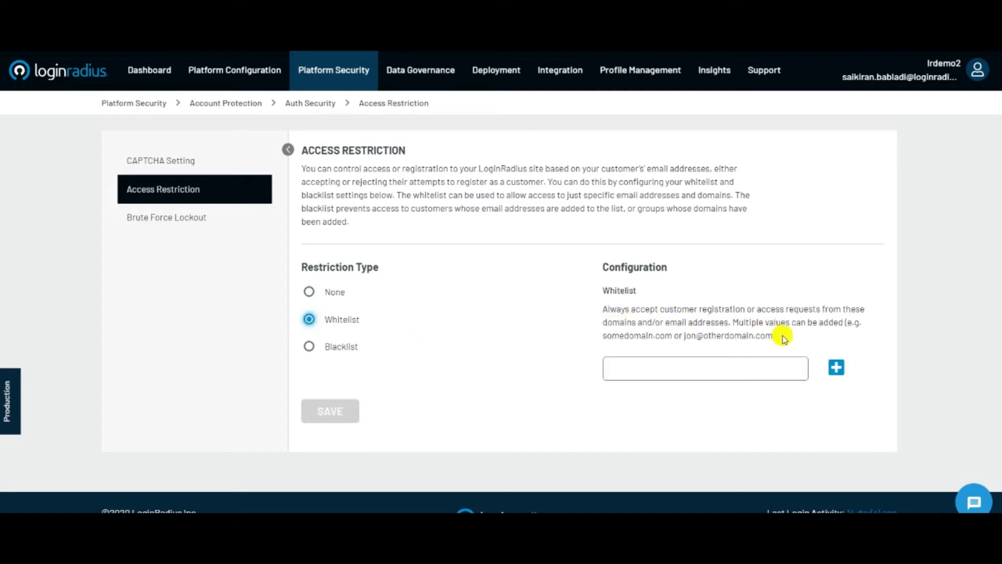
{"action": "left_click", "coordinate": [334, 351]}
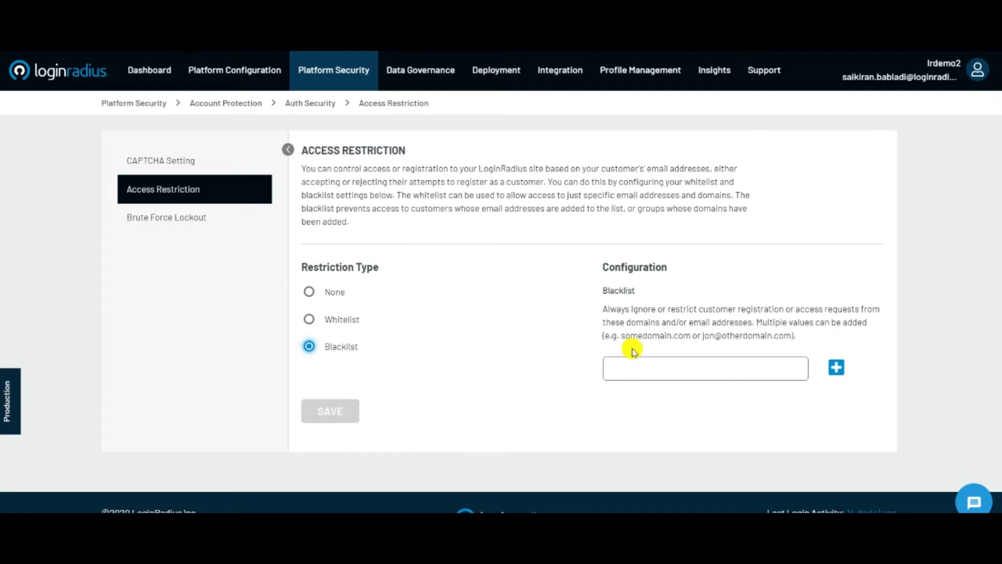
Step: Open Brute Force Lockout and examine its threshold, available lockout types and suspend effective period
{"action": "left_click", "coordinate": [186, 228]}
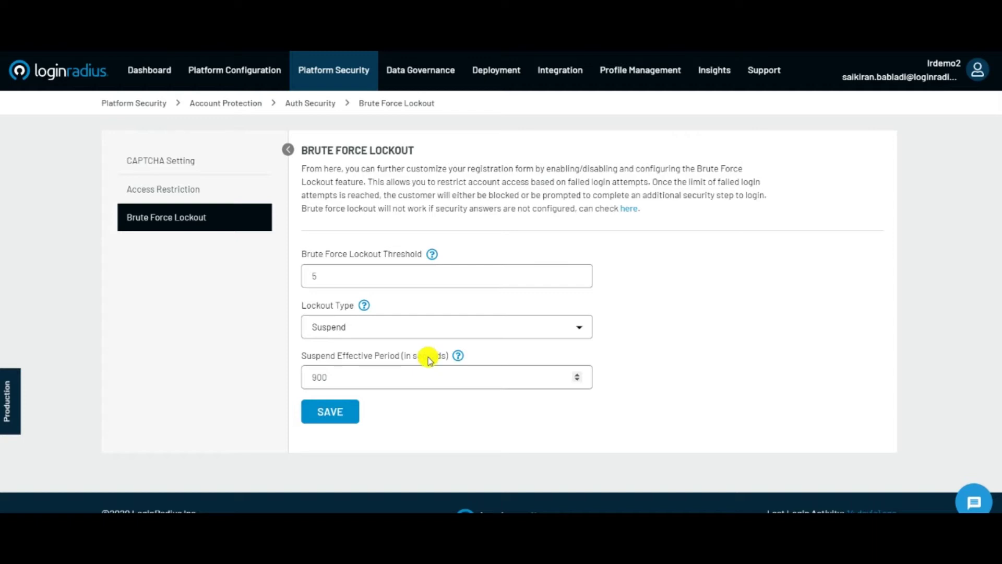
{"action": "left_click_drag", "start_coordinate": [331, 275], "coordinate": [295, 277]}
{"action": "left_click", "coordinate": [269, 283]}
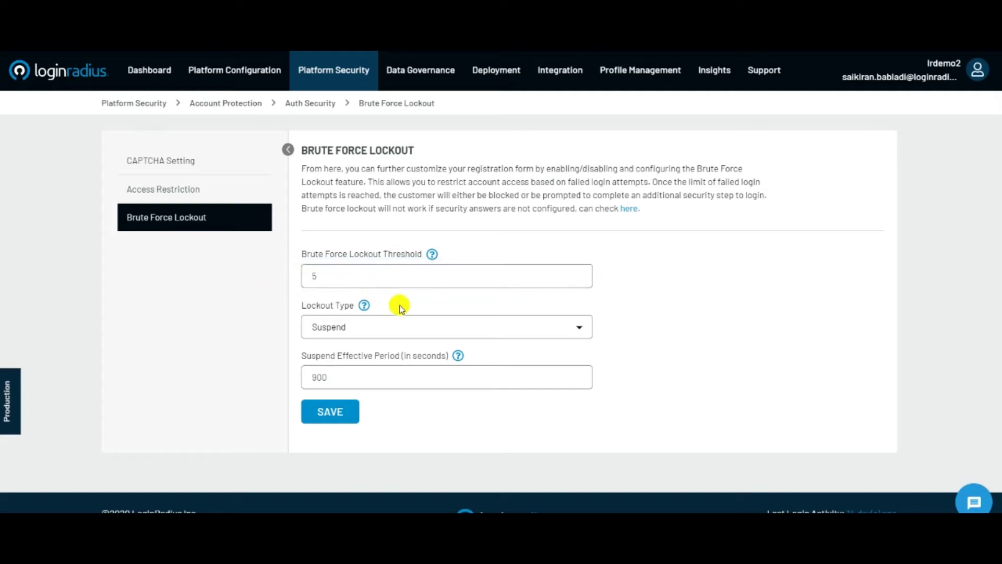
{"action": "left_click", "coordinate": [436, 326]}
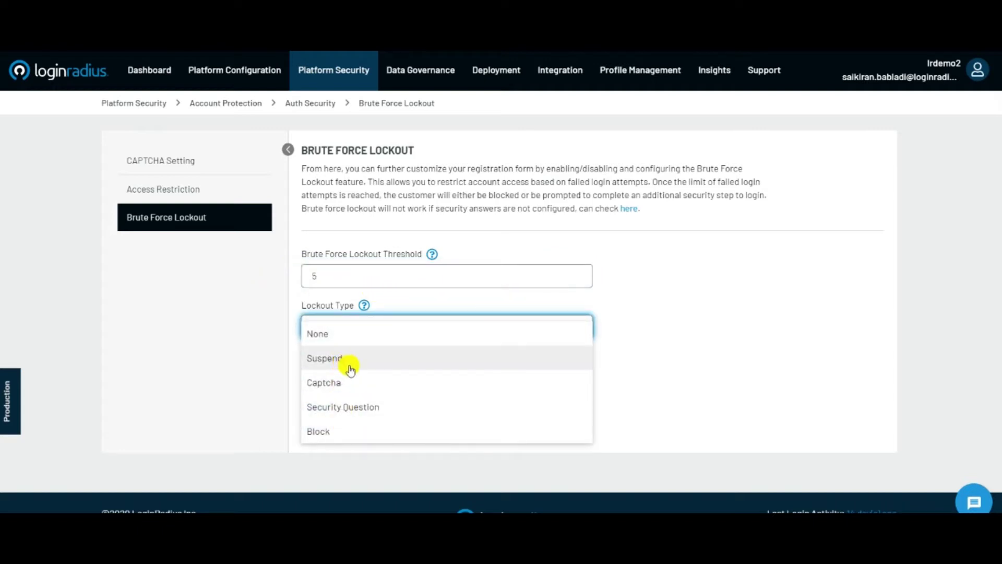
{"action": "left_click", "coordinate": [241, 374]}
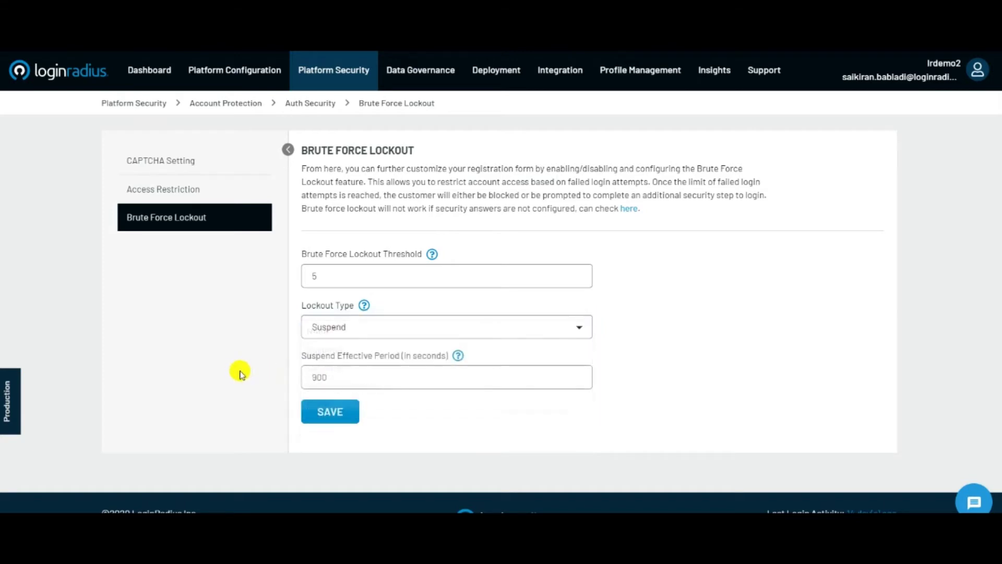
{"action": "double_click", "coordinate": [334, 378]}
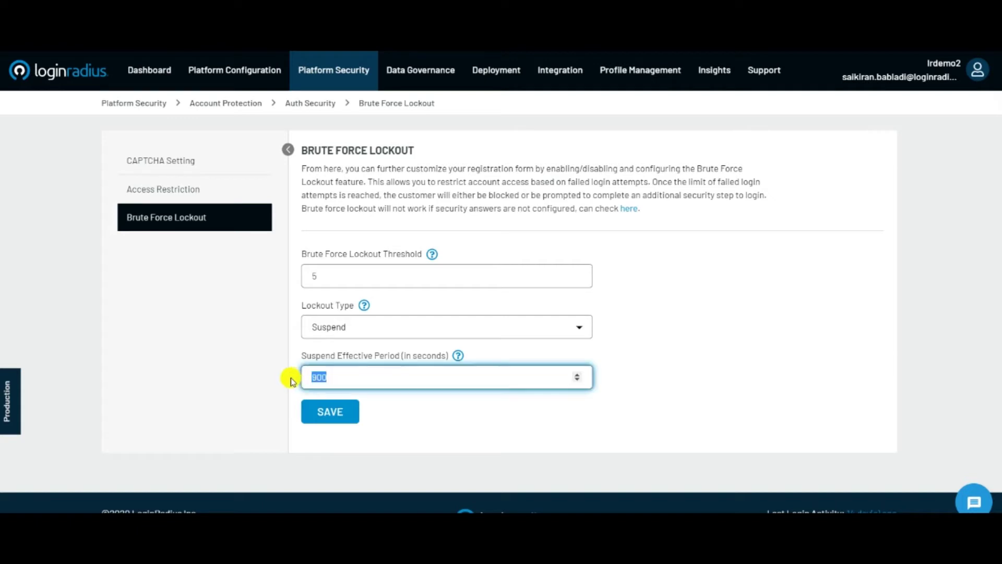
{"action": "left_click", "coordinate": [239, 391]}
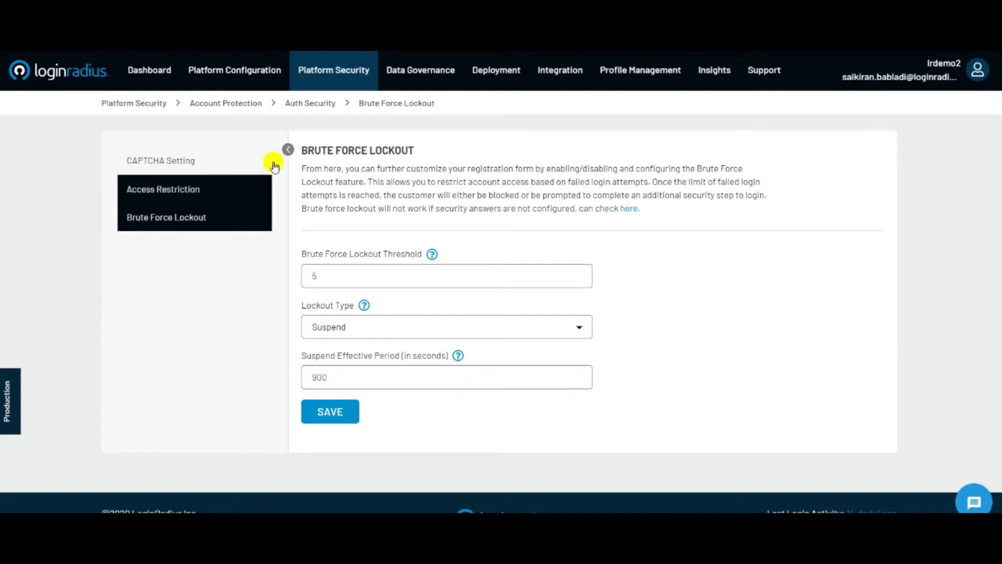
Step: Open Password Policy and examine the password expiration time units and the Max Password History setting
{"action": "mouse_move", "coordinate": [341, 70]}
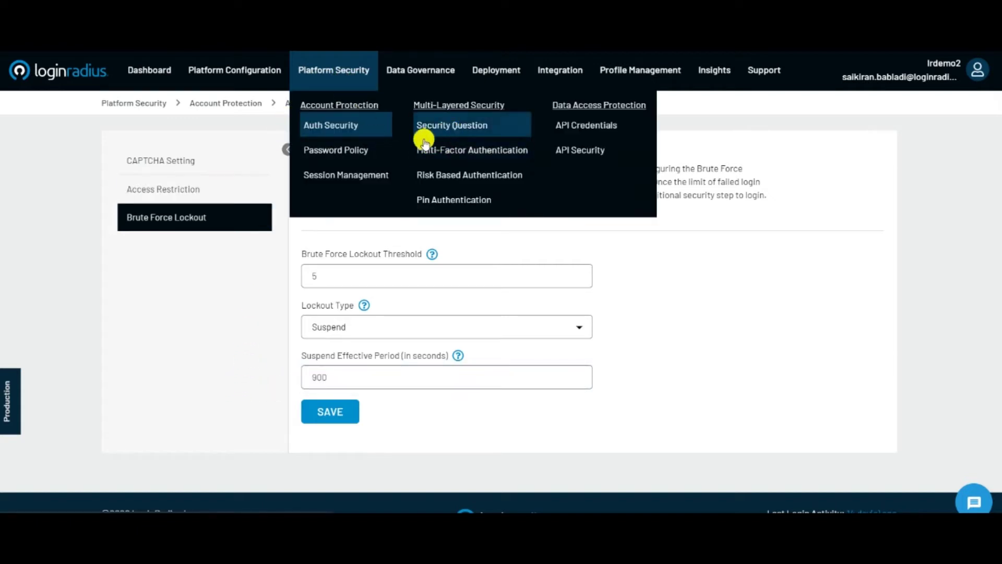
{"action": "left_click", "coordinate": [337, 152]}
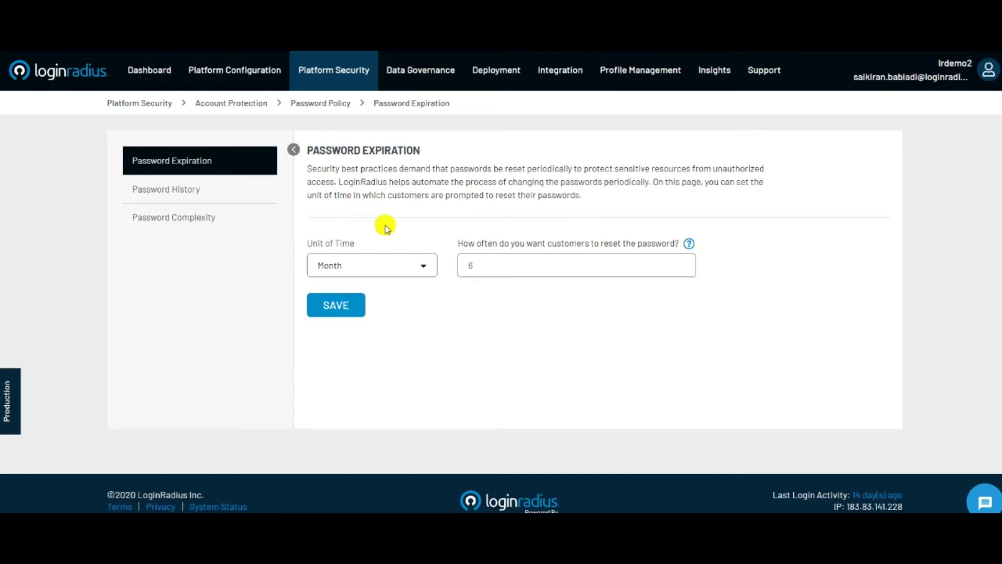
{"action": "left_click", "coordinate": [392, 264]}
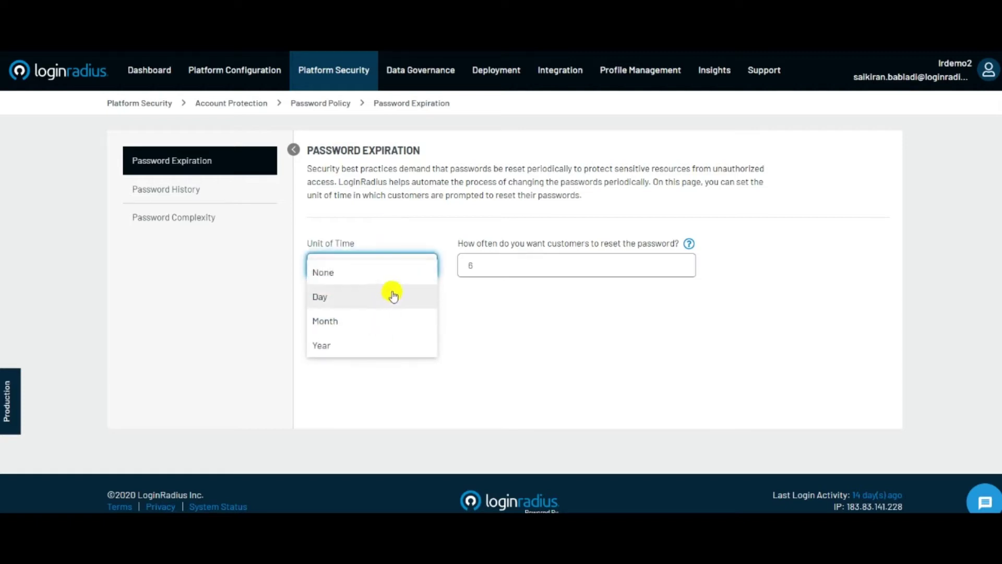
{"action": "left_click", "coordinate": [498, 267]}
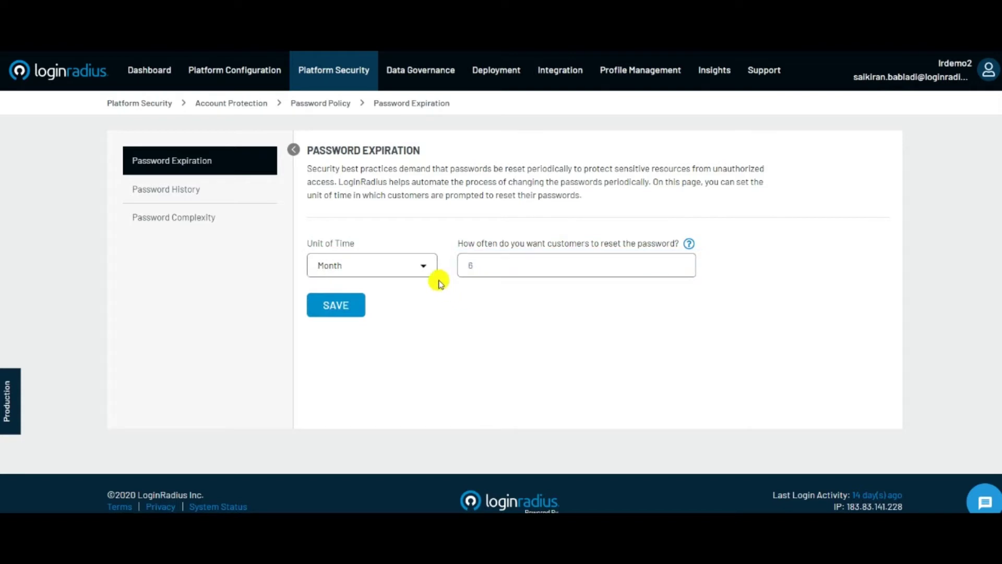
{"action": "left_click", "coordinate": [424, 267]}
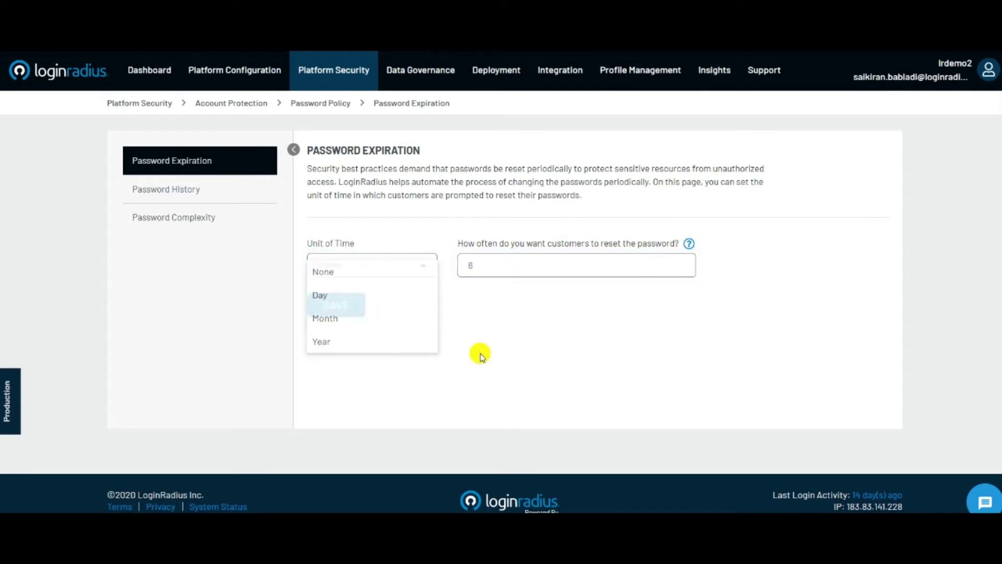
{"action": "left_click", "coordinate": [476, 348]}
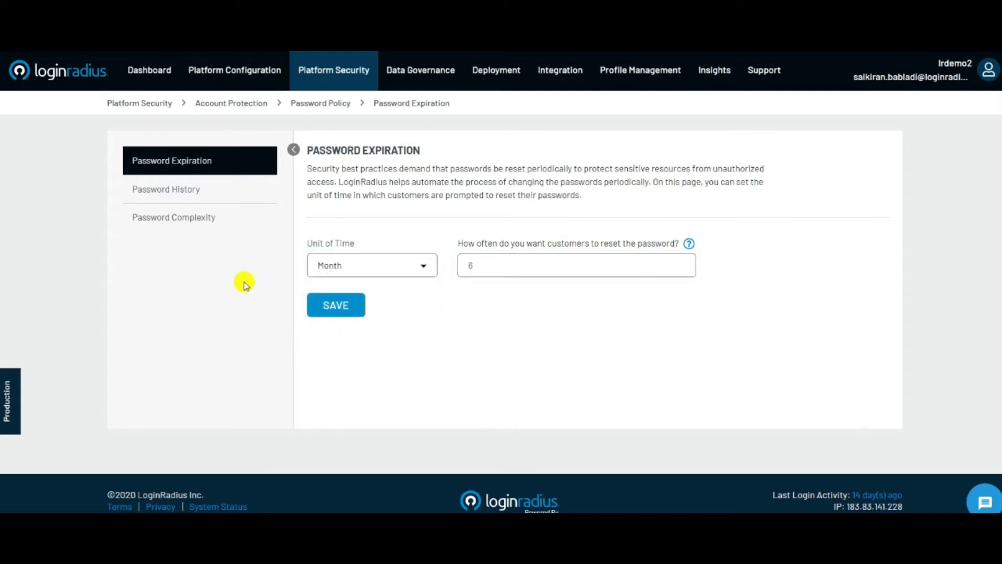
{"action": "left_click", "coordinate": [209, 197]}
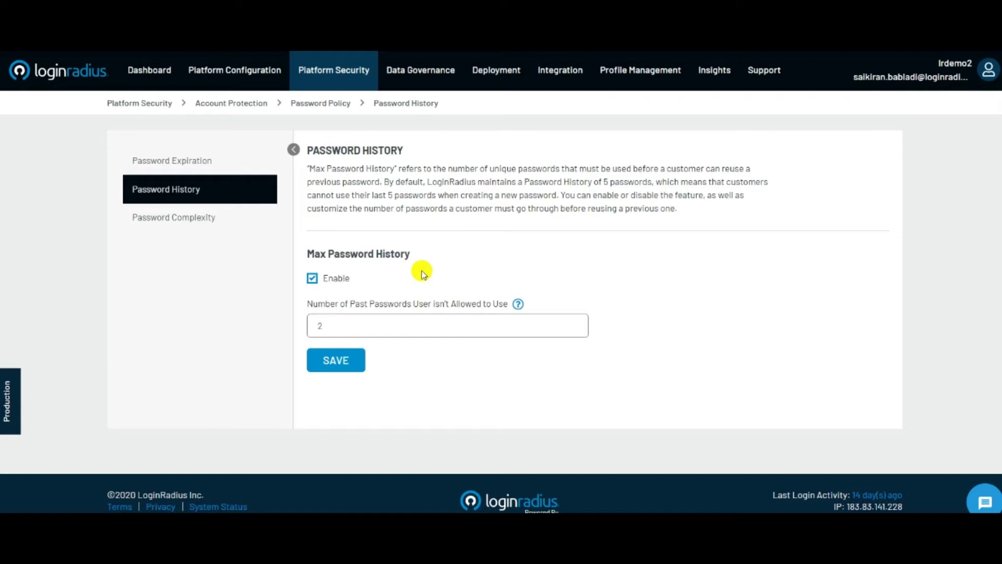
Step: Open Password Complexity and examine the password validations and the common, dictionary and profile field password protection options
{"action": "left_click", "coordinate": [225, 216]}
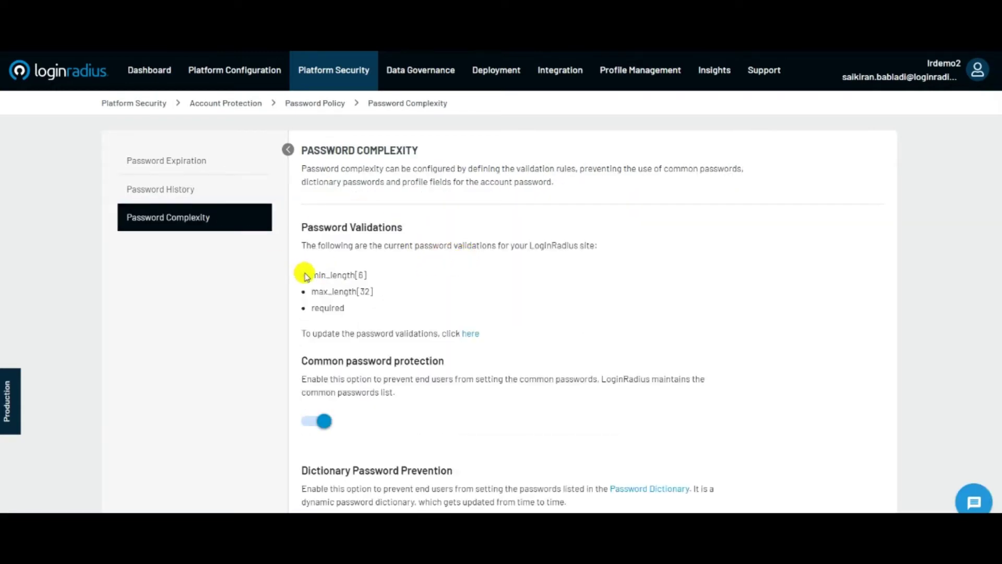
{"action": "left_click_drag", "start_coordinate": [306, 276], "coordinate": [349, 322]}
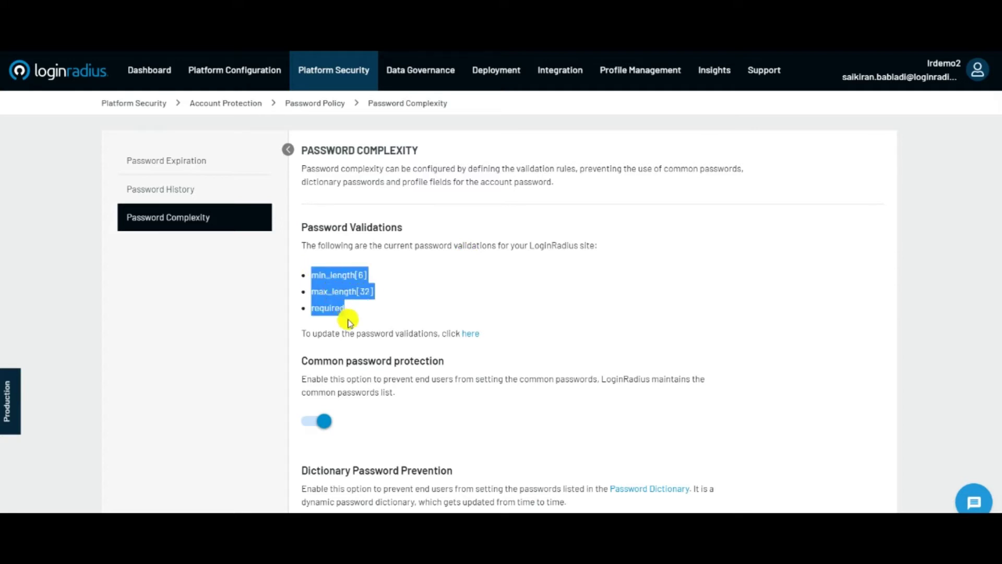
{"action": "scroll", "coordinate": [349, 322], "scroll_direction": "down", "scroll_amount": 3}
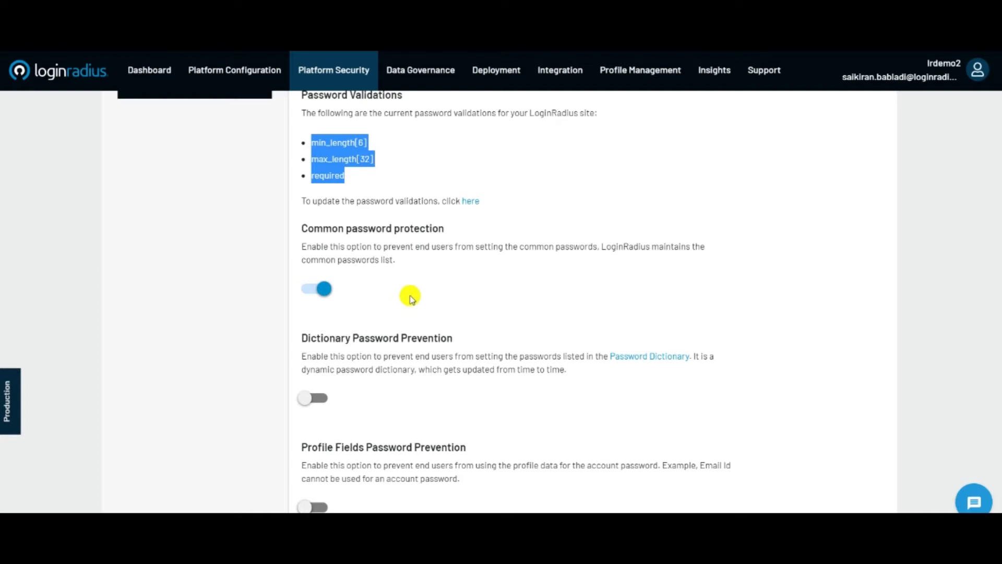
{"action": "scroll", "coordinate": [411, 297], "scroll_direction": "down", "scroll_amount": 3}
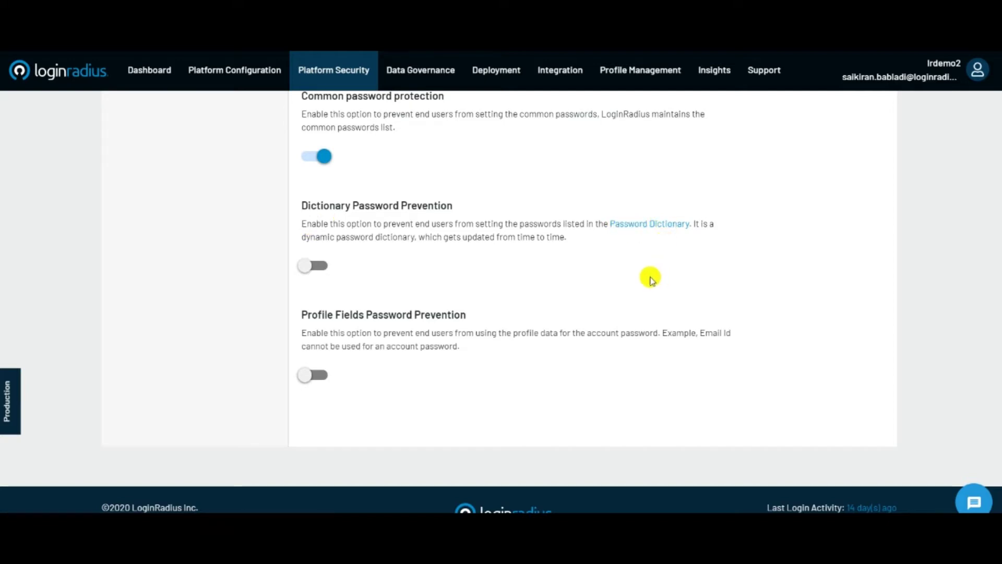
{"action": "scroll", "coordinate": [651, 280], "scroll_direction": "down", "scroll_amount": 1}
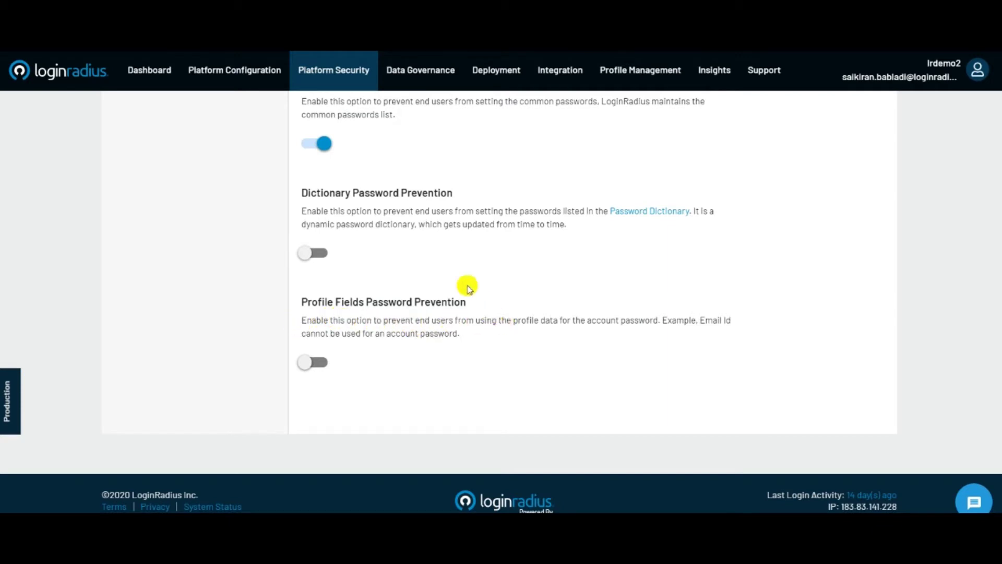
{"action": "scroll", "coordinate": [453, 238], "scroll_direction": "up", "scroll_amount": 2}
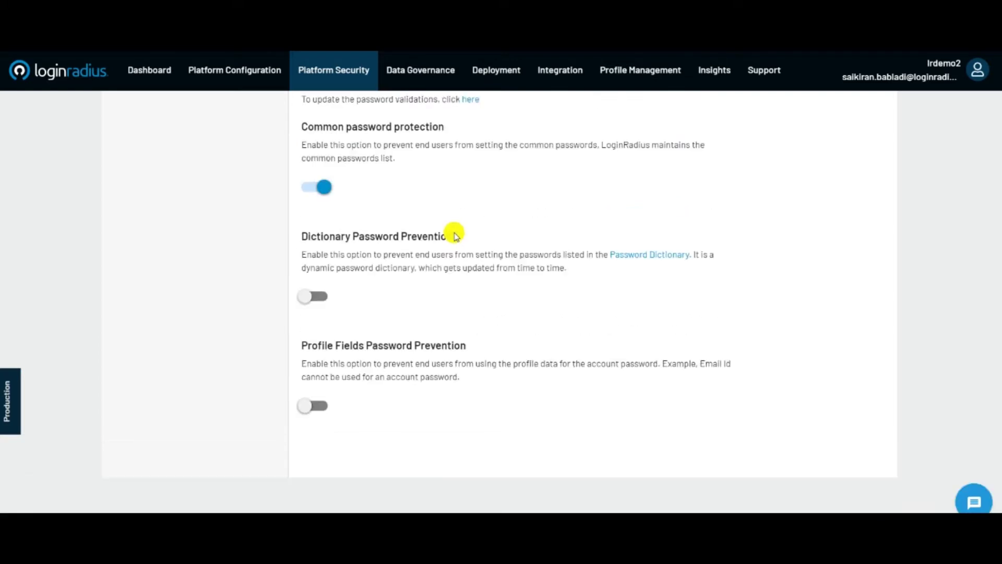
{"action": "scroll", "coordinate": [453, 232], "scroll_direction": "up", "scroll_amount": 5}
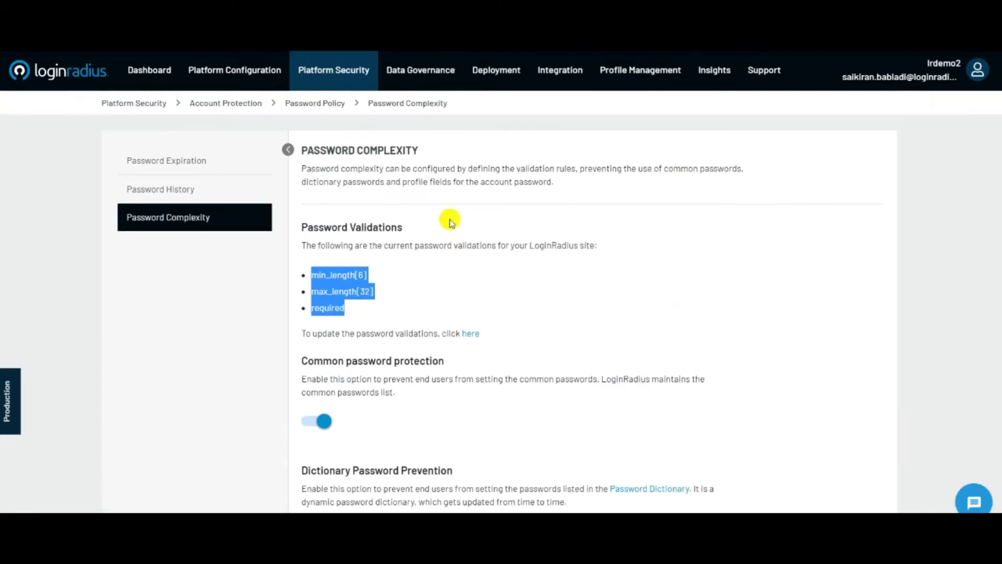
Step: Open Session Management and examine the Token Lifetime, Force Logout and Remember Me settings, including the Remember Me token expiry time
{"action": "mouse_move", "coordinate": [347, 73]}
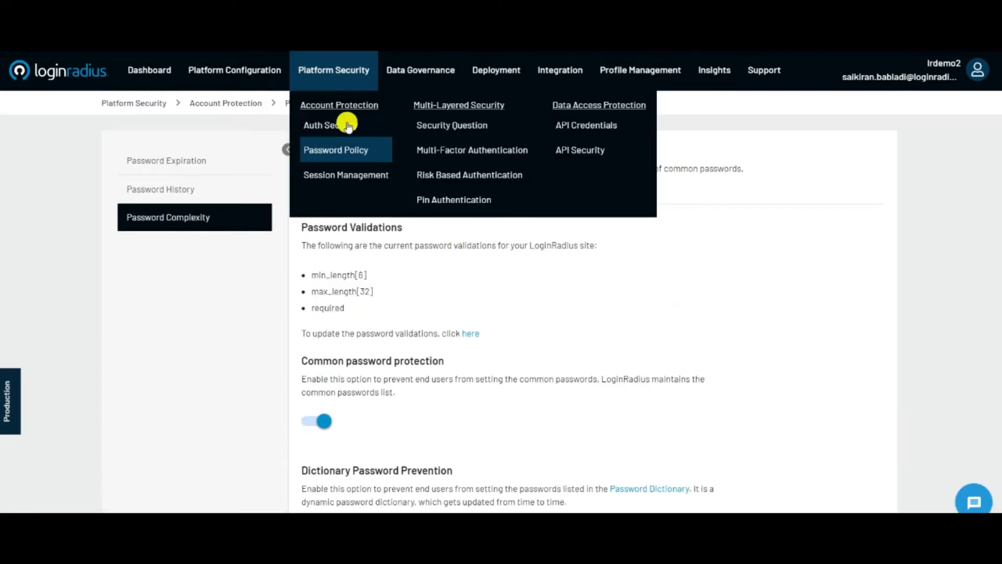
{"action": "left_click", "coordinate": [349, 173]}
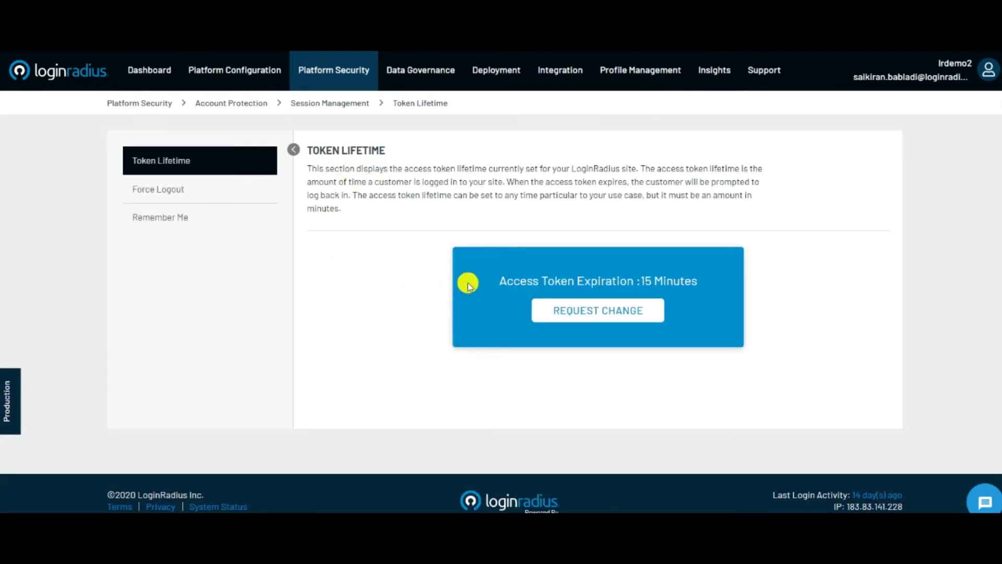
{"action": "left_click_drag", "start_coordinate": [496, 282], "coordinate": [671, 291]}
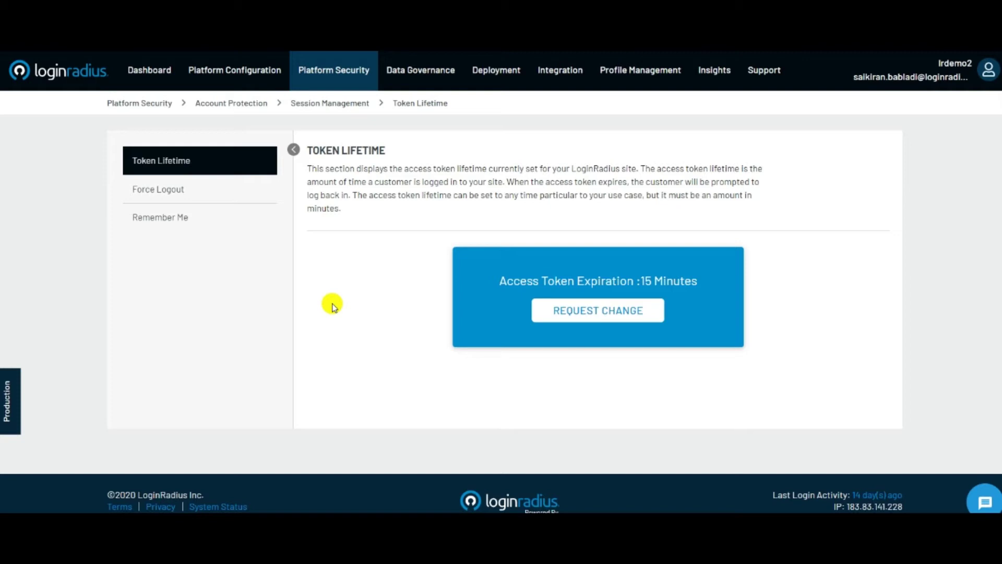
{"action": "left_click", "coordinate": [194, 195]}
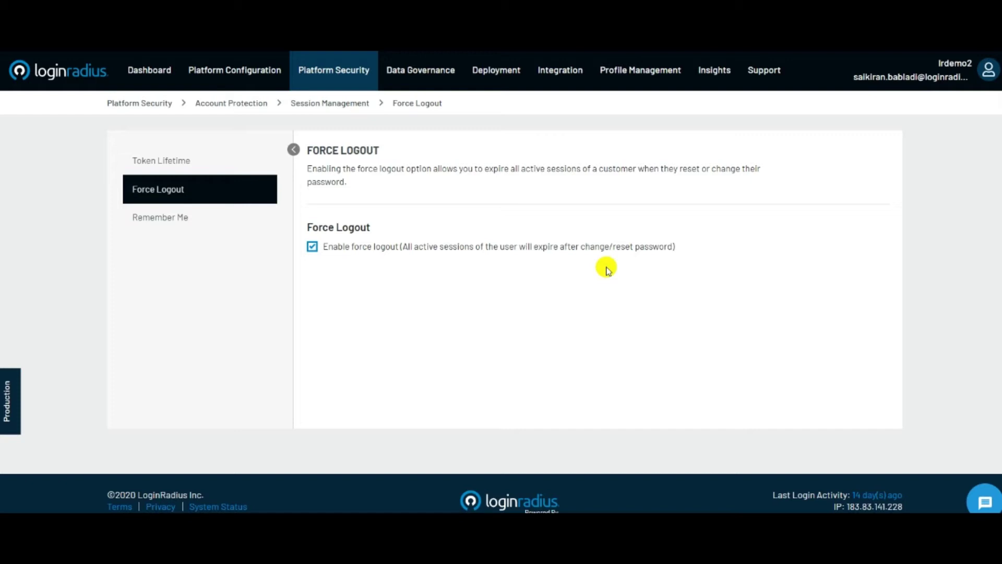
{"action": "left_click", "coordinate": [194, 223]}
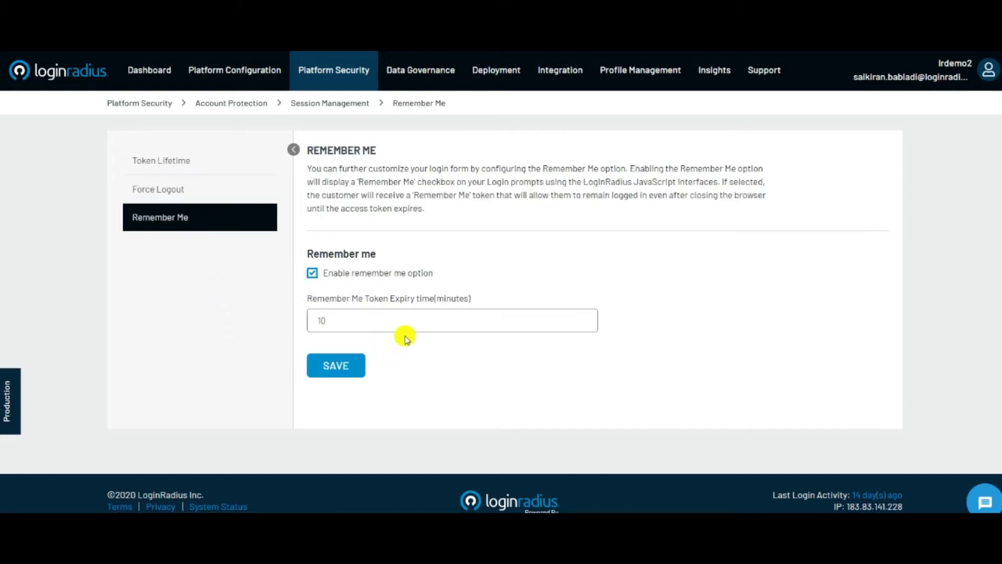
{"action": "left_click", "coordinate": [342, 326]}
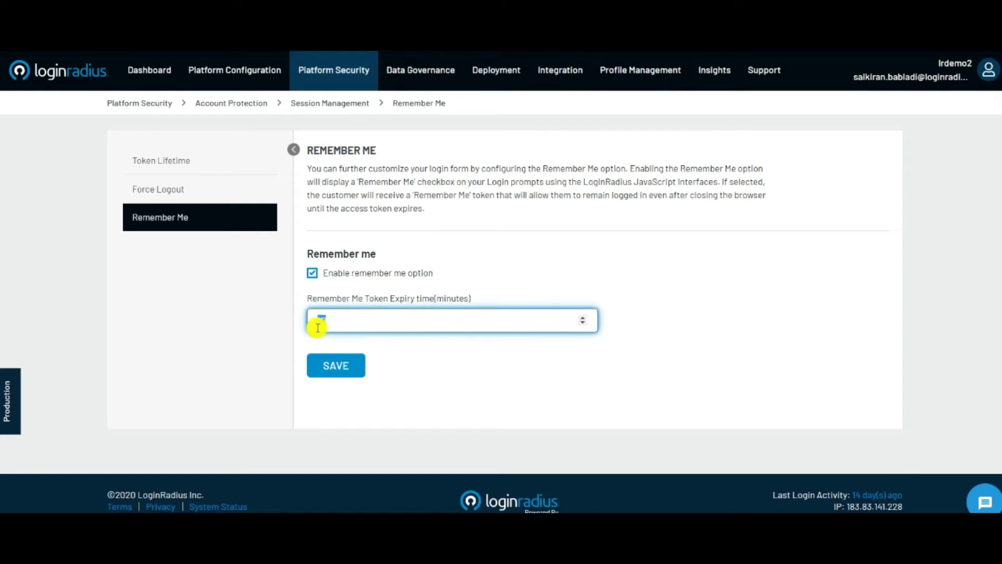
Step: Open Security Question and examine the configured questions, the number of questions to render and the attempt limit
{"action": "left_click", "coordinate": [442, 353]}
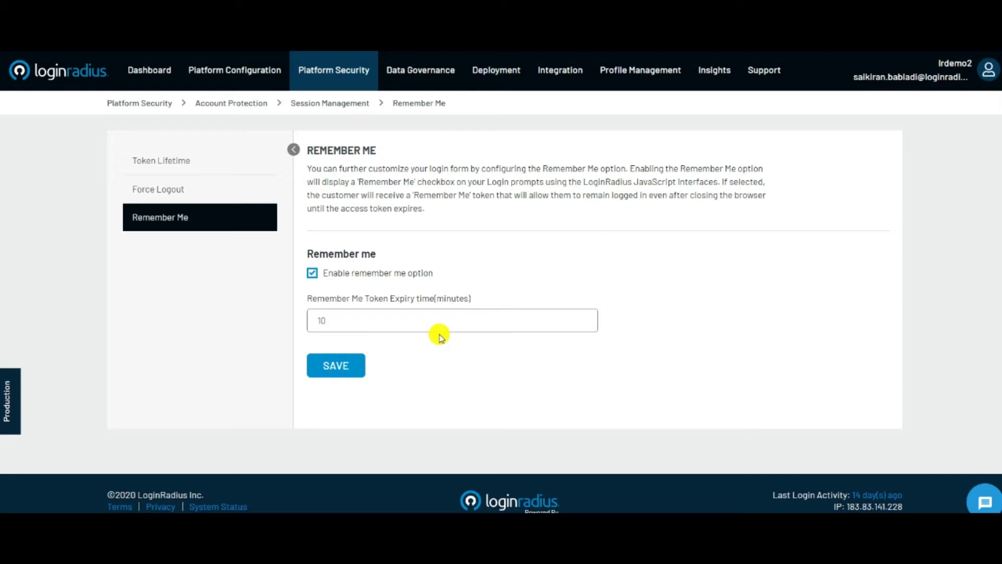
{"action": "mouse_move", "coordinate": [350, 78]}
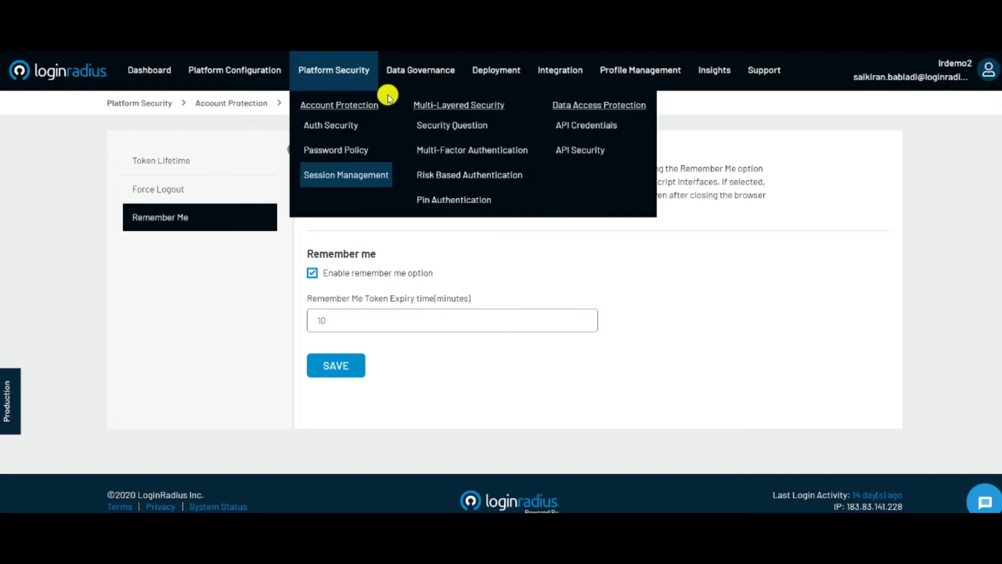
{"action": "left_click", "coordinate": [460, 121]}
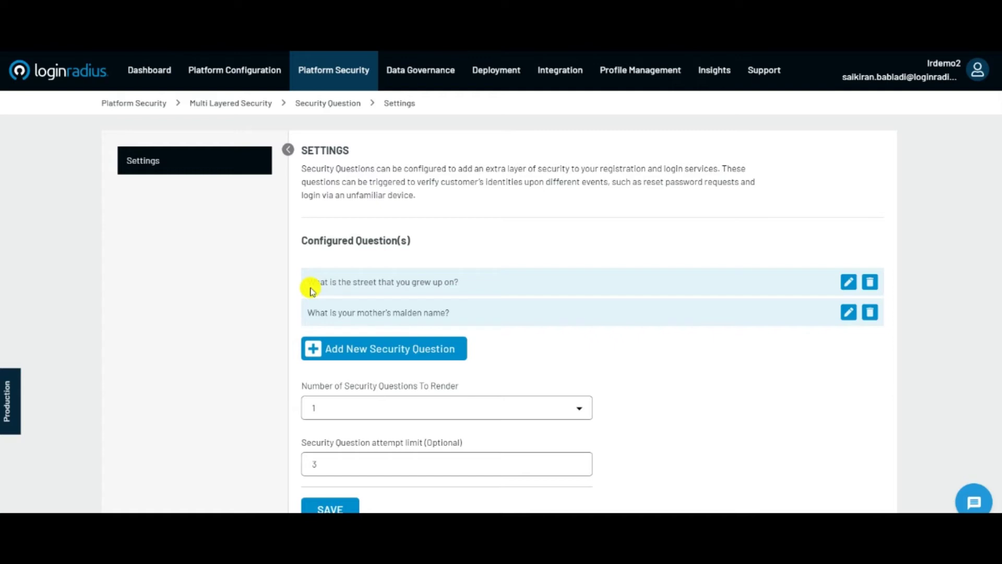
{"action": "scroll", "coordinate": [313, 291], "scroll_direction": "down", "scroll_amount": 1}
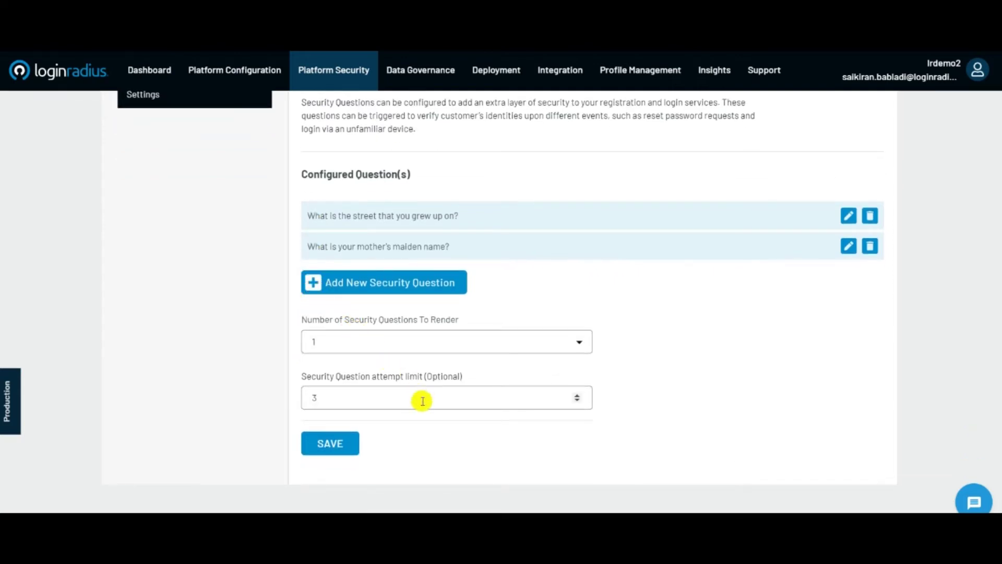
{"action": "scroll", "coordinate": [423, 401], "scroll_direction": "down", "scroll_amount": 1}
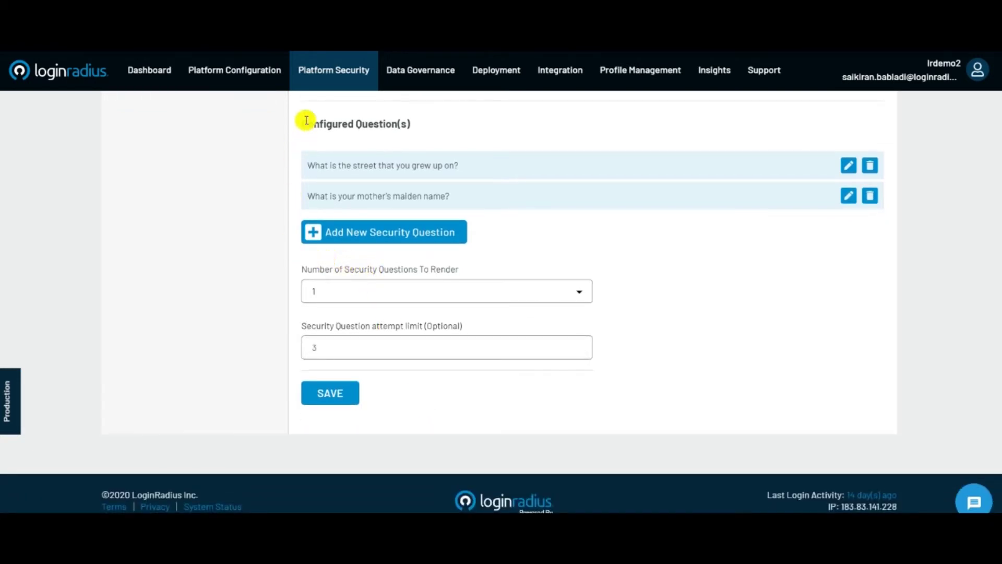
Step: Open Multi-Factor Authentication and examine its enable and requirement options, the SMS Passcode template and the Google Authenticator page
{"action": "mouse_move", "coordinate": [329, 73]}
{"action": "left_click", "coordinate": [441, 150]}
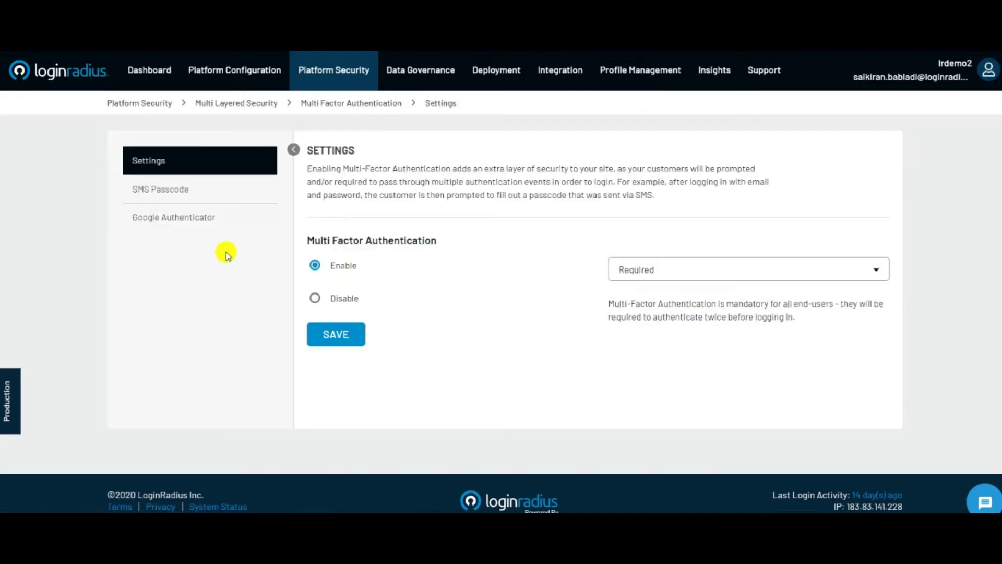
{"action": "left_click", "coordinate": [736, 267]}
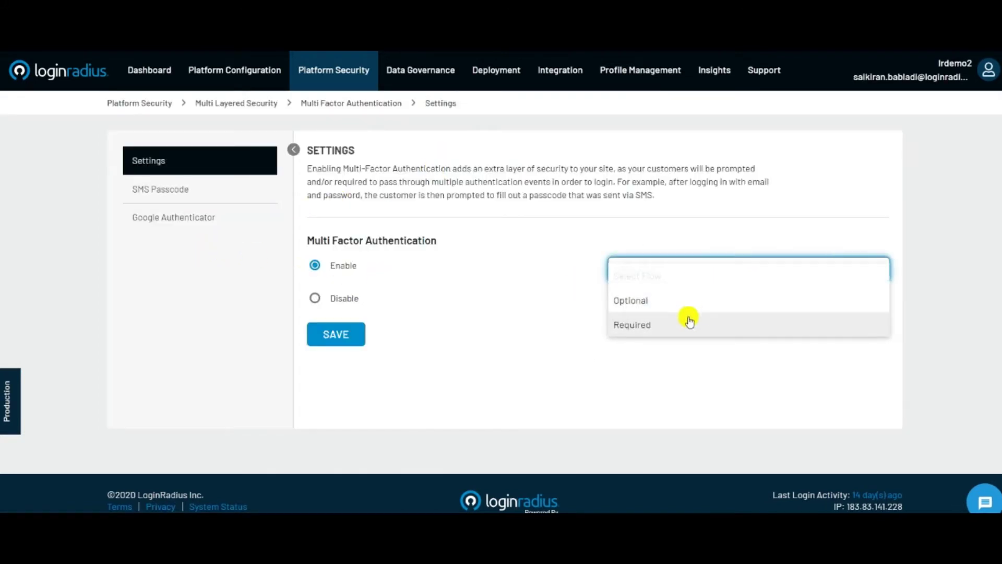
{"action": "left_click", "coordinate": [495, 301]}
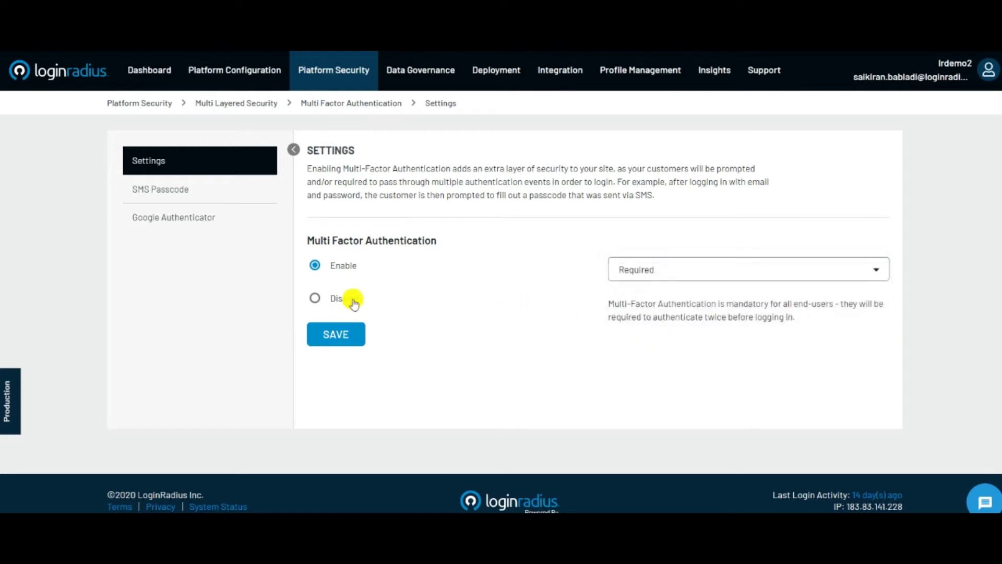
{"action": "left_click", "coordinate": [348, 297]}
{"action": "left_click", "coordinate": [340, 265]}
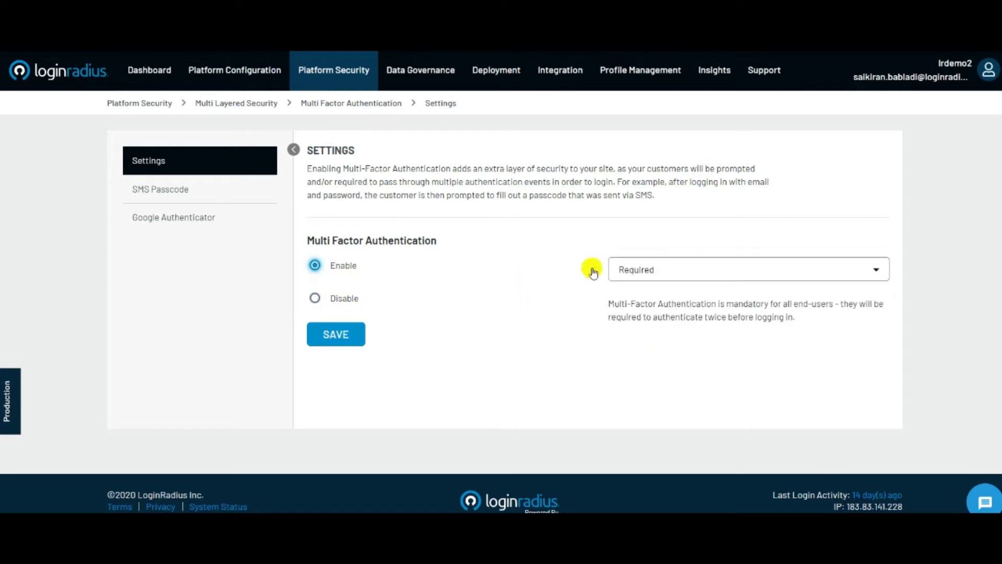
{"action": "left_click", "coordinate": [172, 201]}
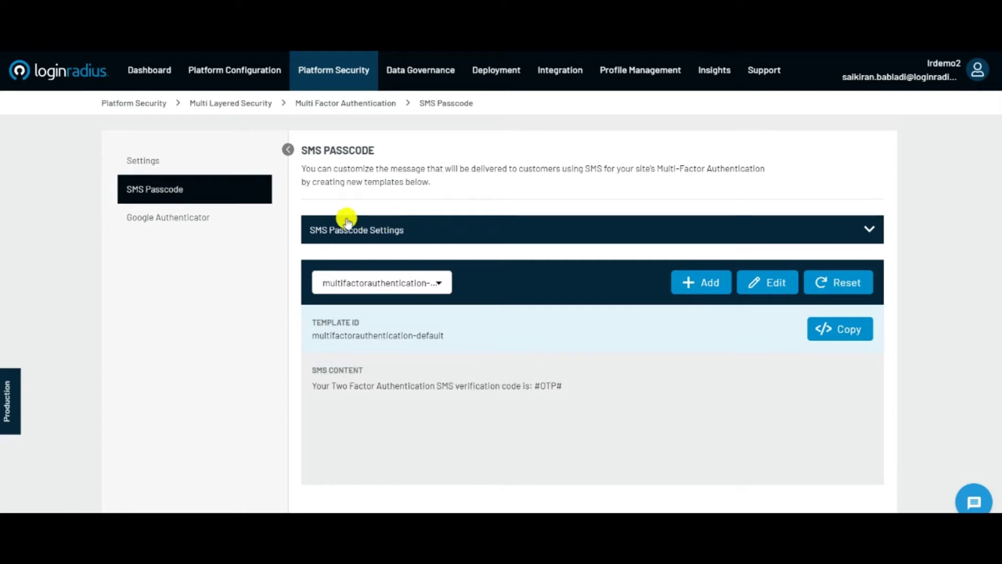
{"action": "left_click", "coordinate": [235, 217]}
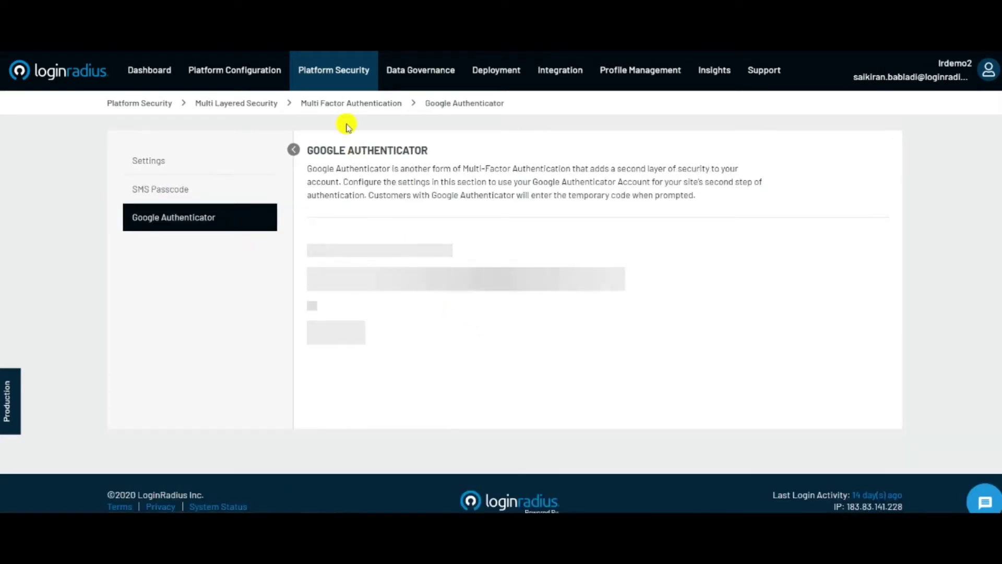
Step: Open Pin Authentication and examine the flow options, the events to set a PIN and the session token expiry time
{"action": "mouse_move", "coordinate": [340, 70]}
{"action": "left_click", "coordinate": [474, 205]}
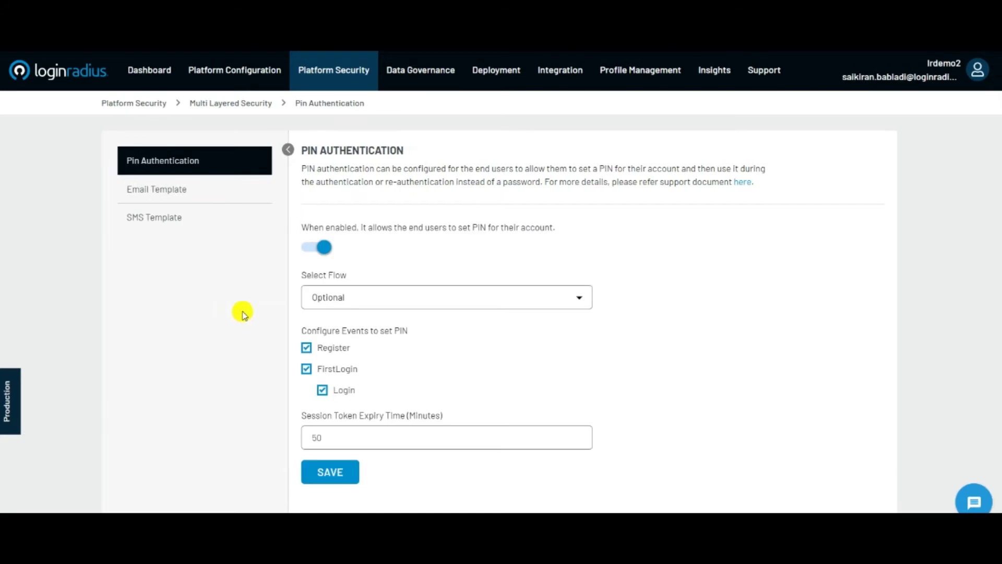
{"action": "scroll", "coordinate": [413, 218], "scroll_direction": "down", "scroll_amount": 1}
{"action": "scroll", "coordinate": [412, 218], "scroll_direction": "down", "scroll_amount": 1}
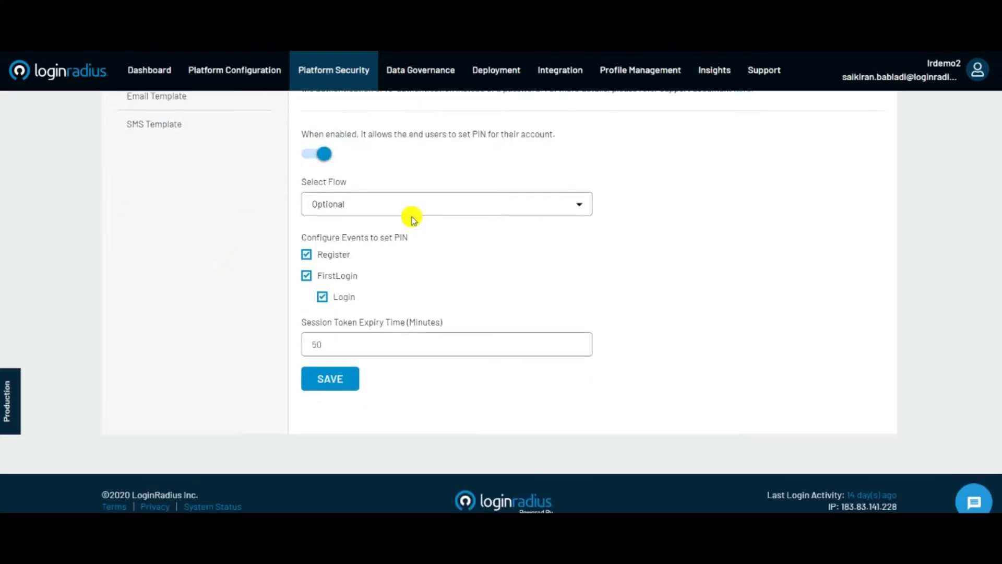
{"action": "scroll", "coordinate": [412, 218], "scroll_direction": "up", "scroll_amount": 2}
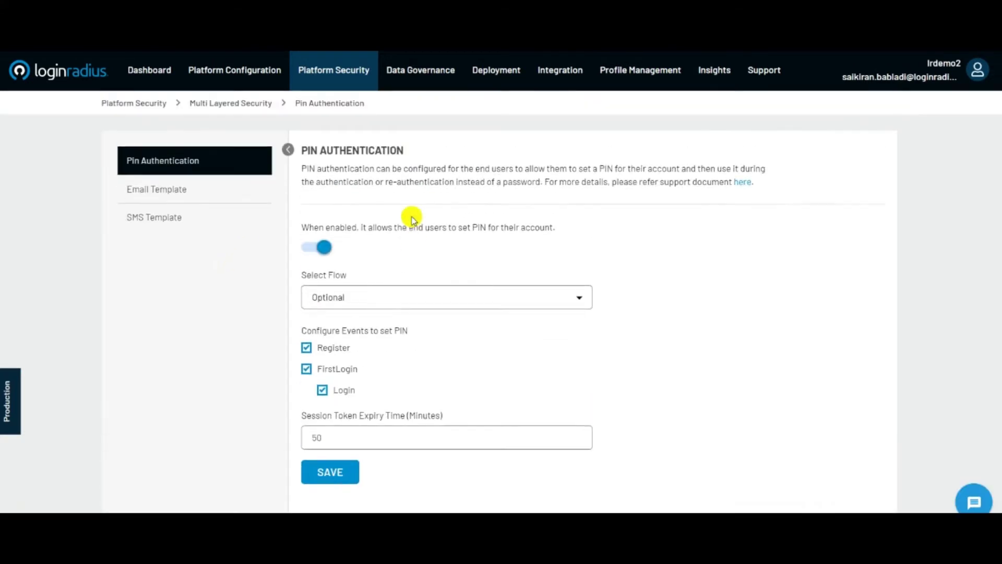
{"action": "left_click", "coordinate": [384, 293]}
{"action": "left_click", "coordinate": [727, 340]}
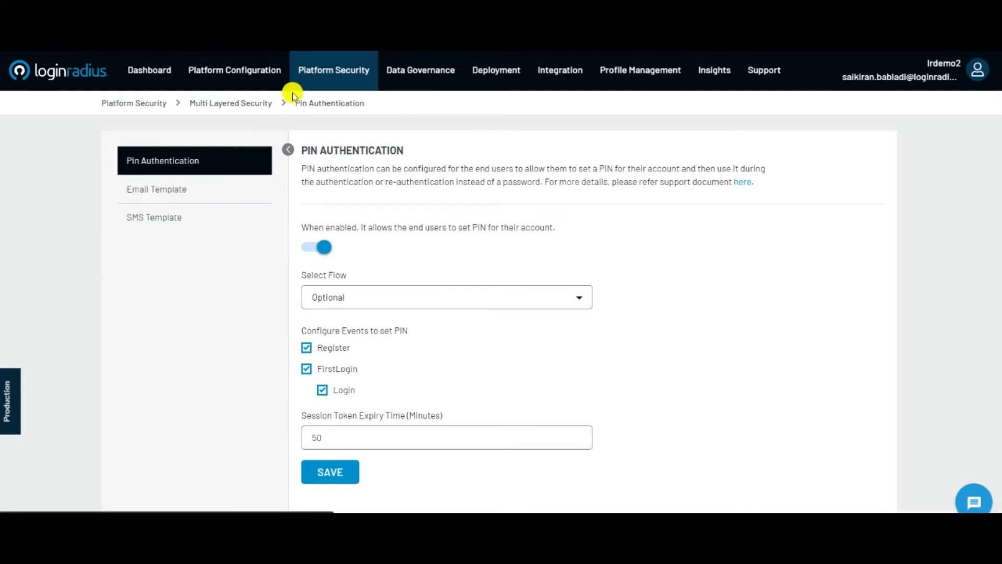
Step: Examine the account API keys and the roles of the additional API secrets under API Credentials, and open API Security
{"action": "mouse_move", "coordinate": [315, 85]}
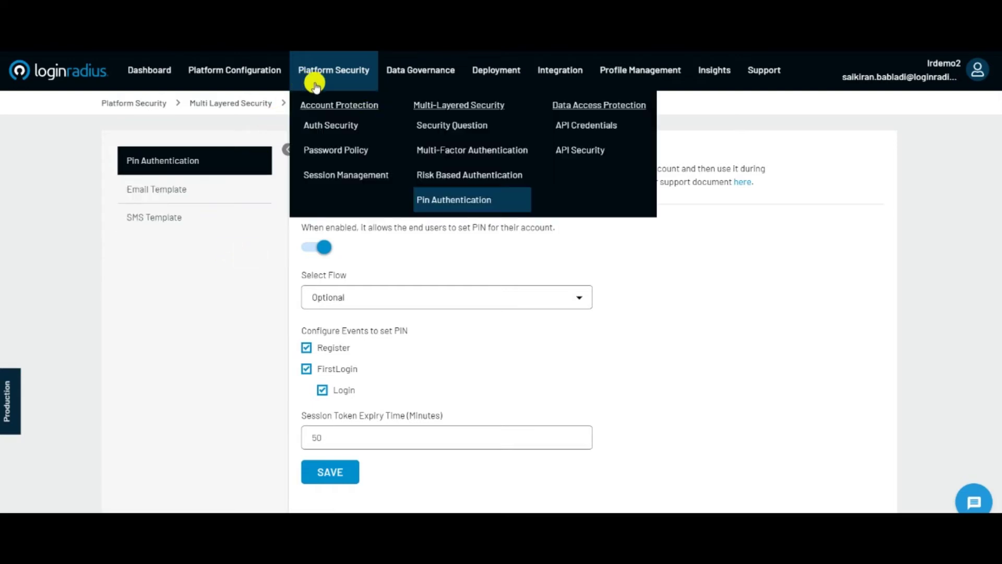
{"action": "left_click", "coordinate": [579, 126]}
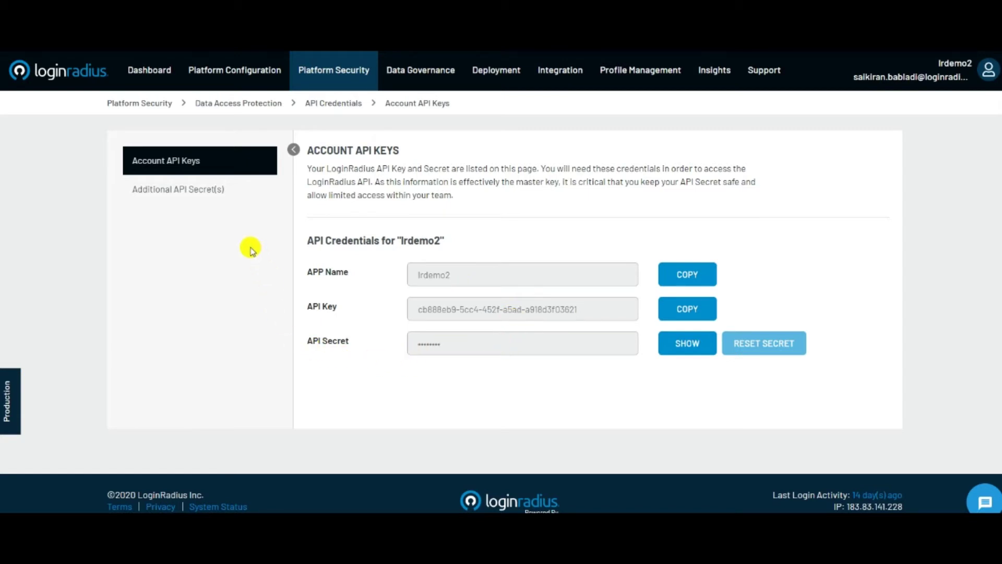
{"action": "left_click", "coordinate": [235, 189]}
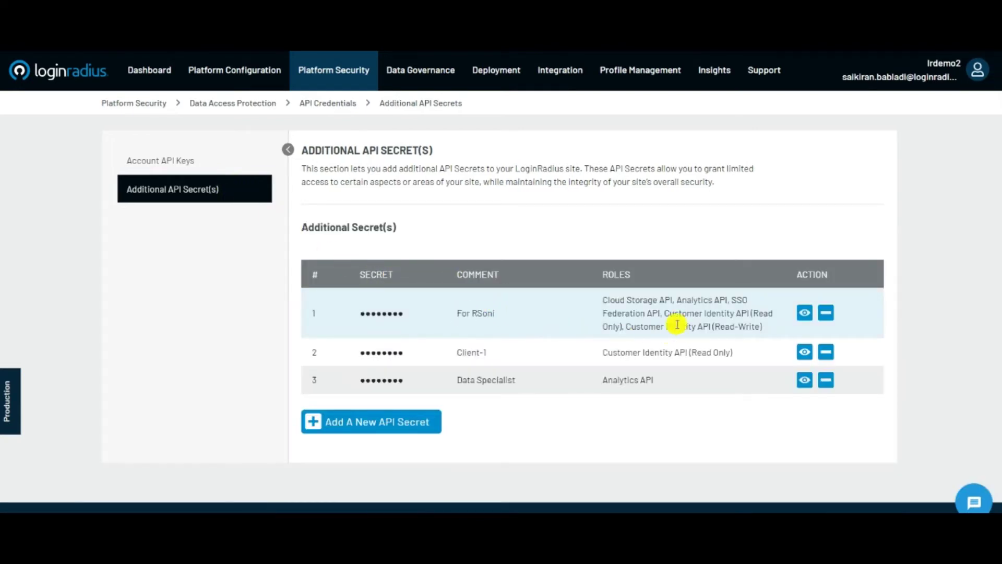
{"action": "left_click_drag", "start_coordinate": [627, 303], "coordinate": [682, 351]}
{"action": "left_click", "coordinate": [618, 356]}
{"action": "left_click_drag", "start_coordinate": [608, 355], "coordinate": [711, 342]}
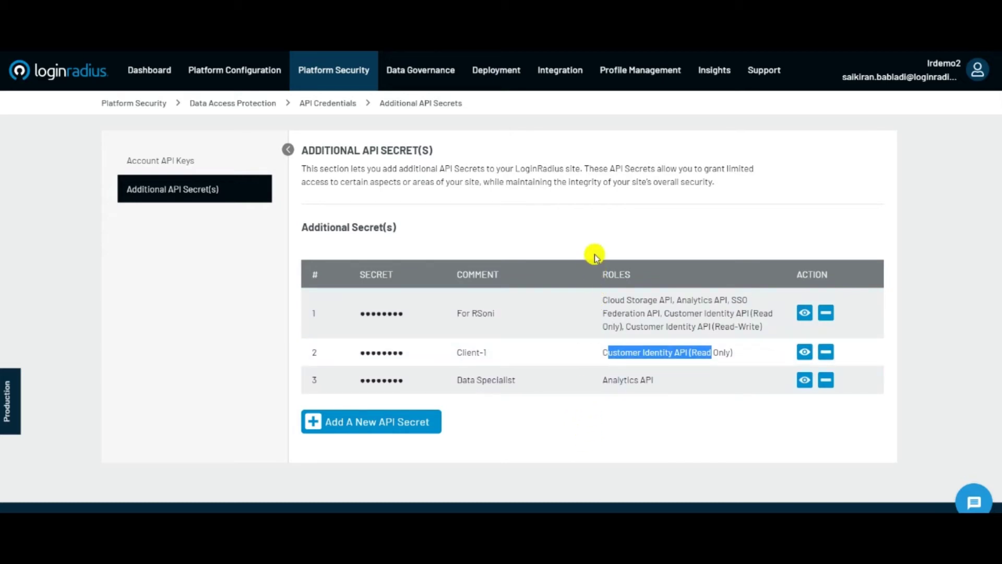
{"action": "left_click", "coordinate": [361, 86]}
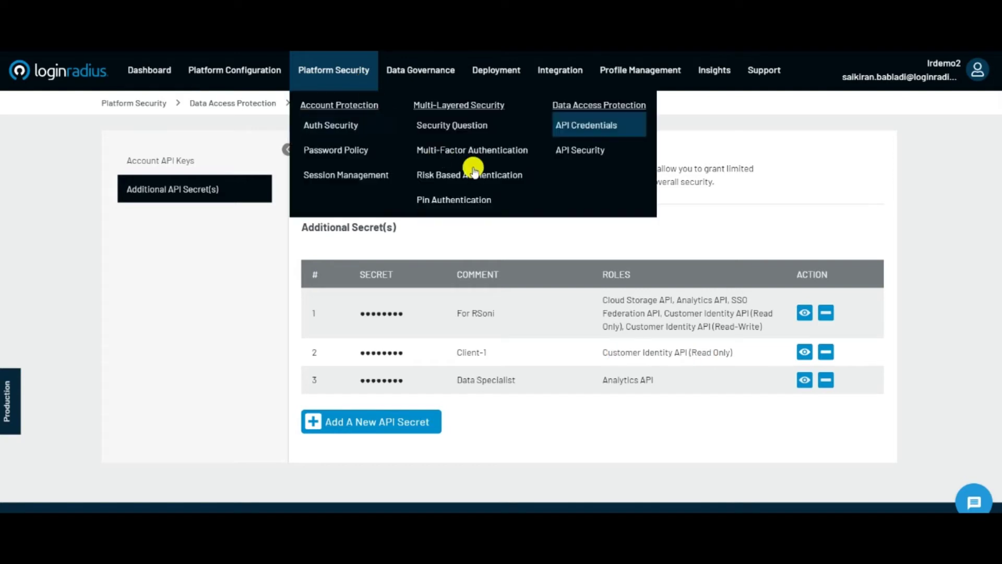
{"action": "left_click", "coordinate": [590, 148]}
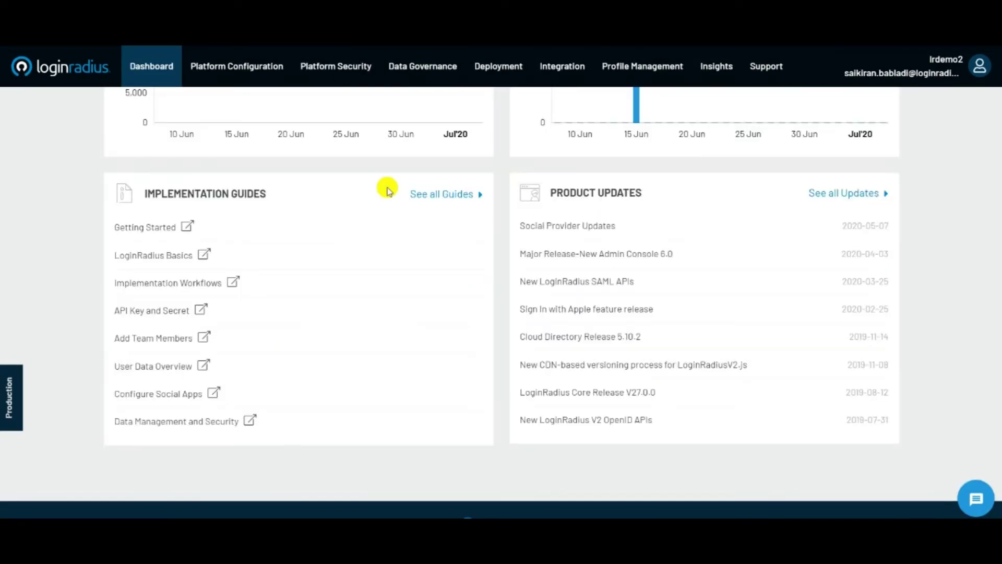
Step: Open the Data Center page under Data Governance and examine the current data storage location and the map of supported locations
{"action": "left_click", "coordinate": [433, 74]}
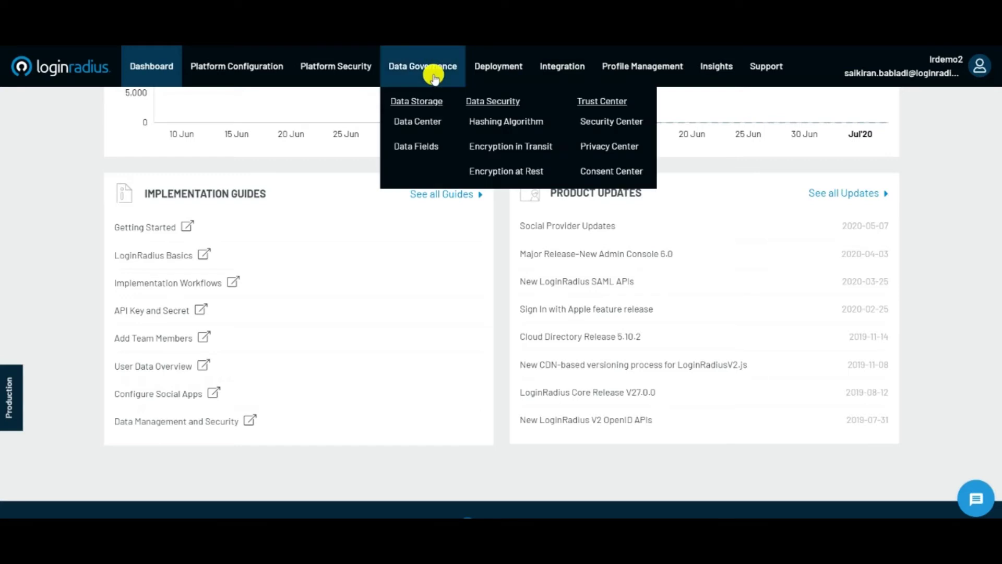
{"action": "left_click", "coordinate": [410, 133]}
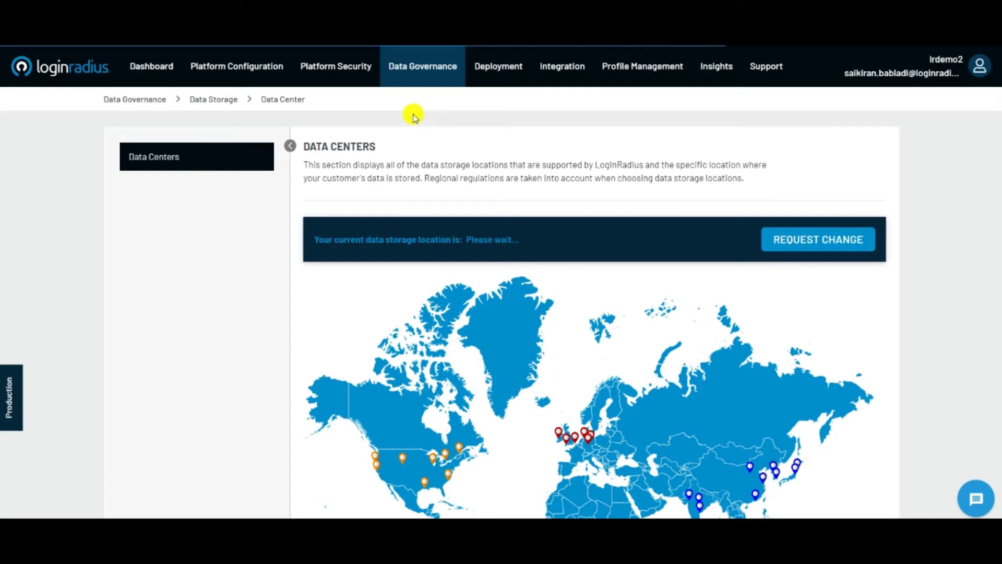
{"action": "scroll", "coordinate": [405, 111], "scroll_direction": "down", "scroll_amount": 1}
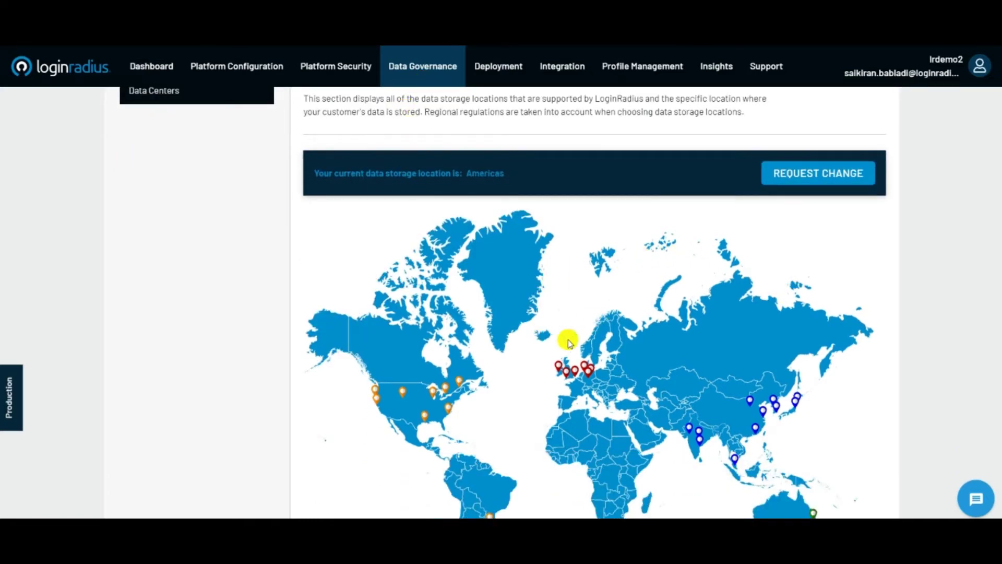
{"action": "scroll", "coordinate": [698, 286], "scroll_direction": "down", "scroll_amount": 1}
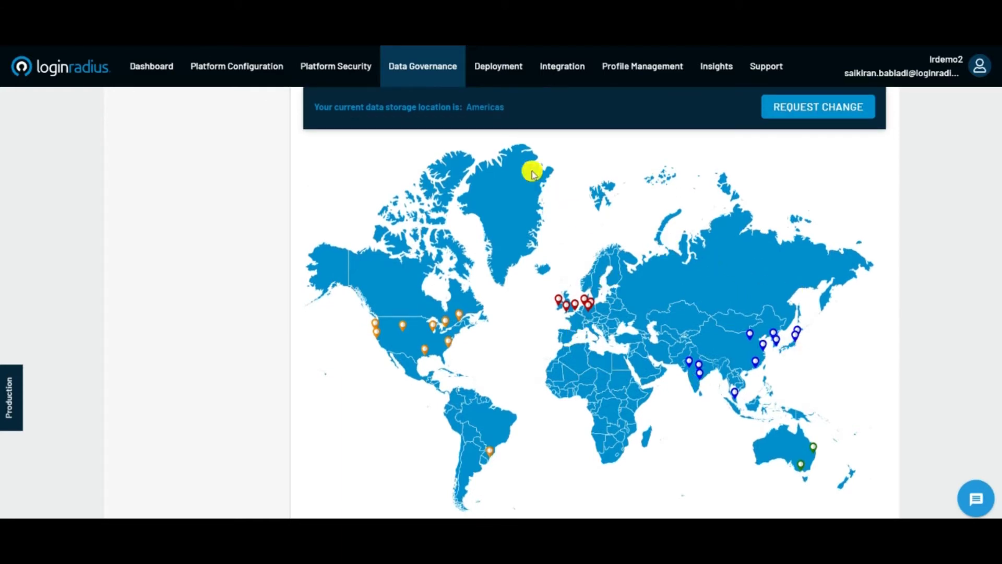
{"action": "left_click_drag", "start_coordinate": [471, 106], "coordinate": [521, 107]}
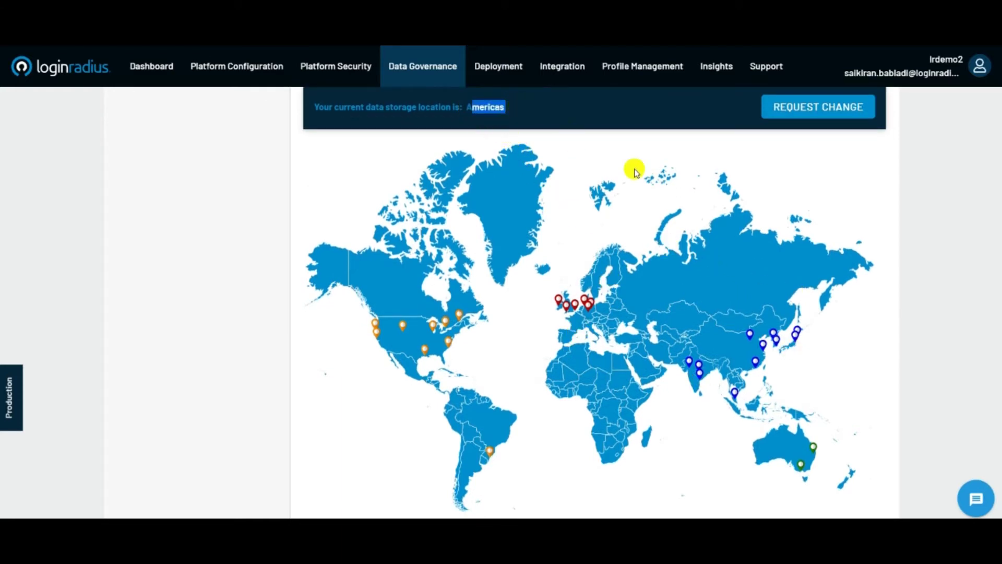
{"action": "left_click", "coordinate": [825, 181]}
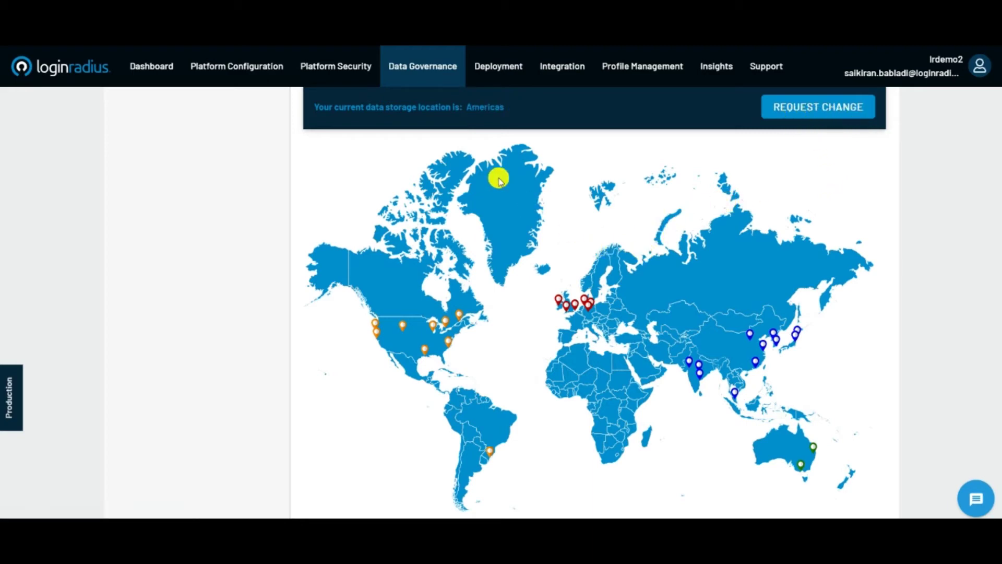
Step: Open Data Fields and examine the standard data fields, custom data fields and custom objects stored for the site
{"action": "mouse_move", "coordinate": [432, 67]}
{"action": "left_click", "coordinate": [425, 144]}
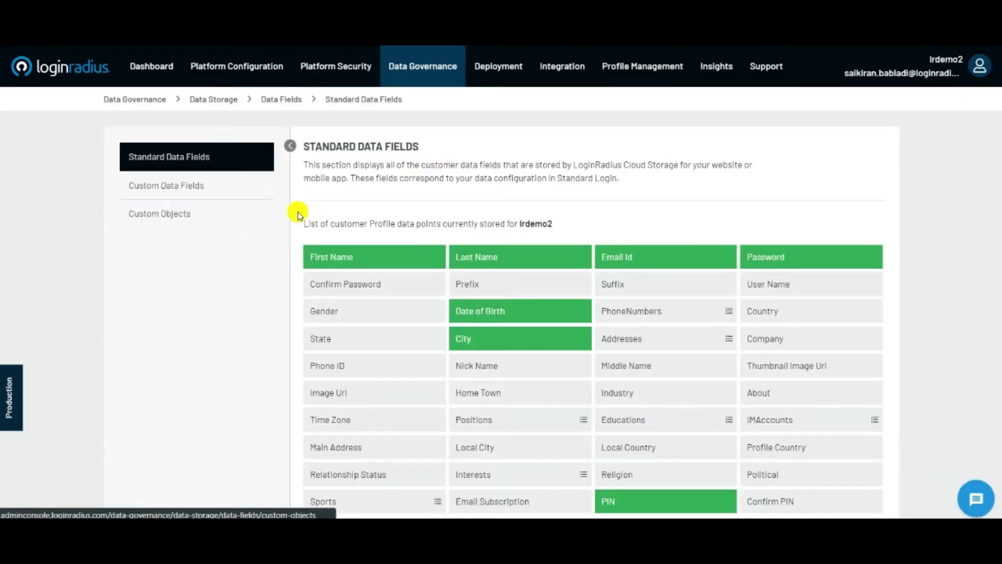
{"action": "scroll", "coordinate": [416, 277], "scroll_direction": "down", "scroll_amount": 3}
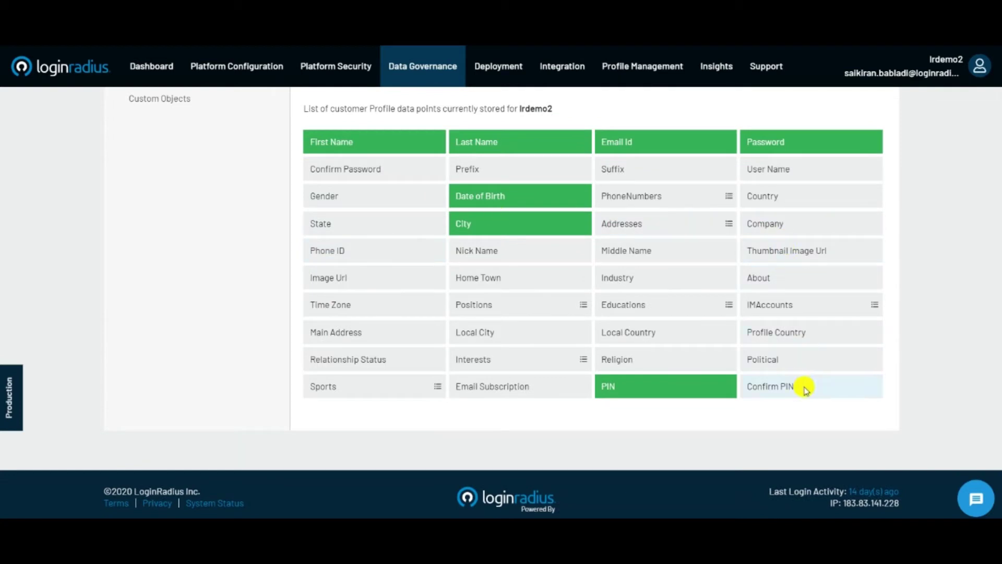
{"action": "scroll", "coordinate": [226, 308], "scroll_direction": "up", "scroll_amount": 3}
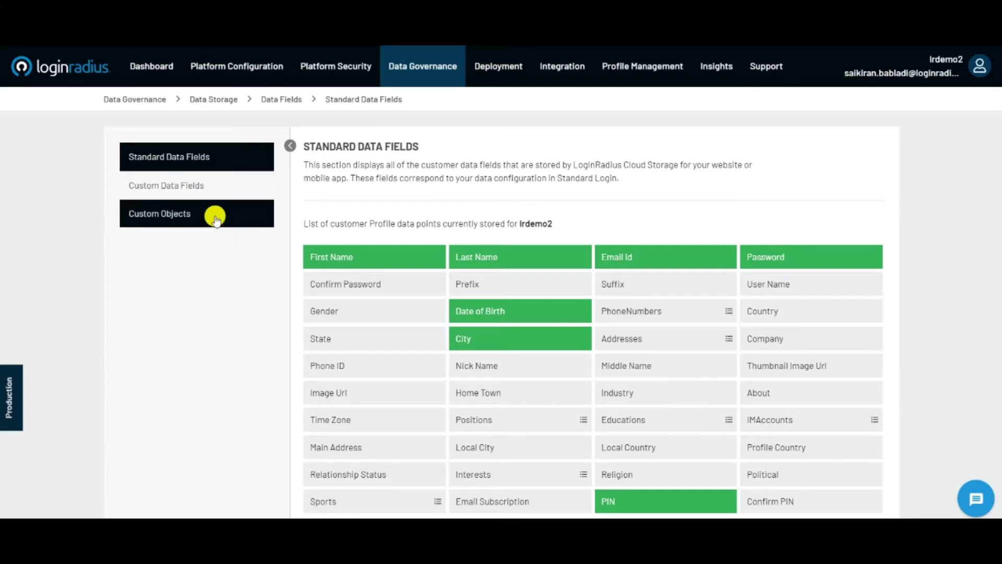
{"action": "left_click", "coordinate": [205, 193]}
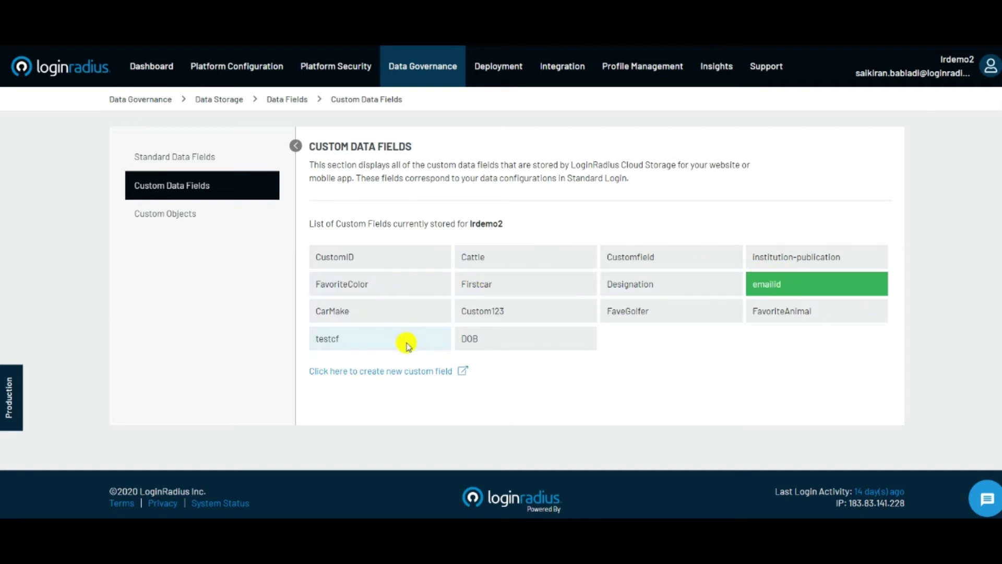
{"action": "left_click", "coordinate": [239, 221]}
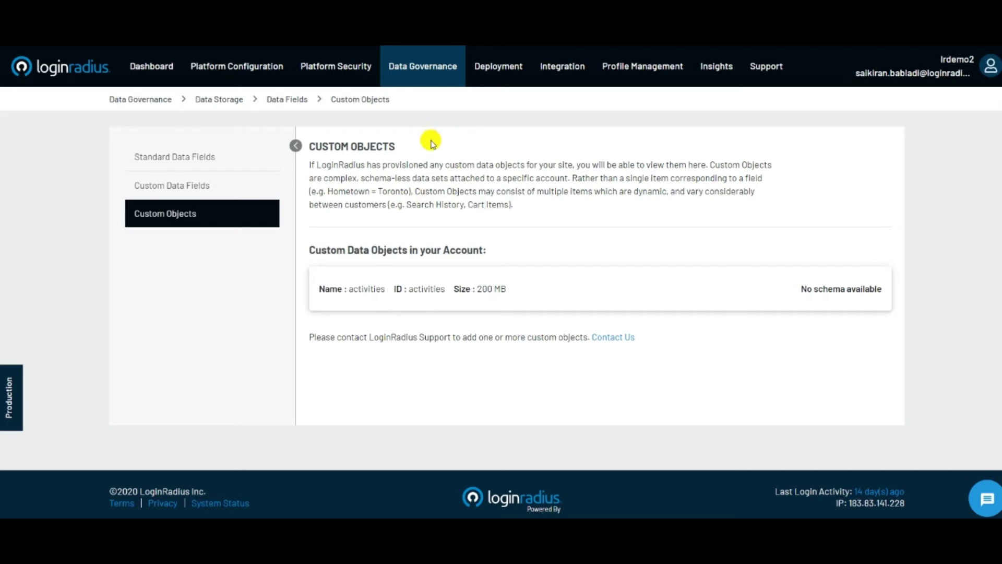
Step: Open Hashing Algorithm under Data Security and examine the password hashing algorithm's properties and values
{"action": "mouse_move", "coordinate": [420, 63]}
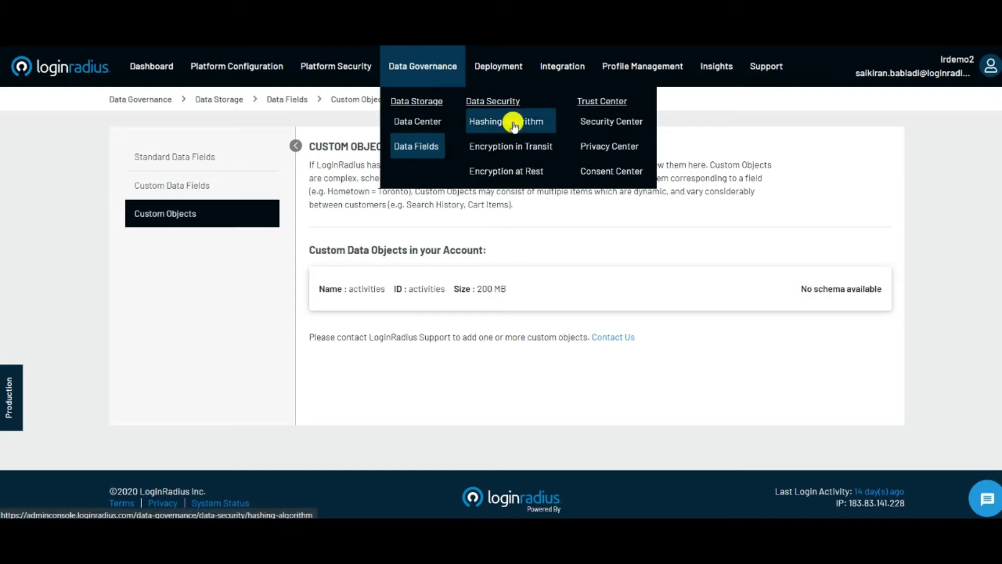
{"action": "left_click", "coordinate": [490, 129]}
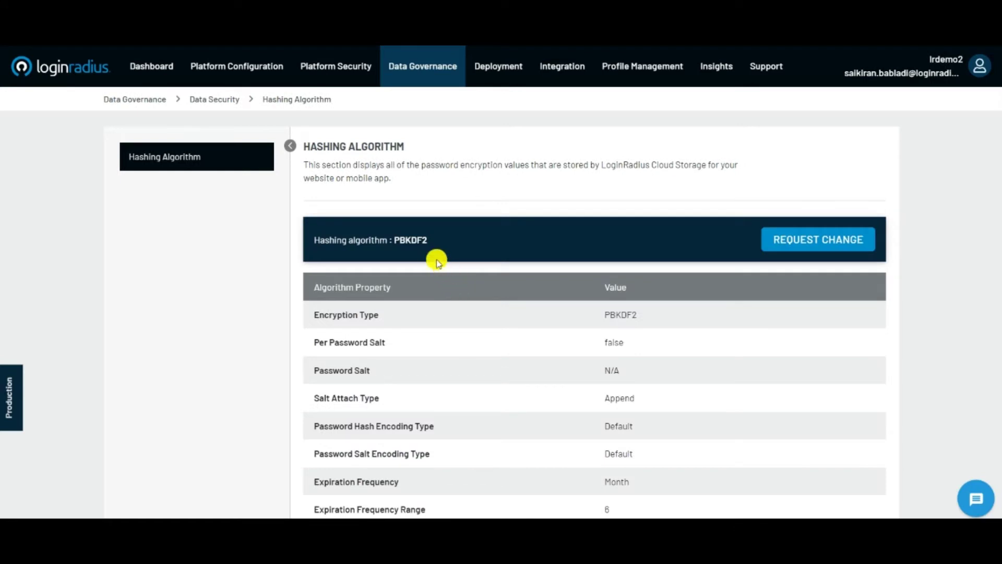
{"action": "scroll", "coordinate": [431, 258], "scroll_direction": "down", "scroll_amount": 3}
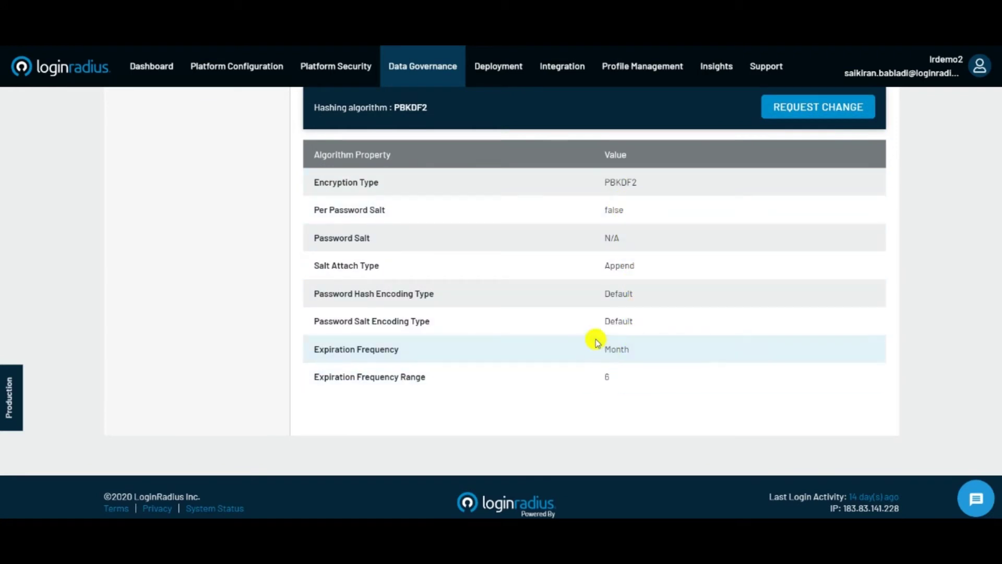
Step: Highlight the hashing algorithm's name, then open Encryption in Transit and examine its flow diagram, HTTPS details and supported SSL ciphers
{"action": "double_click", "coordinate": [398, 105]}
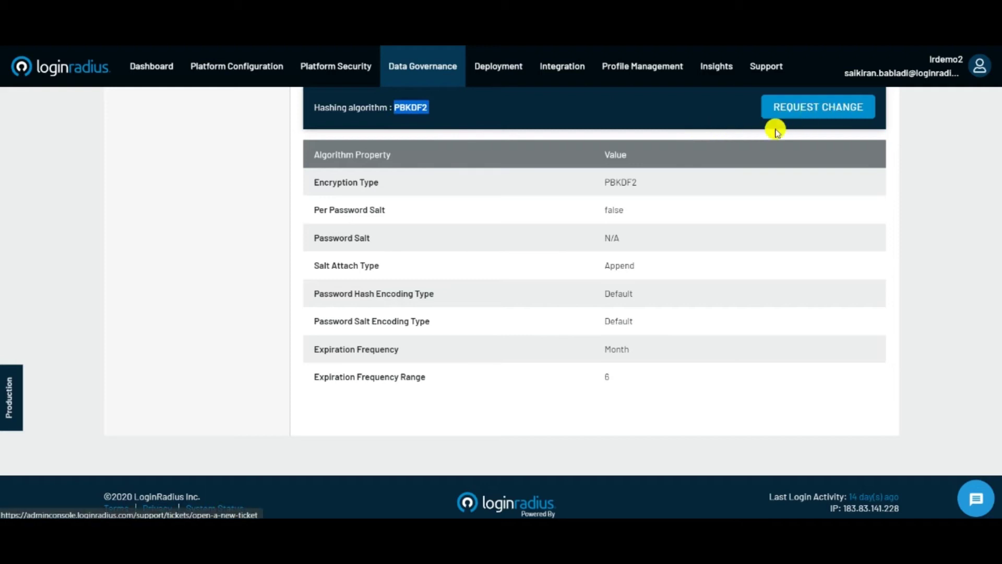
{"action": "mouse_move", "coordinate": [440, 69]}
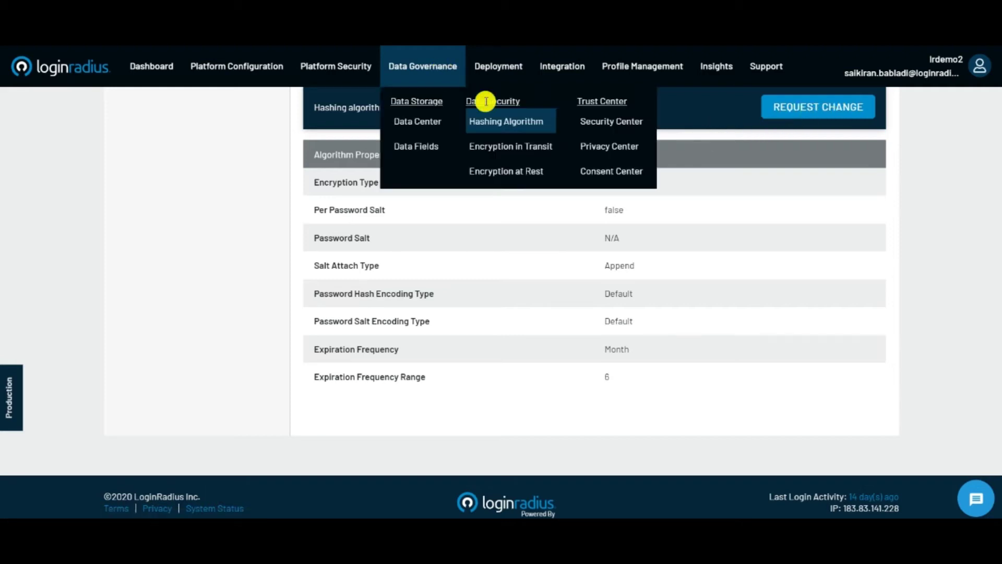
{"action": "left_click", "coordinate": [510, 146]}
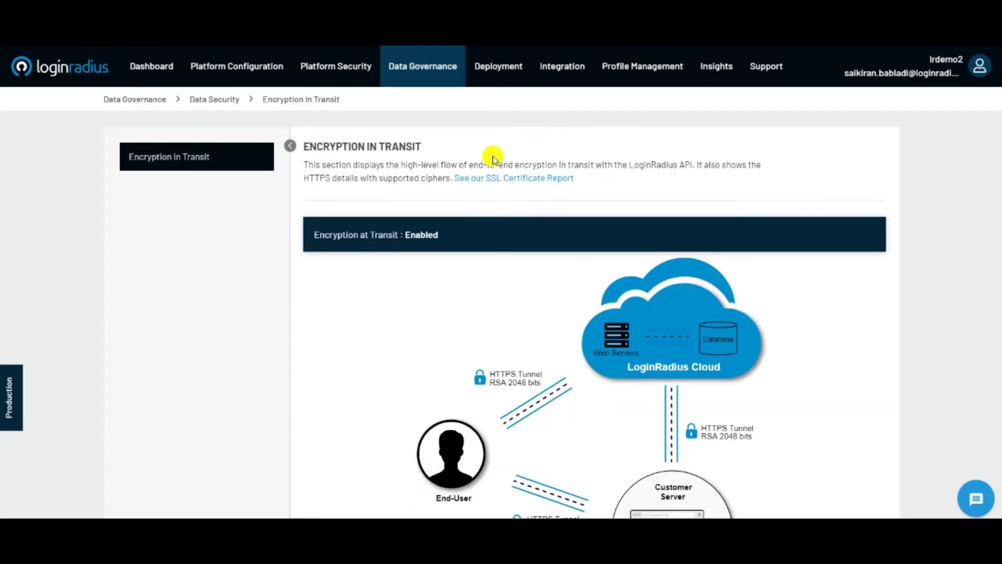
{"action": "scroll", "coordinate": [510, 172], "scroll_direction": "down", "scroll_amount": 1}
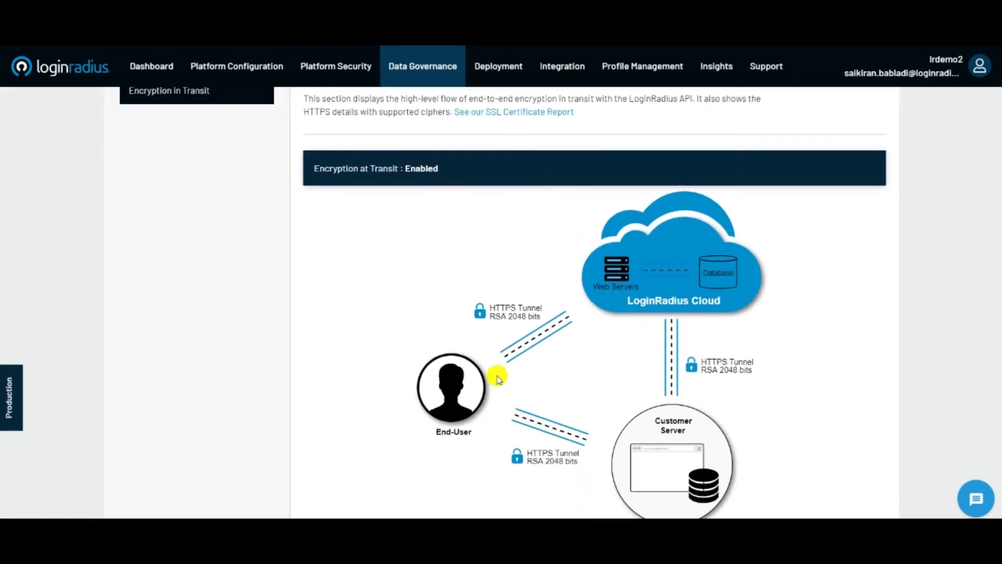
{"action": "scroll", "coordinate": [698, 320], "scroll_direction": "down", "scroll_amount": 2}
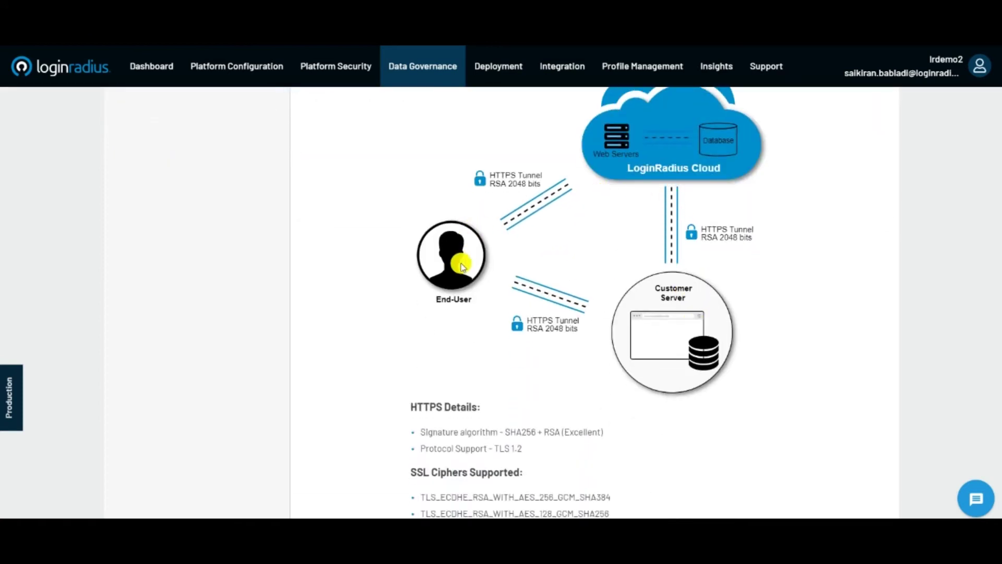
{"action": "scroll", "coordinate": [624, 339], "scroll_direction": "down", "scroll_amount": 5}
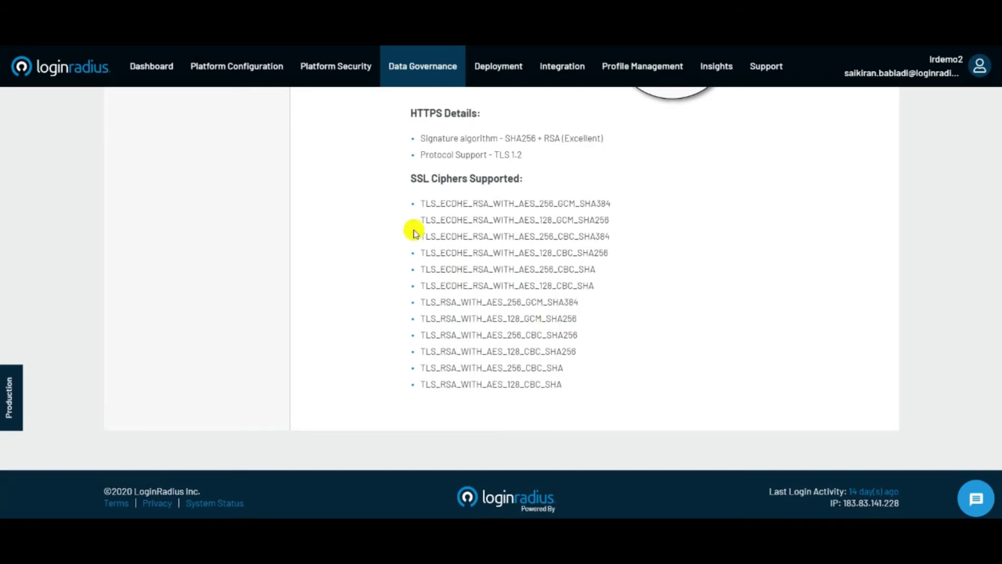
Step: Open Encryption at Rest under Data Security and examine the diagram of how stored data and backups are encrypted
{"action": "left_click", "coordinate": [450, 69]}
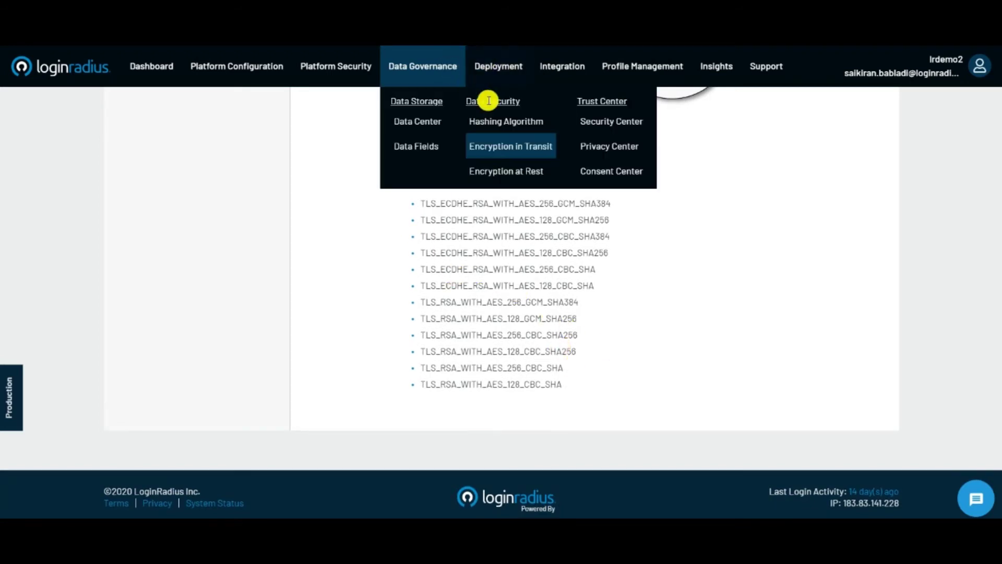
{"action": "left_click", "coordinate": [510, 171]}
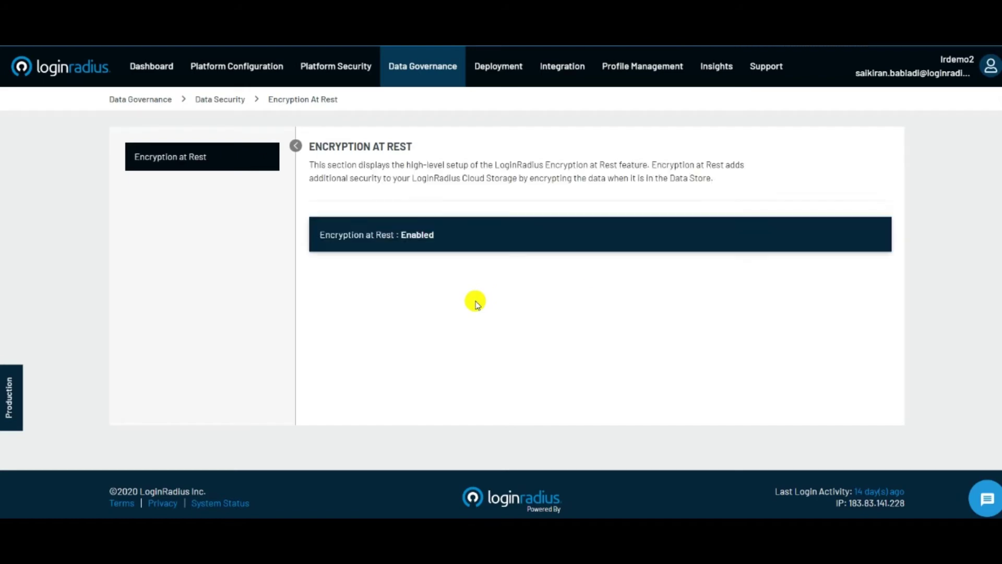
{"action": "scroll", "coordinate": [476, 301], "scroll_direction": "down", "scroll_amount": 4}
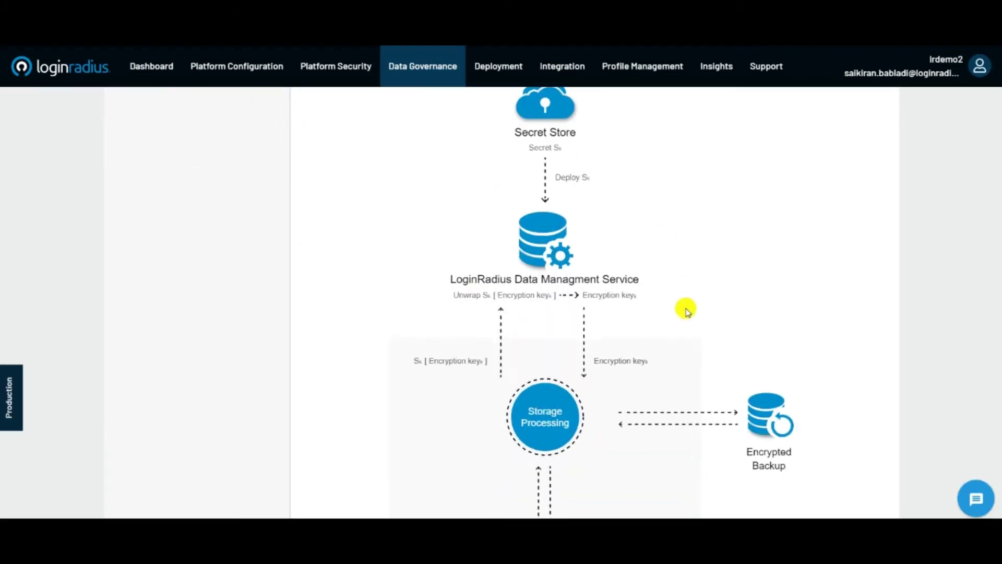
{"action": "scroll", "coordinate": [616, 340], "scroll_direction": "down", "scroll_amount": 5}
{"action": "scroll", "coordinate": [549, 350], "scroll_direction": "up", "scroll_amount": 1}
{"action": "scroll", "coordinate": [547, 354], "scroll_direction": "up", "scroll_amount": 8}
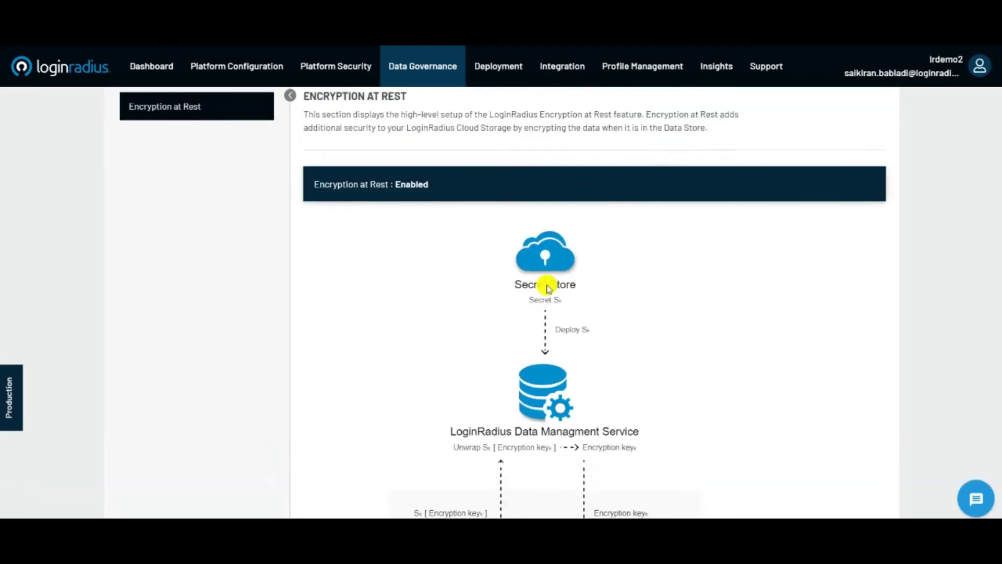
Step: Open the Security Center under Trust Center and examine the Data Compliances and Security Compliances lists
{"action": "mouse_move", "coordinate": [460, 70]}
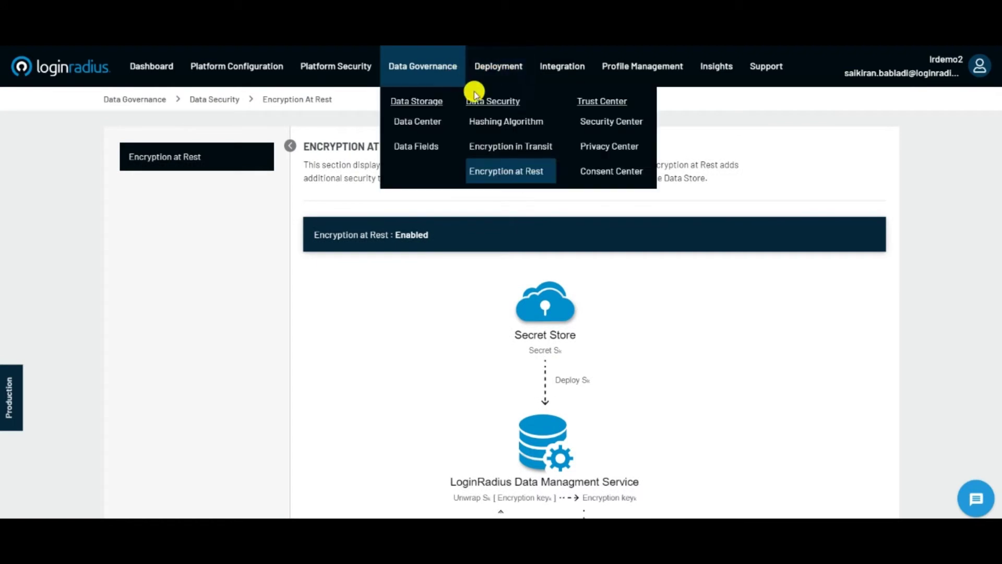
{"action": "left_click", "coordinate": [600, 125]}
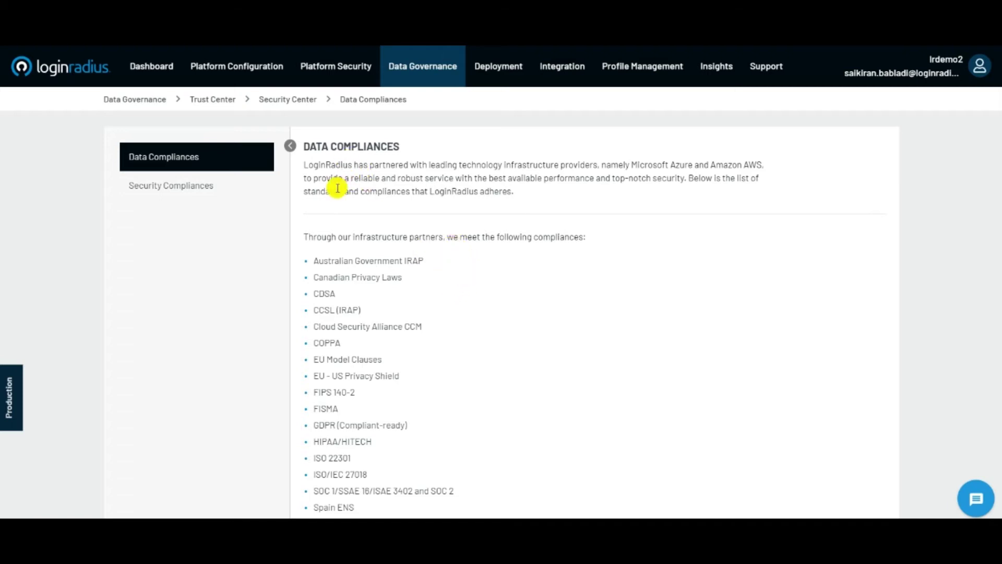
{"action": "scroll", "coordinate": [329, 251], "scroll_direction": "down", "scroll_amount": 3}
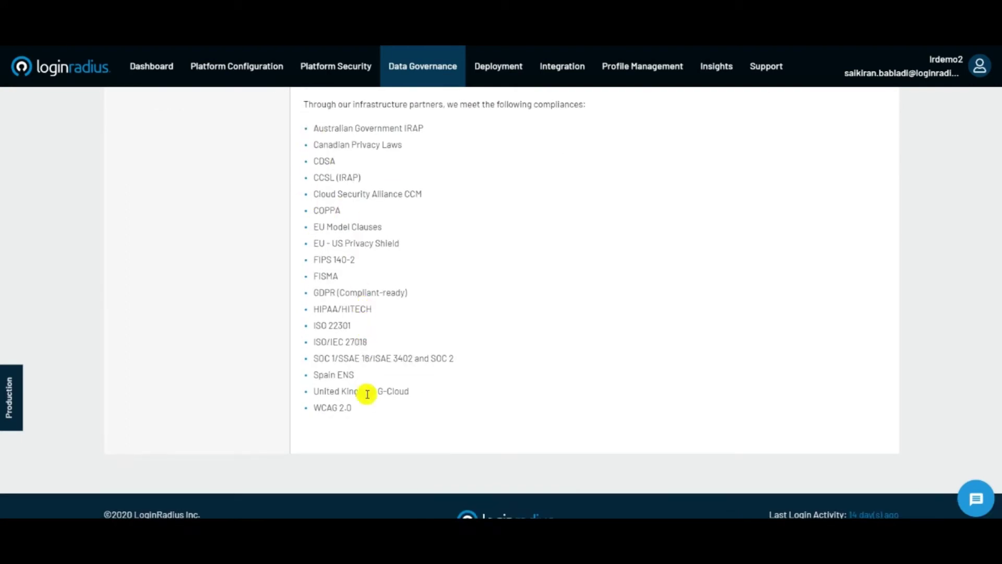
{"action": "scroll", "coordinate": [360, 393], "scroll_direction": "up", "scroll_amount": 5}
{"action": "left_click", "coordinate": [217, 187]}
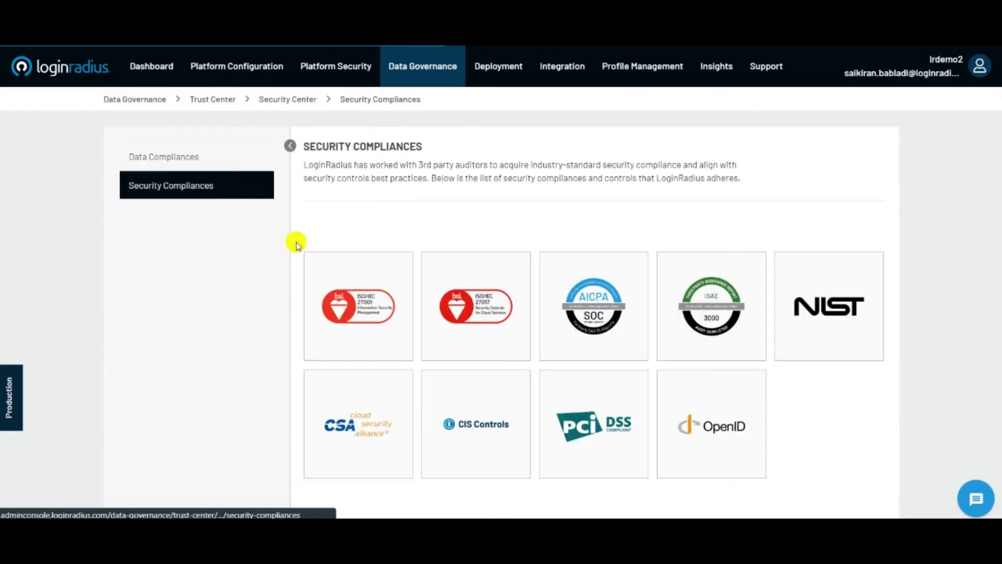
Step: Open the Privacy Center under Trust Center and examine the privacy policy versioning settings and version list
{"action": "left_click", "coordinate": [447, 77]}
{"action": "left_click", "coordinate": [628, 157]}
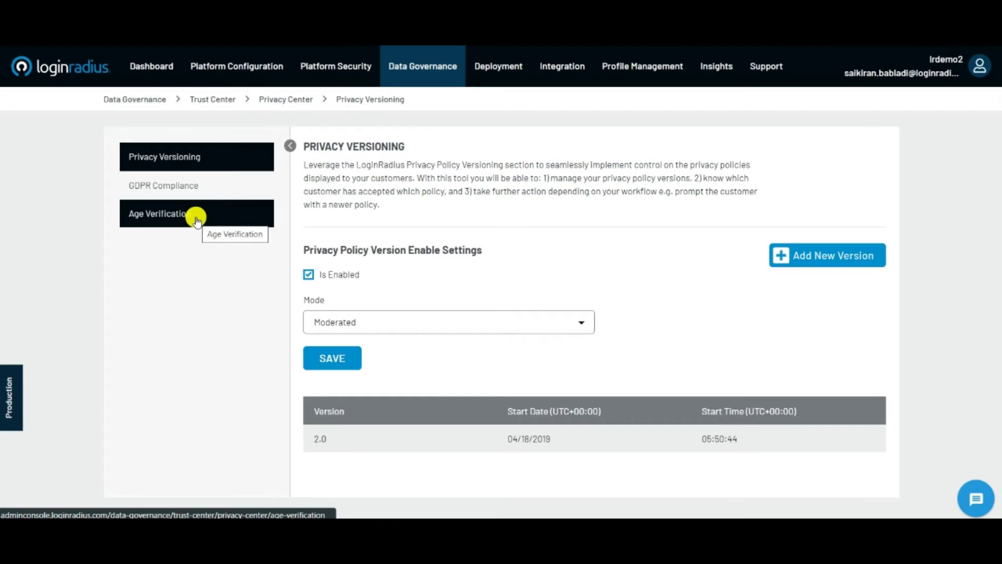
{"action": "scroll", "coordinate": [200, 218], "scroll_direction": "down", "scroll_amount": 2}
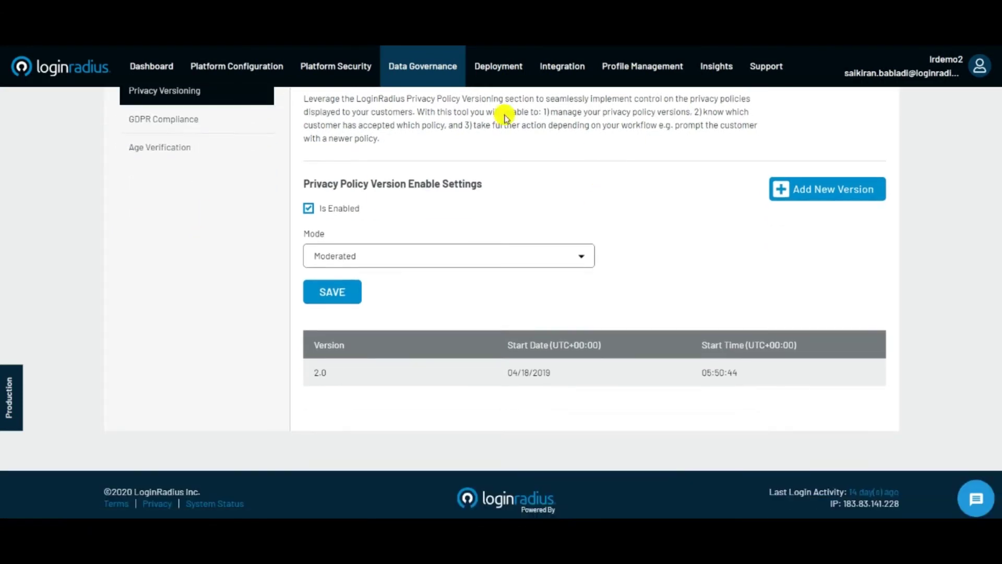
Step: Open the Consent Center, examine the published and disabled consent forms, and start creating a new consent form
{"action": "mouse_move", "coordinate": [433, 77]}
{"action": "left_click", "coordinate": [594, 170]}
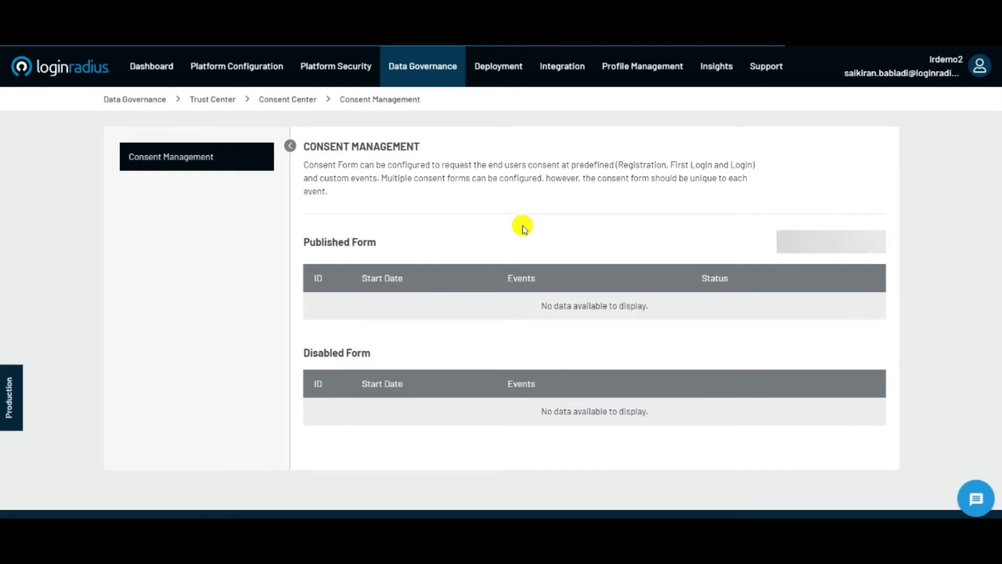
{"action": "scroll", "coordinate": [428, 239], "scroll_direction": "down", "scroll_amount": 1}
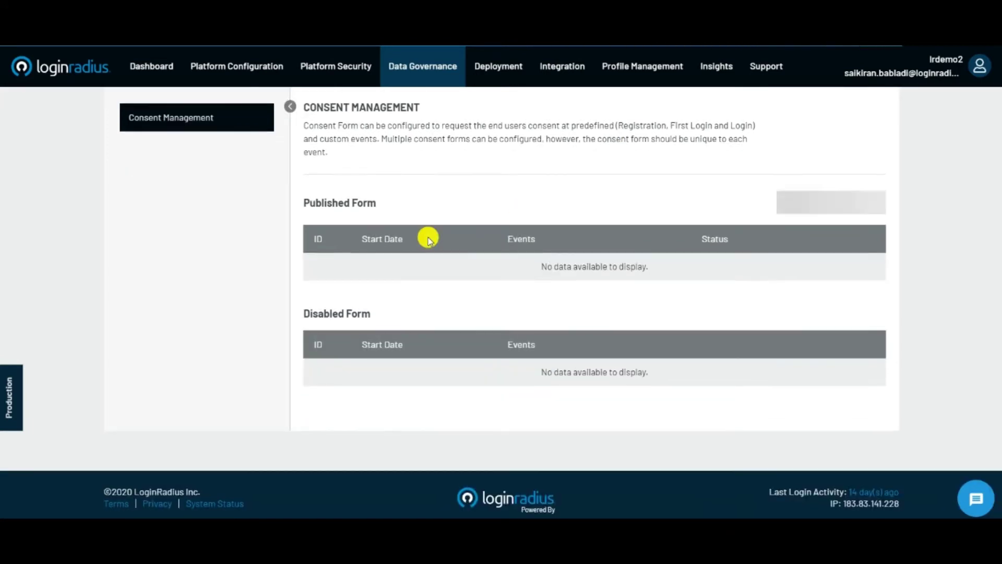
{"action": "left_click", "coordinate": [843, 206]}
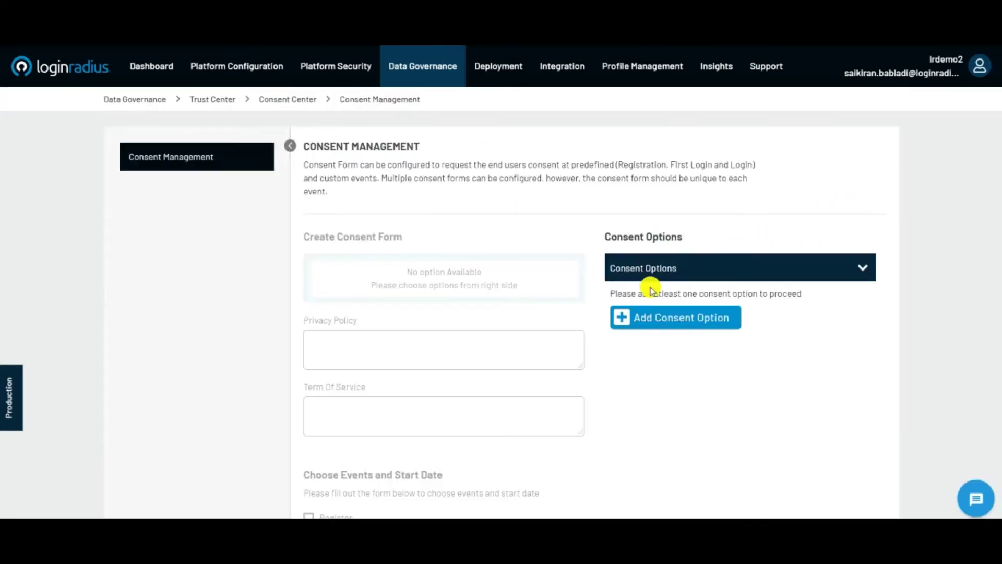
Step: Start adding a new consent option to the consent form and examine its Id, Title and Description fields
{"action": "left_click", "coordinate": [800, 264]}
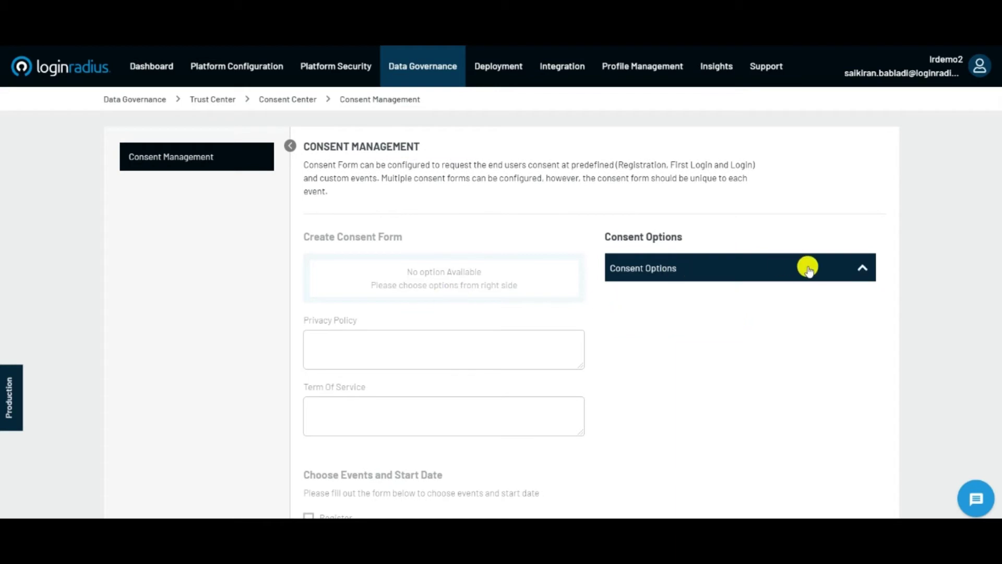
{"action": "left_click", "coordinate": [810, 266]}
{"action": "left_click", "coordinate": [701, 317]}
{"action": "scroll", "coordinate": [669, 320], "scroll_direction": "down", "scroll_amount": 4}
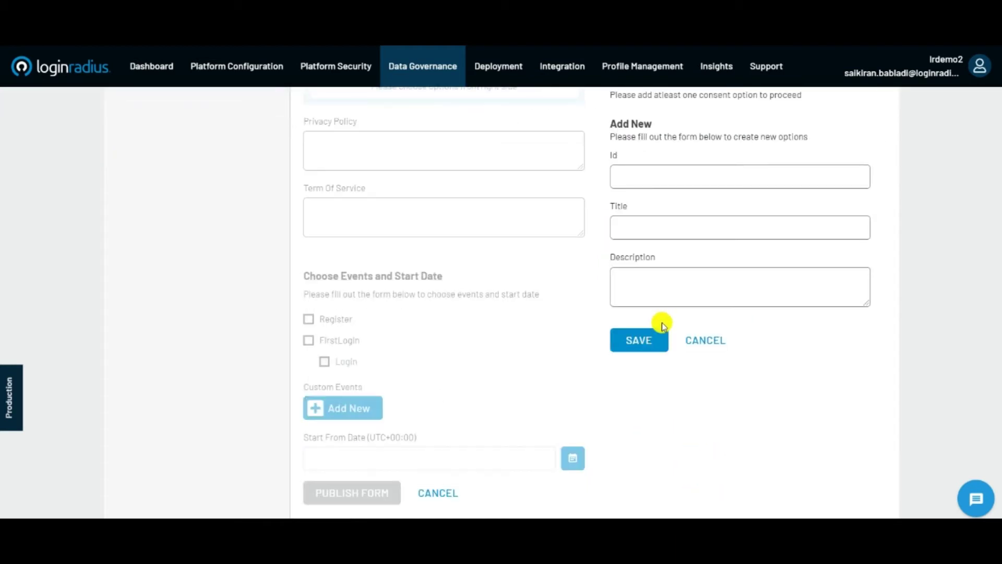
{"action": "scroll", "coordinate": [387, 401], "scroll_direction": "down", "scroll_amount": 2}
{"action": "scroll", "coordinate": [436, 308], "scroll_direction": "up", "scroll_amount": 6}
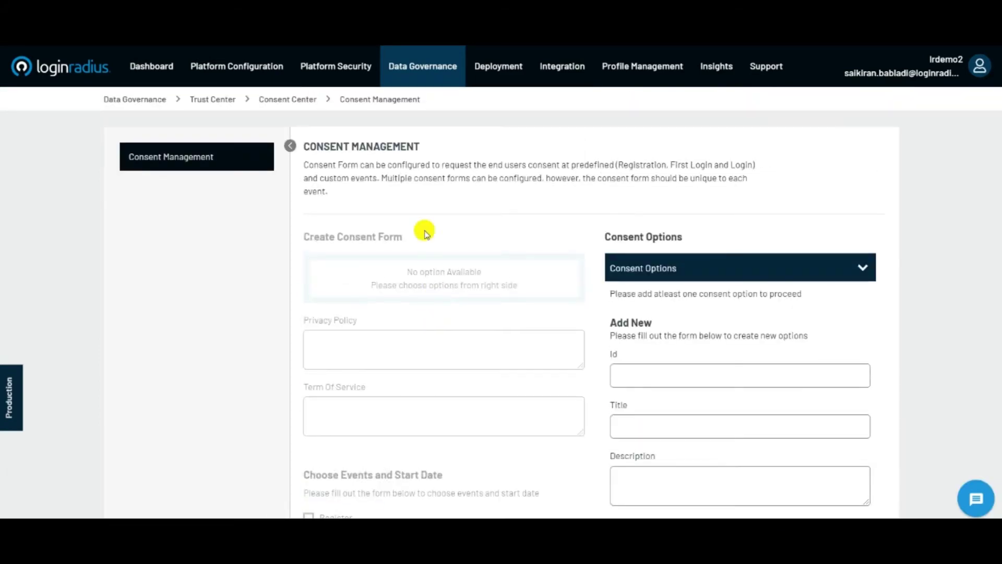
Step: Collapse the consent options and examine the consent form's privacy policy, terms of service, event and start date fields
{"action": "left_click", "coordinate": [864, 268]}
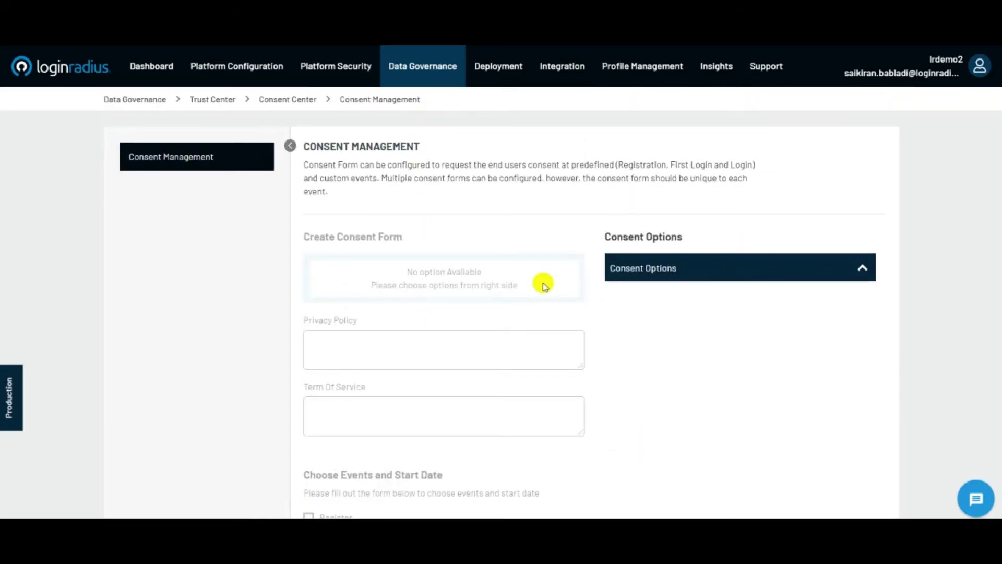
{"action": "scroll", "coordinate": [506, 277], "scroll_direction": "down", "scroll_amount": 5}
{"action": "scroll", "coordinate": [504, 275], "scroll_direction": "down", "scroll_amount": 1}
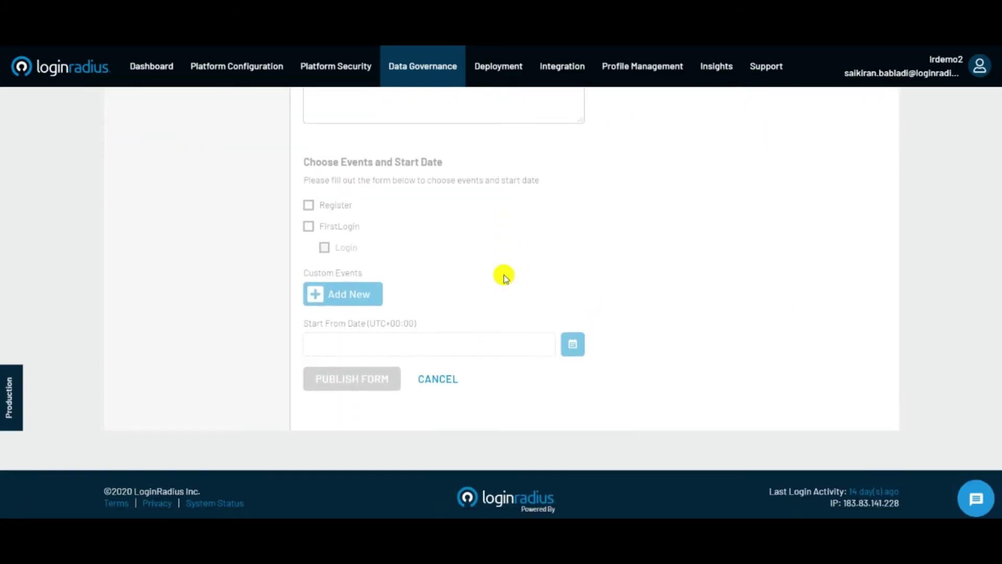
{"action": "scroll", "coordinate": [399, 259], "scroll_direction": "up", "scroll_amount": 4}
{"action": "scroll", "coordinate": [400, 259], "scroll_direction": "up", "scroll_amount": 2}
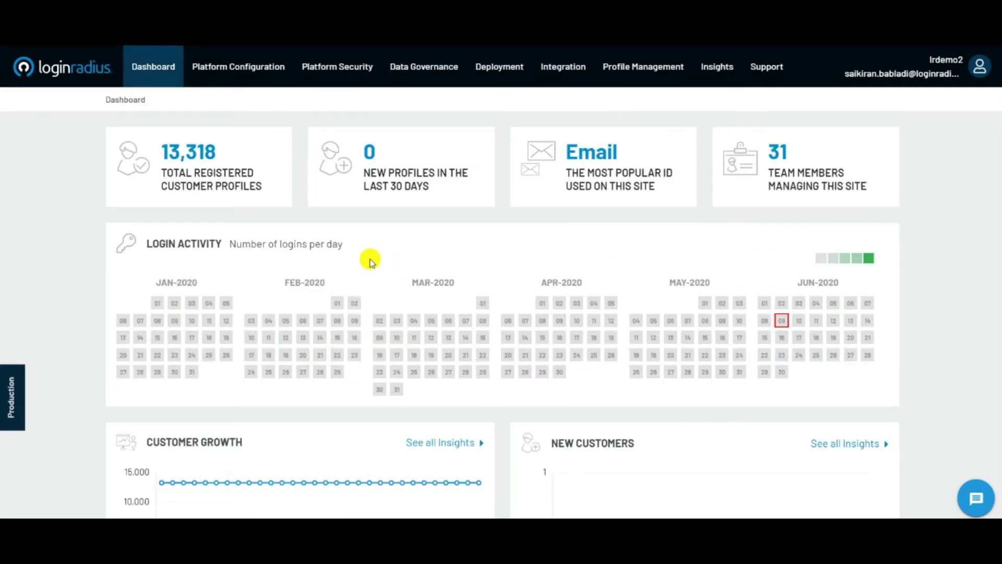
Step: Open Apps under Deployment and examine the web apps' production and staging website URLs and the option to add a new site
{"action": "left_click", "coordinate": [491, 76]}
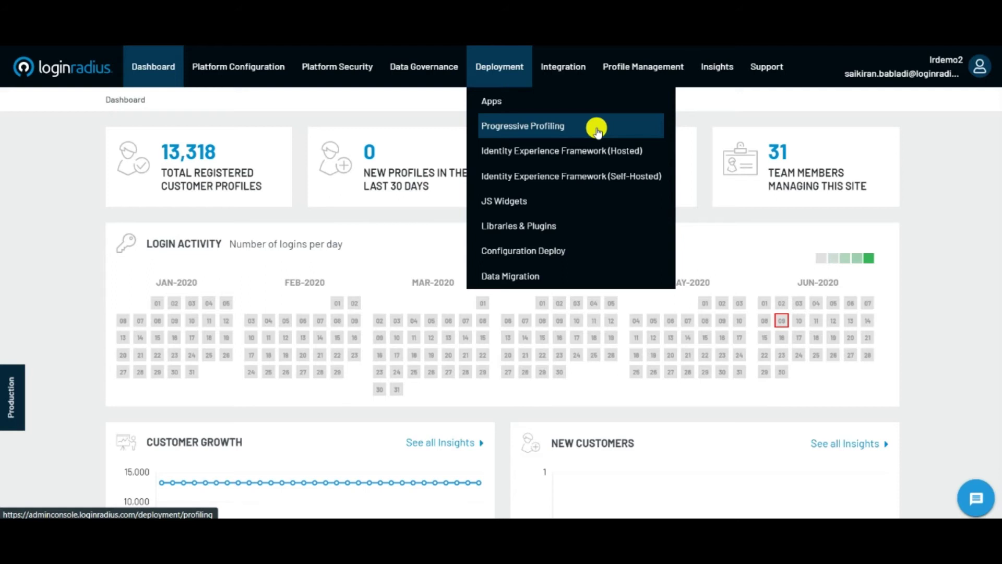
{"action": "left_click", "coordinate": [581, 111]}
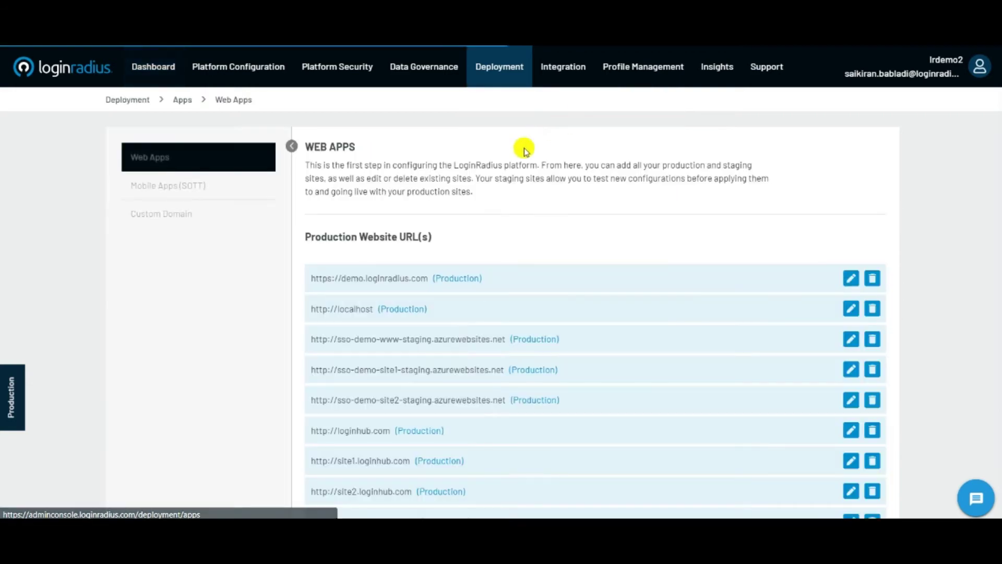
{"action": "scroll", "coordinate": [463, 277], "scroll_direction": "down", "scroll_amount": 7}
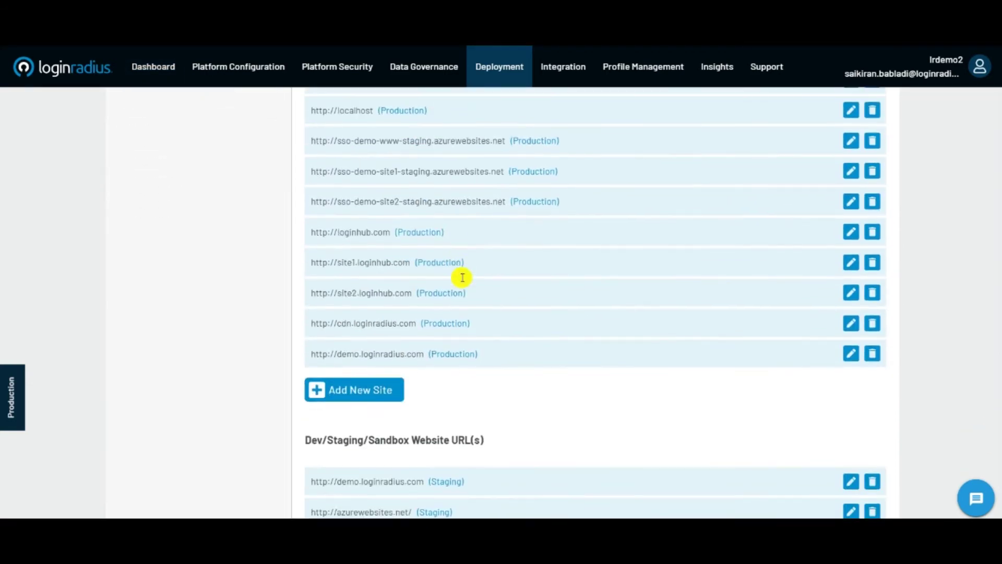
{"action": "scroll", "coordinate": [367, 309], "scroll_direction": "down", "scroll_amount": 5}
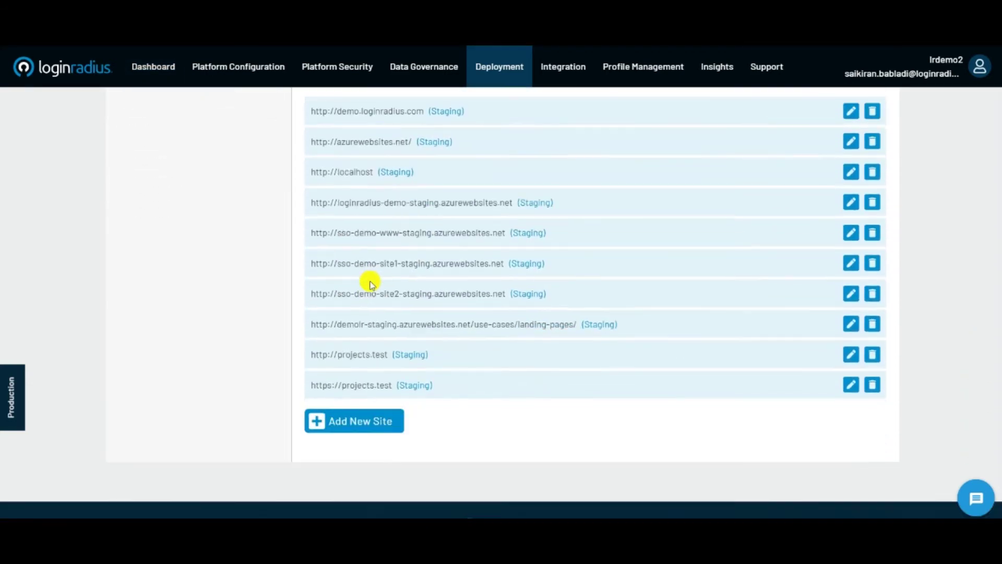
{"action": "scroll", "coordinate": [379, 333], "scroll_direction": "up", "scroll_amount": 4}
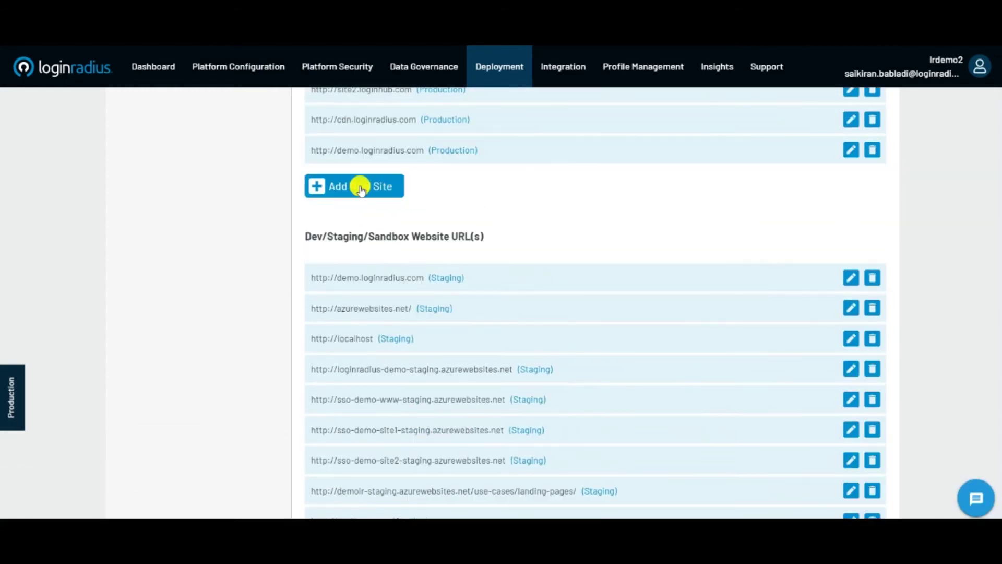
{"action": "left_click", "coordinate": [358, 187]}
{"action": "scroll", "coordinate": [389, 254], "scroll_direction": "up", "scroll_amount": 8}
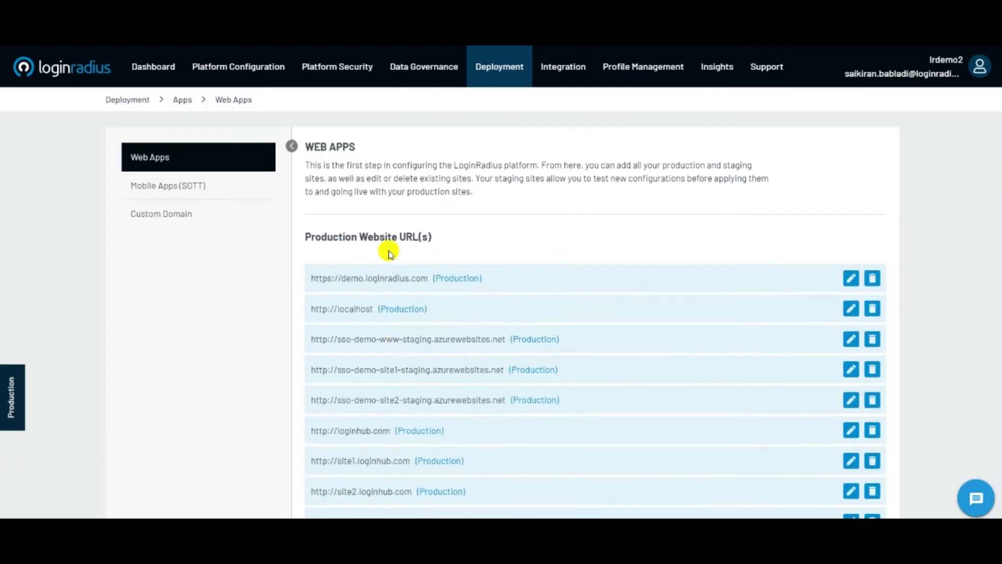
Step: Open Mobile Apps (SOTT), start generating a new SOTT and examine the available technology options
{"action": "left_click", "coordinate": [208, 197]}
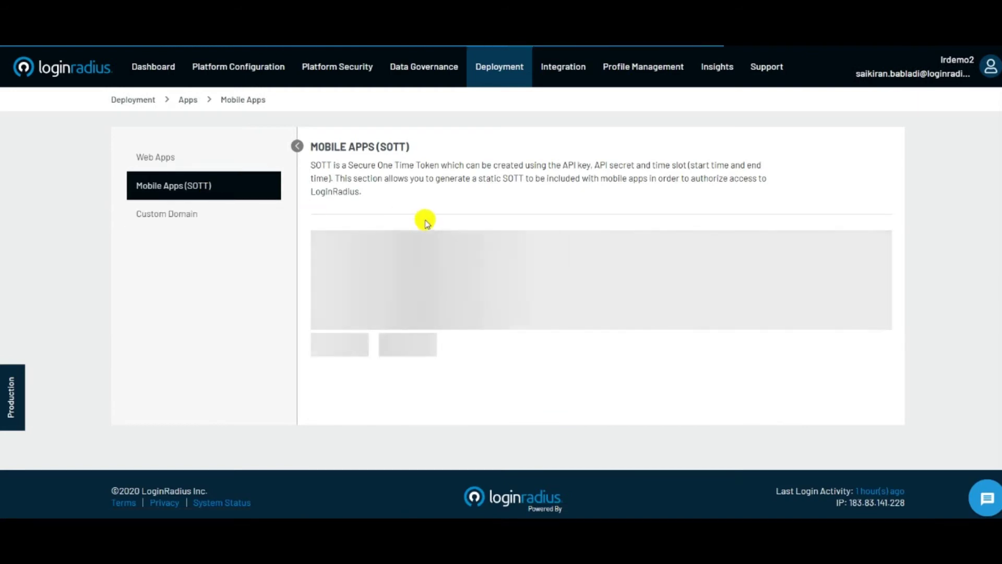
{"action": "scroll", "coordinate": [425, 246], "scroll_direction": "down", "scroll_amount": 1}
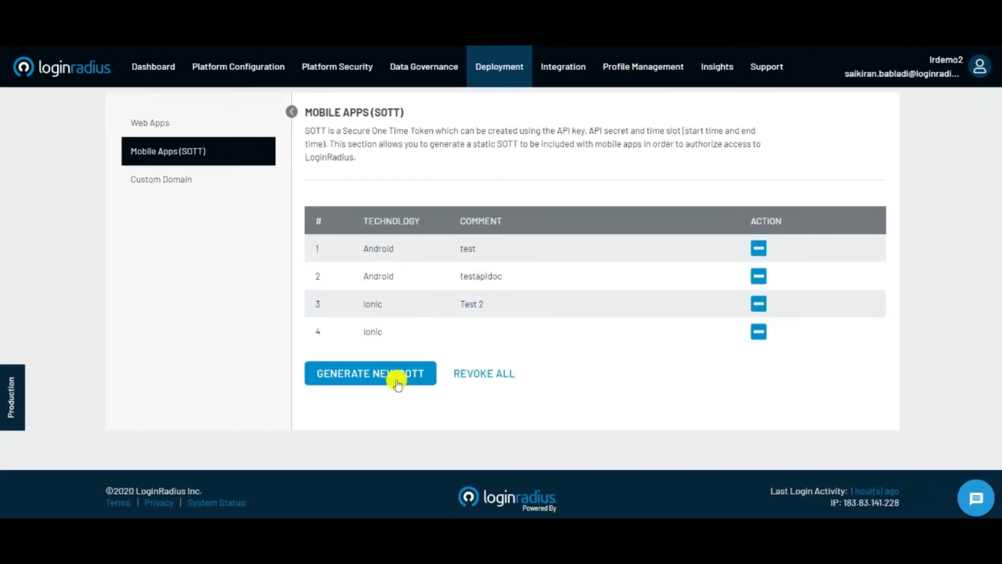
{"action": "left_click", "coordinate": [400, 378]}
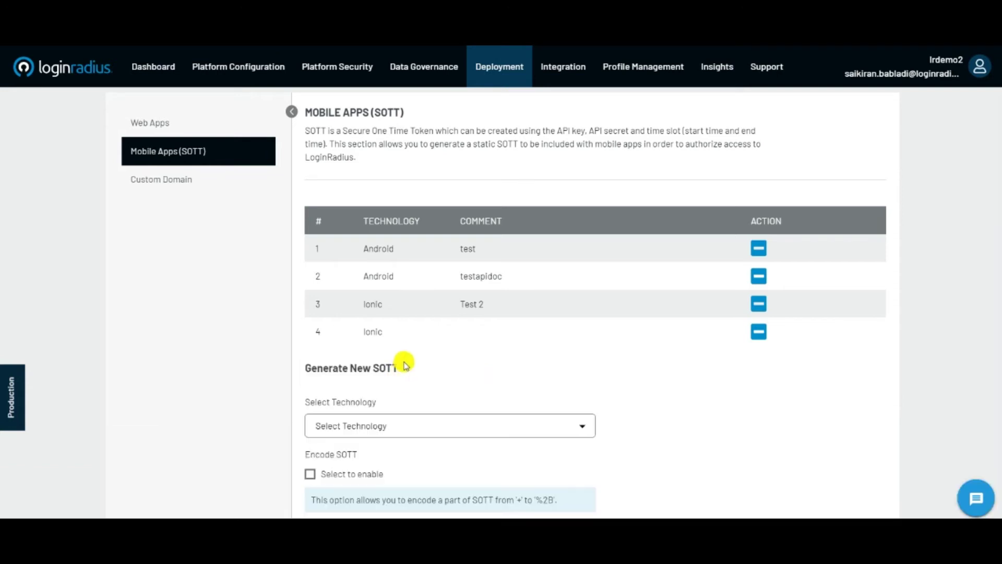
{"action": "scroll", "coordinate": [407, 355], "scroll_direction": "down", "scroll_amount": 3}
{"action": "left_click", "coordinate": [399, 286]}
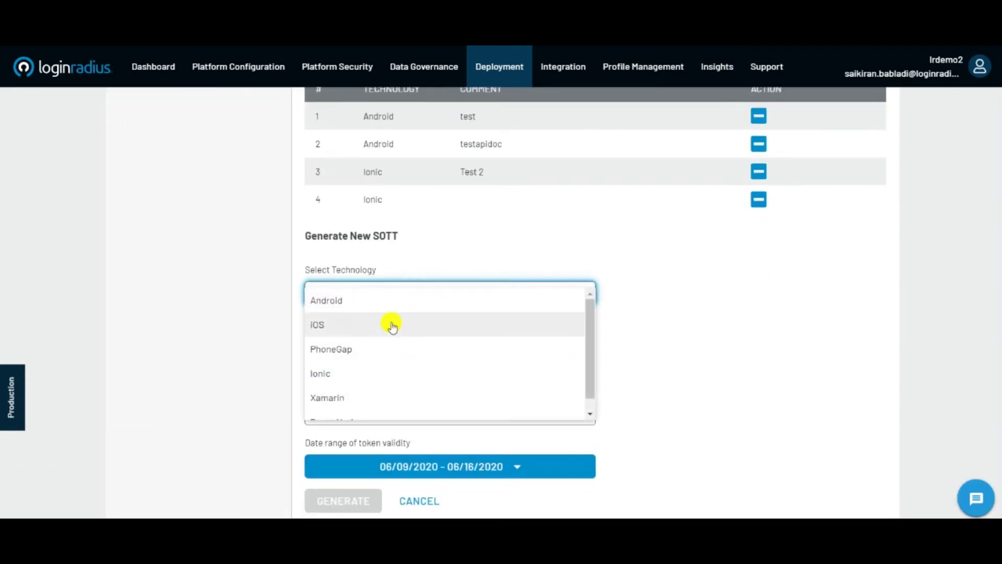
{"action": "left_click", "coordinate": [351, 349]}
Step: Open the Custom Domain settings and examine the note and the general setup guide
{"action": "scroll", "coordinate": [250, 314], "scroll_direction": "up", "scroll_amount": 5}
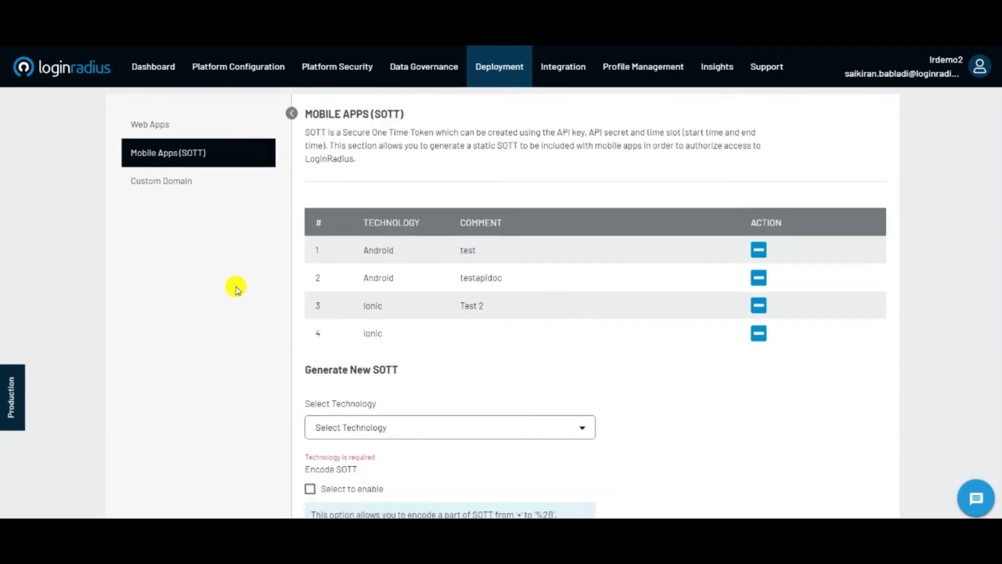
{"action": "left_click", "coordinate": [207, 215]}
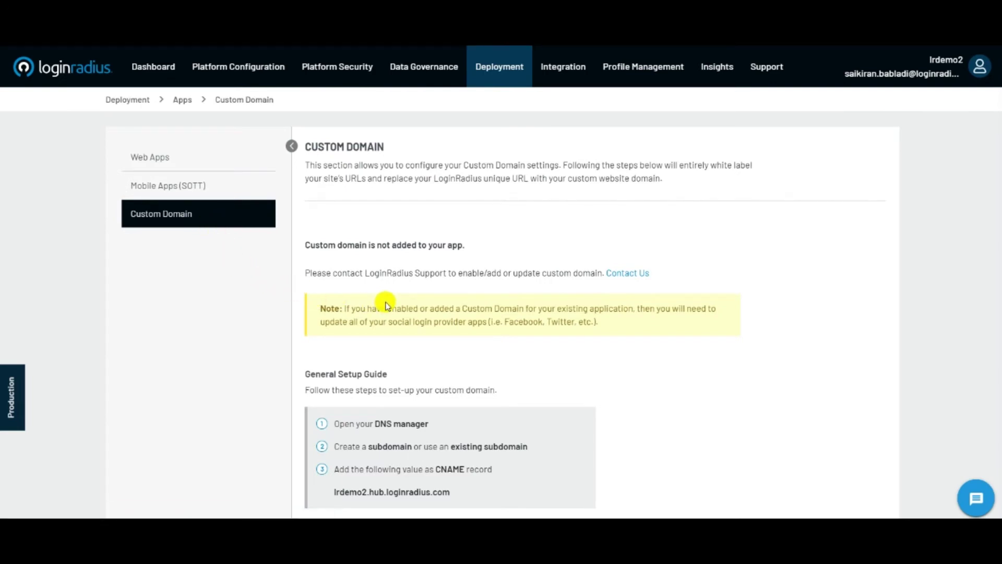
{"action": "scroll", "coordinate": [387, 305], "scroll_direction": "down", "scroll_amount": 3}
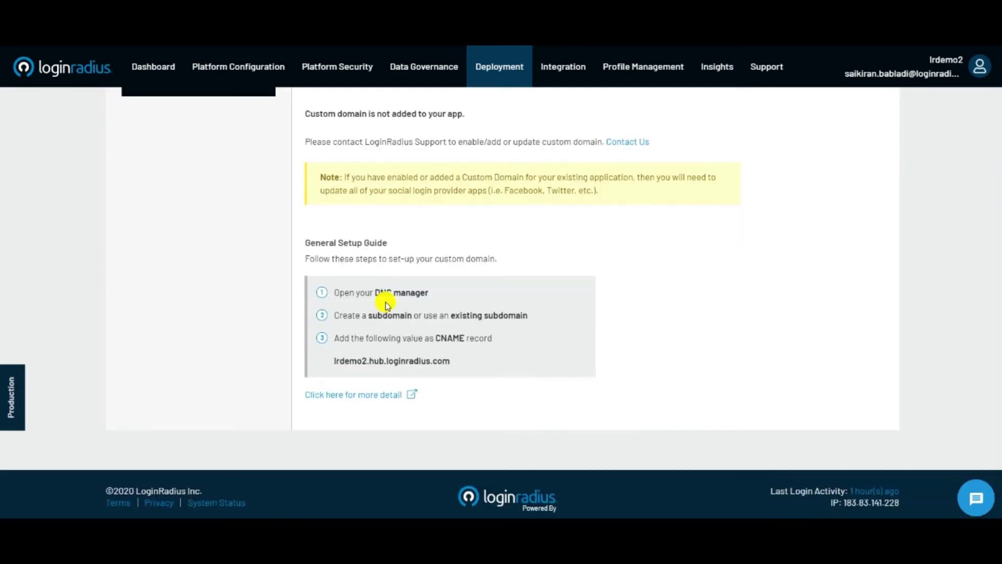
Step: Open Progressive Profiling under Deployment and open the testing step for editing
{"action": "left_click", "coordinate": [495, 75]}
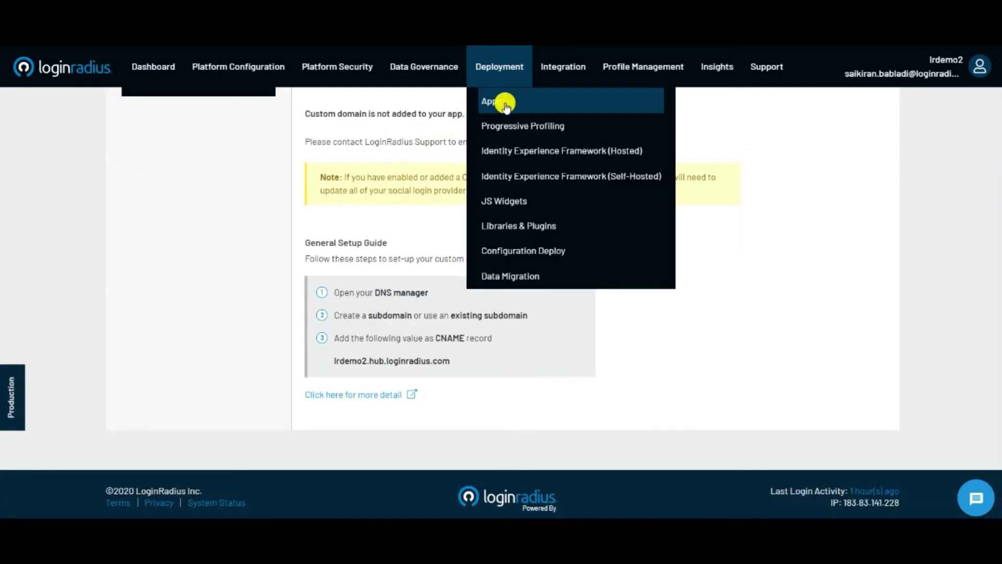
{"action": "left_click", "coordinate": [510, 127]}
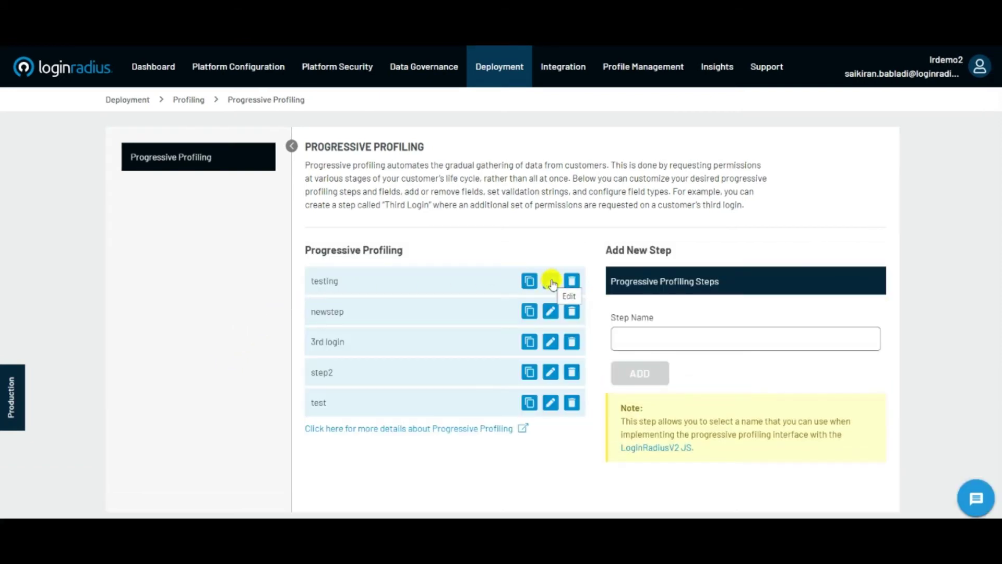
{"action": "left_click", "coordinate": [551, 282]}
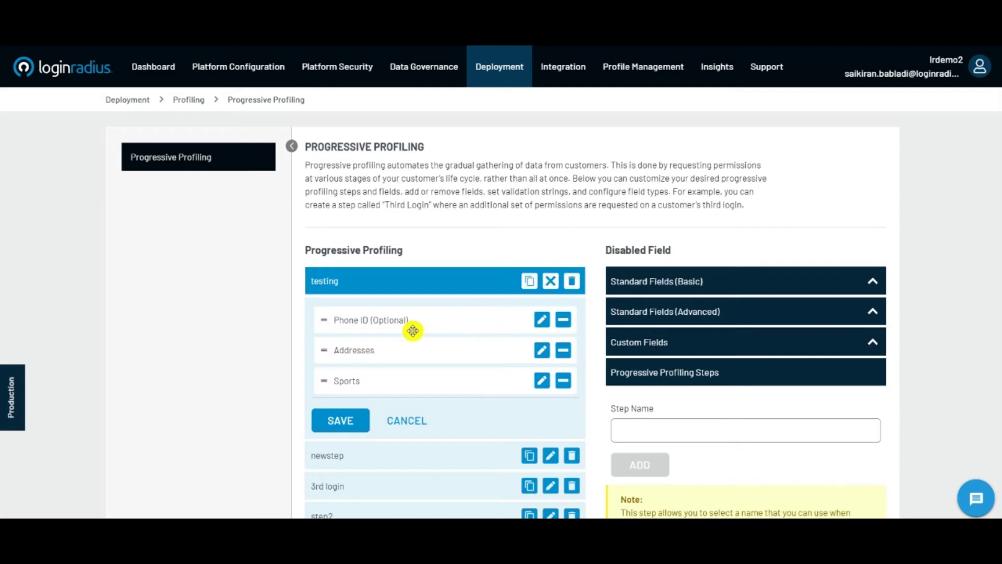
Step: Examine the disabled advanced standard fields, the custom fields and the step name option for adding a new profiling step
{"action": "left_click", "coordinate": [719, 307]}
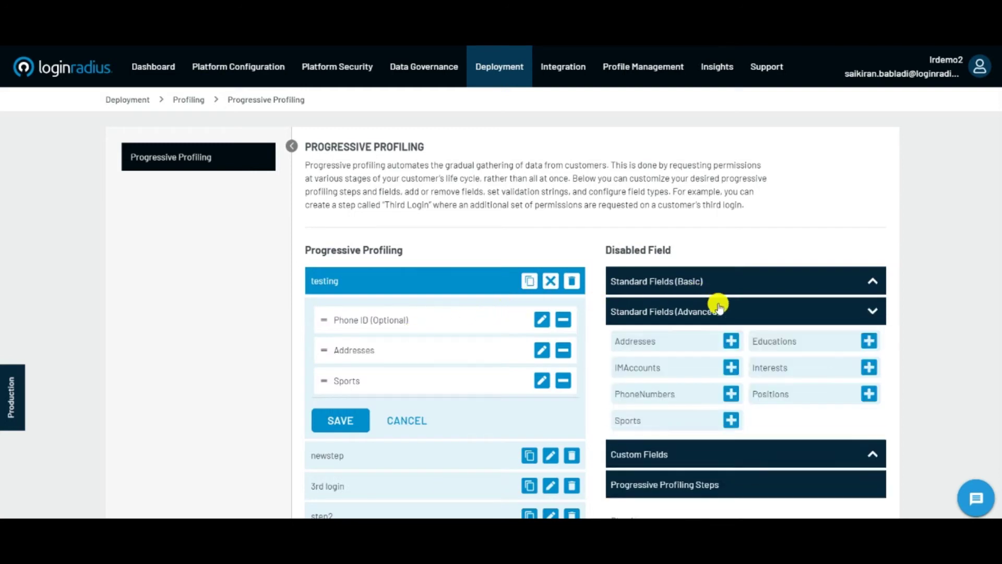
{"action": "scroll", "coordinate": [720, 318], "scroll_direction": "down", "scroll_amount": 3}
{"action": "left_click", "coordinate": [719, 328]}
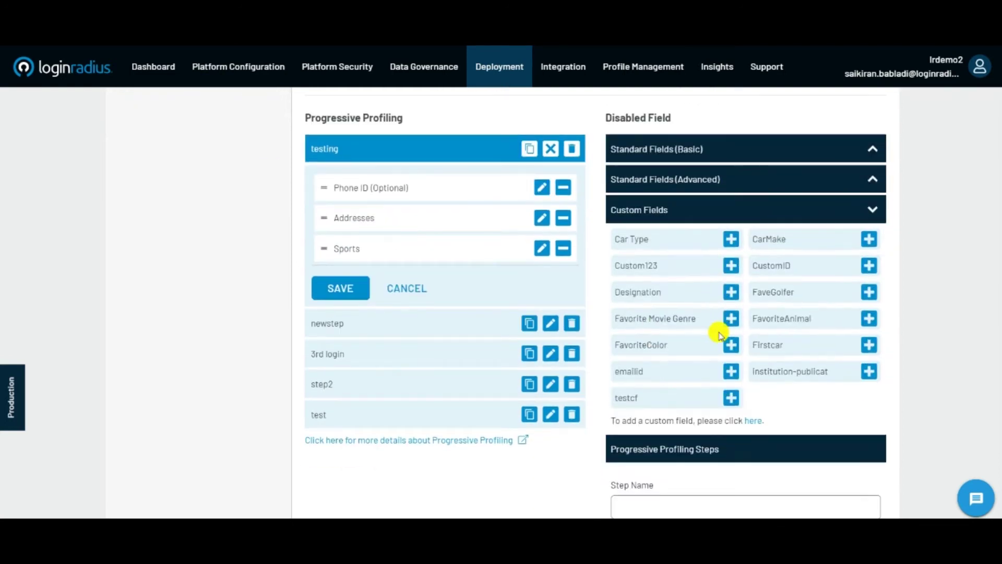
{"action": "scroll", "coordinate": [712, 292], "scroll_direction": "down", "scroll_amount": 3}
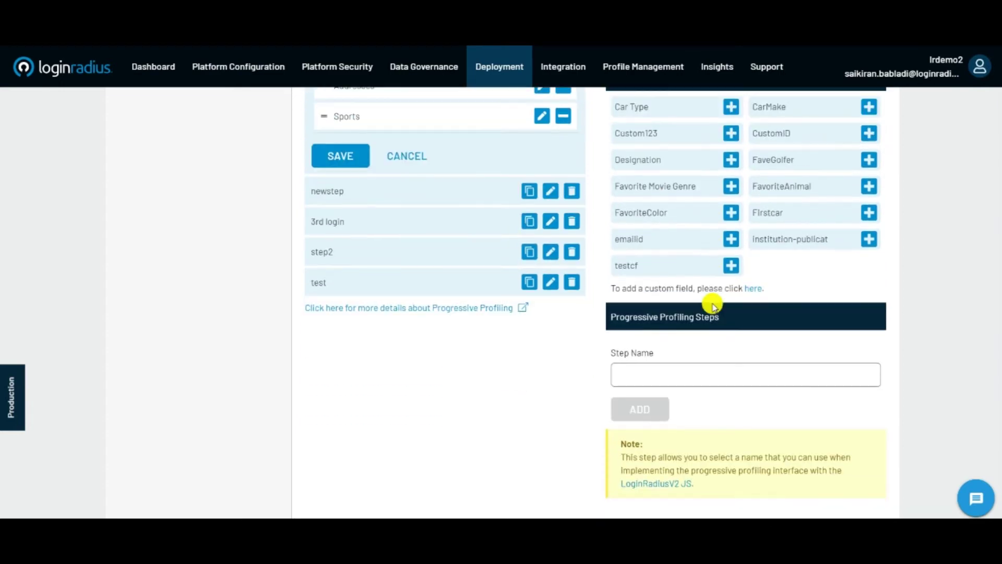
Step: Close the testing step's editor and briefly check the newstep entry in the progressive profiling list
{"action": "scroll", "coordinate": [402, 277], "scroll_direction": "up", "scroll_amount": 2}
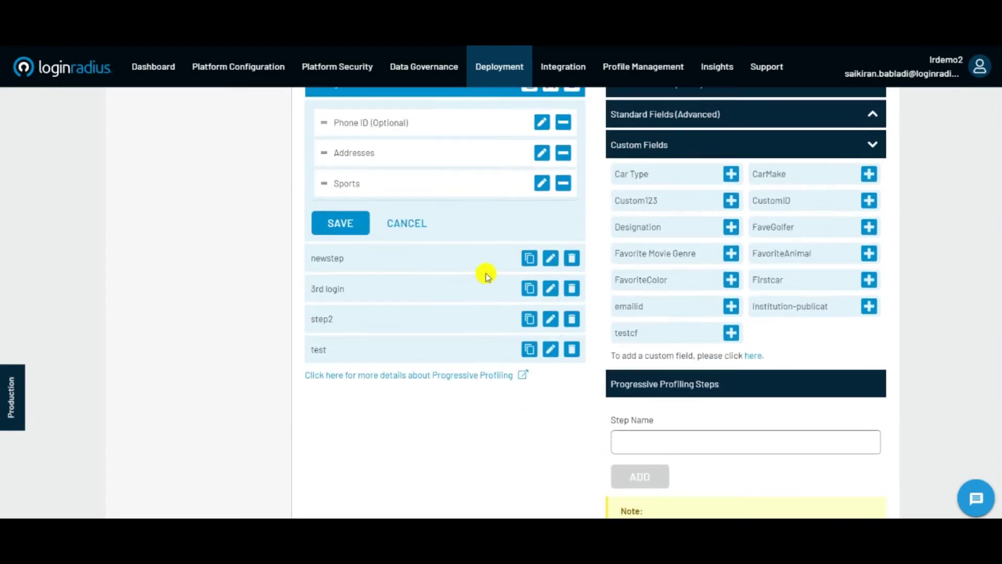
{"action": "scroll", "coordinate": [484, 273], "scroll_direction": "up", "scroll_amount": 4}
{"action": "left_click", "coordinate": [550, 218]}
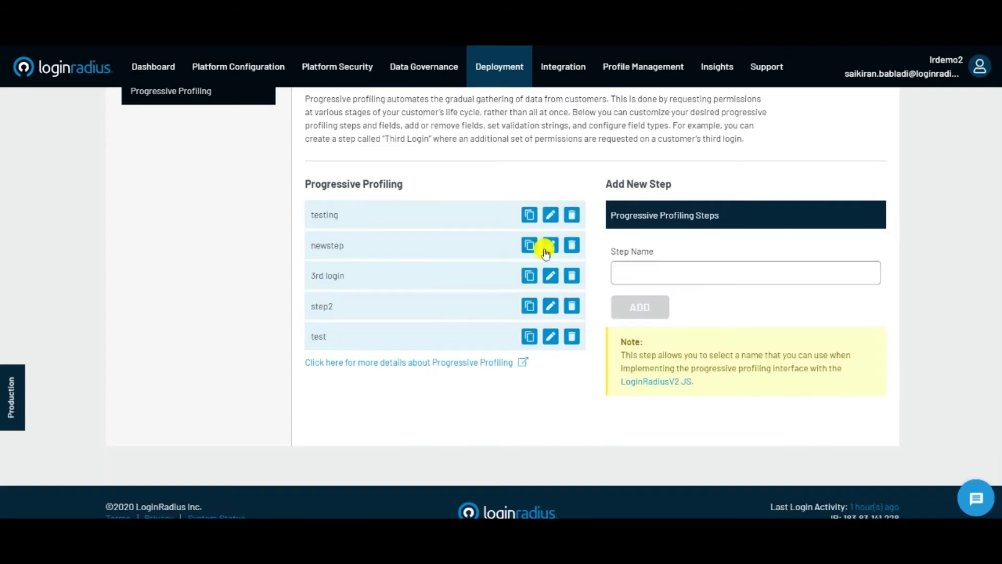
{"action": "left_click", "coordinate": [547, 255]}
{"action": "left_click", "coordinate": [548, 246]}
{"action": "scroll", "coordinate": [527, 167], "scroll_direction": "up", "scroll_amount": 2}
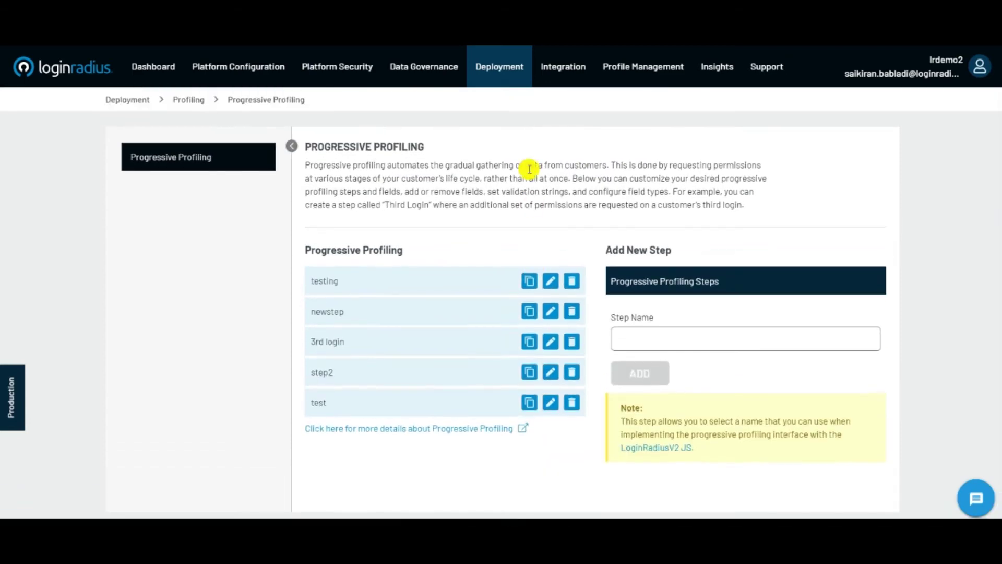
Step: Open Identity Experience Framework (Hosted) and examine the Auth page URL and the Auth page files
{"action": "left_click", "coordinate": [502, 76]}
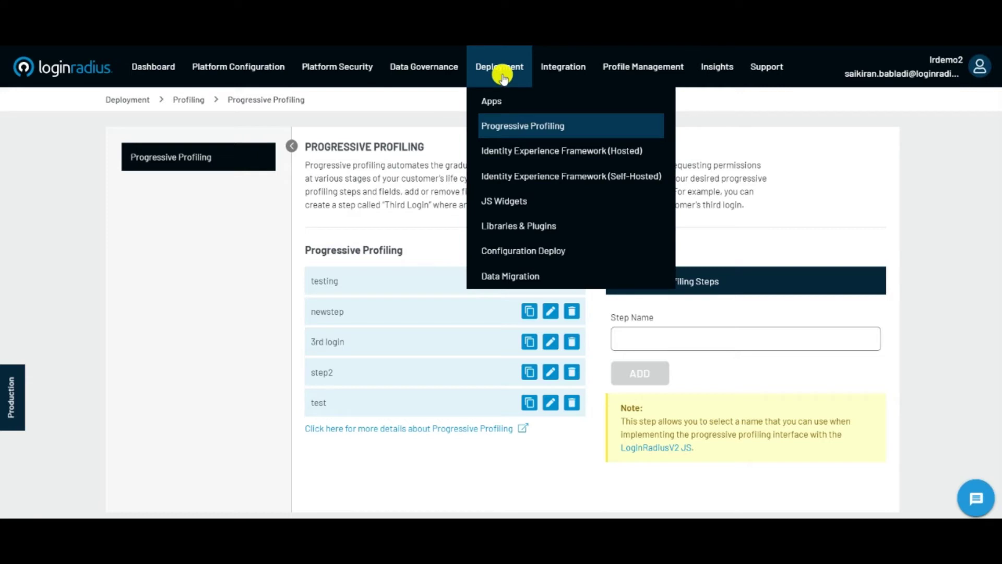
{"action": "left_click", "coordinate": [610, 161]}
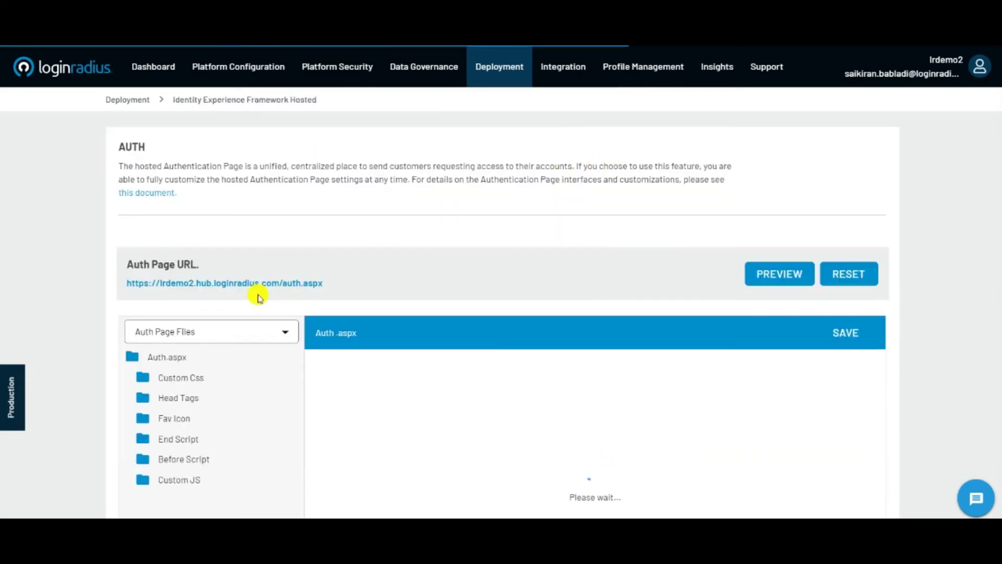
{"action": "scroll", "coordinate": [260, 297], "scroll_direction": "down", "scroll_amount": 1}
{"action": "scroll", "coordinate": [259, 298], "scroll_direction": "down", "scroll_amount": 1}
{"action": "scroll", "coordinate": [260, 298], "scroll_direction": "down", "scroll_amount": 1}
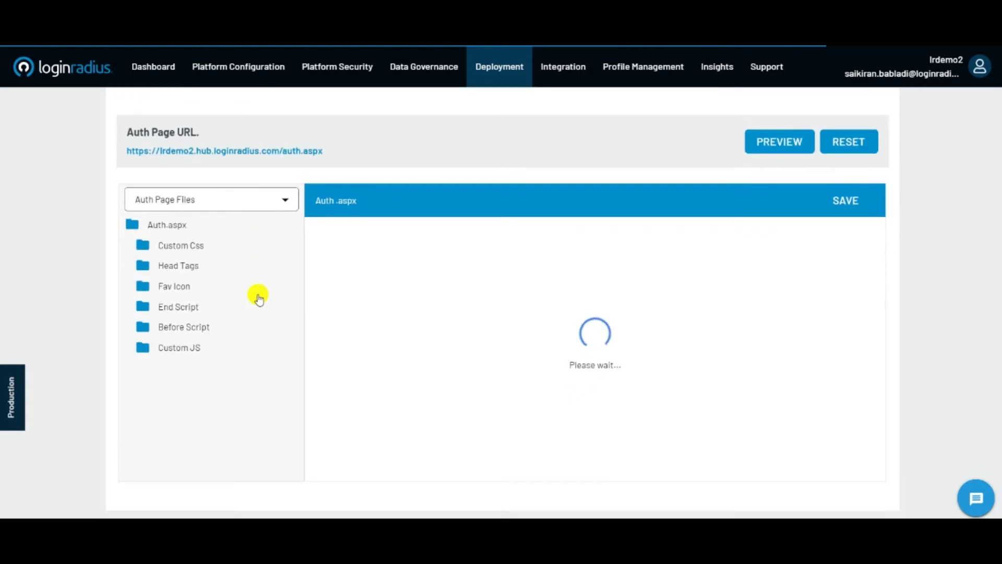
{"action": "scroll", "coordinate": [260, 297], "scroll_direction": "up", "scroll_amount": 3}
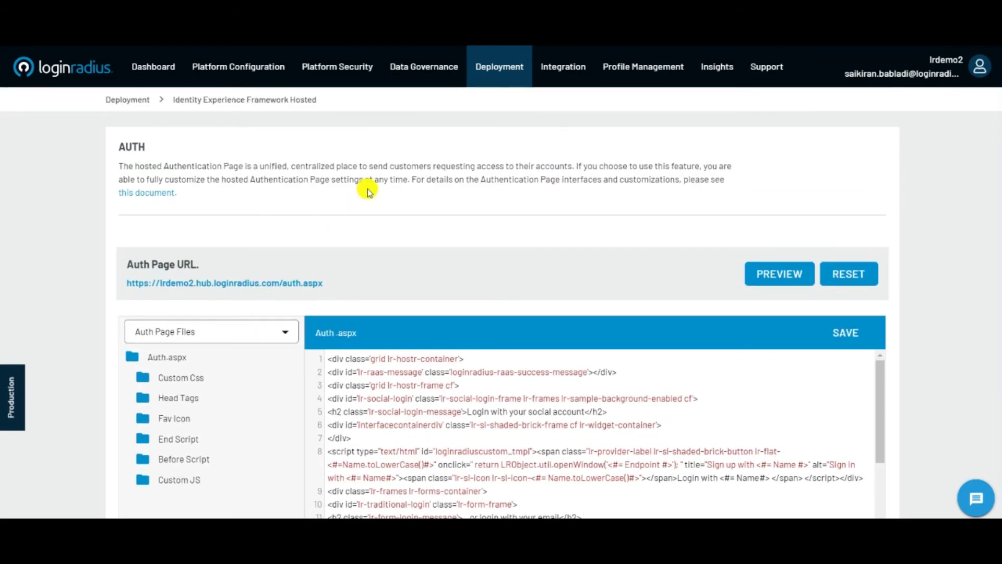
Step: Check the hosted Auth page link and read through the Auth.aspx page code
{"action": "left_click_drag", "start_coordinate": [216, 101], "coordinate": [316, 100]}
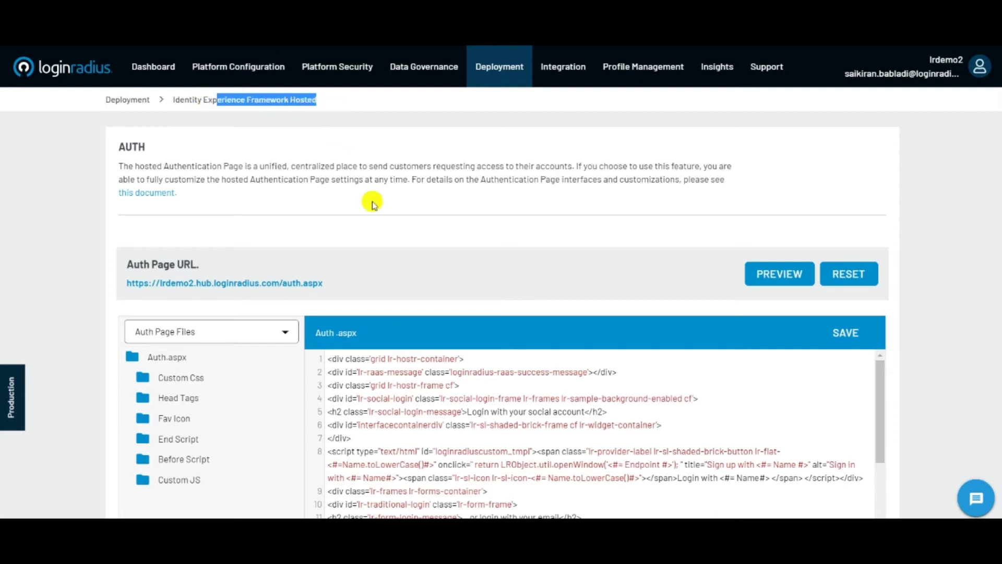
{"action": "left_click", "coordinate": [392, 242]}
{"action": "scroll", "coordinate": [367, 265], "scroll_direction": "down", "scroll_amount": 1}
{"action": "left_click", "coordinate": [286, 218]}
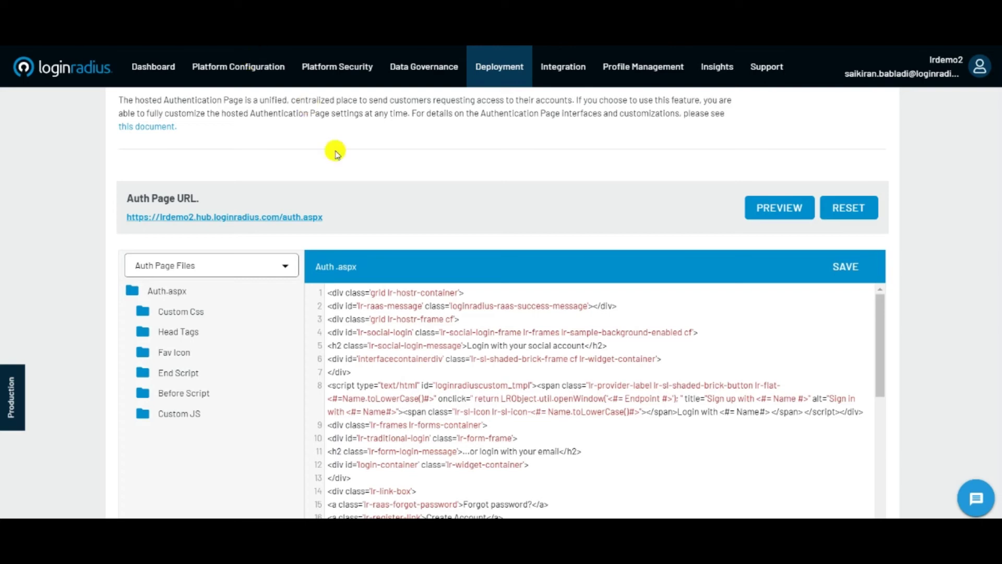
{"action": "scroll", "coordinate": [374, 292], "scroll_direction": "down", "scroll_amount": 5}
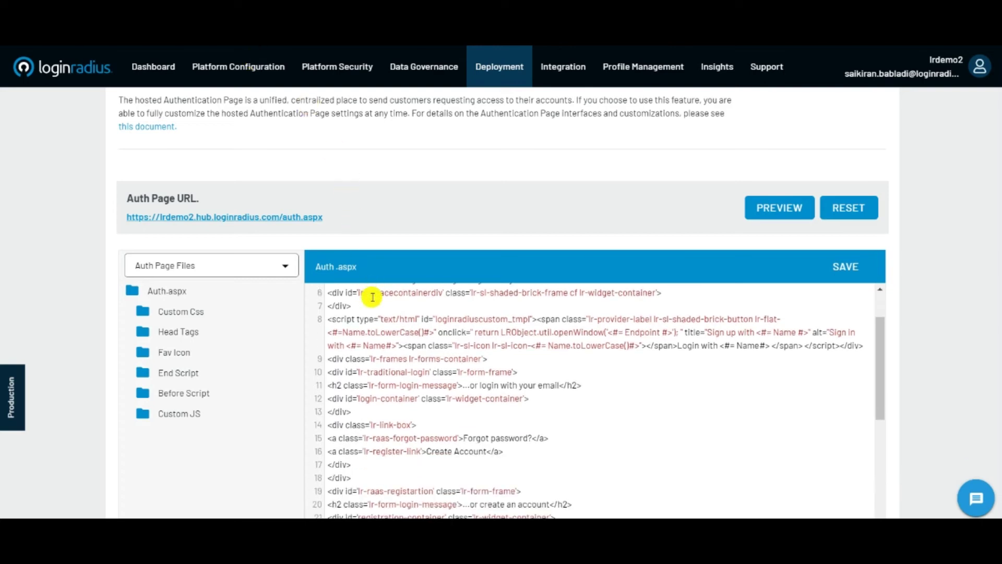
{"action": "scroll", "coordinate": [219, 347], "scroll_direction": "down", "scroll_amount": 6}
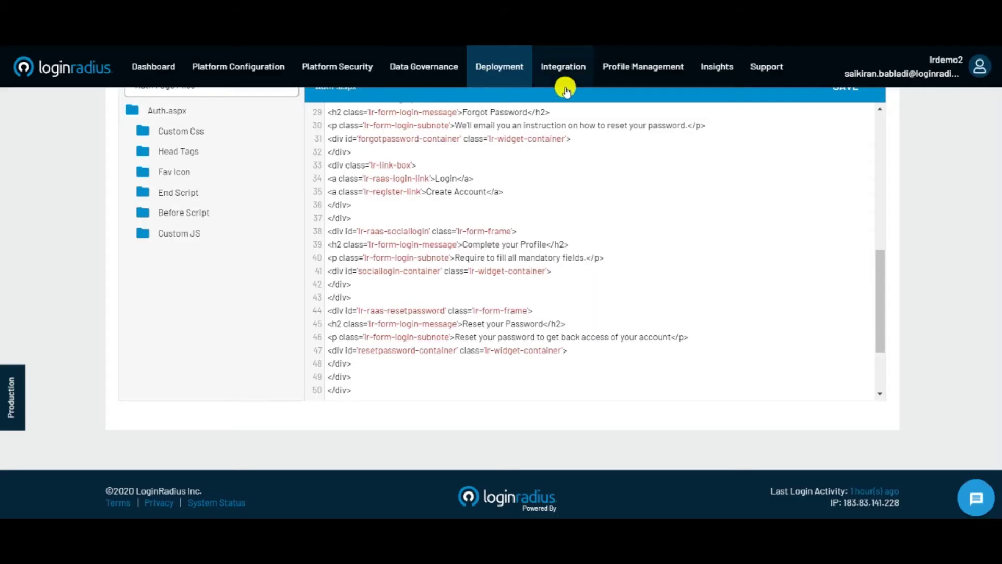
Step: Open Identity Experience Framework (Self-Hosted), display the theme's code and examine the widget configuration scripts
{"action": "mouse_move", "coordinate": [527, 69]}
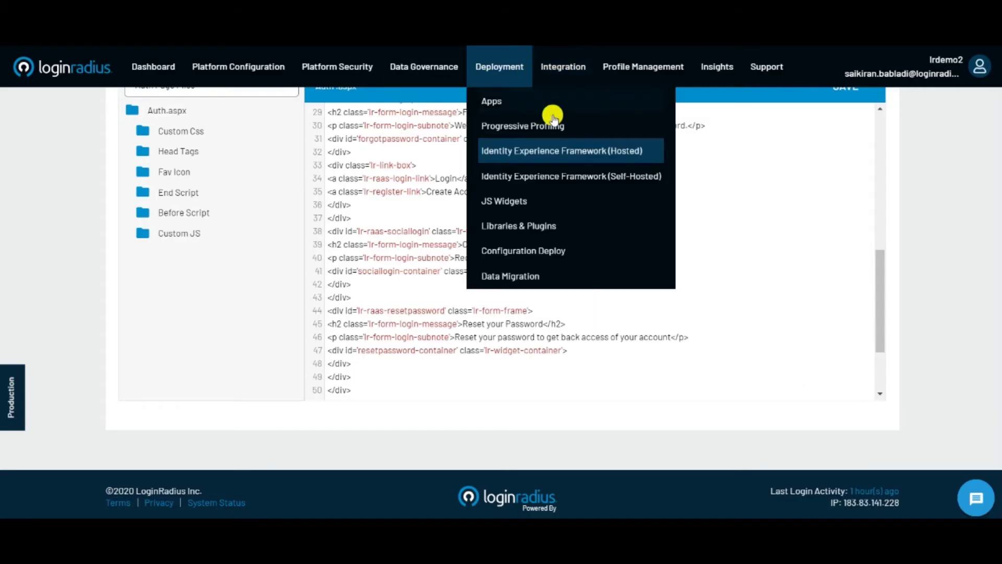
{"action": "left_click", "coordinate": [562, 173]}
{"action": "scroll", "coordinate": [530, 249], "scroll_direction": "up", "scroll_amount": 5}
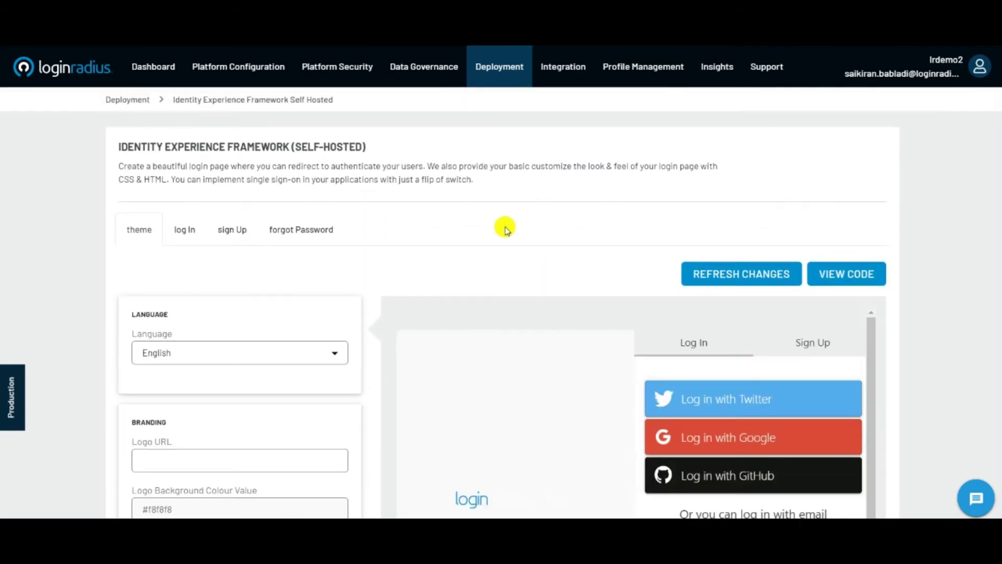
{"action": "left_click", "coordinate": [817, 273]}
{"action": "scroll", "coordinate": [645, 334], "scroll_direction": "down", "scroll_amount": 1}
{"action": "scroll", "coordinate": [645, 335], "scroll_direction": "down", "scroll_amount": 7}
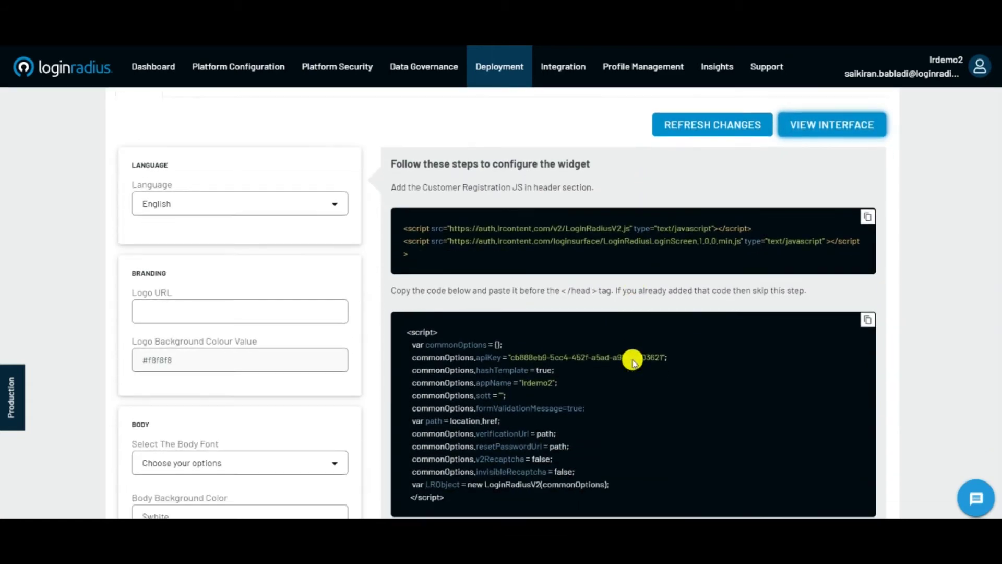
{"action": "scroll", "coordinate": [628, 280], "scroll_direction": "down", "scroll_amount": 8}
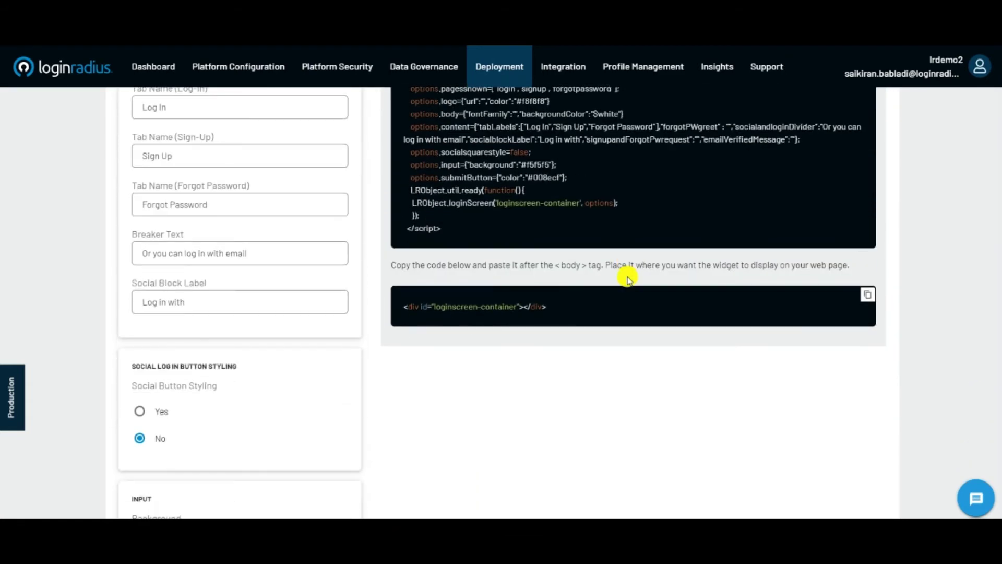
Step: Examine the theme's content, social login button styling, input and submit button settings, and try to switch back to the interface view
{"action": "scroll", "coordinate": [426, 225], "scroll_direction": "up", "scroll_amount": 5}
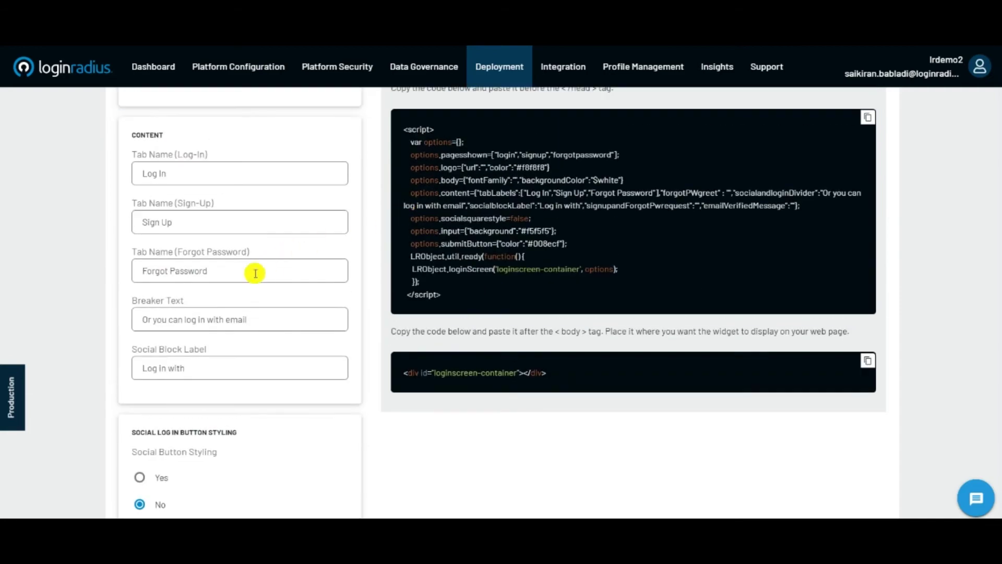
{"action": "scroll", "coordinate": [256, 271], "scroll_direction": "down", "scroll_amount": 4}
{"action": "scroll", "coordinate": [184, 375], "scroll_direction": "down", "scroll_amount": 4}
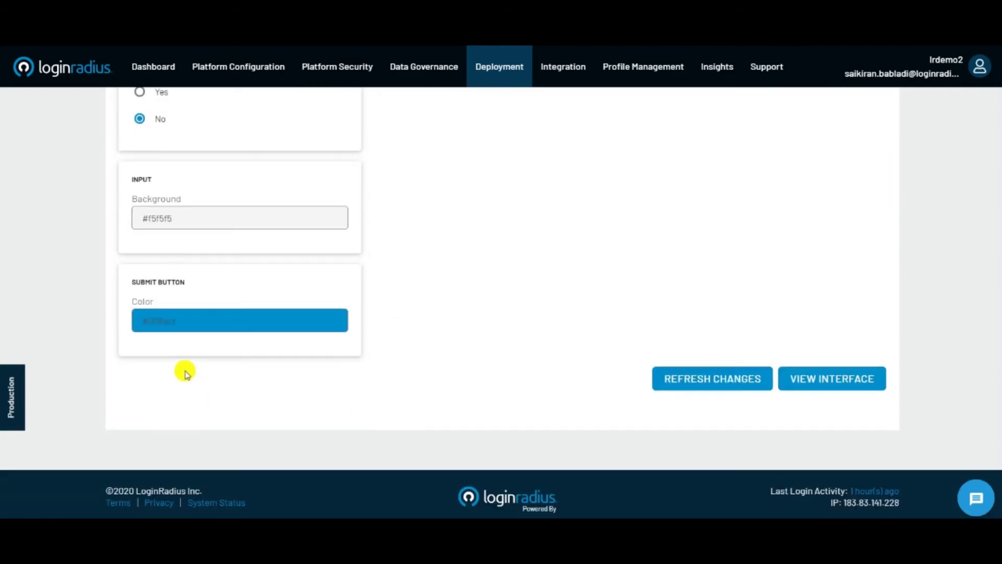
{"action": "left_click", "coordinate": [782, 376]}
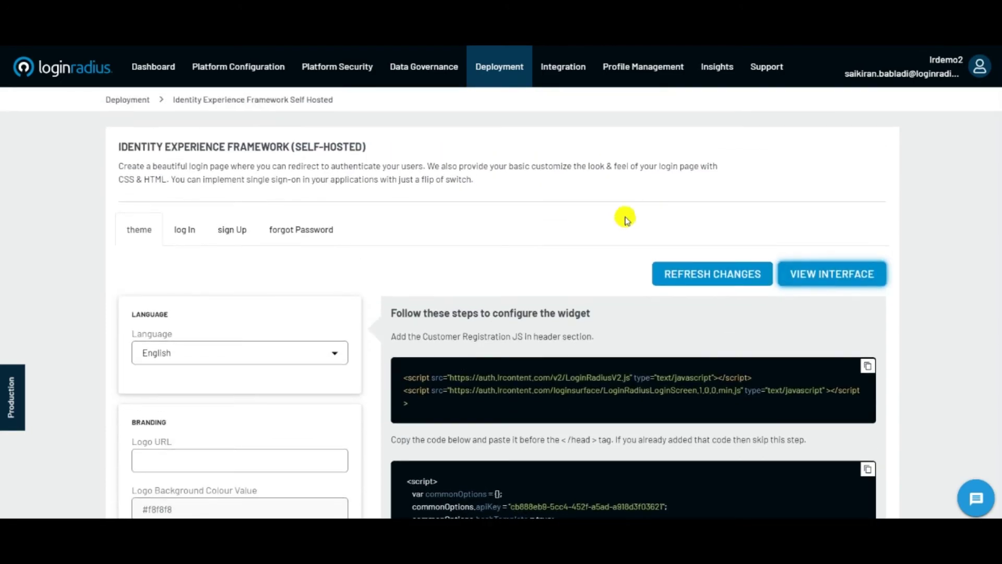
Step: Open JS Widgets under Deployment and examine the advanced client-side options in its settings
{"action": "left_click", "coordinate": [485, 76]}
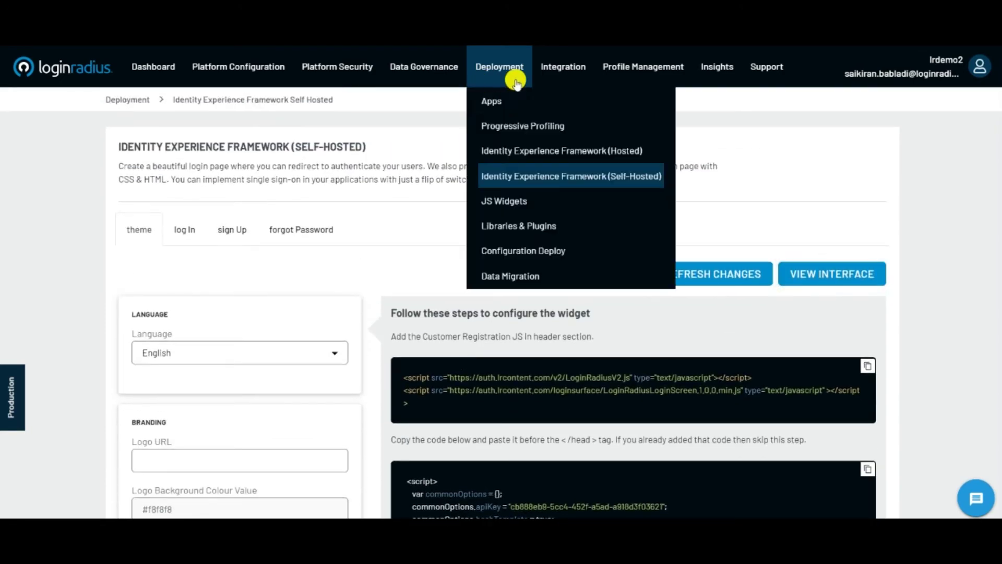
{"action": "left_click", "coordinate": [567, 198]}
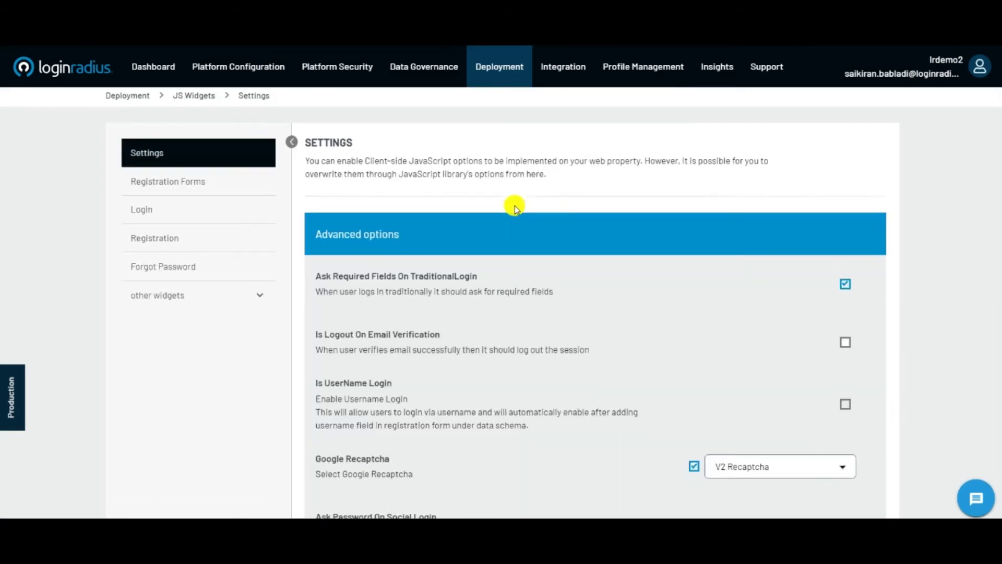
{"action": "scroll", "coordinate": [515, 208], "scroll_direction": "down", "scroll_amount": 7}
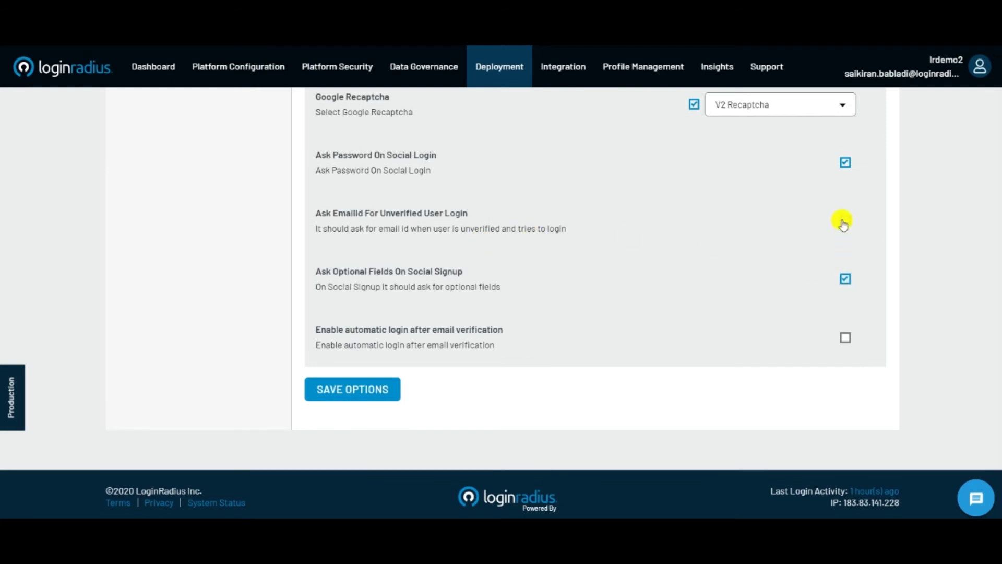
{"action": "scroll", "coordinate": [743, 279], "scroll_direction": "up", "scroll_amount": 6}
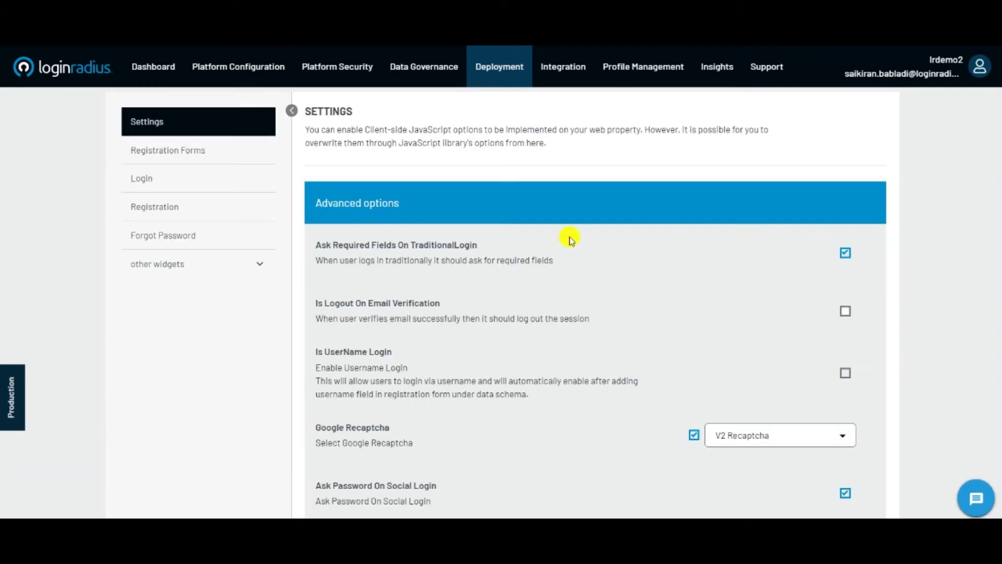
Step: Look through the JS widget pages for Registration Forms, Login and Forgot Password, examining the Forgot Password options and scripts
{"action": "left_click", "coordinate": [205, 159]}
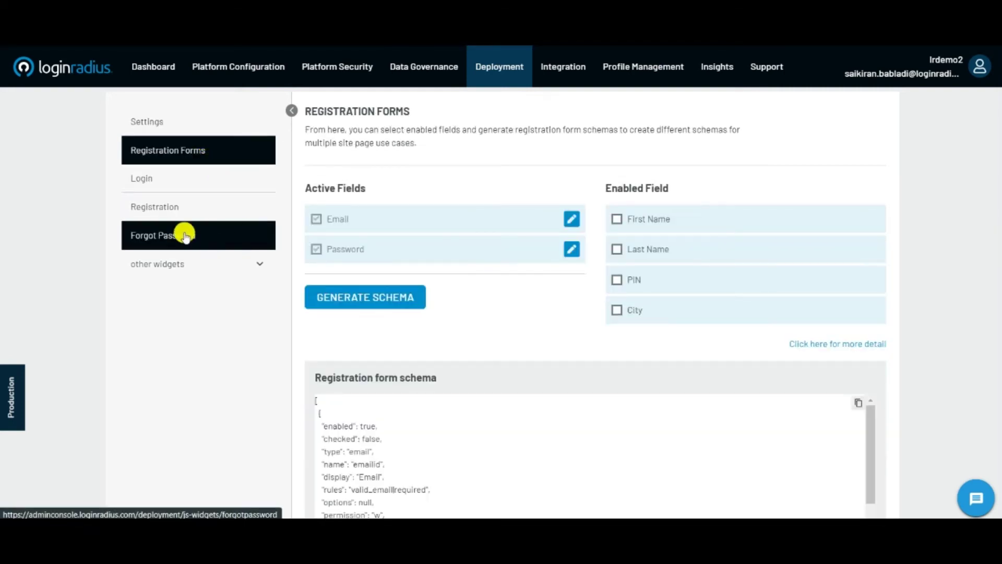
{"action": "left_click", "coordinate": [181, 183]}
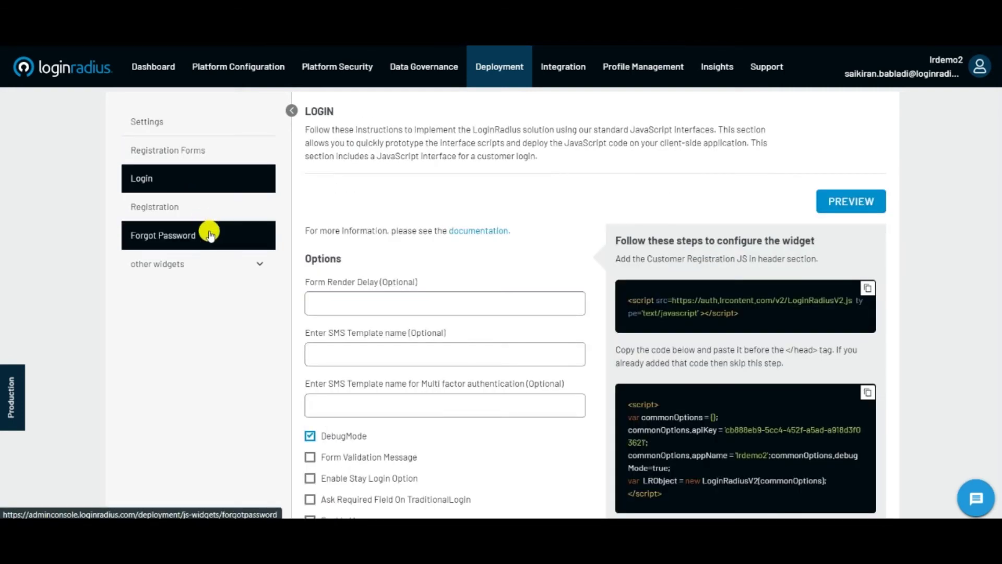
{"action": "left_click", "coordinate": [210, 235]}
{"action": "scroll", "coordinate": [405, 282], "scroll_direction": "down", "scroll_amount": 10}
{"action": "scroll", "coordinate": [548, 206], "scroll_direction": "up", "scroll_amount": 8}
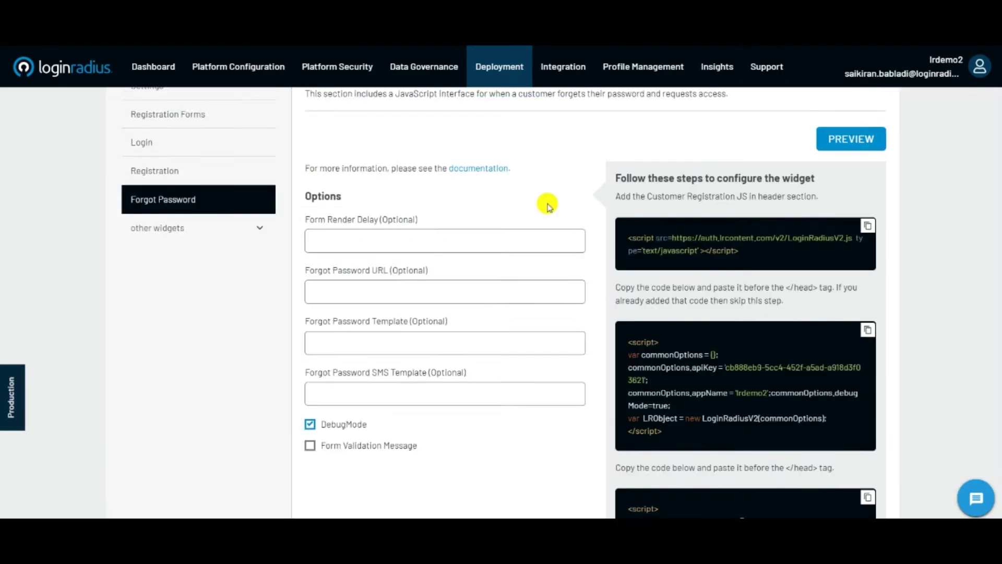
Step: Open Libraries & Plugins under Deployment and review the programming languages offered in the SDK Library
{"action": "left_click", "coordinate": [482, 62]}
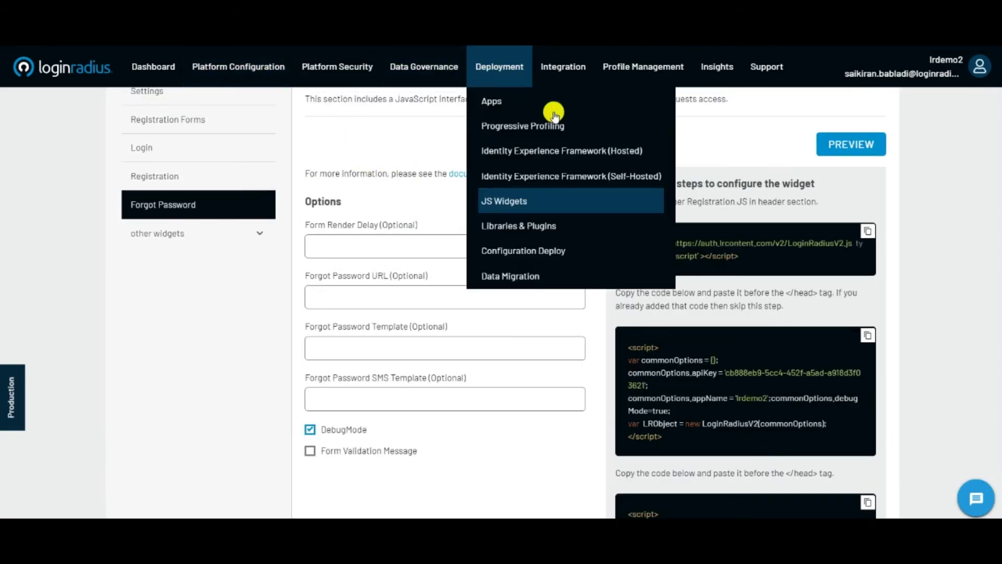
{"action": "left_click", "coordinate": [538, 226]}
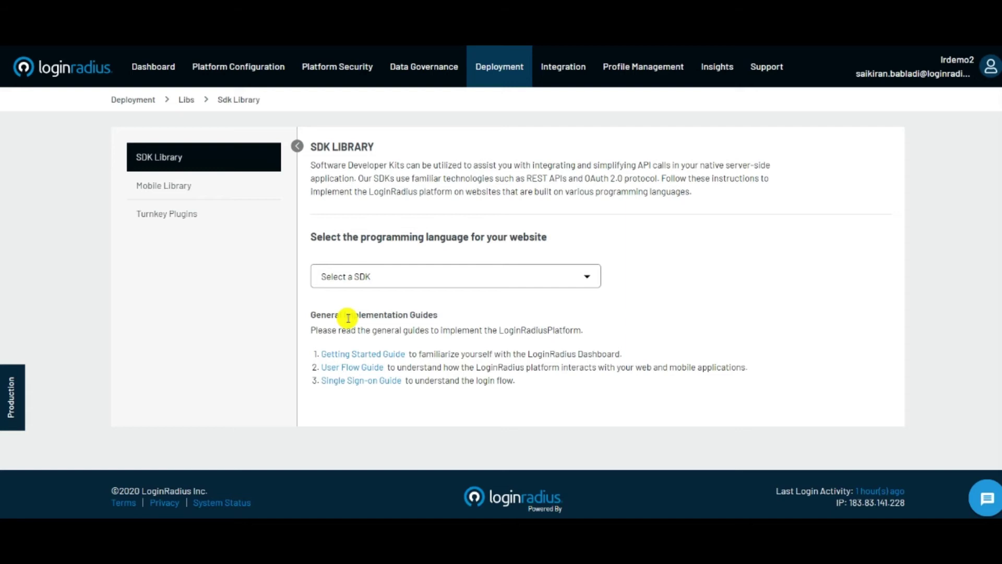
{"action": "left_click", "coordinate": [391, 280]}
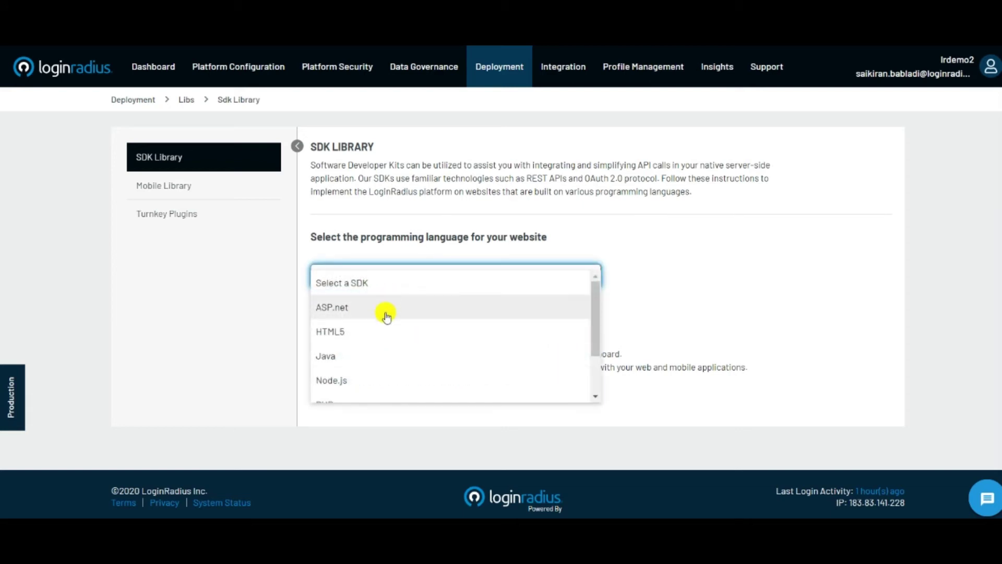
{"action": "scroll", "coordinate": [387, 317], "scroll_direction": "down", "scroll_amount": 3}
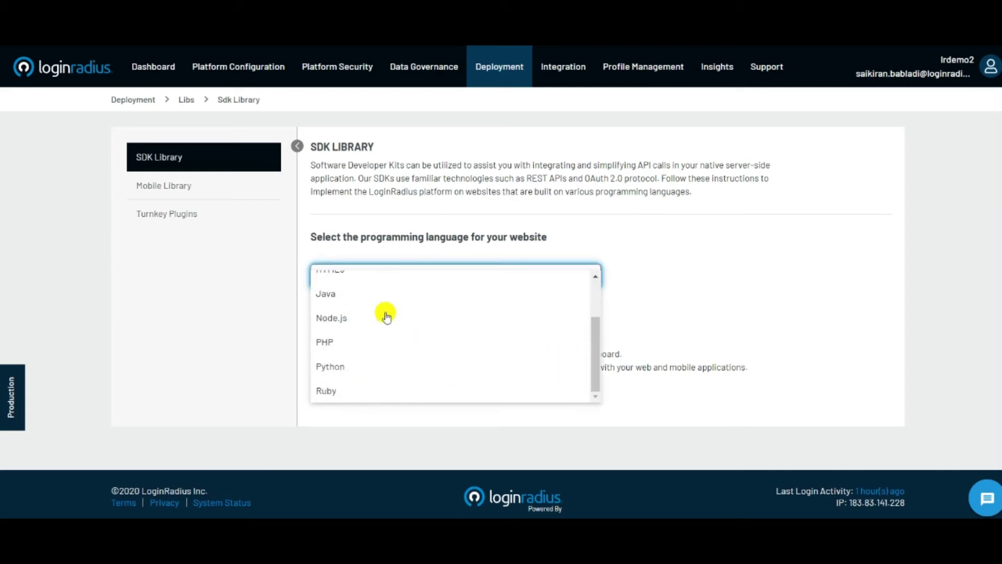
{"action": "left_click", "coordinate": [238, 297]}
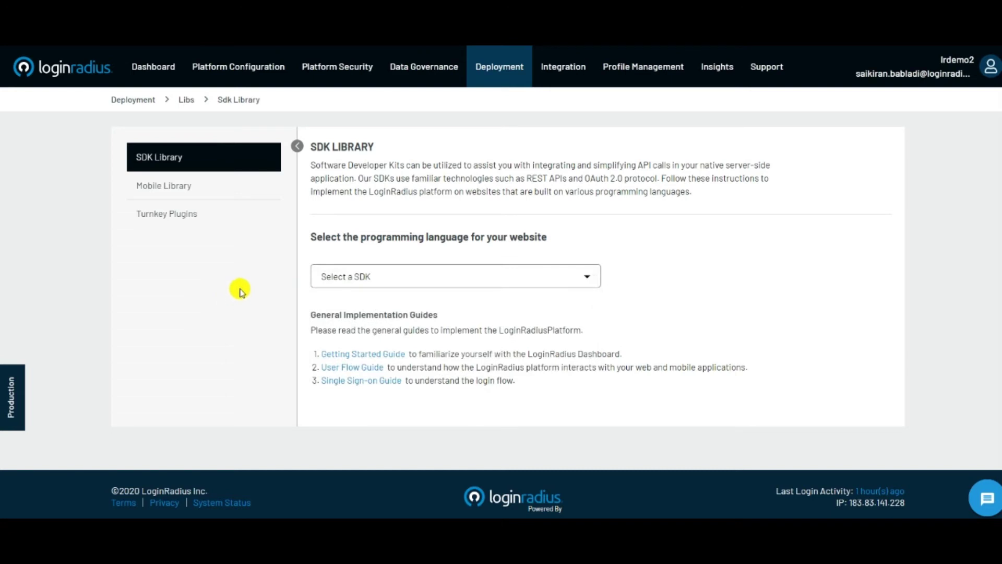
Step: Open the Mobile Library and review the mobile platforms offered for implementation
{"action": "left_click", "coordinate": [209, 185]}
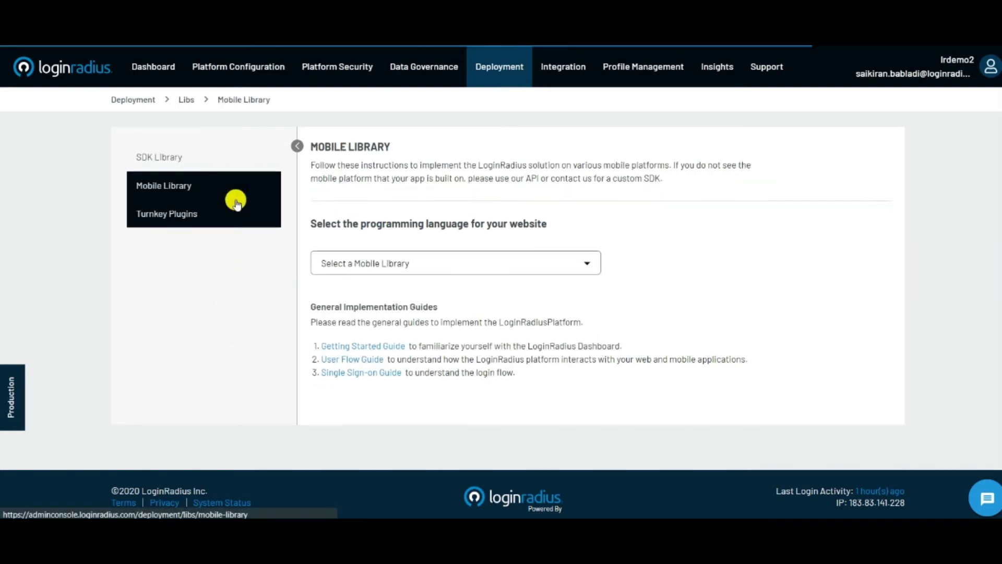
{"action": "left_click", "coordinate": [452, 274]}
{"action": "scroll", "coordinate": [448, 319], "scroll_direction": "down", "scroll_amount": 2}
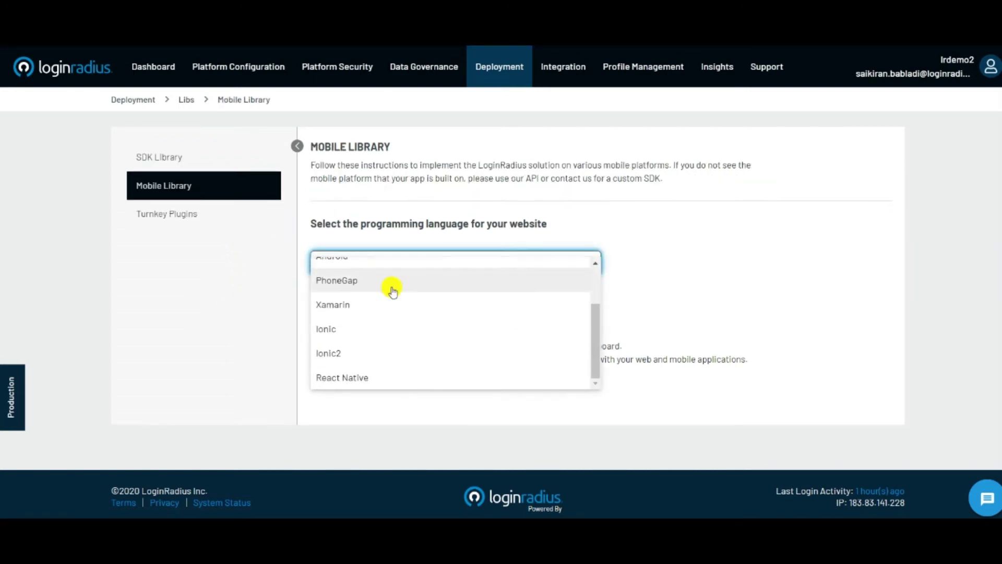
Step: Open Turnkey Plugins, review the supported CMS options and select Drupal-v8.x to show its plugin instructions
{"action": "left_click", "coordinate": [202, 217]}
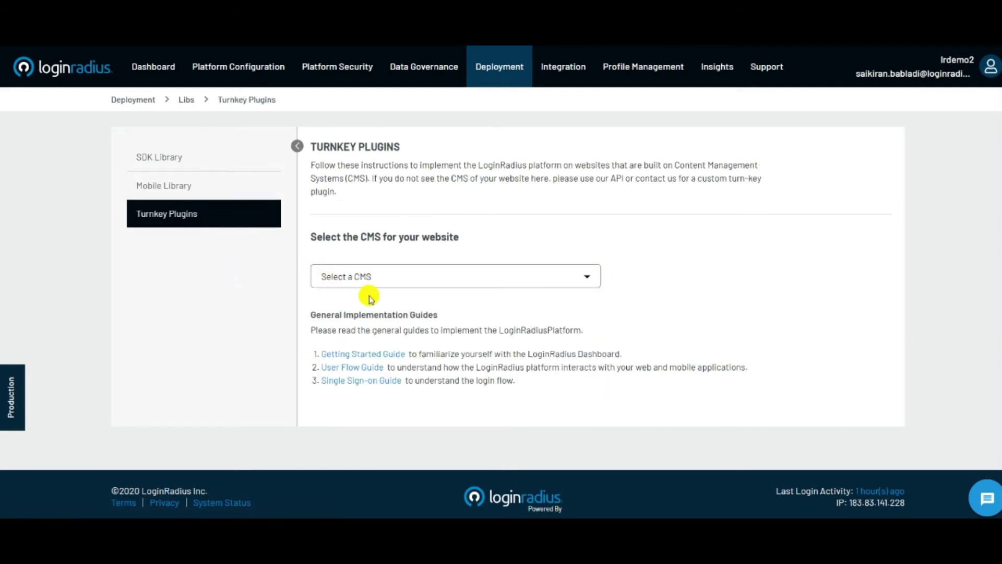
{"action": "left_click", "coordinate": [418, 288]}
{"action": "scroll", "coordinate": [415, 328], "scroll_direction": "down", "scroll_amount": 1}
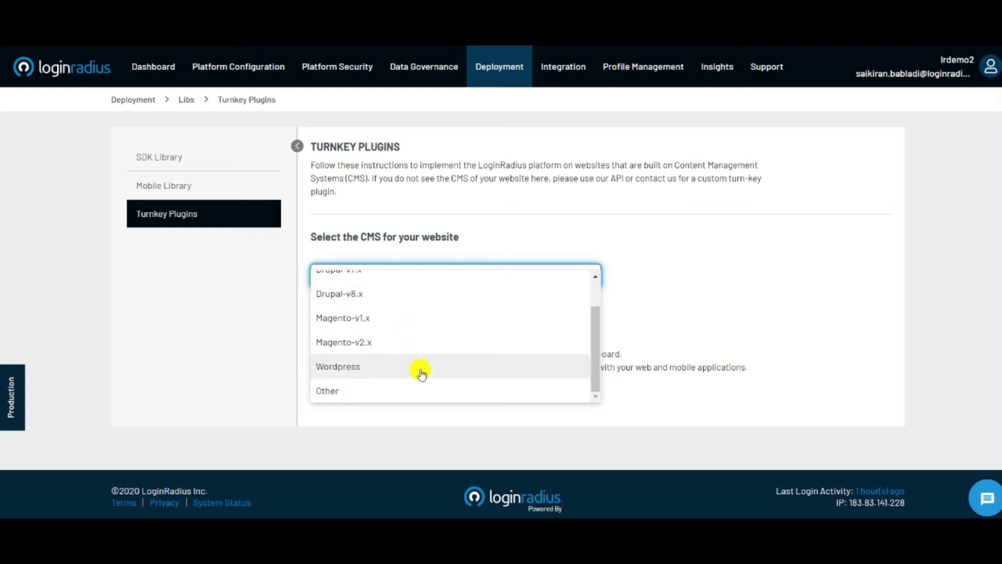
{"action": "scroll", "coordinate": [417, 360], "scroll_direction": "up", "scroll_amount": 1}
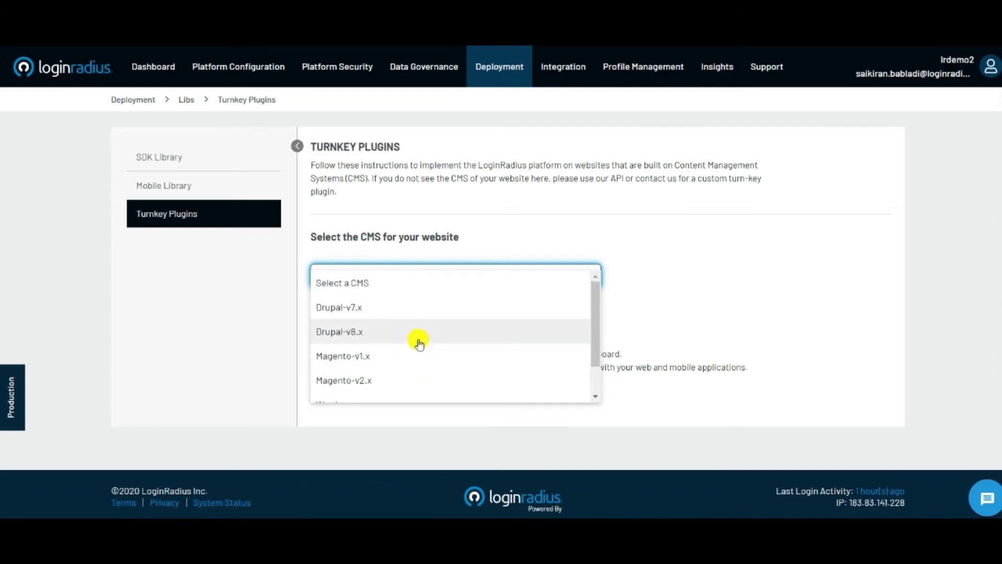
{"action": "left_click", "coordinate": [721, 258]}
{"action": "left_click", "coordinate": [519, 276]}
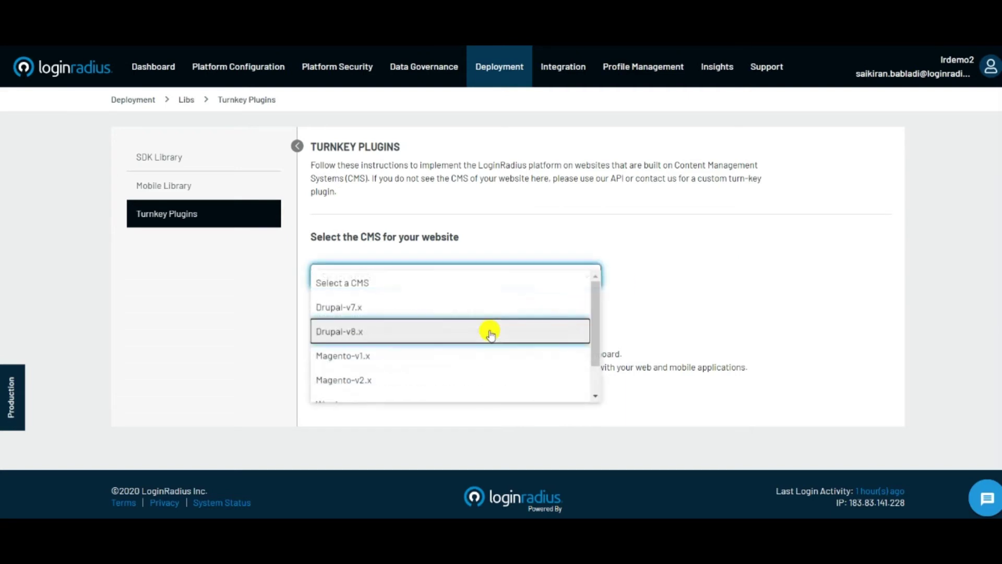
{"action": "left_click", "coordinate": [490, 334]}
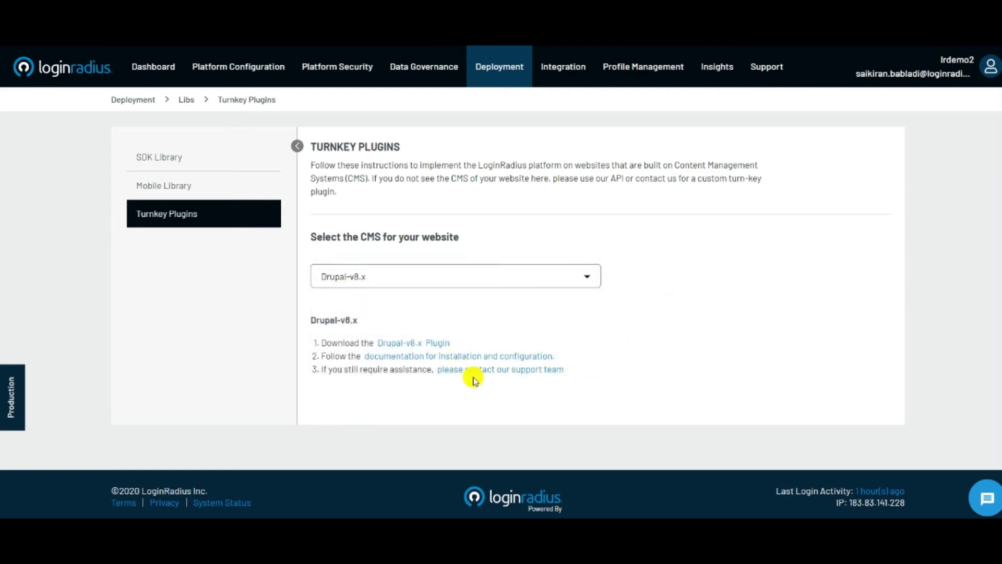
Step: Open Configuration Deploy and start deploying configurations with the internal site as the source
{"action": "left_click", "coordinate": [501, 75]}
{"action": "left_click", "coordinate": [563, 245]}
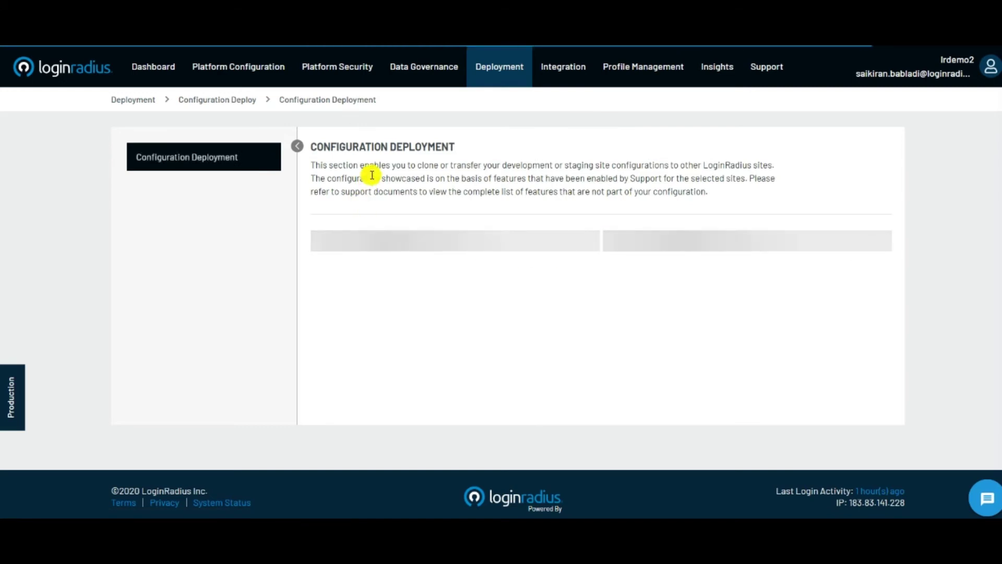
{"action": "left_click", "coordinate": [368, 266]}
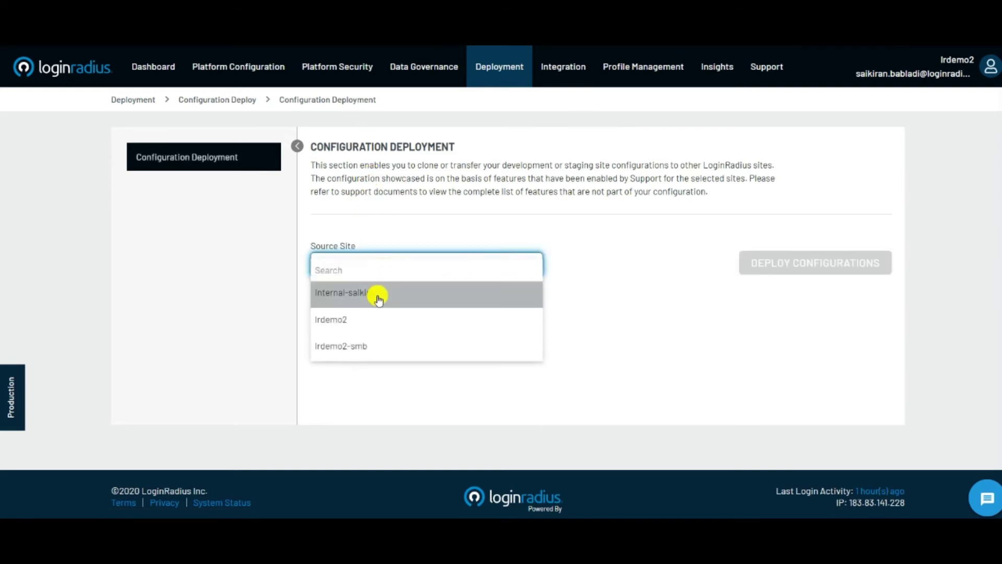
{"action": "left_click", "coordinate": [407, 292]}
{"action": "left_click", "coordinate": [769, 273]}
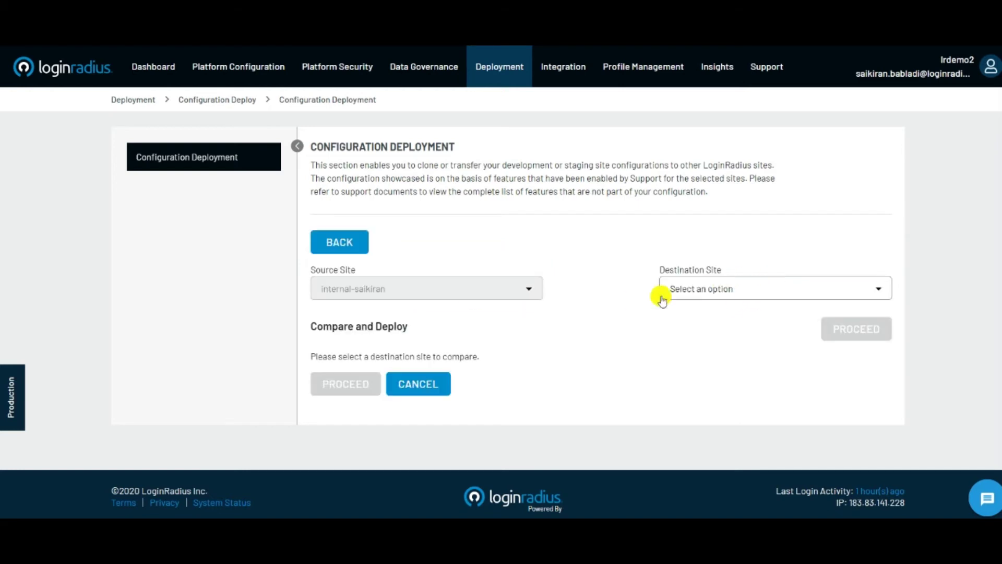
Step: Set lrdemo2 as the destination site for the configuration comparison
{"action": "left_click", "coordinate": [700, 289]}
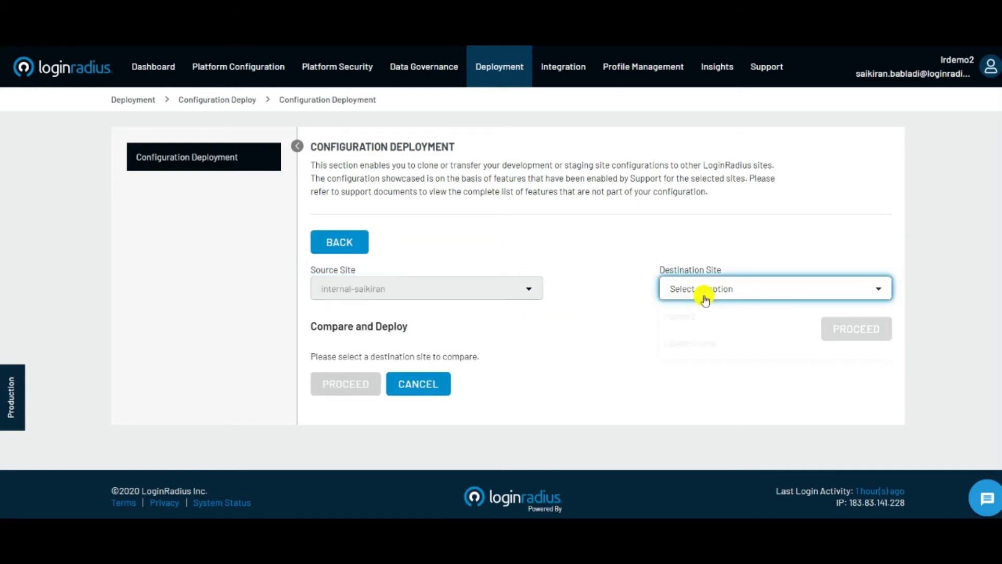
{"action": "left_click", "coordinate": [611, 351]}
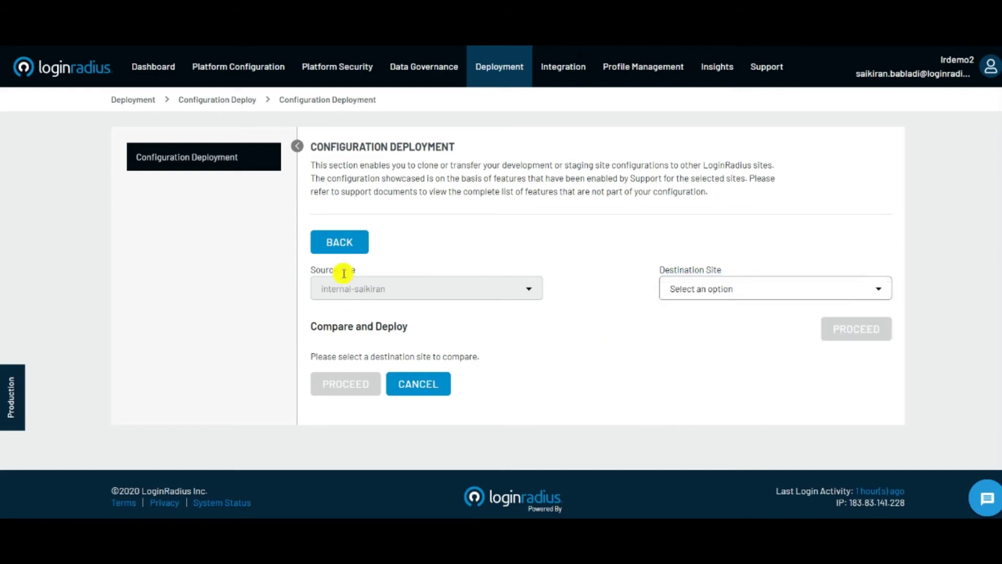
{"action": "left_click", "coordinate": [680, 288]}
{"action": "left_click", "coordinate": [682, 315]}
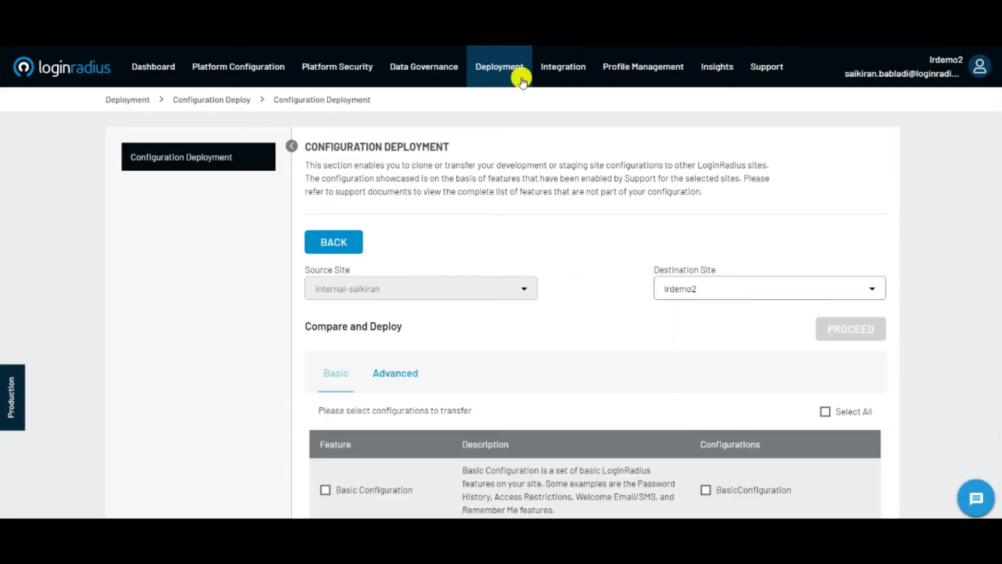
Step: Open Data Migration under Deployment and examine the import form's CSV delimiter and Lookup Type options
{"action": "mouse_move", "coordinate": [518, 76]}
{"action": "left_click", "coordinate": [537, 276]}
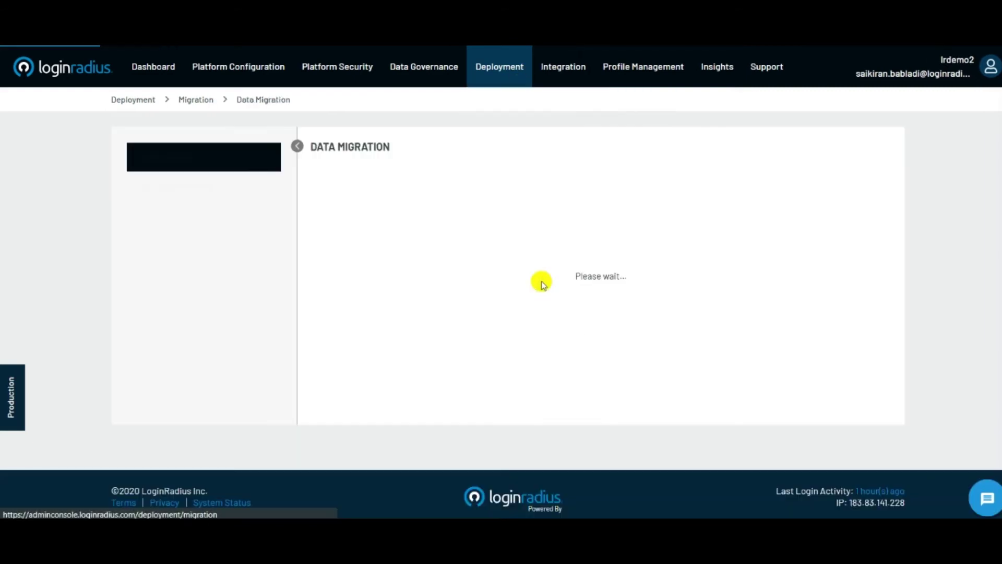
{"action": "scroll", "coordinate": [541, 285], "scroll_direction": "down", "scroll_amount": 1}
{"action": "scroll", "coordinate": [518, 284], "scroll_direction": "up", "scroll_amount": 1}
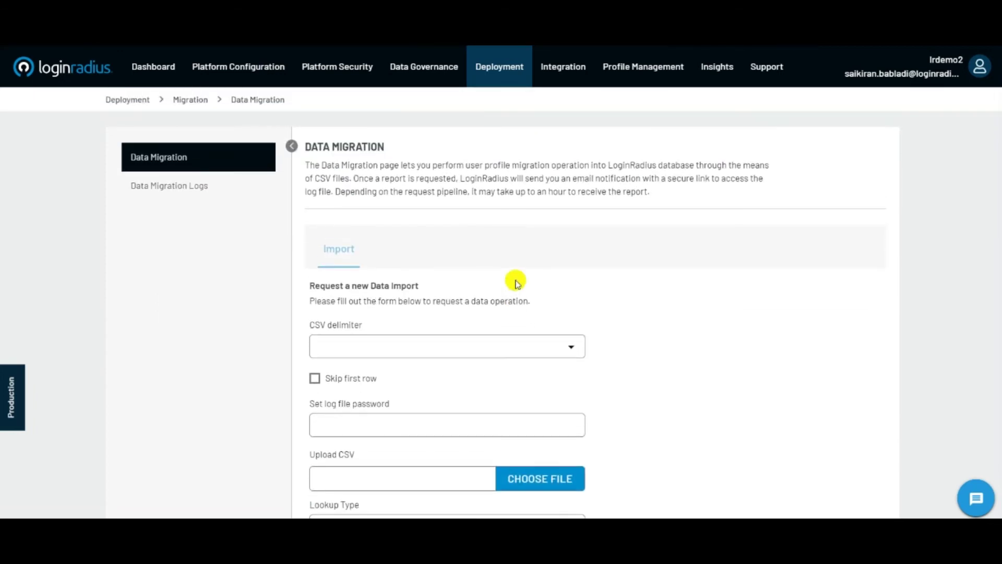
{"action": "left_click", "coordinate": [569, 348]}
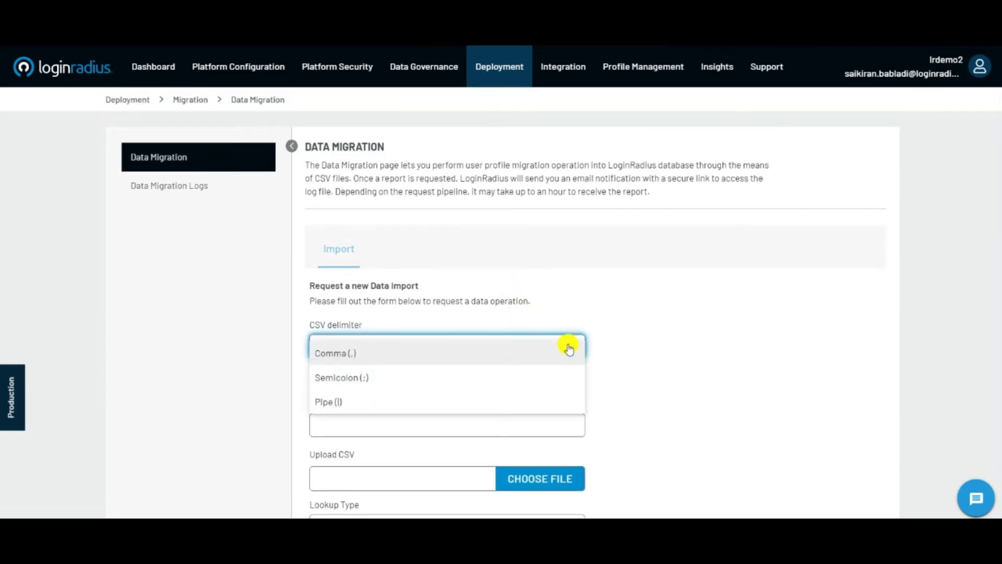
{"action": "scroll", "coordinate": [667, 360], "scroll_direction": "down", "scroll_amount": 2}
{"action": "left_click", "coordinate": [653, 326]}
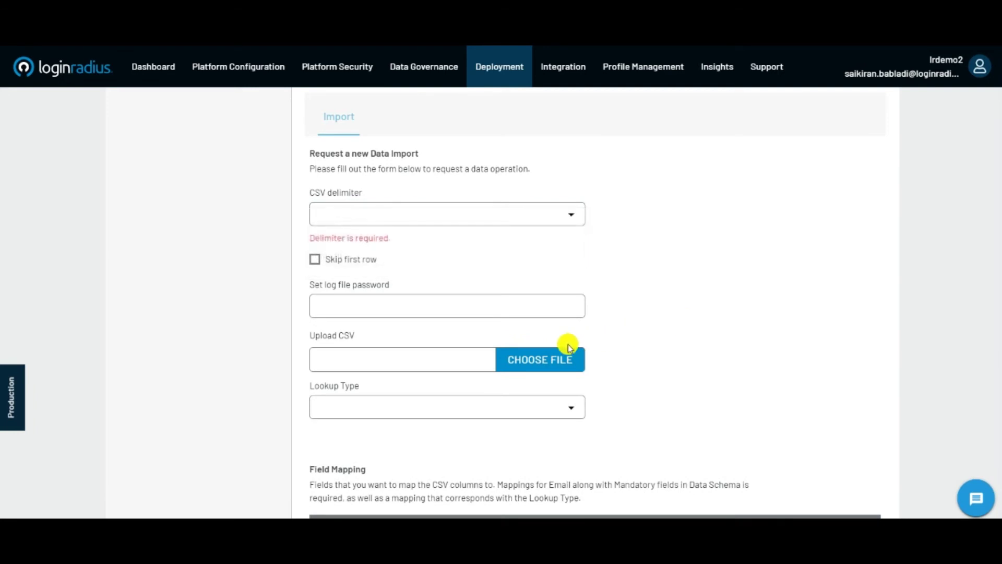
{"action": "scroll", "coordinate": [542, 365], "scroll_direction": "down", "scroll_amount": 1}
{"action": "left_click", "coordinate": [583, 340]}
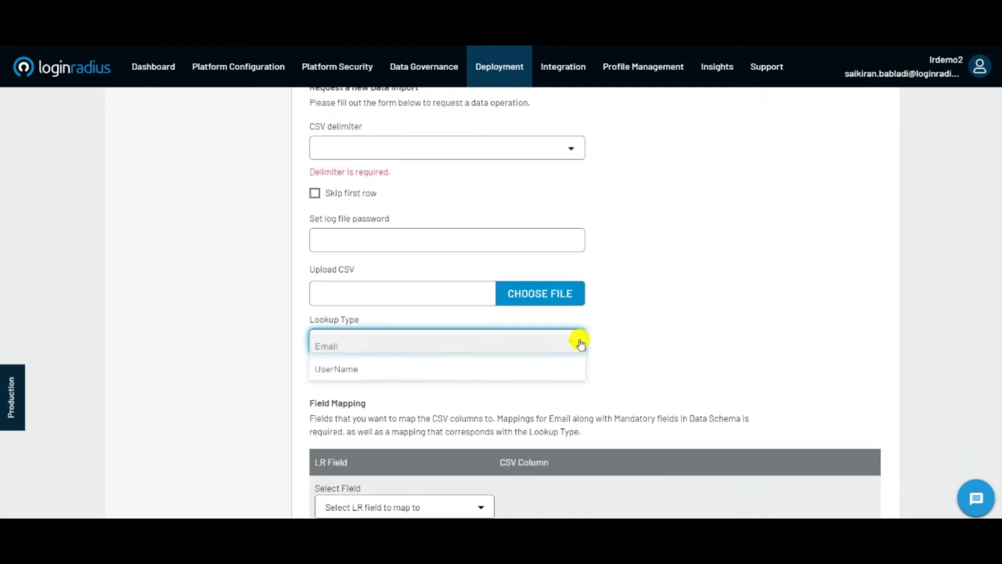
{"action": "left_click", "coordinate": [737, 294]}
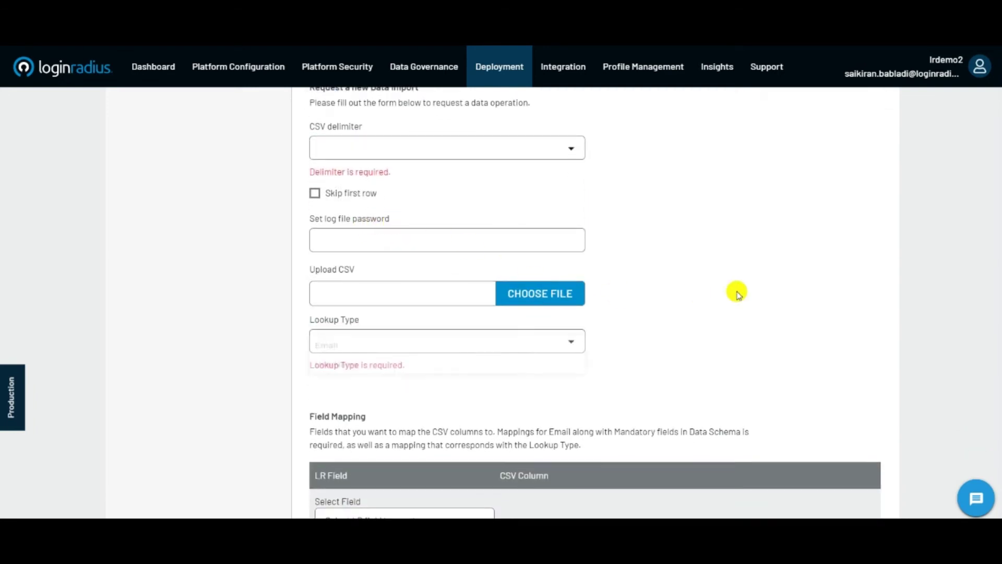
Step: Choose Addresses as the LR field in the Field Mapping to review its CSV columns, and open Data Migration Logs
{"action": "scroll", "coordinate": [736, 291], "scroll_direction": "down", "scroll_amount": 3}
{"action": "left_click", "coordinate": [474, 334]}
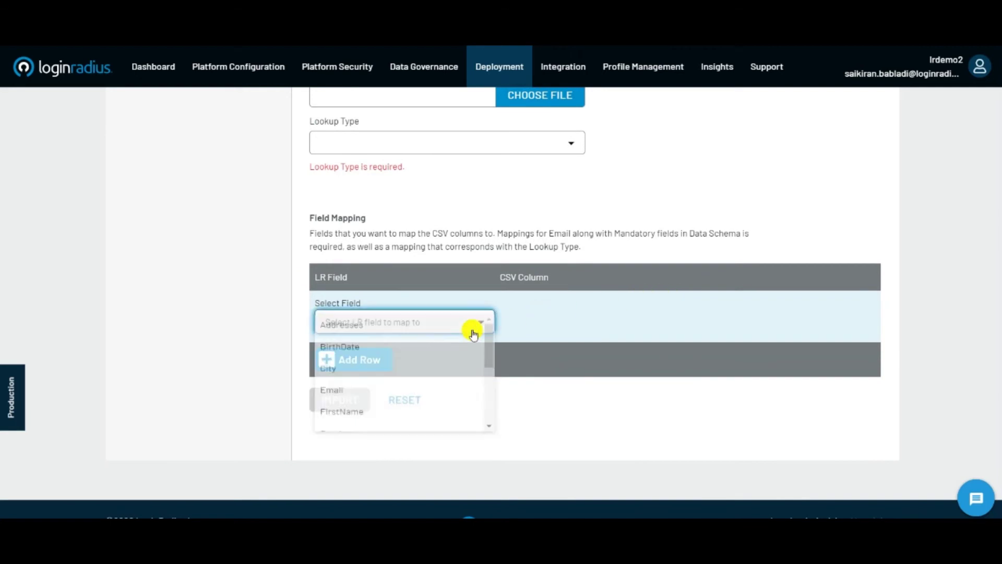
{"action": "left_click", "coordinate": [470, 329]}
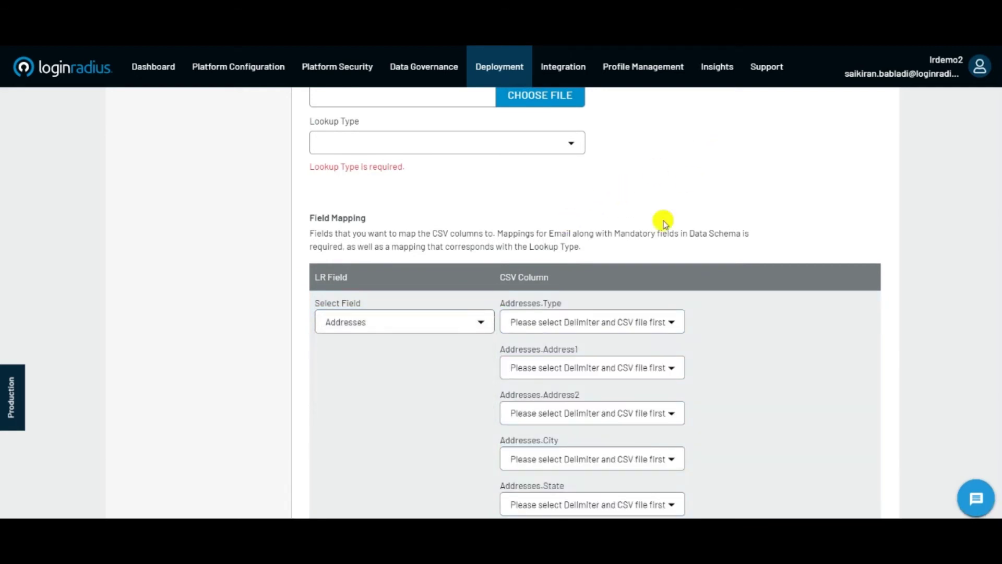
{"action": "scroll", "coordinate": [647, 250], "scroll_direction": "down", "scroll_amount": 7}
{"action": "scroll", "coordinate": [637, 263], "scroll_direction": "up", "scroll_amount": 8}
{"action": "scroll", "coordinate": [637, 263], "scroll_direction": "up", "scroll_amount": 7}
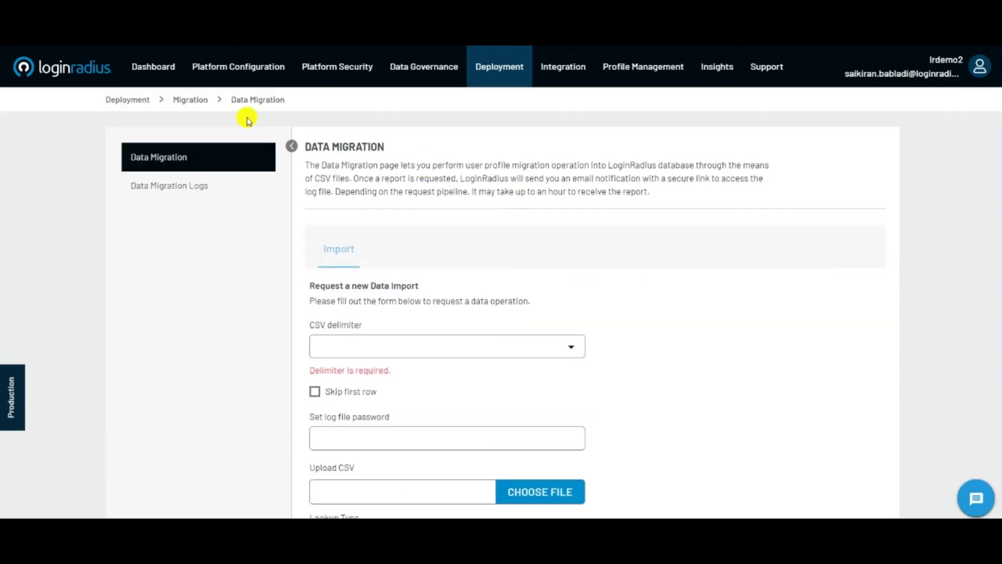
{"action": "left_click", "coordinate": [198, 188]}
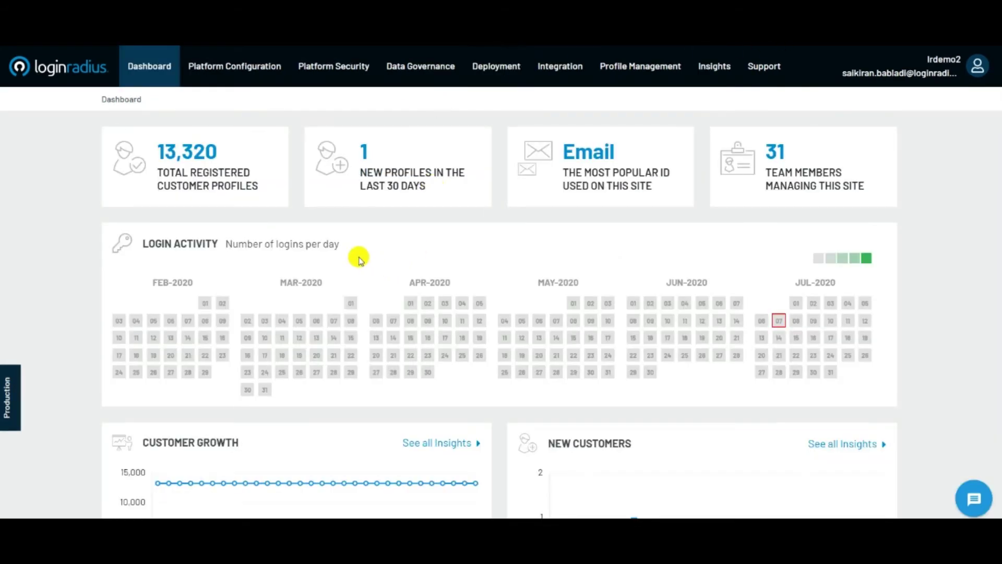
Step: Open 3rd Party Software under Integration and examine the available, active and inactive integrations
{"action": "mouse_move", "coordinate": [578, 86]}
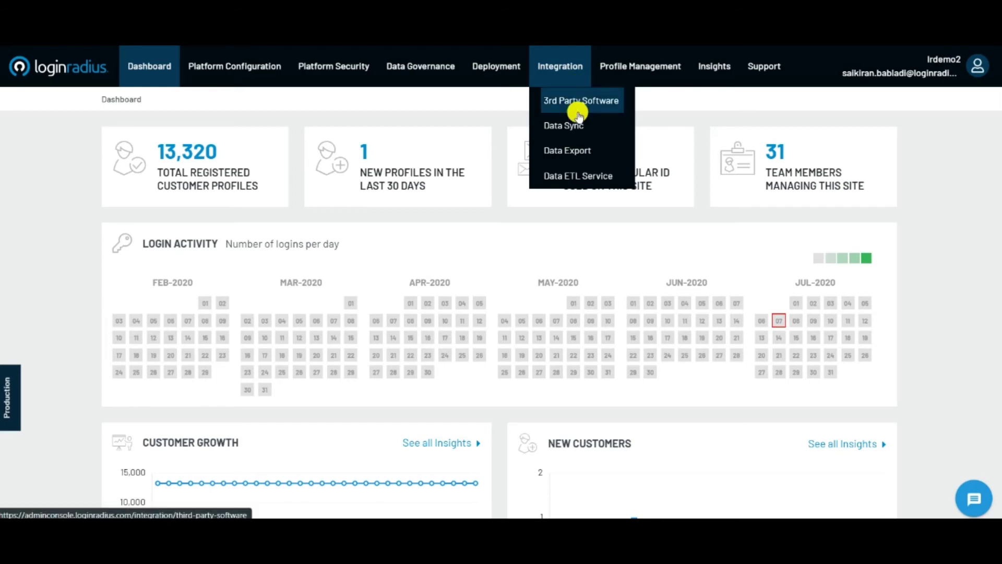
{"action": "left_click", "coordinate": [577, 101]}
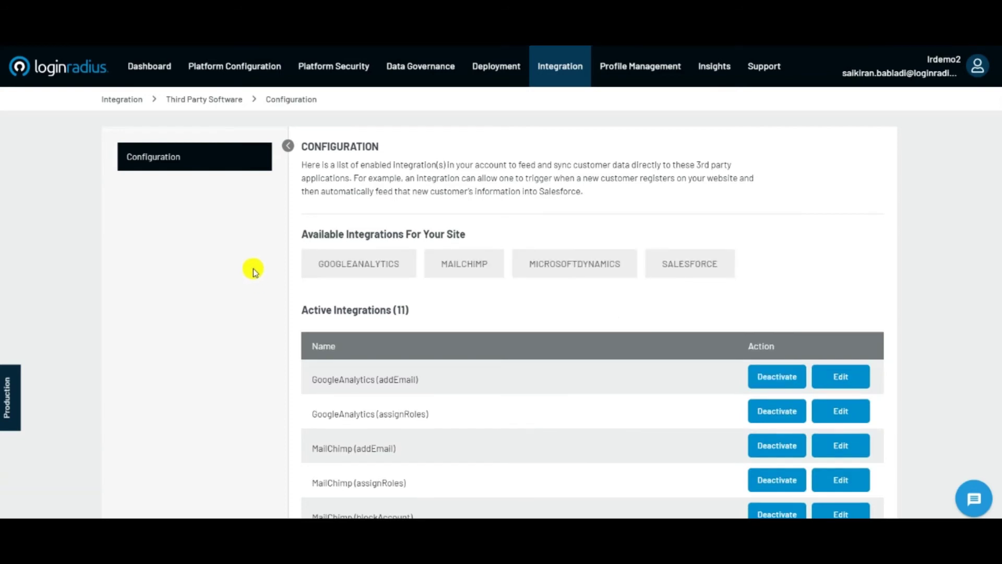
{"action": "scroll", "coordinate": [303, 265], "scroll_direction": "down", "scroll_amount": 4}
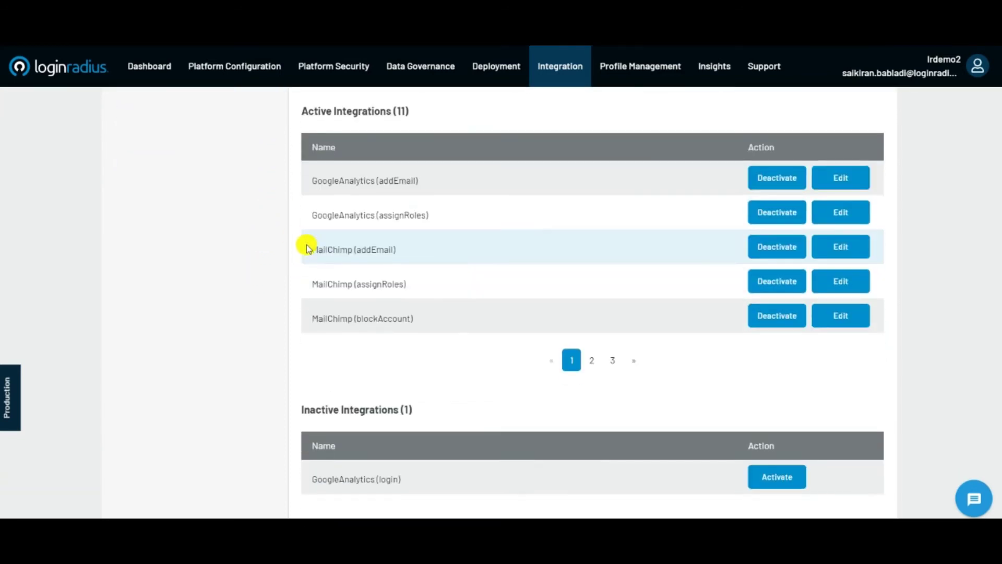
{"action": "scroll", "coordinate": [447, 334], "scroll_direction": "down", "scroll_amount": 2}
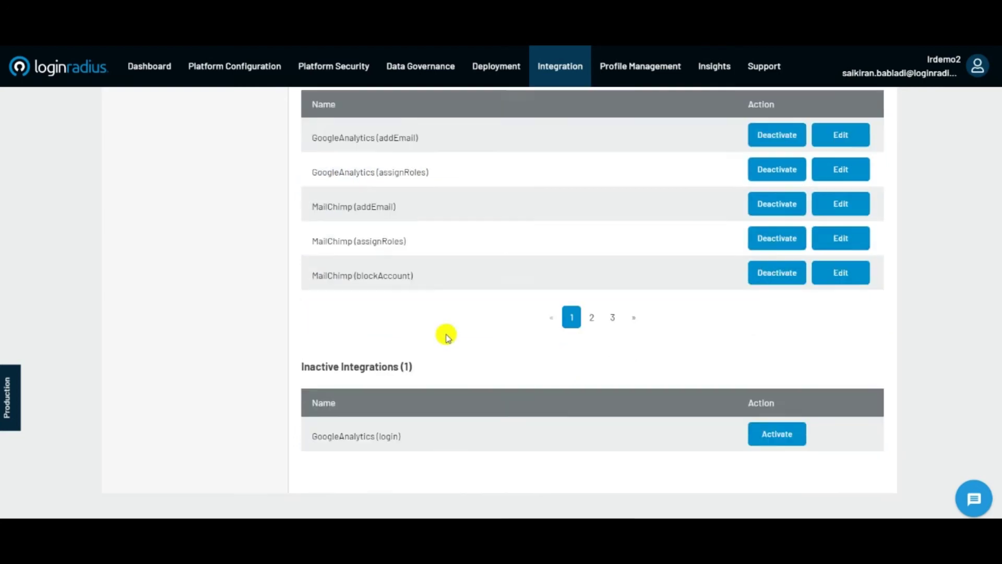
Step: Open the Web Hooks page of Data Sync under Integration and examine the form for subscribing a new web hook URL
{"action": "scroll", "coordinate": [488, 326], "scroll_direction": "up", "scroll_amount": 3}
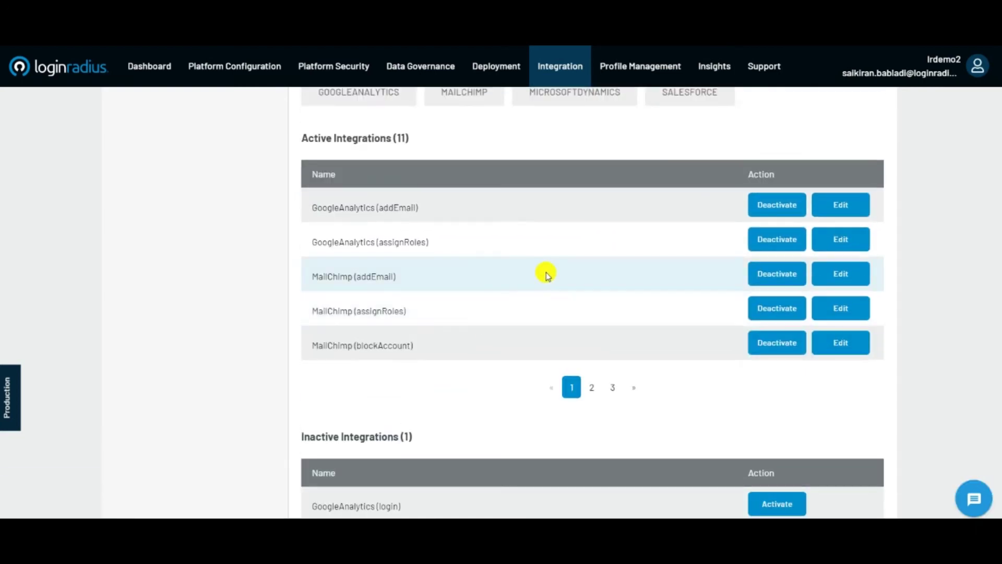
{"action": "scroll", "coordinate": [832, 270], "scroll_direction": "up", "scroll_amount": 4}
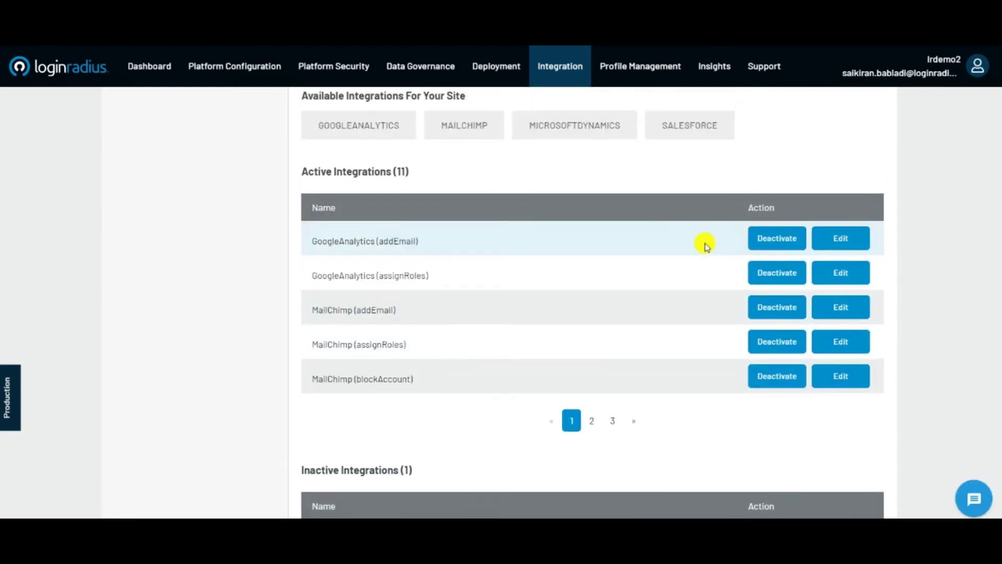
{"action": "mouse_move", "coordinate": [566, 103]}
{"action": "left_click", "coordinate": [569, 127]}
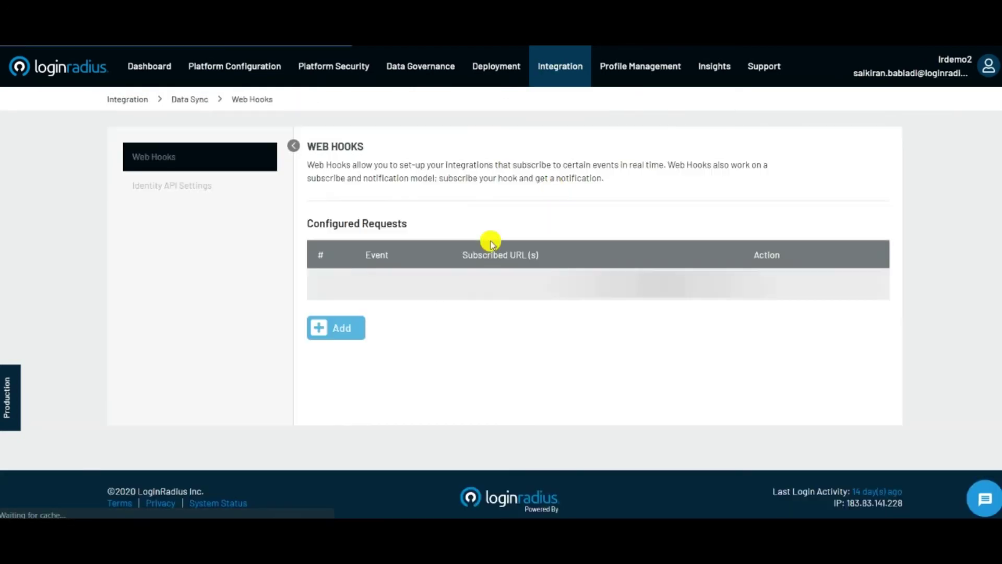
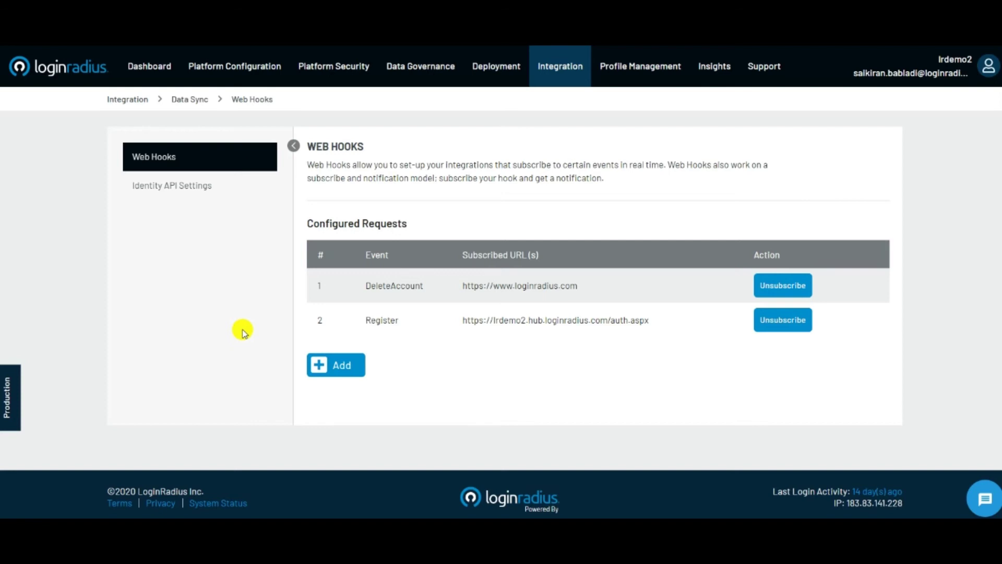
{"action": "left_click", "coordinate": [349, 365]}
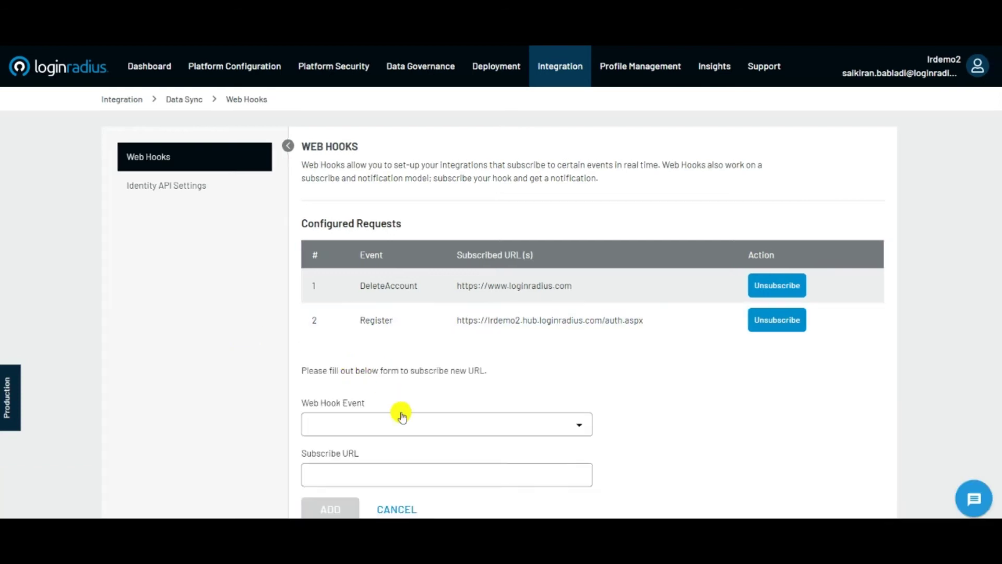
{"action": "scroll", "coordinate": [396, 407], "scroll_direction": "down", "scroll_amount": 2}
{"action": "scroll", "coordinate": [214, 292], "scroll_direction": "up", "scroll_amount": 3}
Step: Open Identity API Settings and examine the rate limit for Identity API calls
{"action": "left_click", "coordinate": [195, 189]}
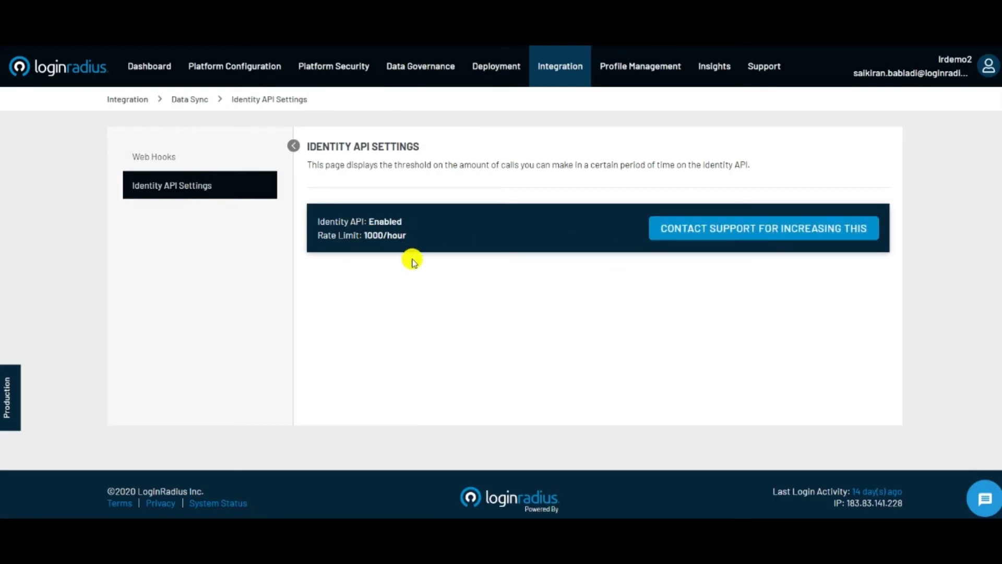
{"action": "left_click_drag", "start_coordinate": [406, 239], "coordinate": [357, 237]}
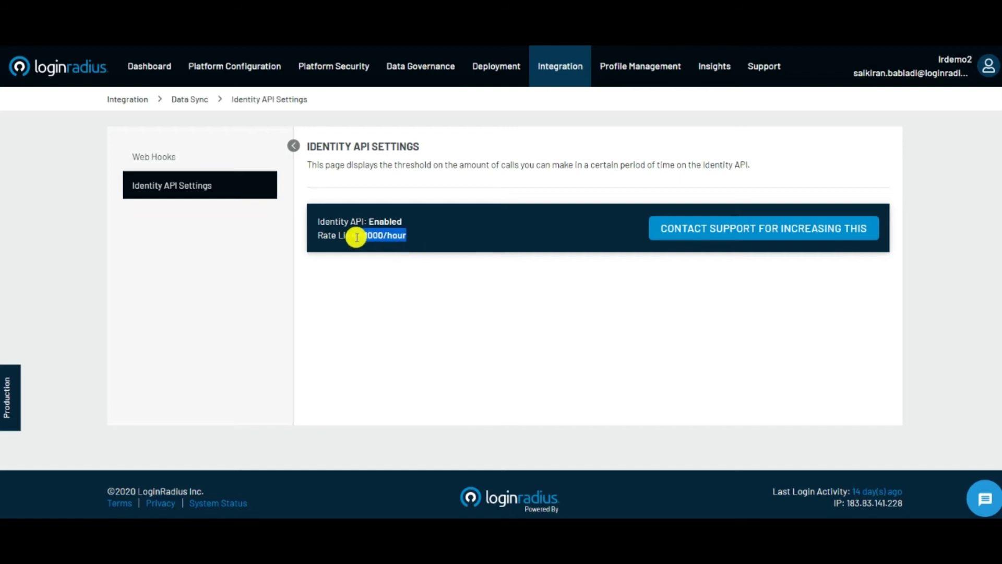
{"action": "left_click", "coordinate": [612, 276]}
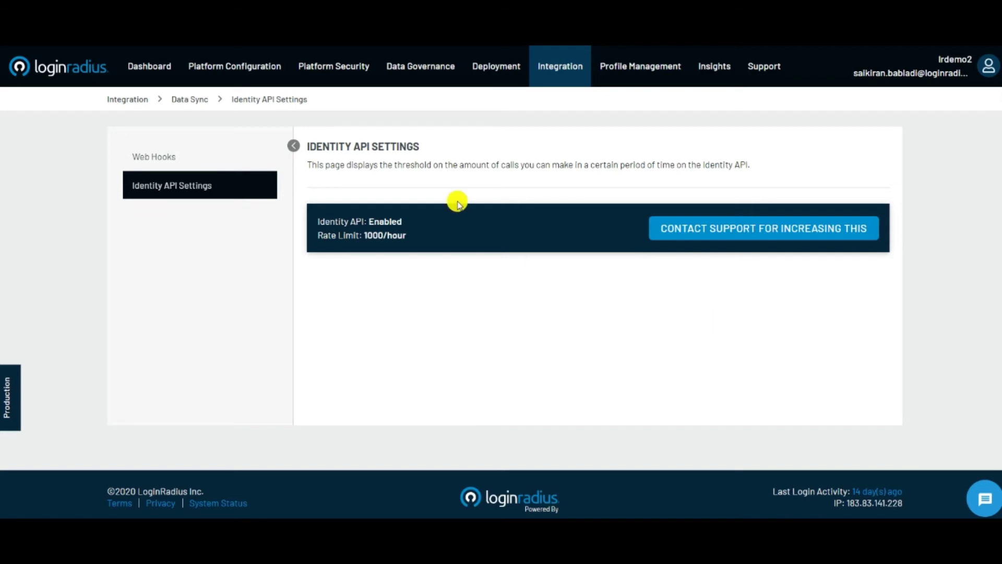
Step: Start a new On Demand Export request under Data Export, examine its export data, recipient and encryption key options, and cancel it
{"action": "mouse_move", "coordinate": [541, 79]}
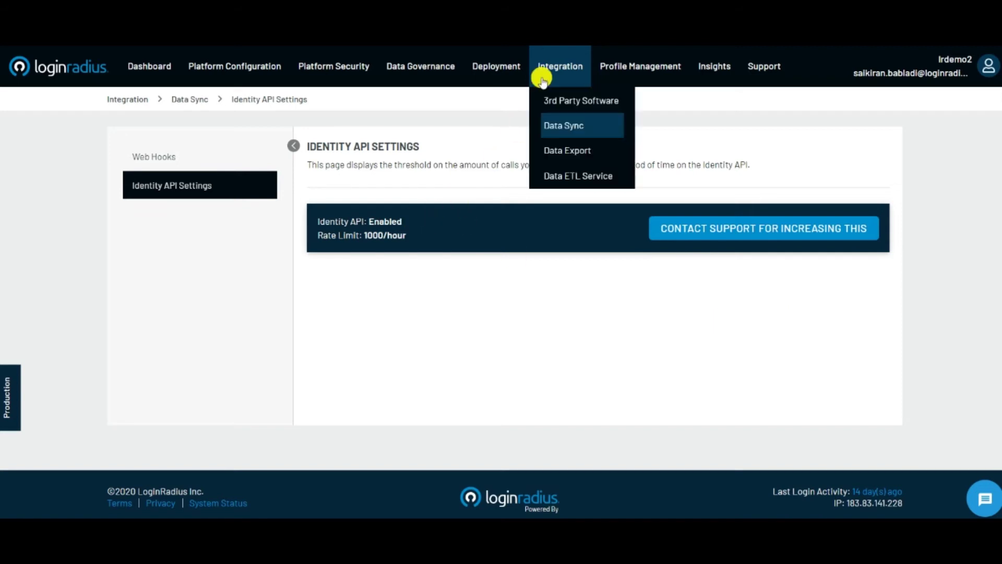
{"action": "left_click", "coordinate": [567, 150]}
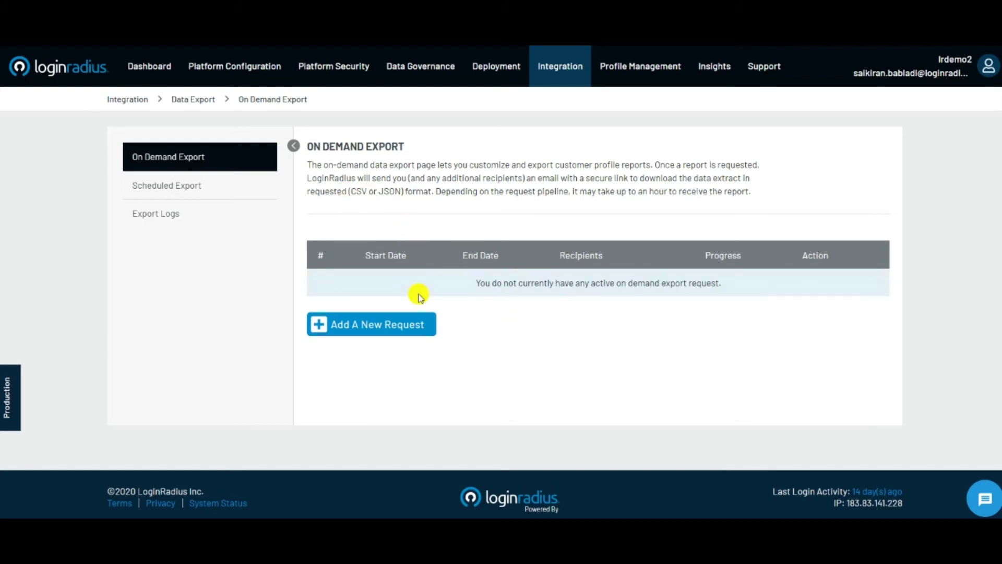
{"action": "left_click", "coordinate": [414, 326]}
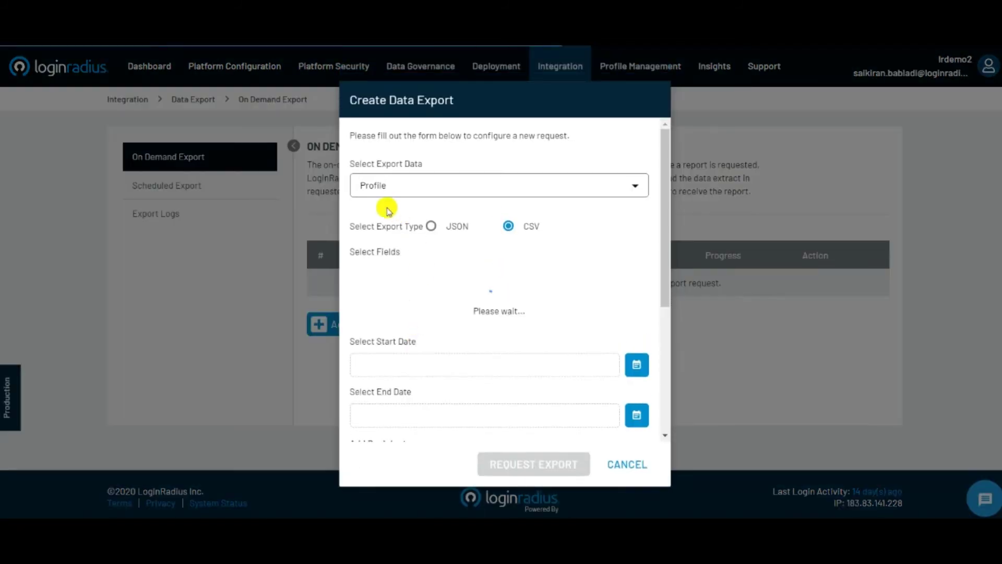
{"action": "left_click", "coordinate": [394, 189]}
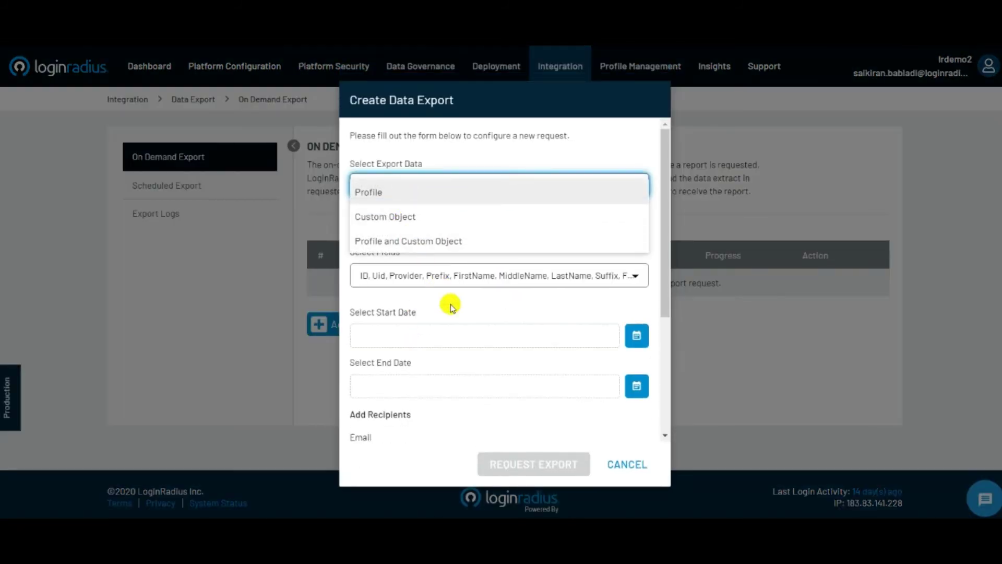
{"action": "left_click", "coordinate": [466, 296]}
{"action": "scroll", "coordinate": [471, 324], "scroll_direction": "down", "scroll_amount": 2}
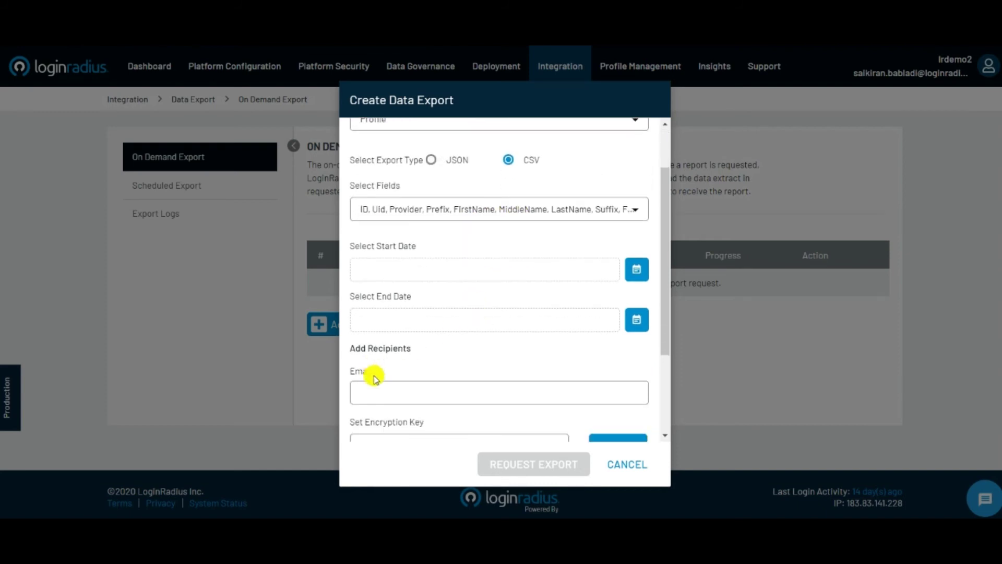
{"action": "left_click", "coordinate": [385, 389]}
{"action": "scroll", "coordinate": [397, 371], "scroll_direction": "down", "scroll_amount": 4}
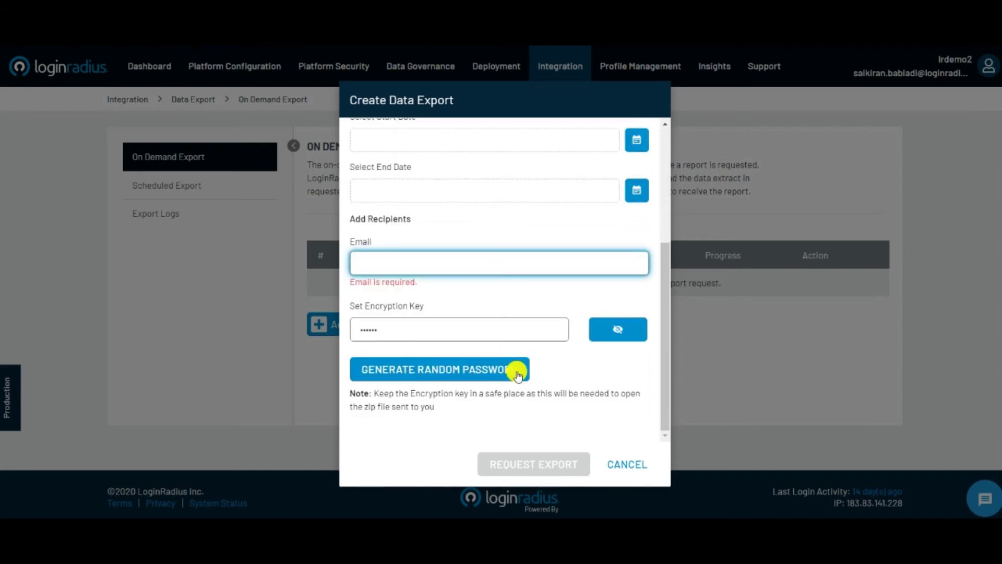
{"action": "scroll", "coordinate": [511, 355], "scroll_direction": "up", "scroll_amount": 2}
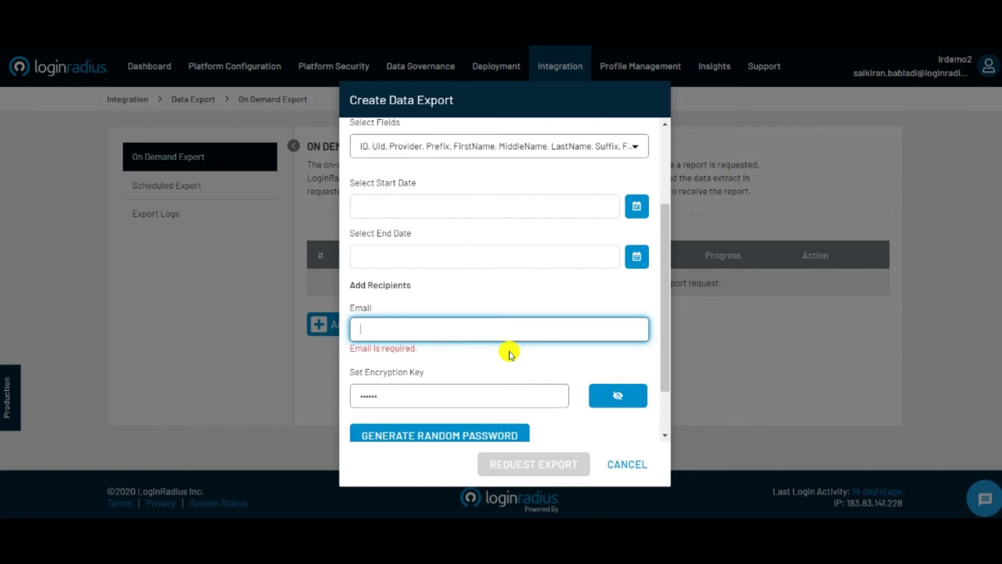
{"action": "left_click", "coordinate": [629, 462]}
Step: Examine the frequency options of a new Scheduled Export request without submitting it, and review the Export Logs
{"action": "left_click", "coordinate": [230, 193]}
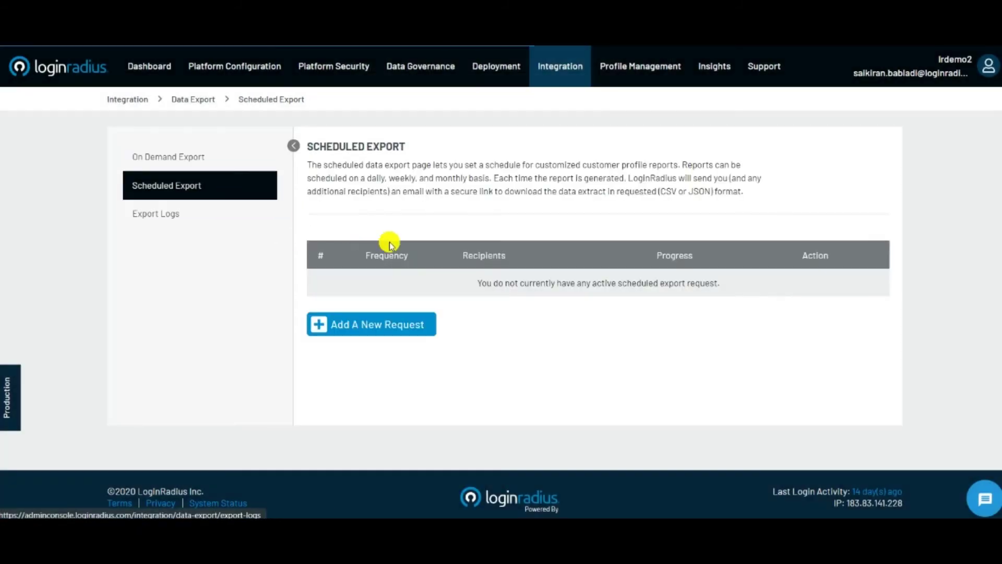
{"action": "left_click", "coordinate": [412, 317]}
{"action": "scroll", "coordinate": [443, 285], "scroll_direction": "down", "scroll_amount": 2}
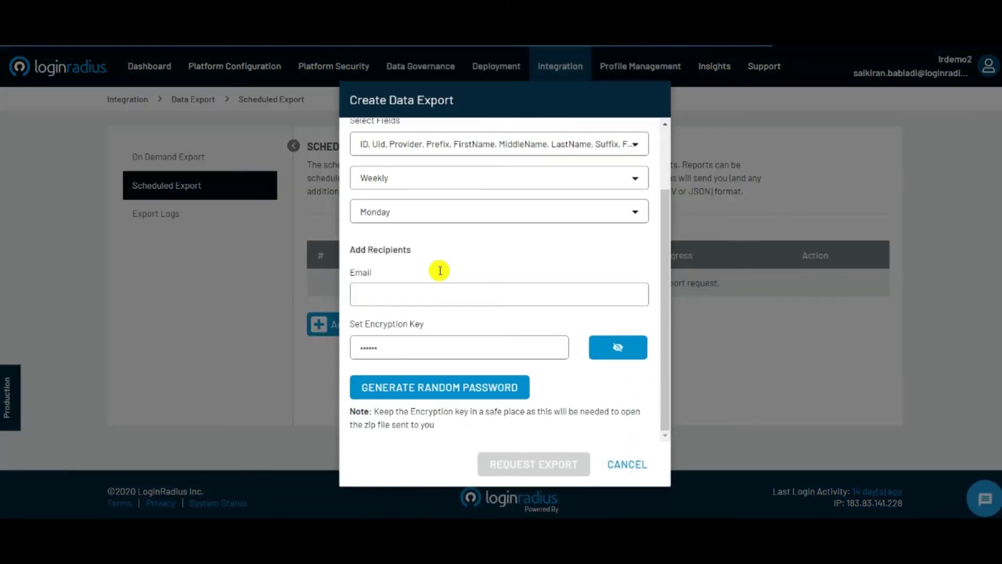
{"action": "left_click", "coordinate": [403, 179]}
{"action": "left_click", "coordinate": [225, 274]}
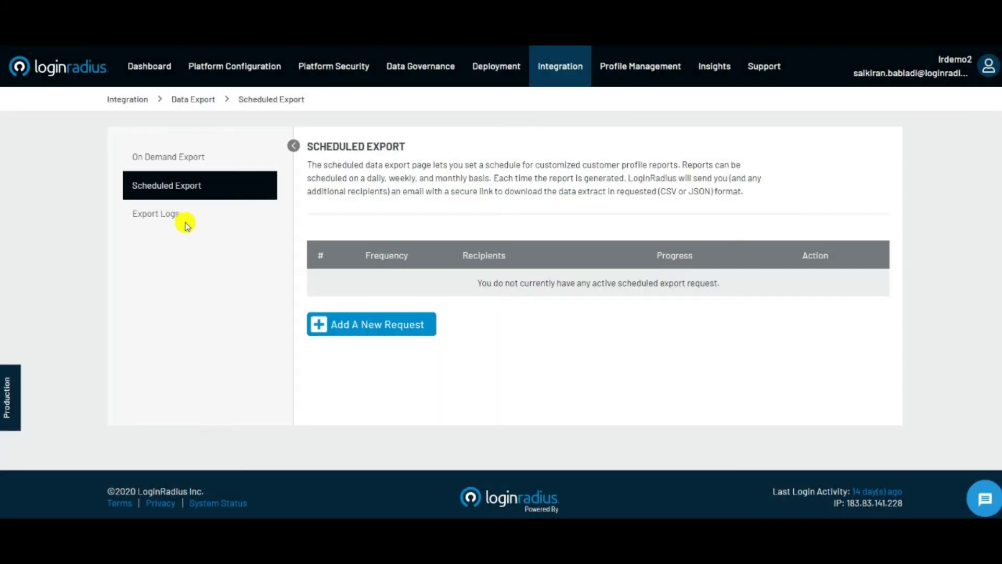
{"action": "left_click", "coordinate": [179, 214]}
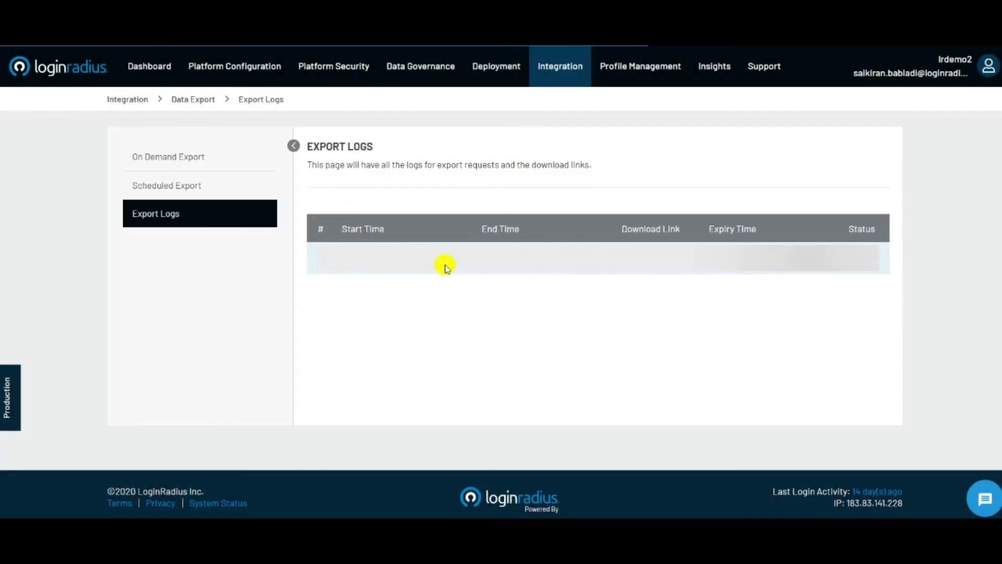
{"action": "scroll", "coordinate": [447, 268], "scroll_direction": "down", "scroll_amount": 2}
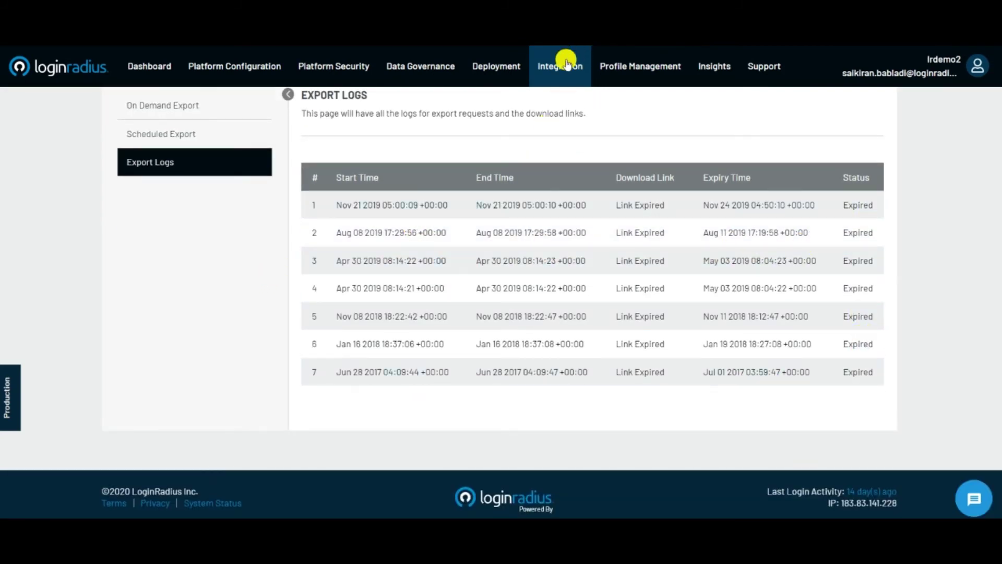
Step: Open Data ETL Service under Integration, examine its Import, Update and Delete request forms, and open Data ETL Logs
{"action": "mouse_move", "coordinate": [567, 63]}
{"action": "left_click", "coordinate": [599, 176]}
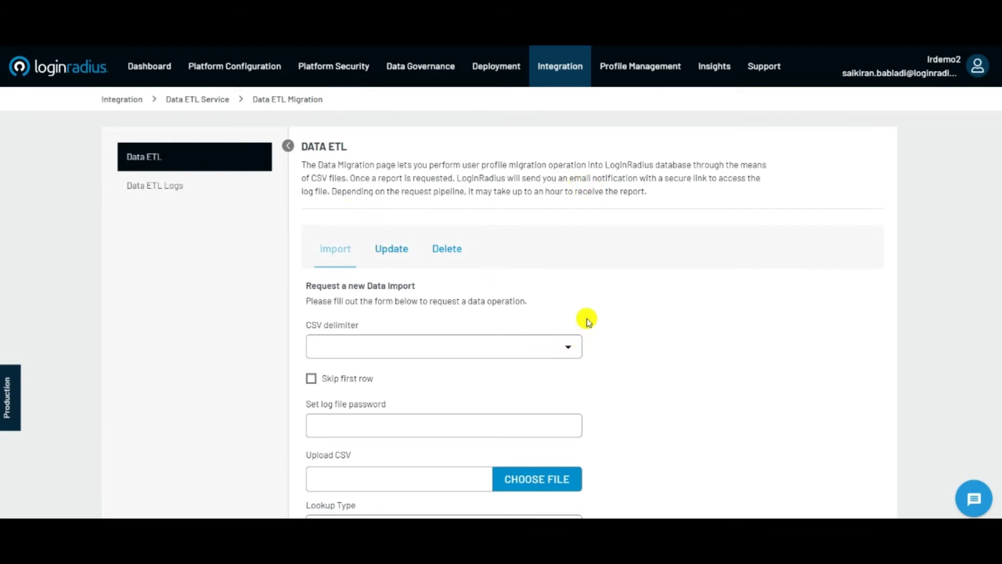
{"action": "scroll", "coordinate": [586, 319], "scroll_direction": "down", "scroll_amount": 3}
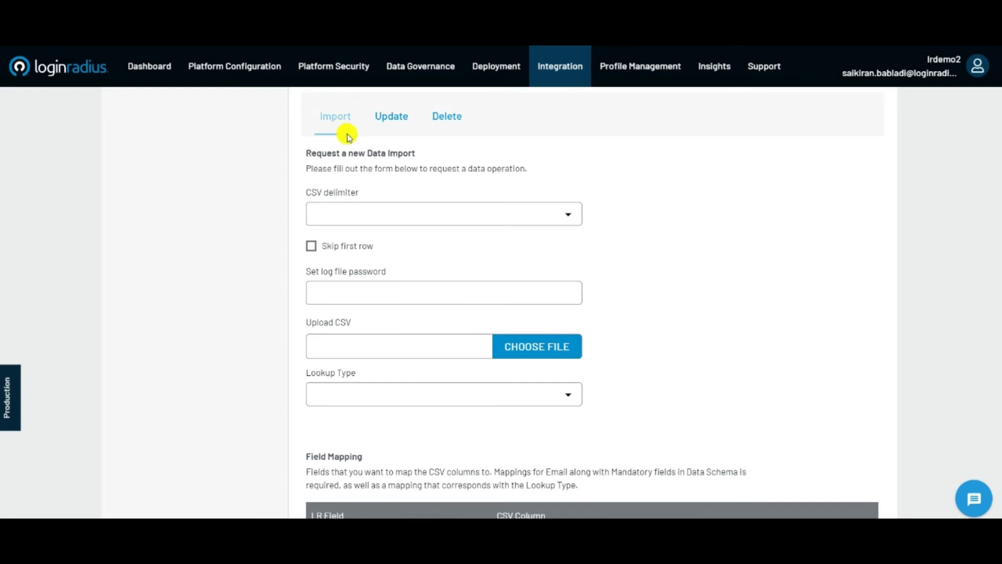
{"action": "left_click", "coordinate": [394, 121]}
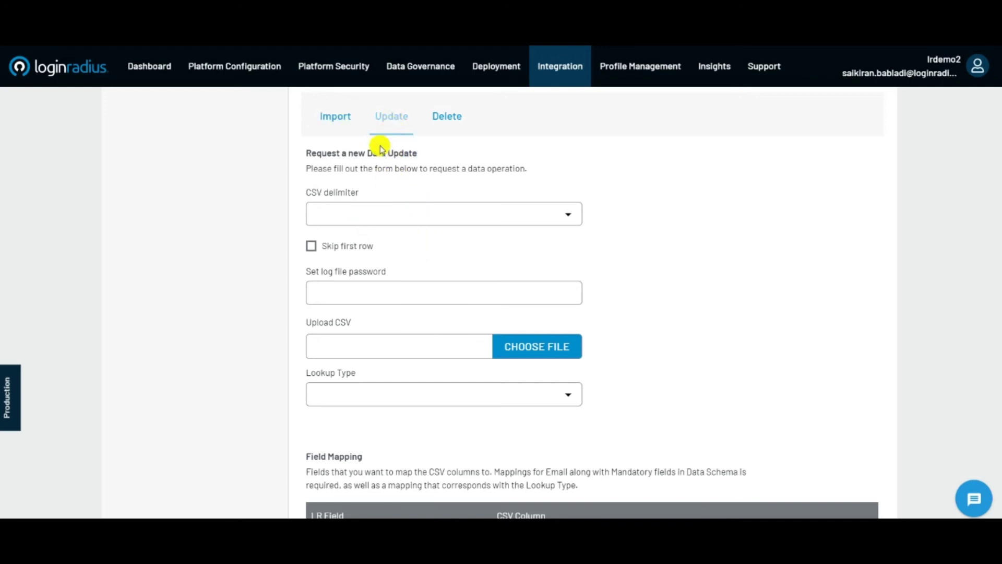
{"action": "left_click", "coordinate": [441, 127]}
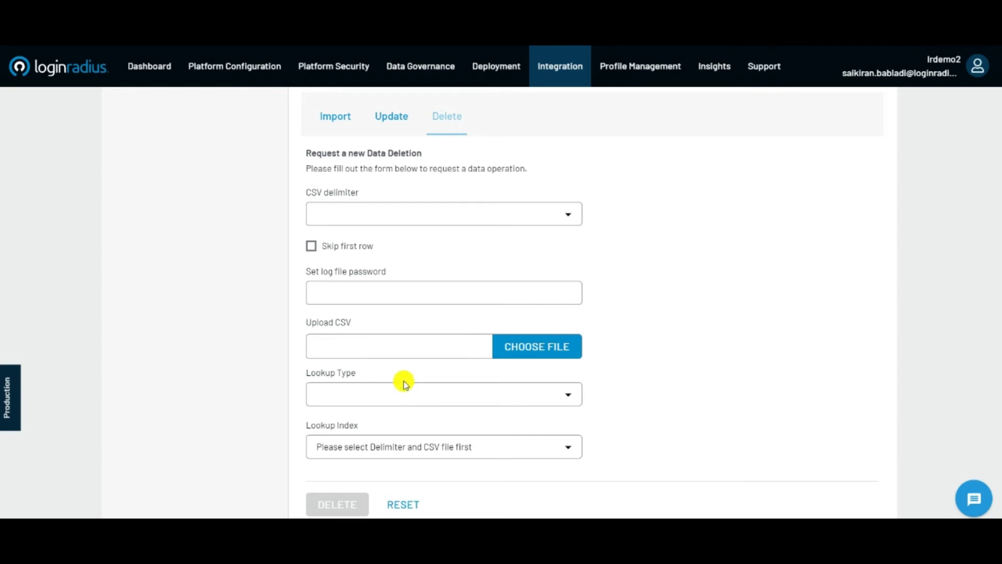
{"action": "scroll", "coordinate": [383, 289], "scroll_direction": "up", "scroll_amount": 3}
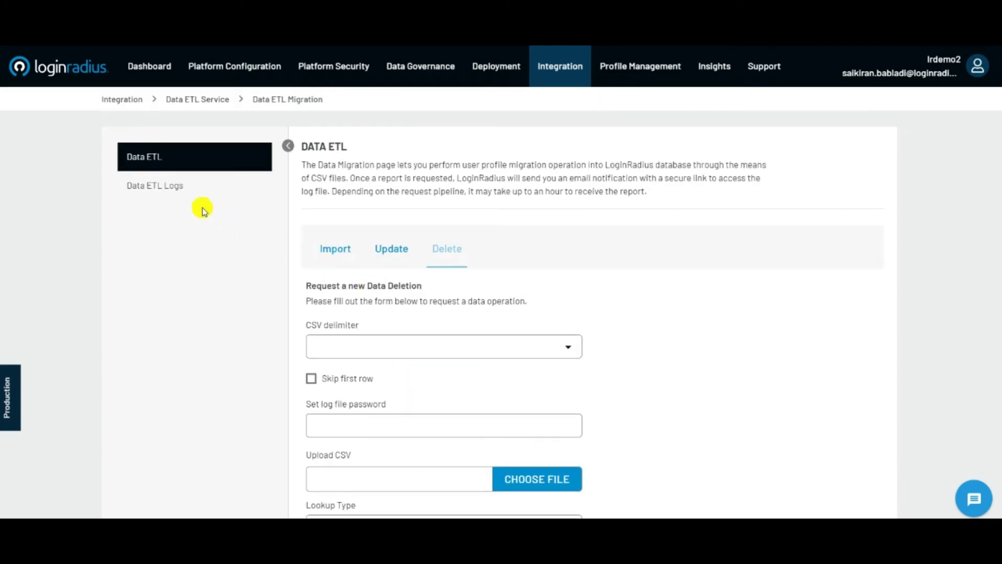
{"action": "left_click", "coordinate": [203, 192]}
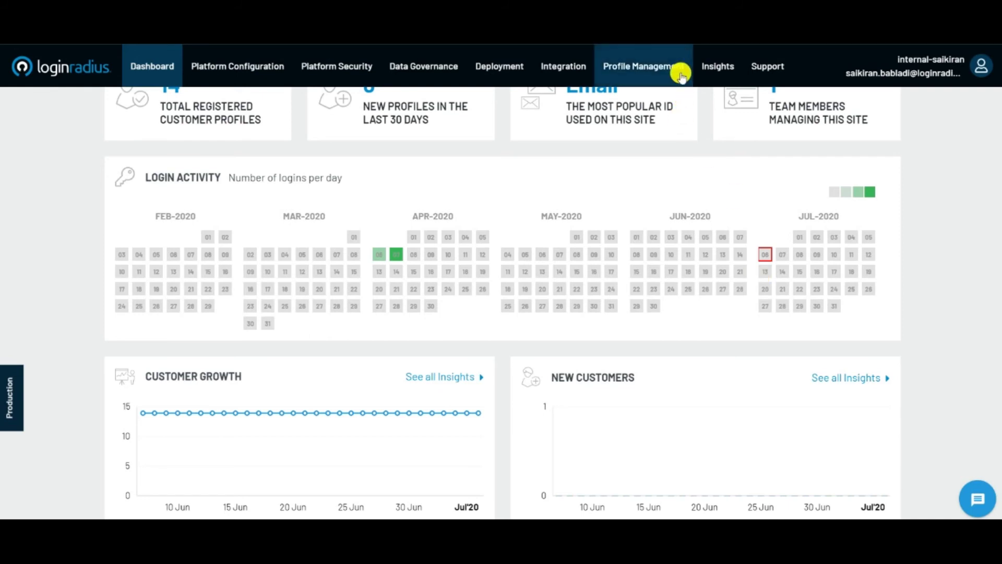
Step: Open Customer Management under Profile Management on the internal site and examine the customer search's domain, parameter and text options
{"action": "mouse_move", "coordinate": [678, 69]}
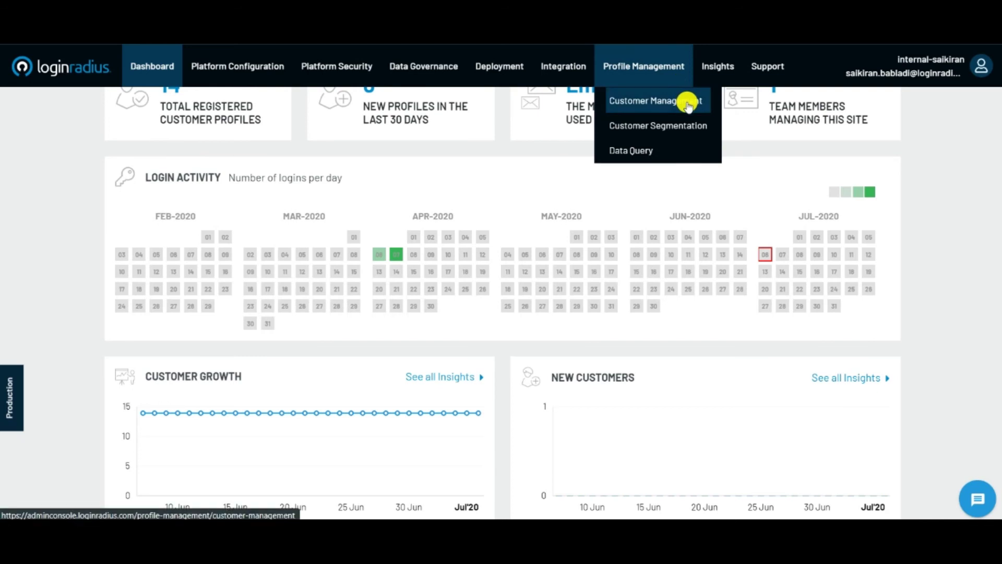
{"action": "left_click", "coordinate": [687, 100]}
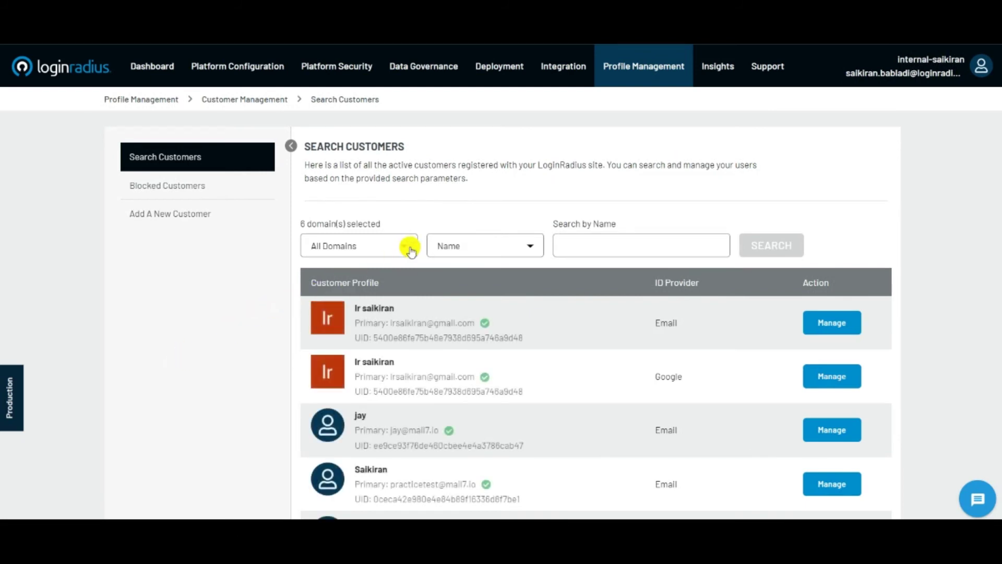
{"action": "left_click", "coordinate": [433, 253]}
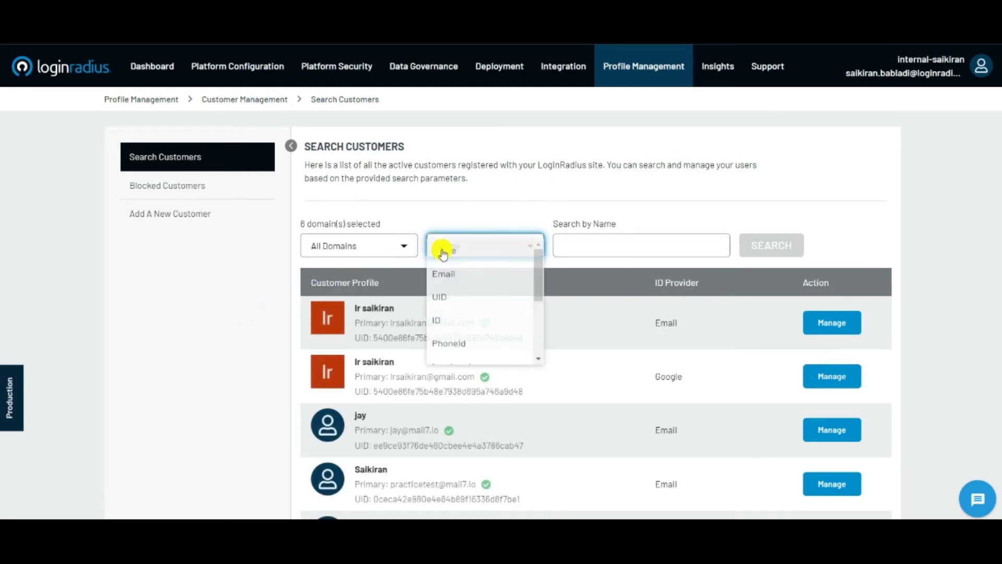
{"action": "left_click", "coordinate": [612, 249]}
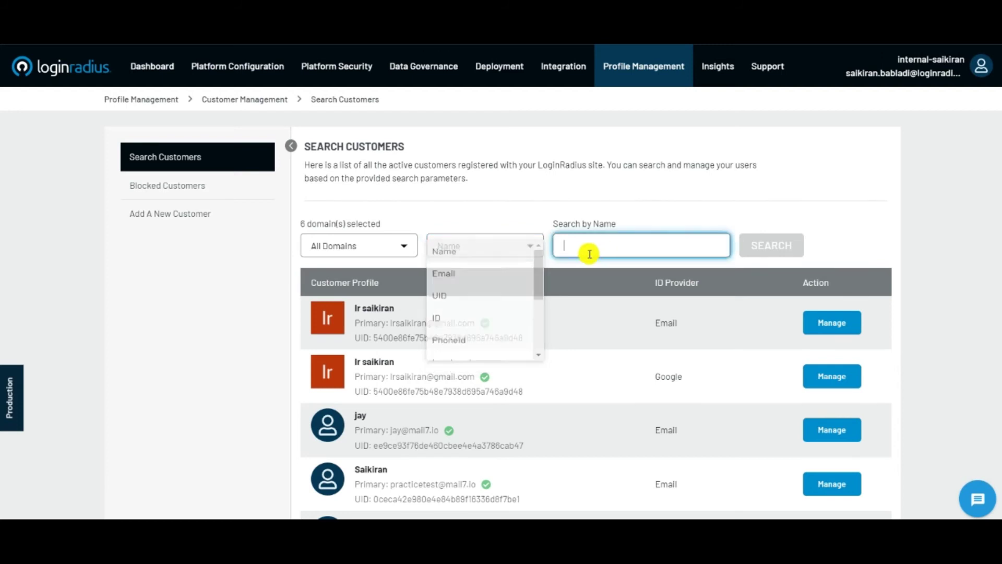
{"action": "left_click", "coordinate": [207, 326]}
{"action": "scroll", "coordinate": [253, 325], "scroll_direction": "down", "scroll_amount": 2}
{"action": "left_click", "coordinate": [397, 177]}
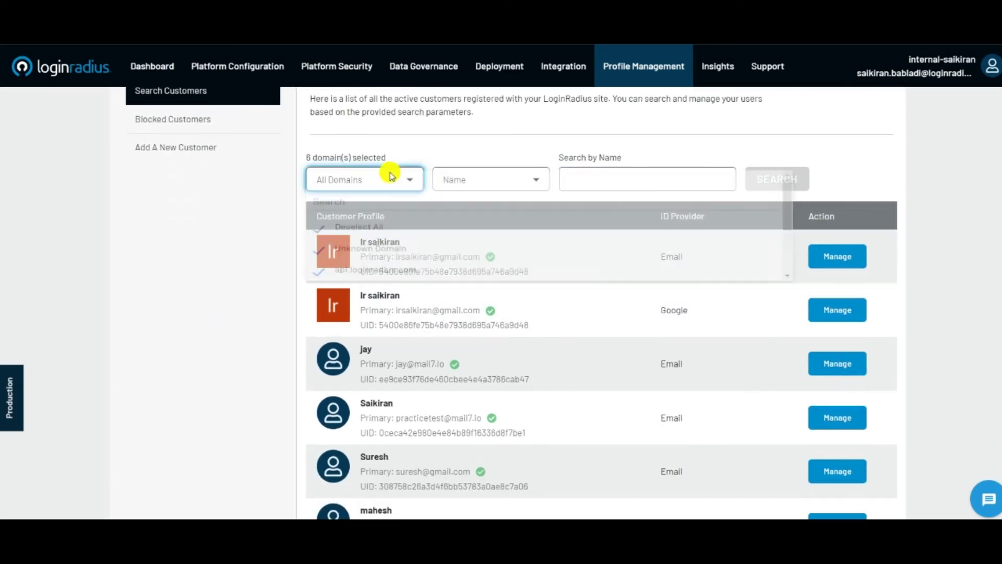
{"action": "left_click", "coordinate": [223, 255]}
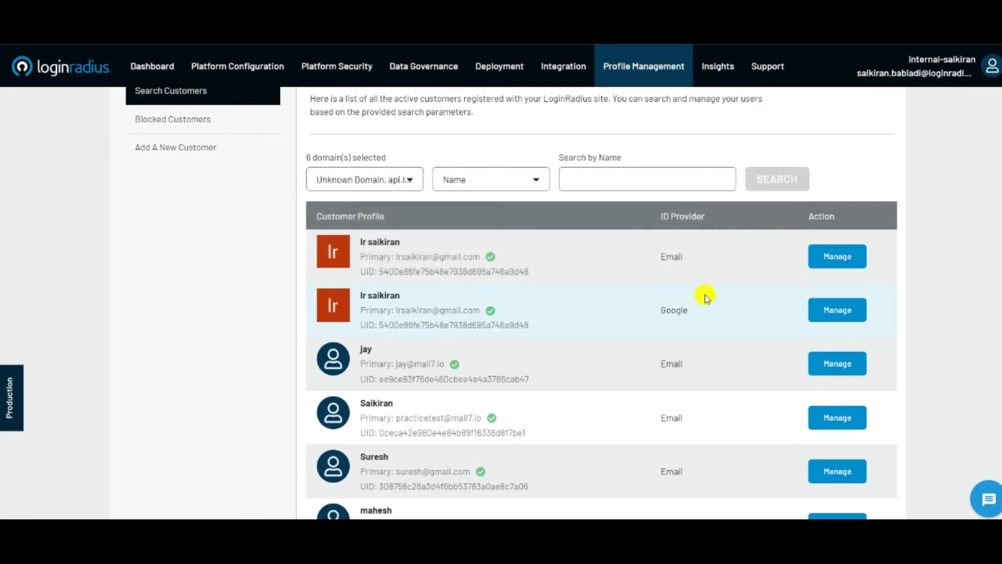
Step: Open the first listed customer's profile, examine its Activity, Social Info and Personal Info sections, and close it
{"action": "left_click", "coordinate": [830, 256]}
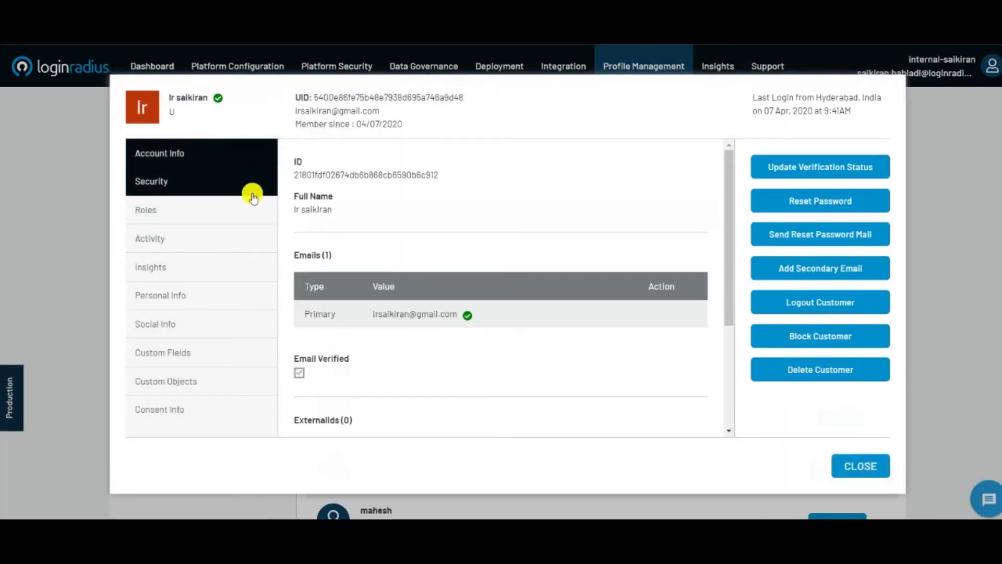
{"action": "left_click", "coordinate": [244, 247]}
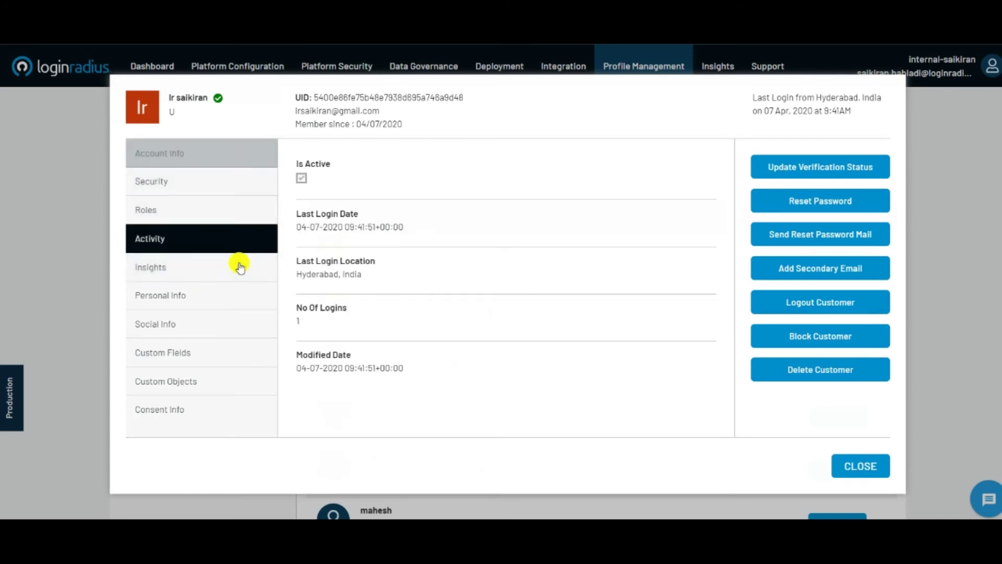
{"action": "left_click", "coordinate": [233, 320]}
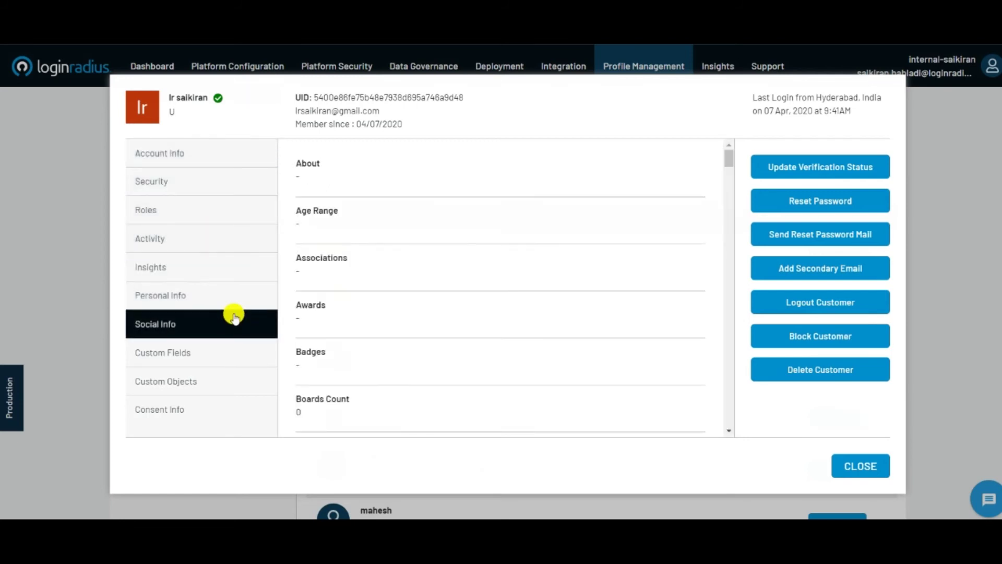
{"action": "left_click", "coordinate": [235, 301]}
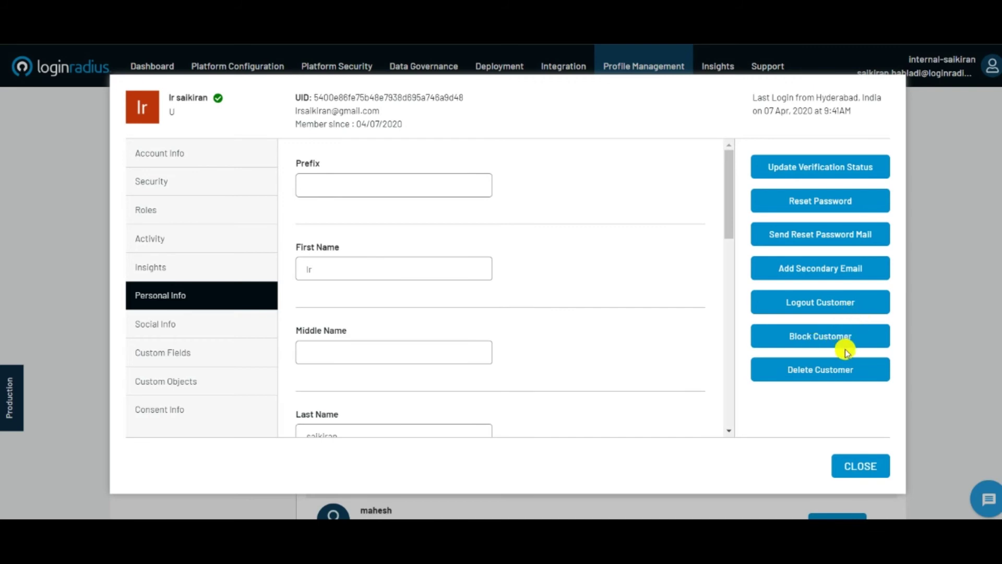
{"action": "left_click", "coordinate": [876, 473]}
Step: Review the Blocked Customers list and examine the Add A New Customer form's fields and country code options without submitting it
{"action": "left_click", "coordinate": [220, 121]}
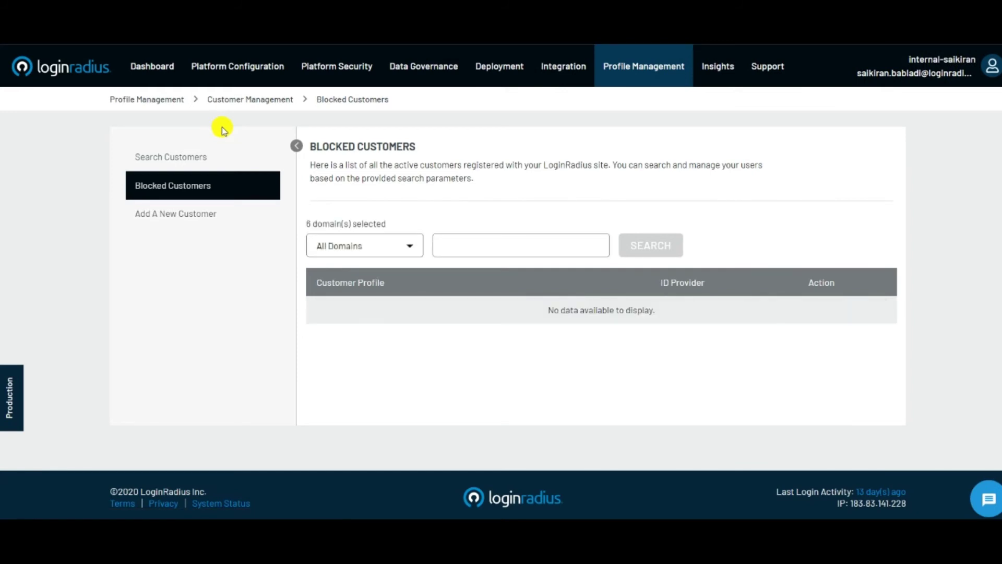
{"action": "left_click", "coordinate": [480, 252]}
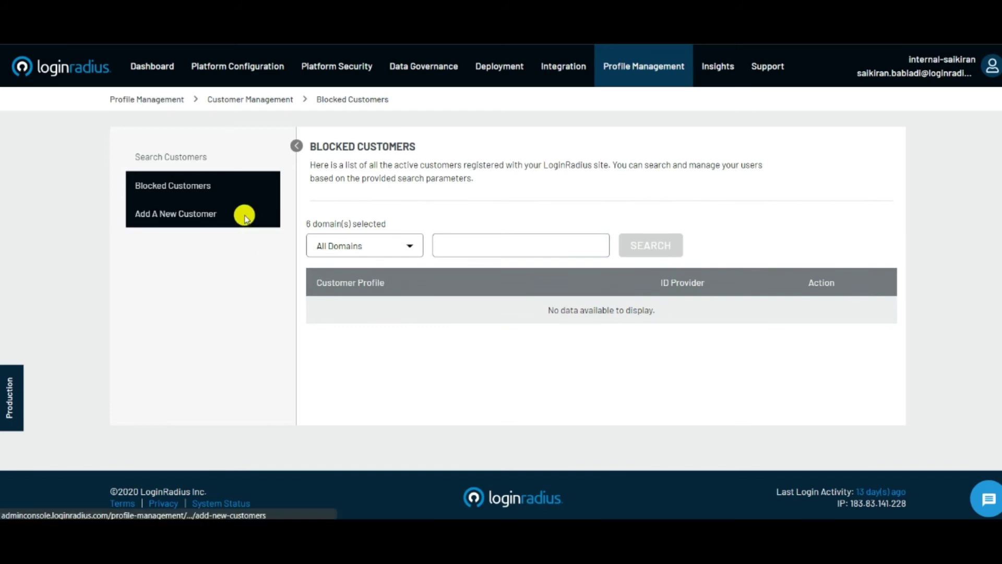
{"action": "left_click", "coordinate": [244, 215]}
{"action": "left_click", "coordinate": [376, 258]}
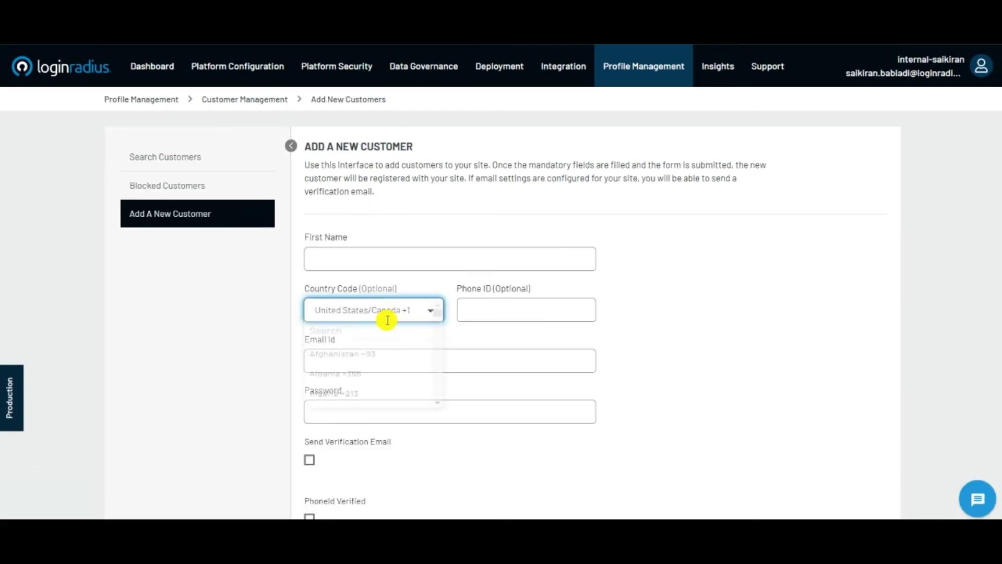
{"action": "left_click", "coordinate": [384, 317]}
{"action": "left_click", "coordinate": [566, 354]}
{"action": "scroll", "coordinate": [725, 261], "scroll_direction": "down", "scroll_amount": 2}
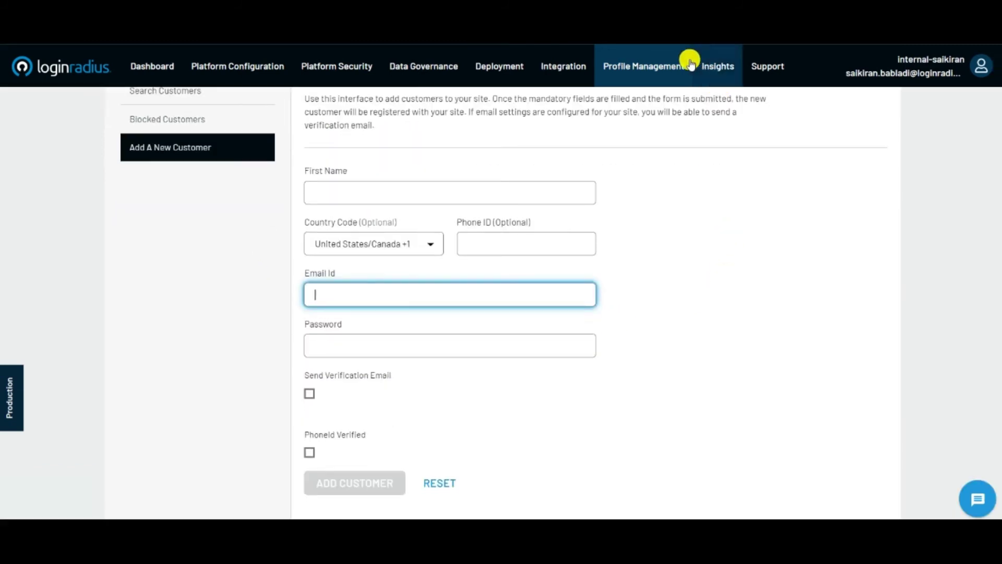
Step: Open Customer Segmentation under Profile Management, add an empty rule in Basic Segmentation, and examine its rule and operator options
{"action": "left_click", "coordinate": [685, 69]}
{"action": "left_click", "coordinate": [676, 126]}
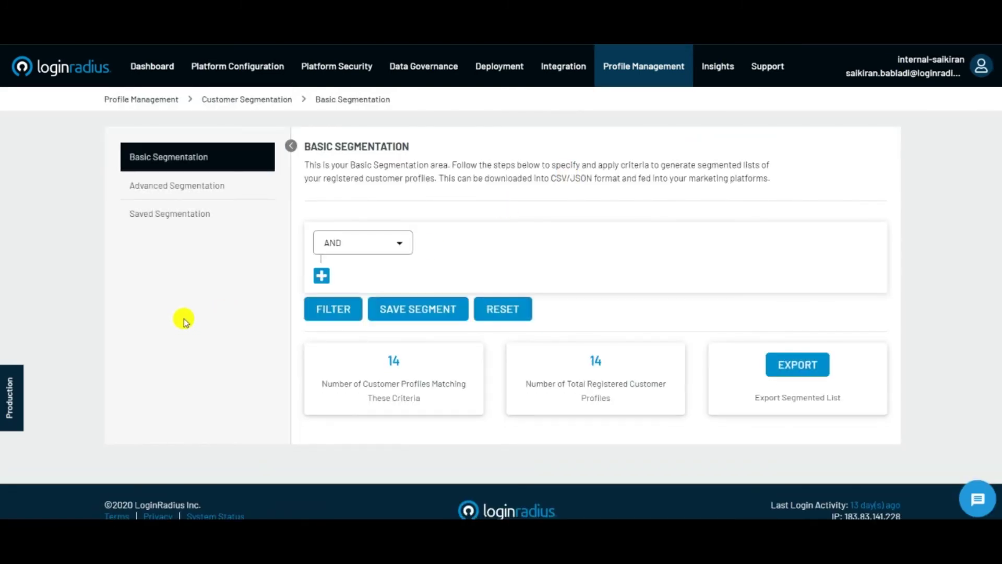
{"action": "left_click", "coordinate": [322, 279]}
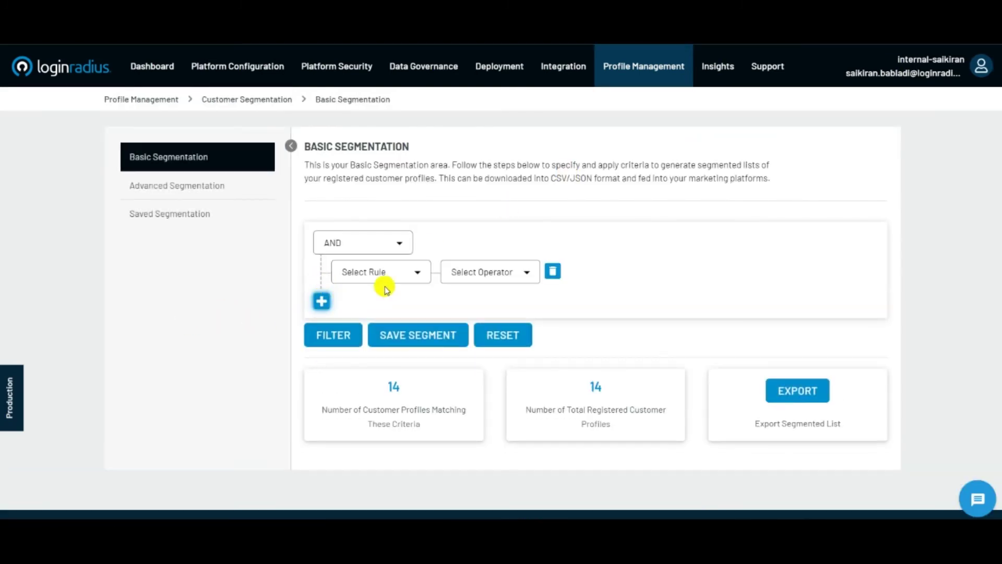
{"action": "left_click", "coordinate": [414, 271]}
{"action": "left_click", "coordinate": [525, 224]}
{"action": "left_click", "coordinate": [518, 272]}
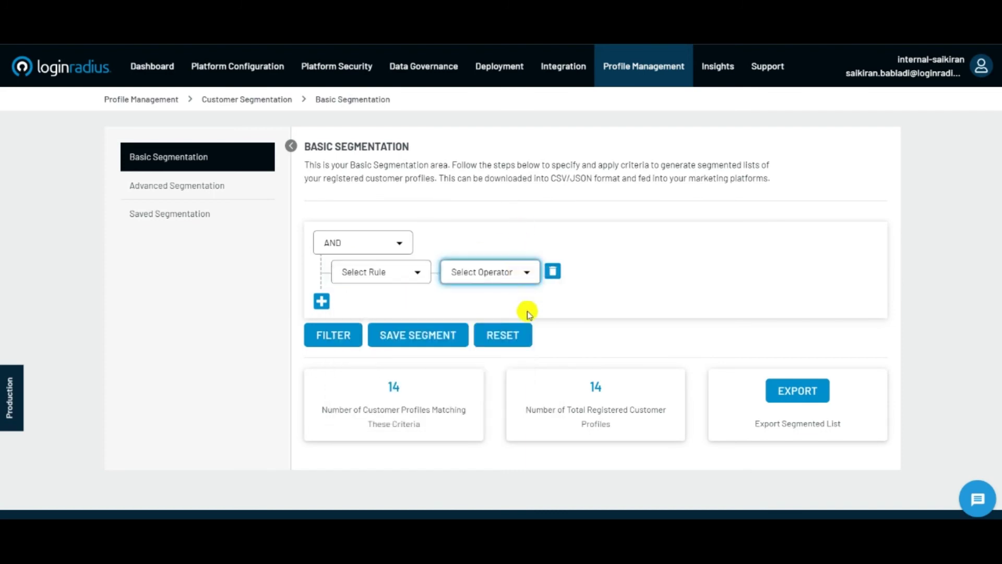
{"action": "left_click", "coordinate": [656, 255]}
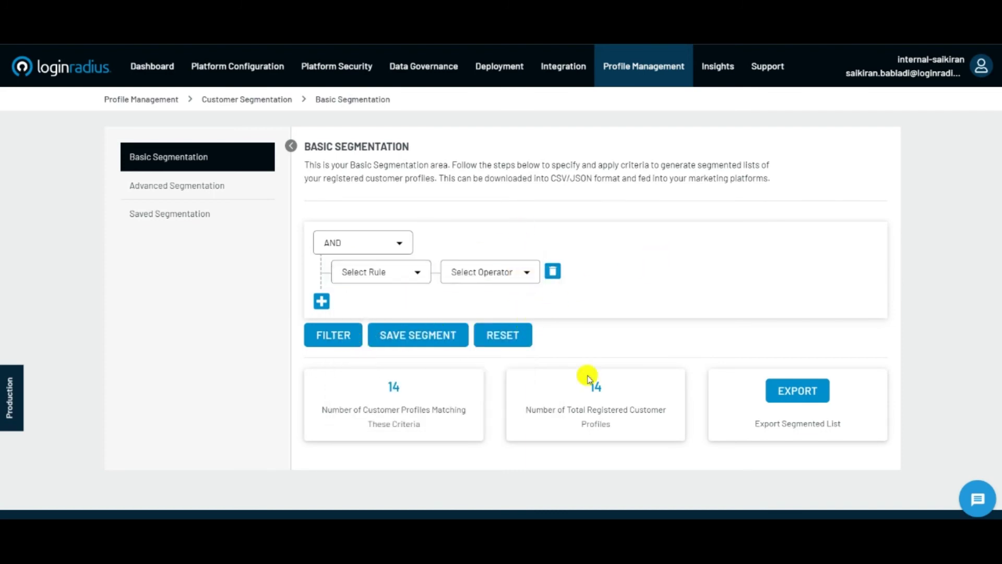
Step: Try to export the segmented list with the empty rule, and delete that rule from Basic Segmentation
{"action": "left_click", "coordinate": [803, 397]}
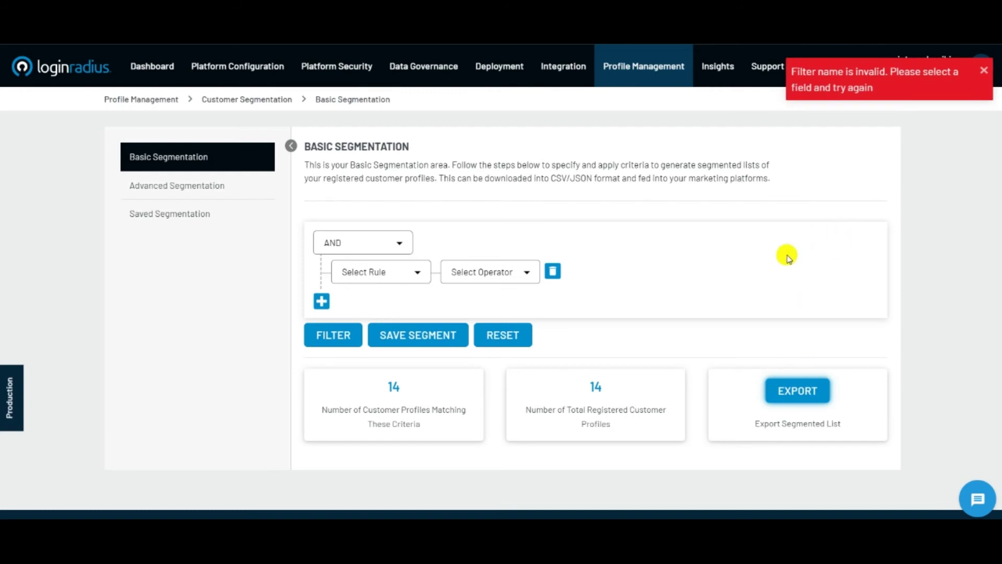
{"action": "left_click", "coordinate": [553, 272]}
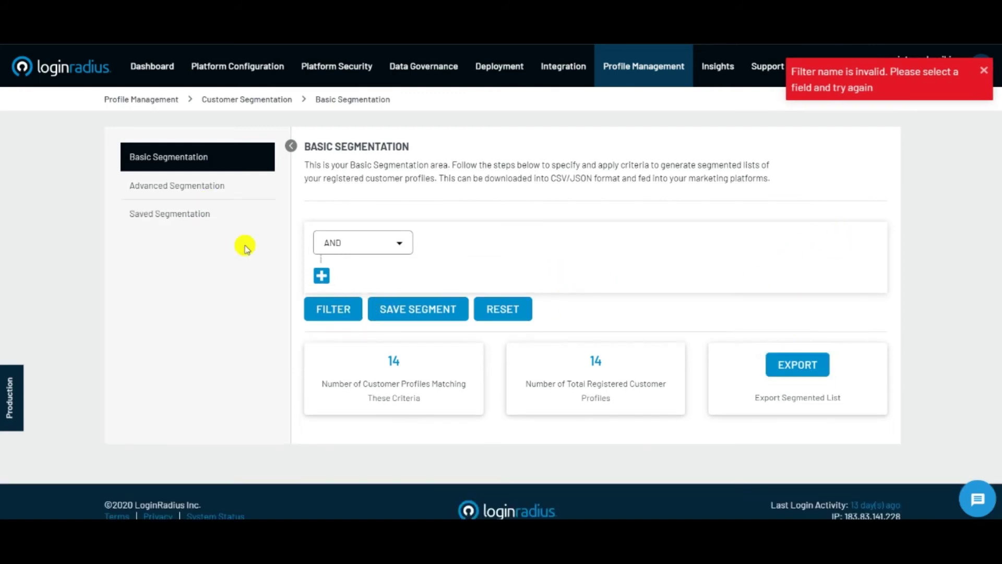
{"action": "scroll", "coordinate": [255, 277], "scroll_direction": "down", "scroll_amount": 1}
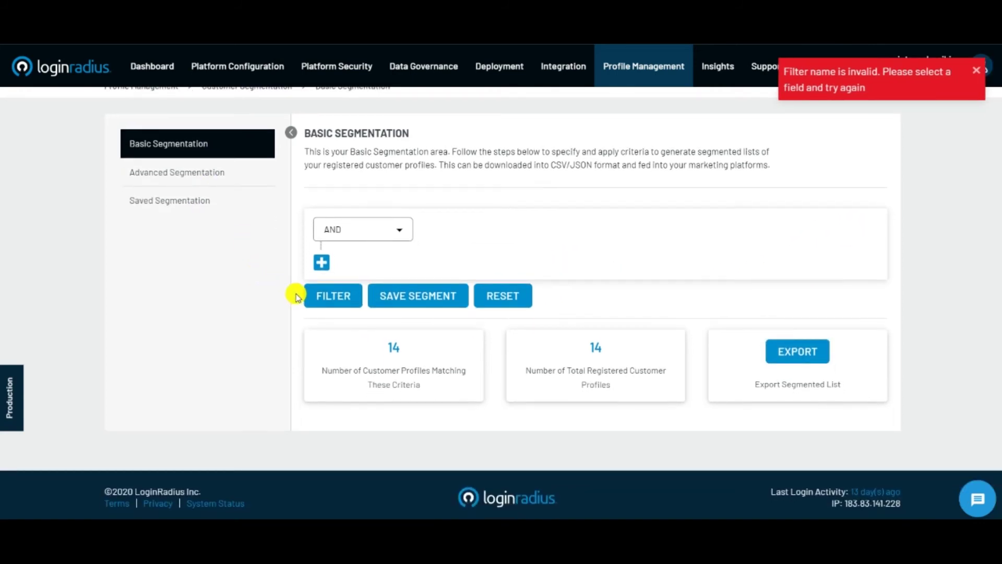
Step: Open Advanced Segmentation, add a group containing an empty rule to examine the field options, and review Saved Segmentation
{"action": "left_click", "coordinate": [219, 183]}
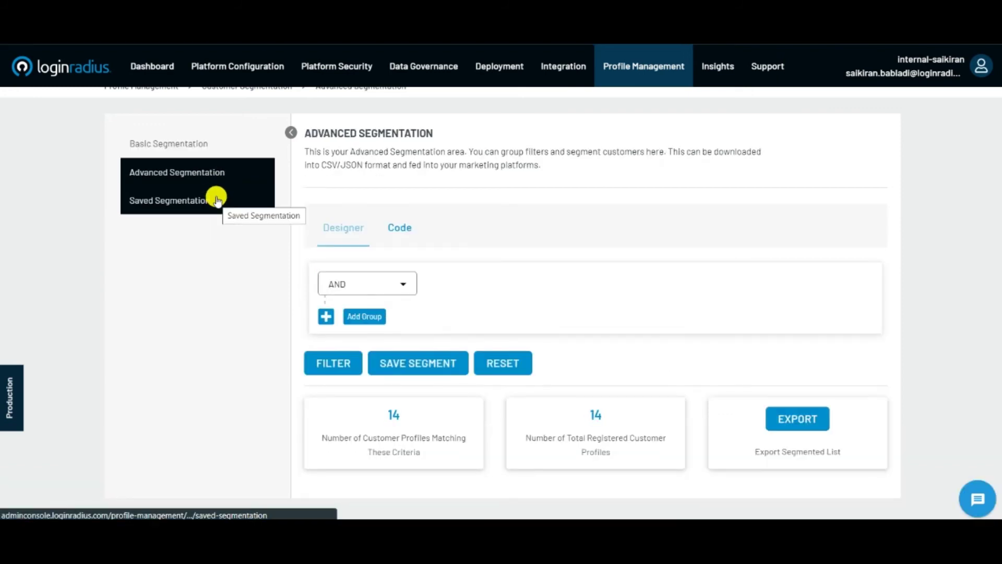
{"action": "left_click", "coordinate": [367, 317]}
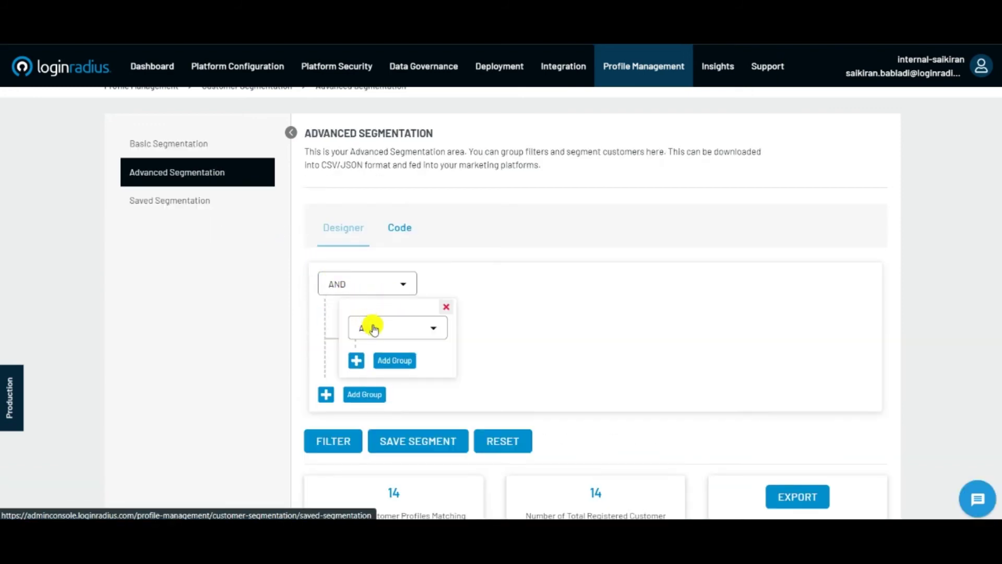
{"action": "left_click", "coordinate": [359, 364]}
{"action": "left_click", "coordinate": [452, 358]}
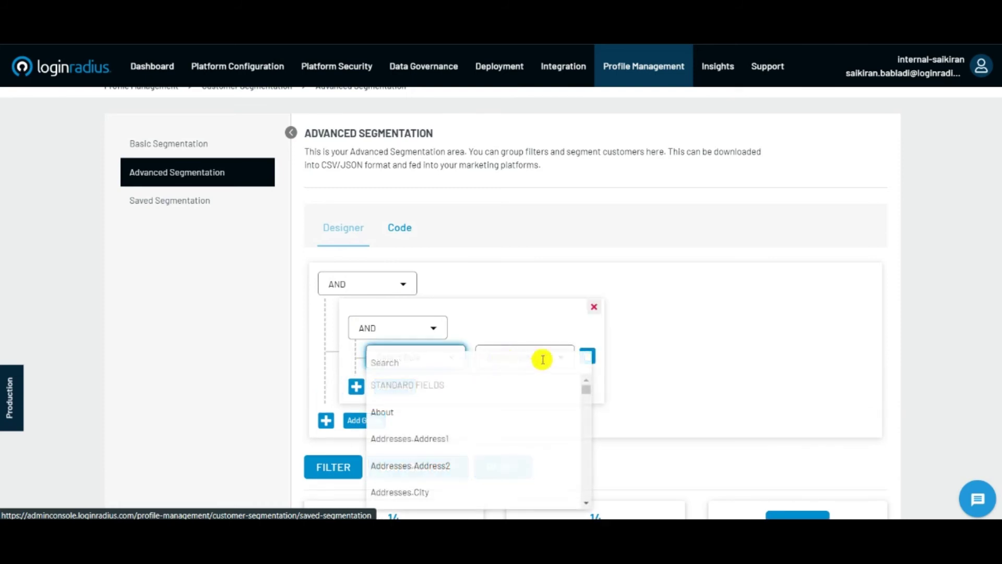
{"action": "left_click", "coordinate": [693, 346]}
{"action": "scroll", "coordinate": [711, 353], "scroll_direction": "down", "scroll_amount": 3}
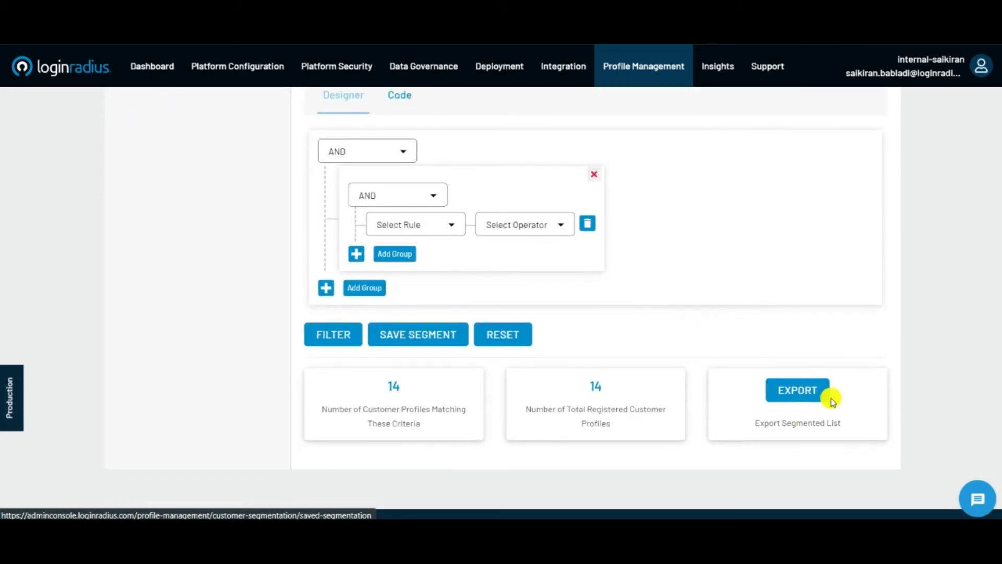
{"action": "scroll", "coordinate": [382, 406], "scroll_direction": "up", "scroll_amount": 1}
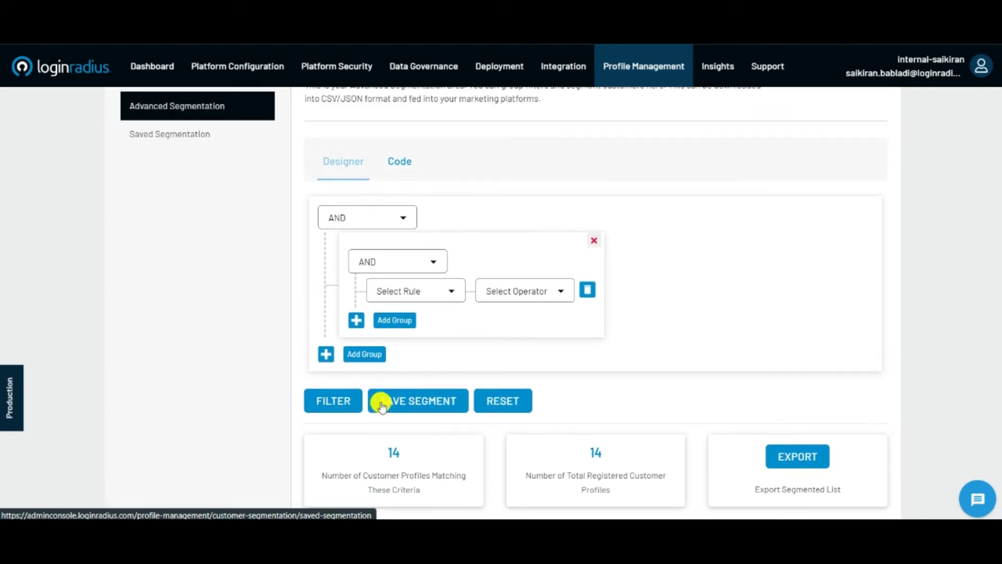
{"action": "left_click", "coordinate": [219, 137]}
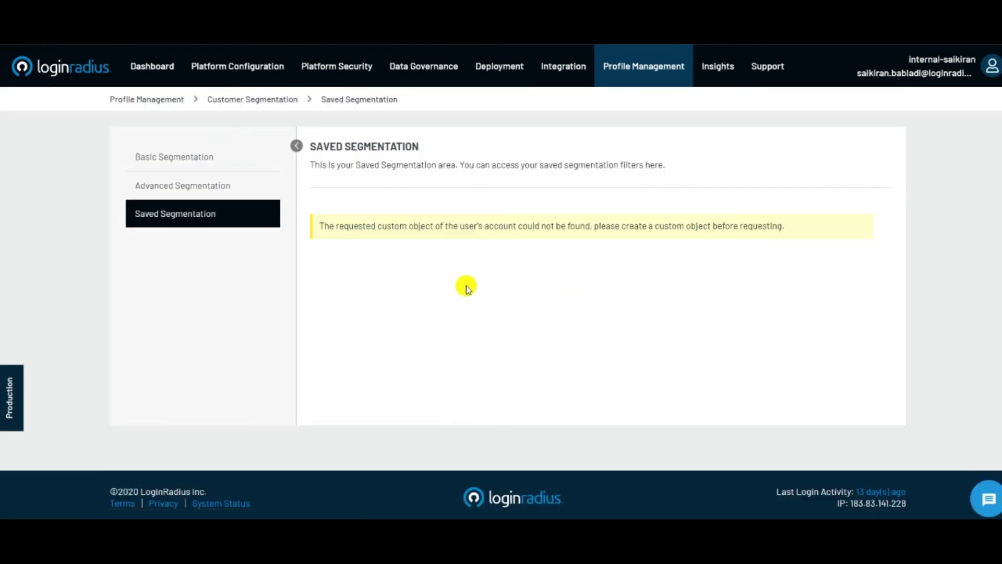
Step: Open Data Query under Profile Management, add an empty rule to the Customer Query, and examine the AND/OR and rule options
{"action": "mouse_move", "coordinate": [661, 81]}
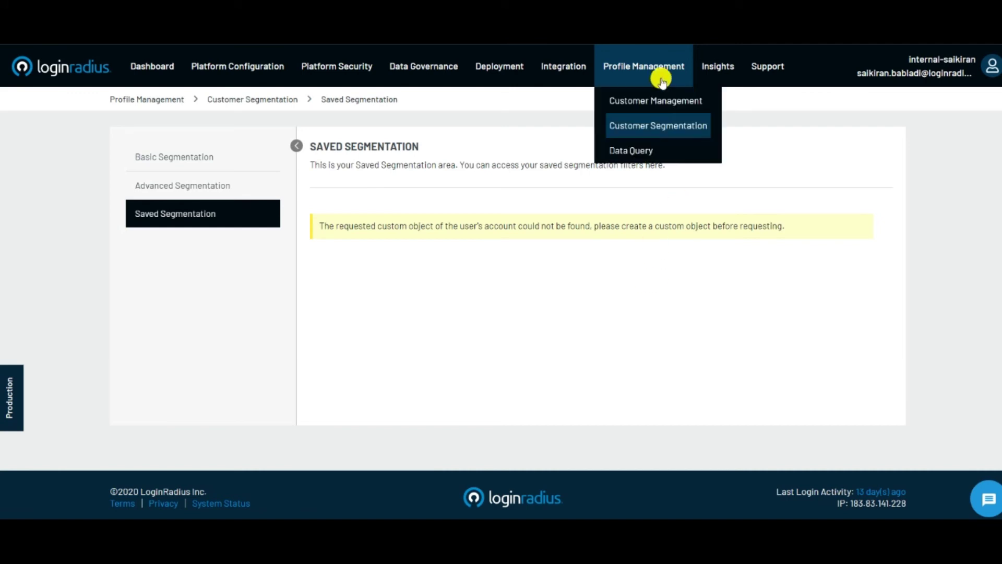
{"action": "left_click", "coordinate": [673, 149]}
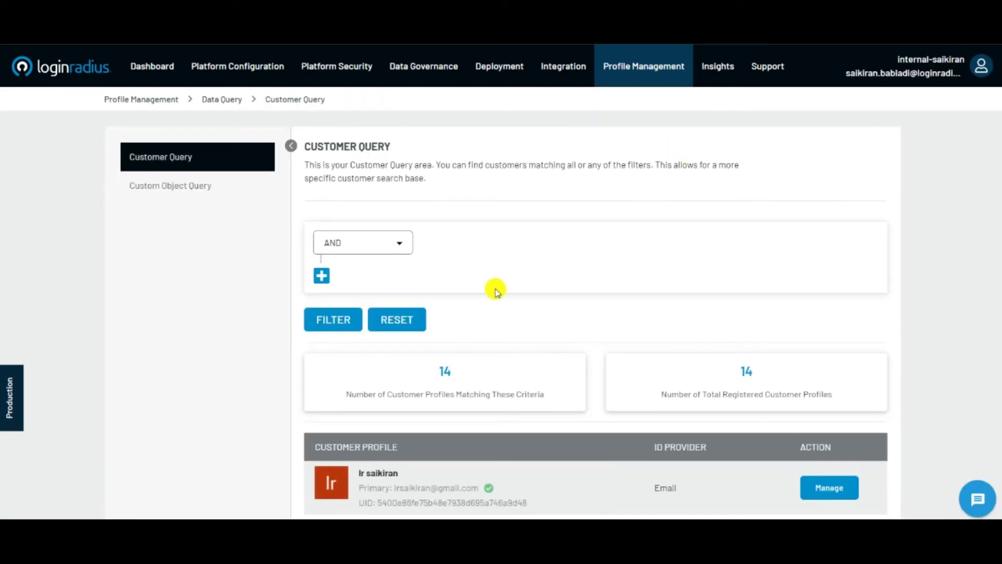
{"action": "left_click", "coordinate": [319, 275]}
{"action": "left_click", "coordinate": [380, 245]}
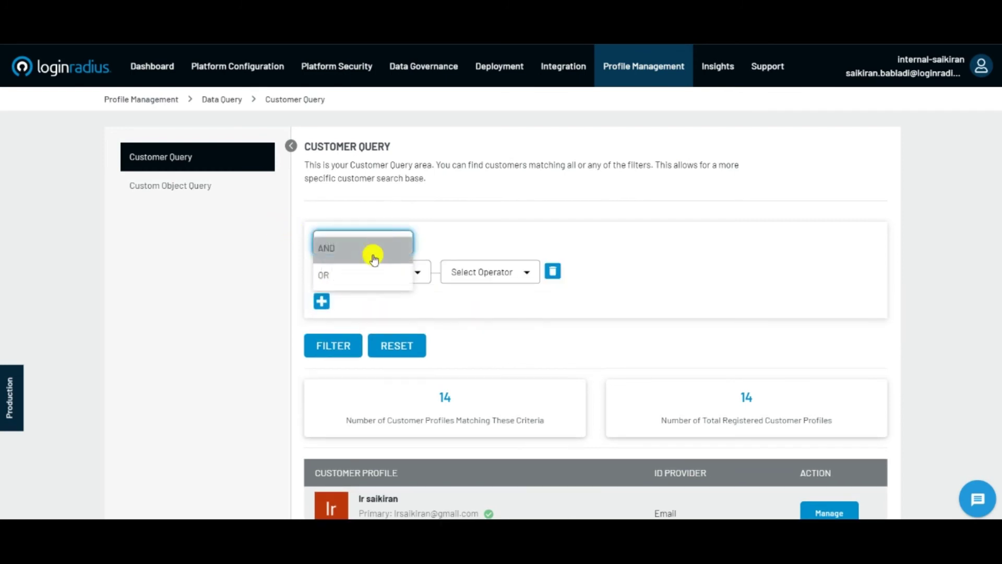
{"action": "left_click", "coordinate": [442, 243]}
{"action": "left_click", "coordinate": [409, 272]}
{"action": "left_click", "coordinate": [527, 232]}
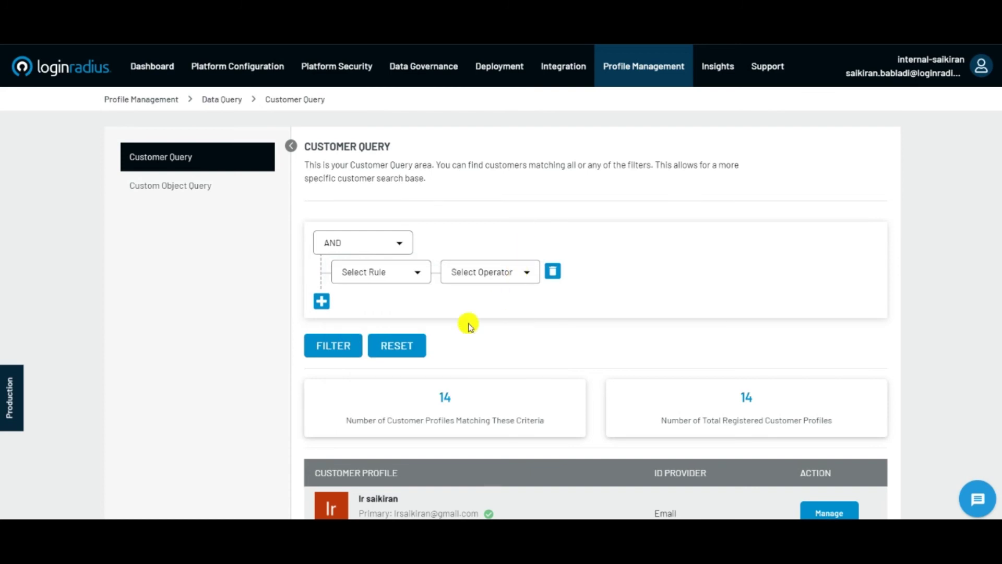
{"action": "scroll", "coordinate": [468, 317], "scroll_direction": "down", "scroll_amount": 3}
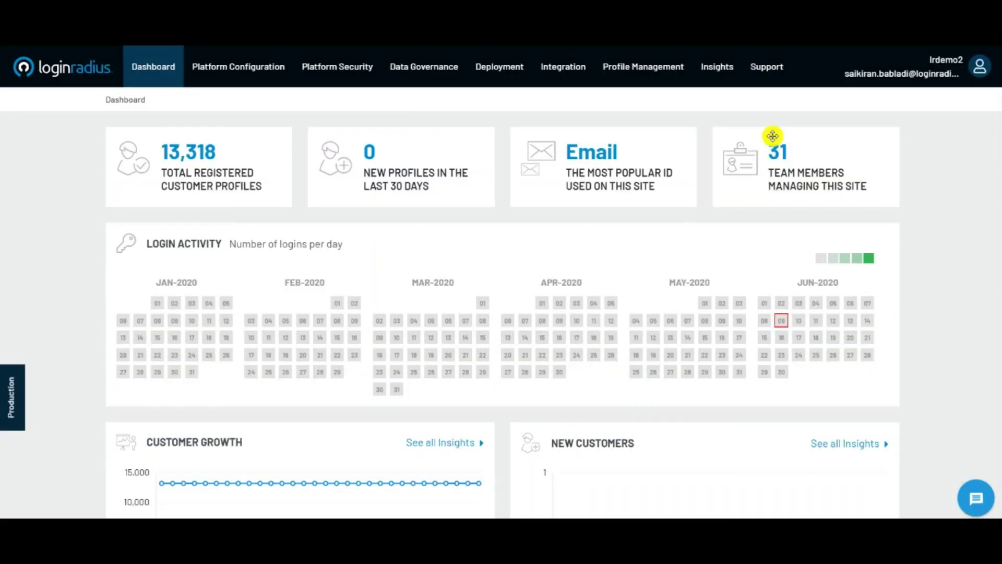
Step: Open the Insights Overview on the lrdemo2 site and examine the login activity, daily customer profiles and period statistics
{"action": "left_click", "coordinate": [734, 80]}
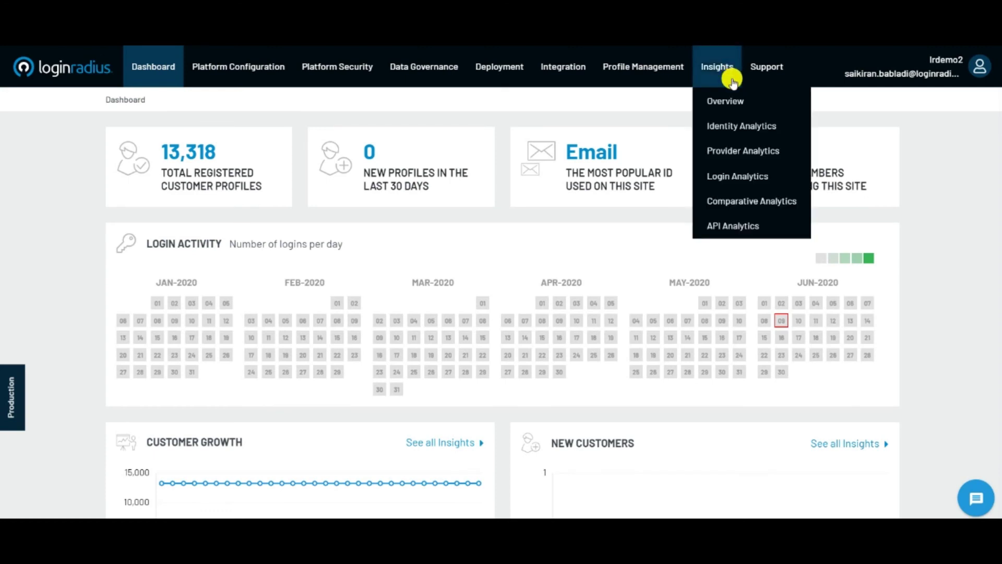
{"action": "left_click", "coordinate": [733, 111]}
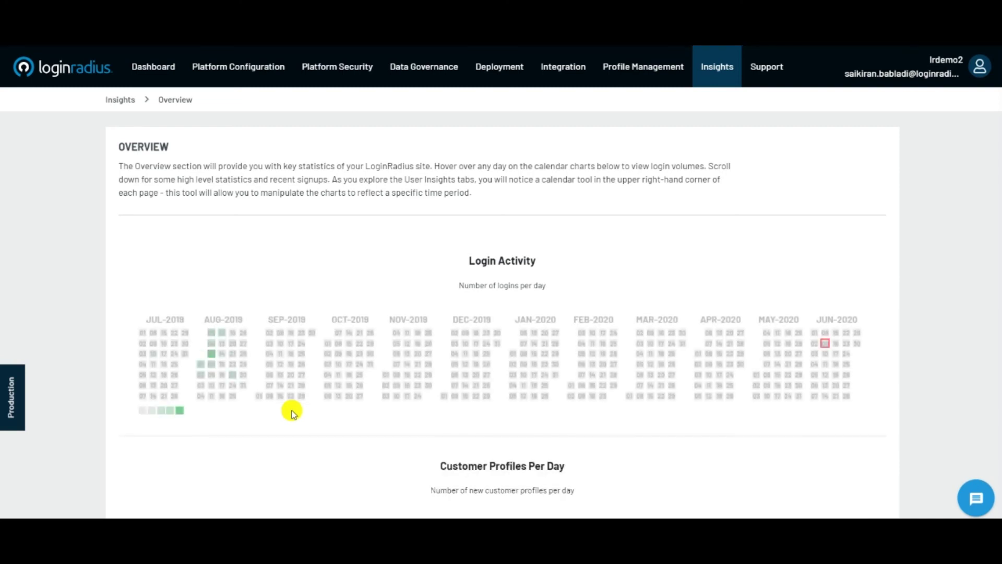
{"action": "left_click", "coordinate": [732, 65]}
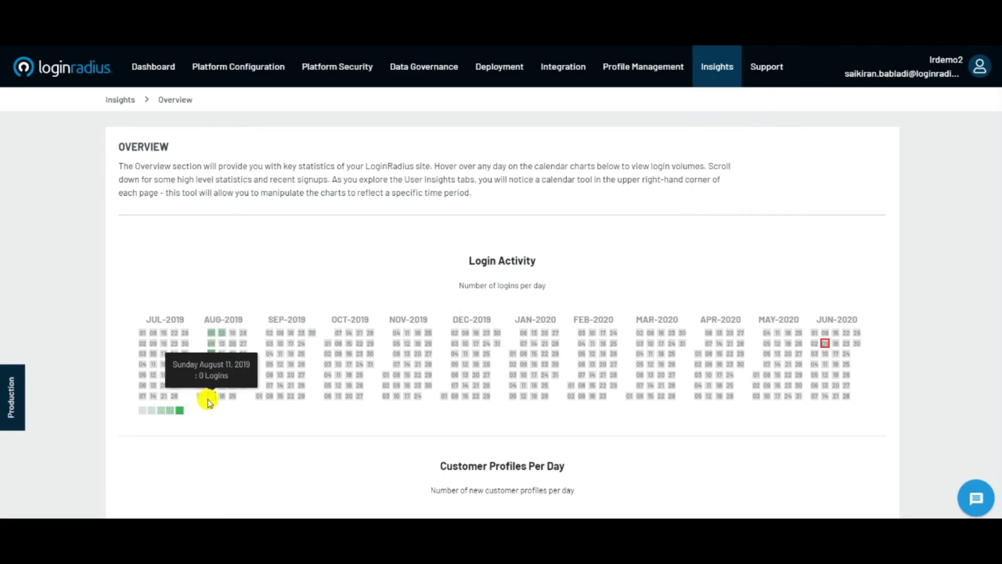
{"action": "scroll", "coordinate": [627, 264], "scroll_direction": "down", "scroll_amount": 4}
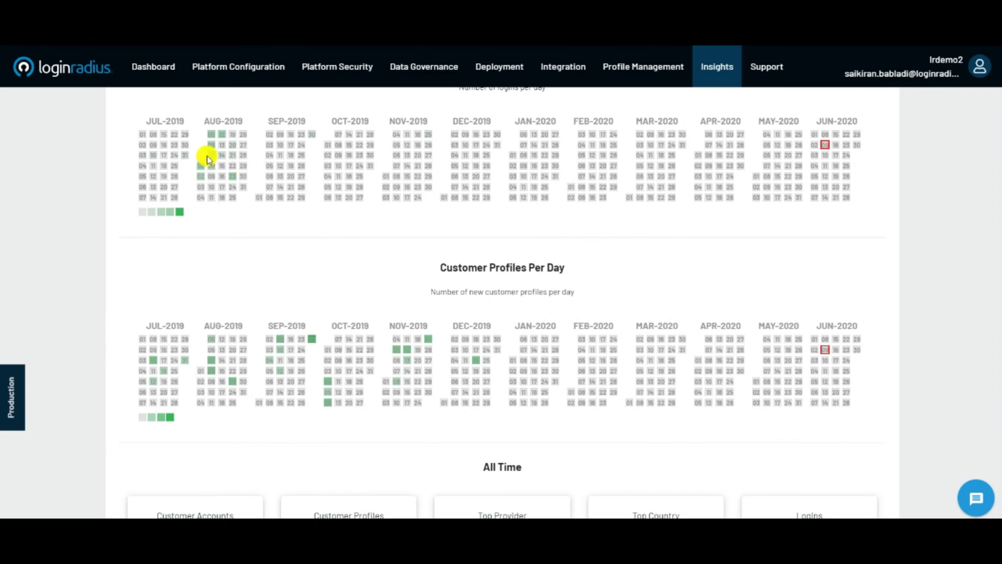
{"action": "mouse_move", "coordinate": [211, 158]}
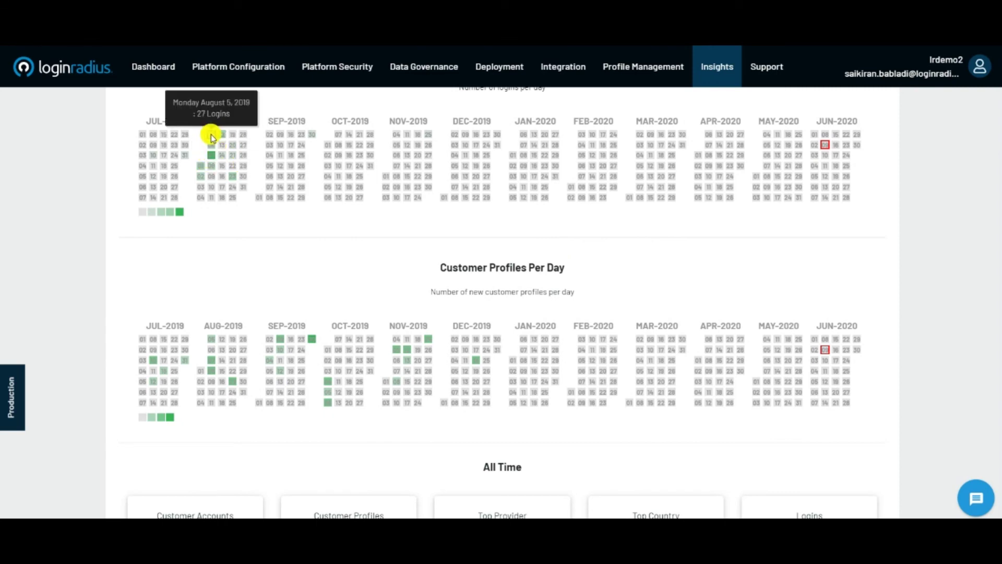
{"action": "scroll", "coordinate": [676, 285], "scroll_direction": "down", "scroll_amount": 5}
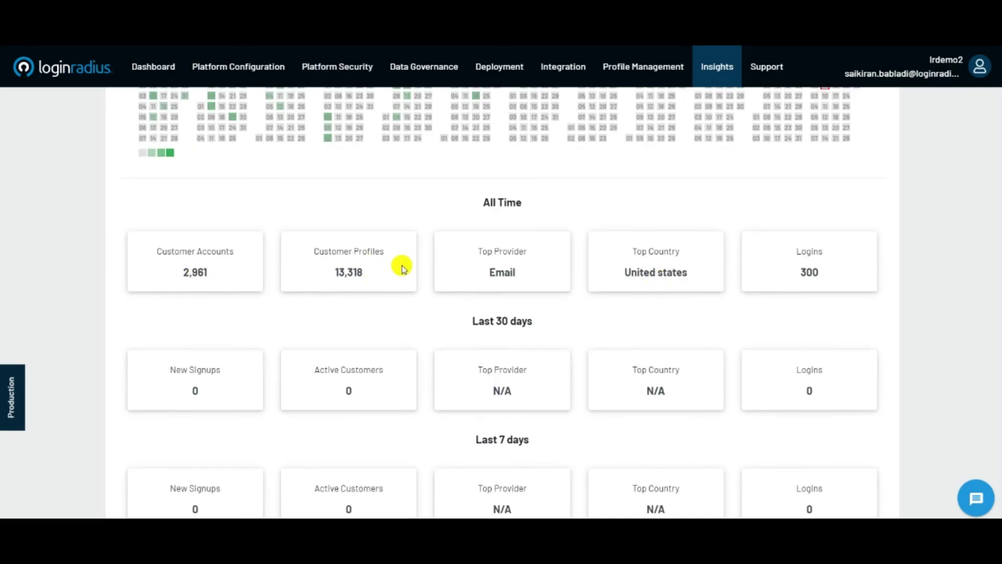
{"action": "scroll", "coordinate": [821, 374], "scroll_direction": "down", "scroll_amount": 3}
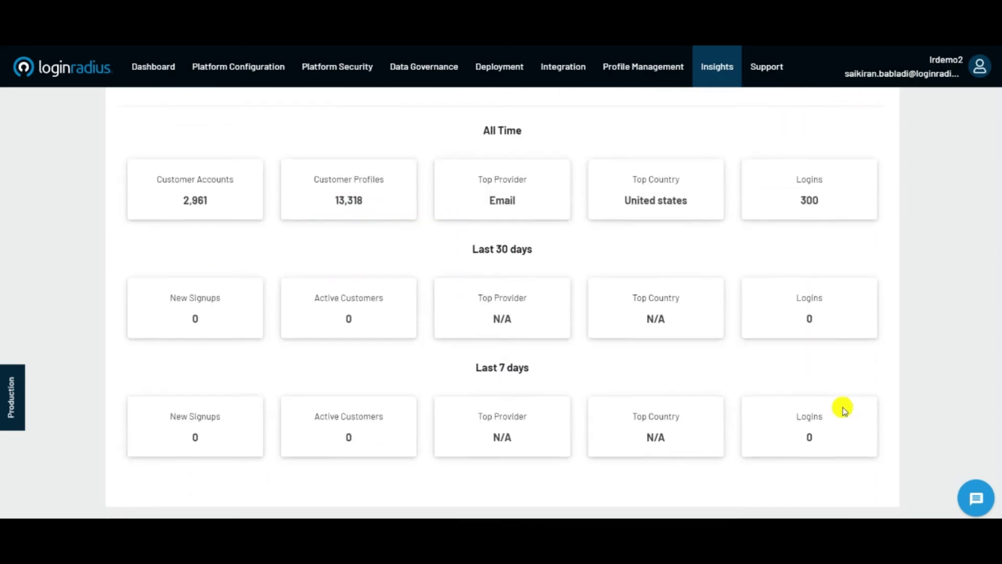
Step: Open Identity Analytics under Insights and examine the Customer Stats figures and filters
{"action": "mouse_move", "coordinate": [715, 88]}
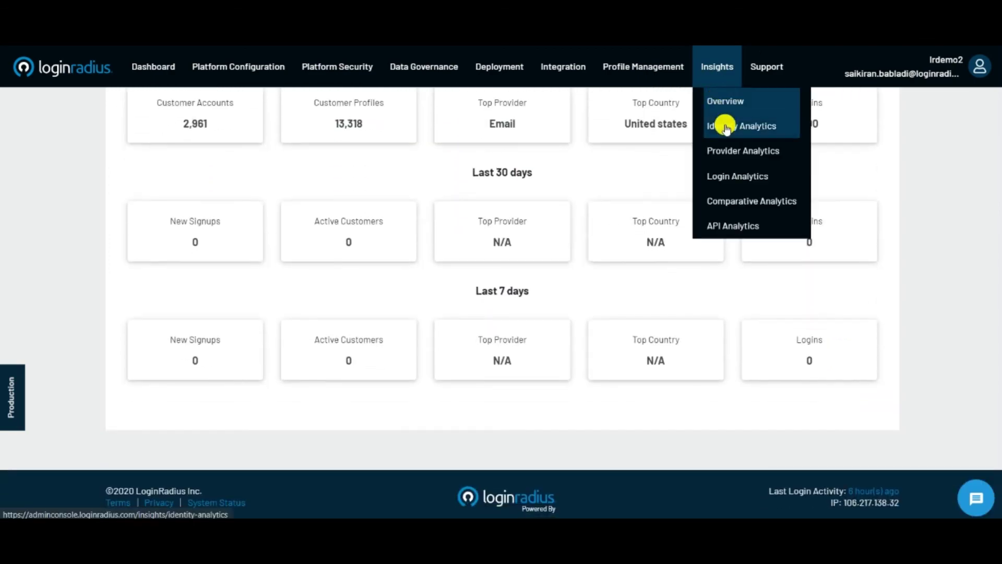
{"action": "left_click", "coordinate": [722, 126]}
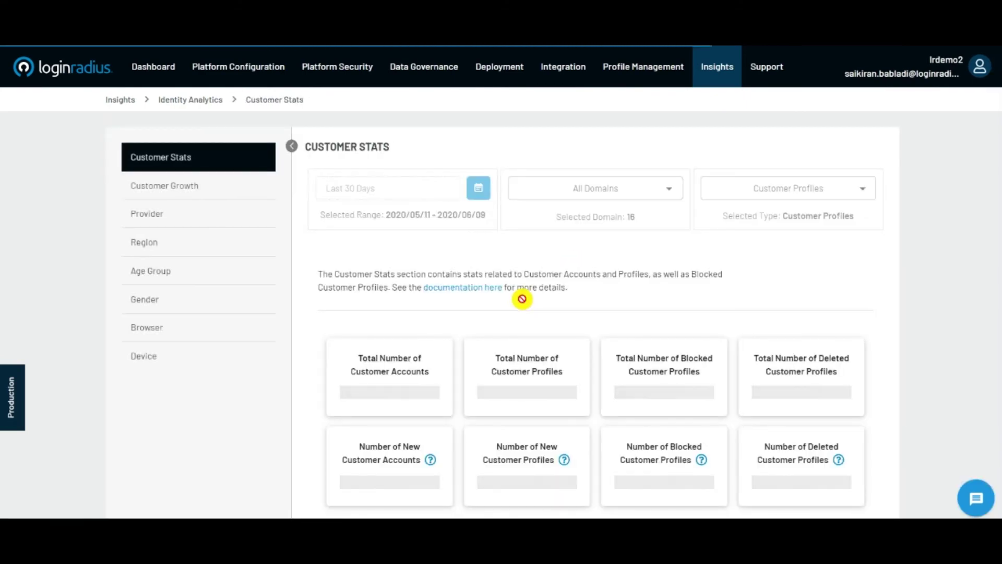
{"action": "left_click", "coordinate": [484, 194]}
{"action": "left_click", "coordinate": [791, 277]}
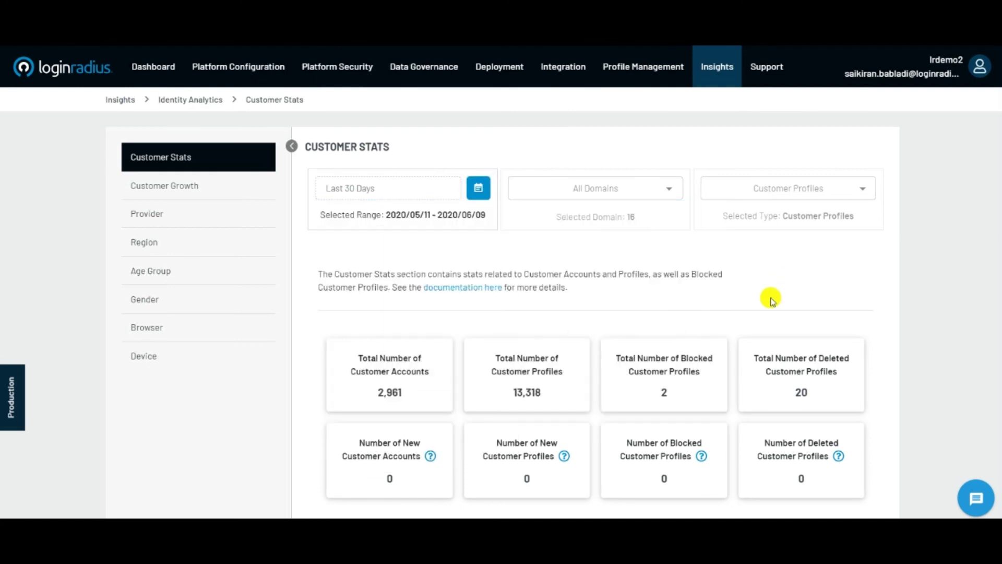
{"action": "scroll", "coordinate": [527, 299], "scroll_direction": "down", "scroll_amount": 1}
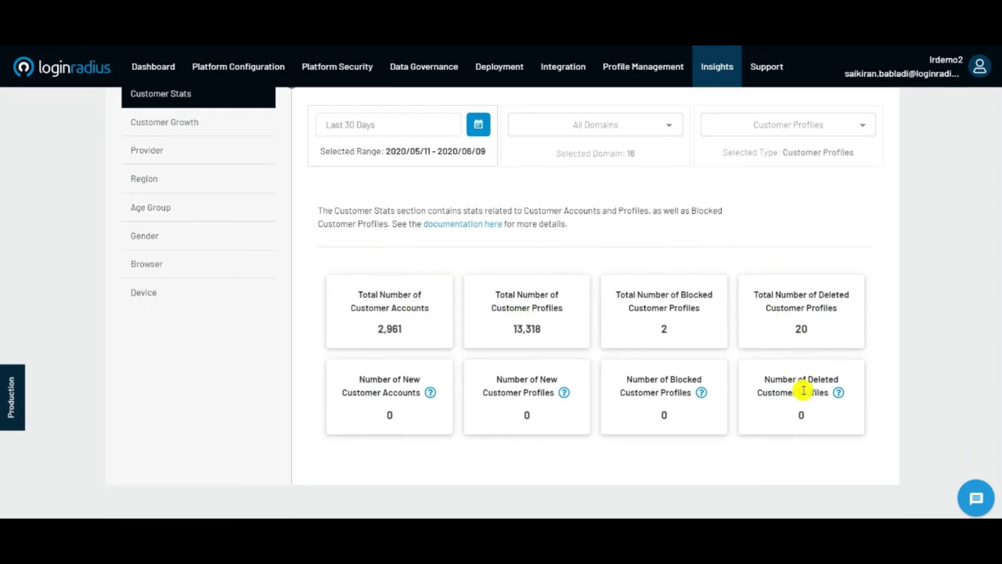
{"action": "scroll", "coordinate": [376, 391], "scroll_direction": "up", "scroll_amount": 1}
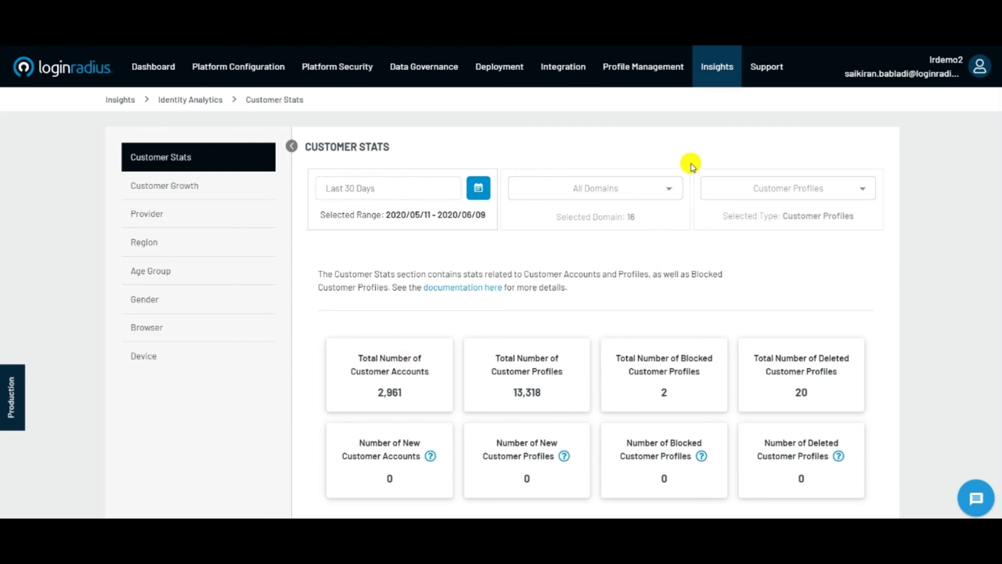
Step: Open Provider Analytics and examine the Daily Distribution date options, picking the All Time range in the calendar
{"action": "mouse_move", "coordinate": [725, 79]}
{"action": "left_click", "coordinate": [788, 150]}
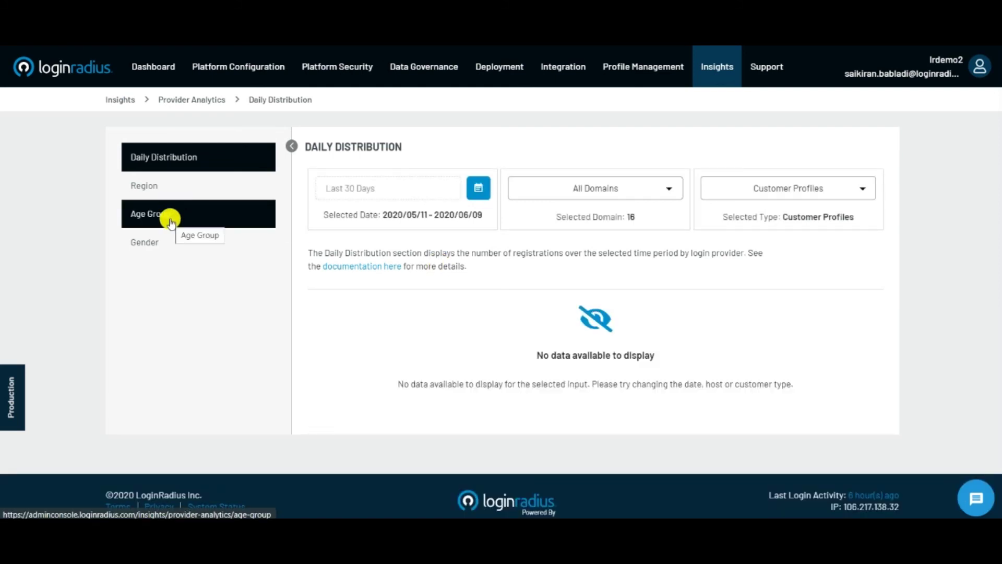
{"action": "left_click", "coordinate": [475, 189]}
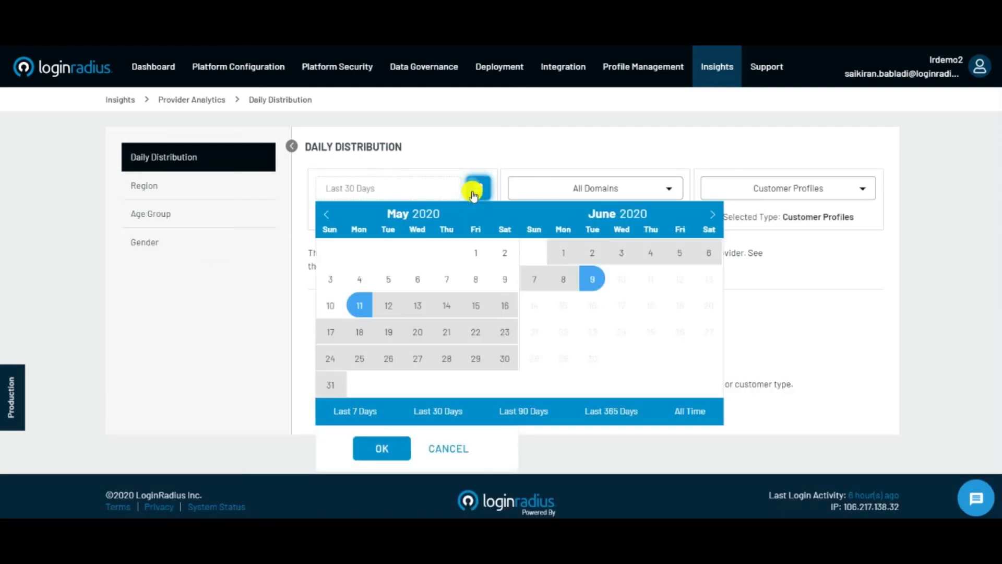
{"action": "left_click", "coordinate": [686, 414]}
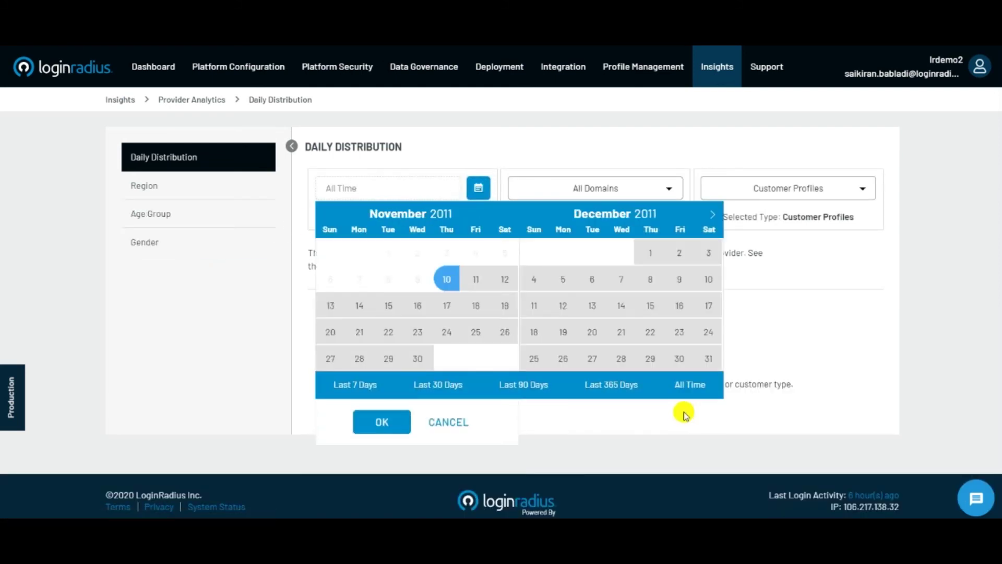
{"action": "left_click", "coordinate": [768, 167]}
Step: Open Login Analytics and examine the domain filter of the Login Stats report
{"action": "mouse_move", "coordinate": [727, 68]}
{"action": "left_click", "coordinate": [739, 174]}
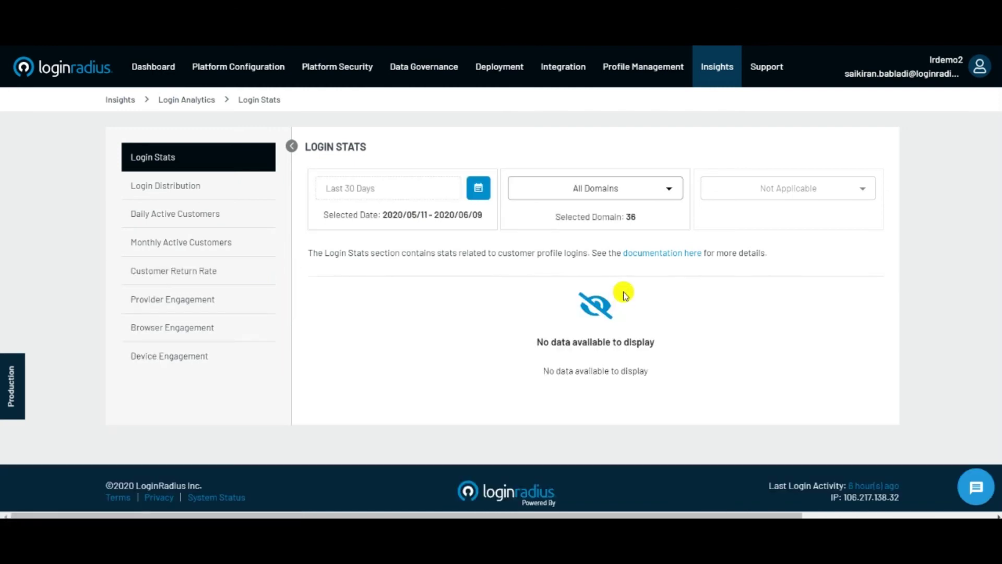
{"action": "left_click", "coordinate": [655, 188]}
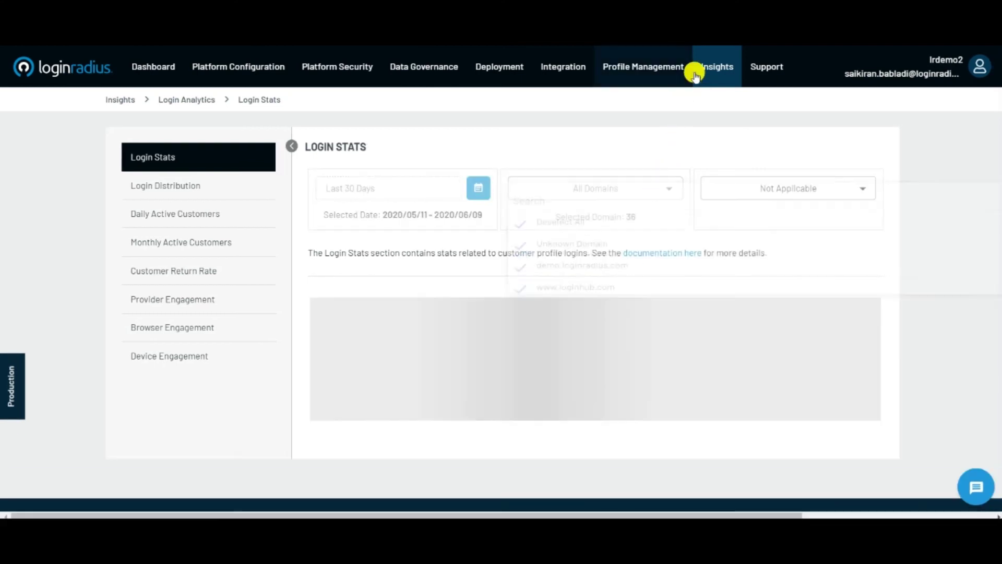
Step: Open Comparative Analytics and examine the Month Comparison chart with its customer type and month selection options
{"action": "mouse_move", "coordinate": [704, 82]}
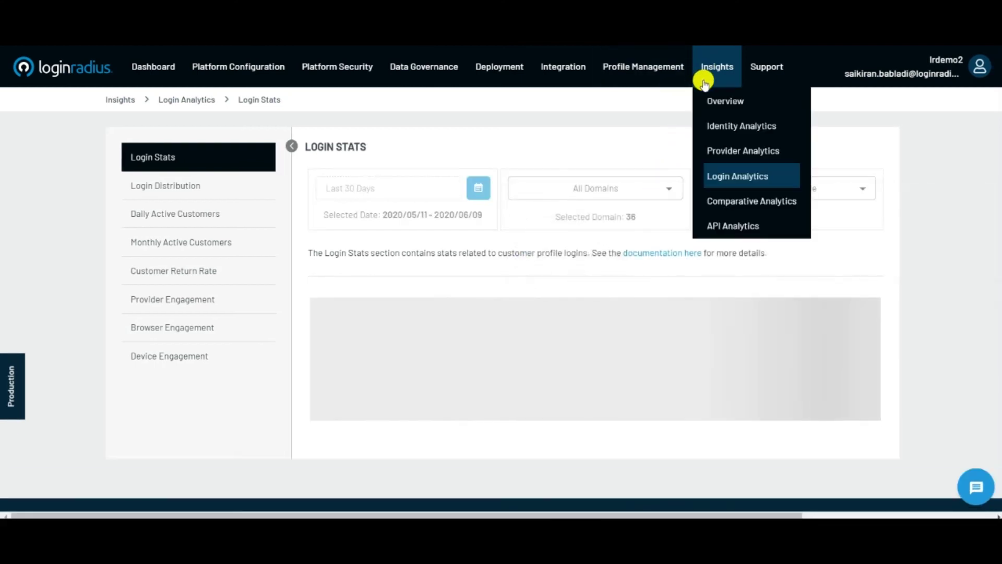
{"action": "left_click", "coordinate": [716, 201]}
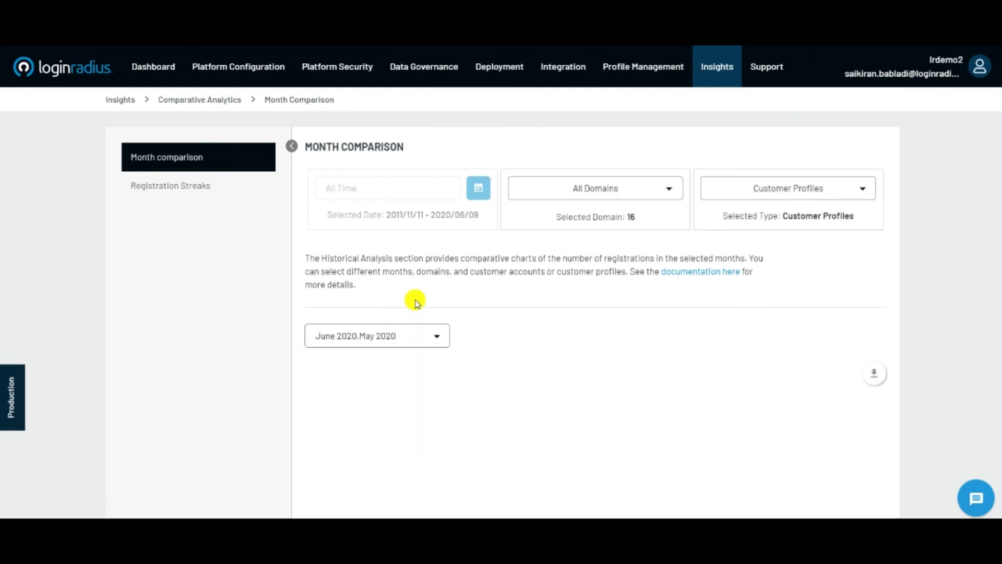
{"action": "scroll", "coordinate": [427, 331], "scroll_direction": "down", "scroll_amount": 2}
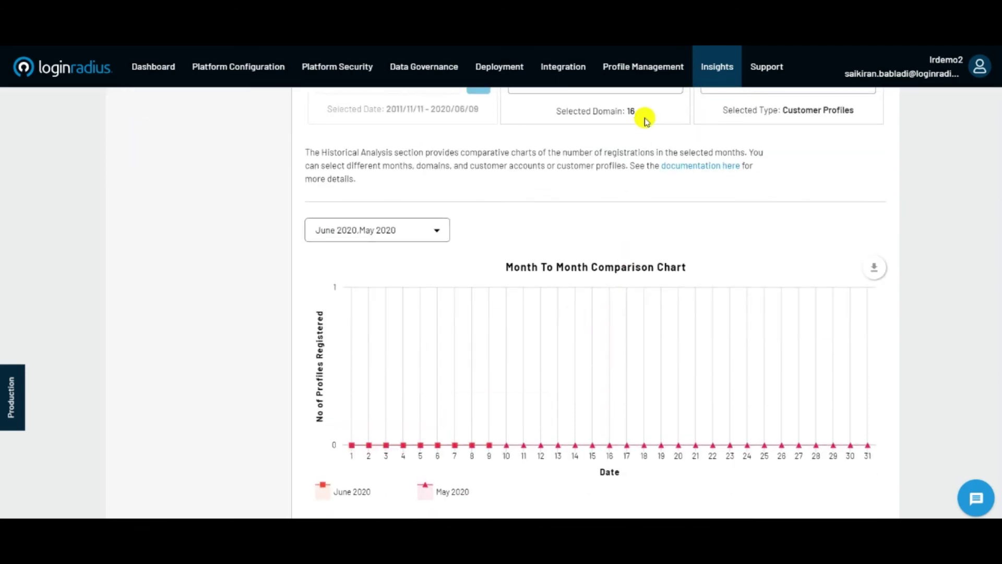
{"action": "scroll", "coordinate": [645, 125], "scroll_direction": "up", "scroll_amount": 2}
{"action": "left_click", "coordinate": [766, 201]}
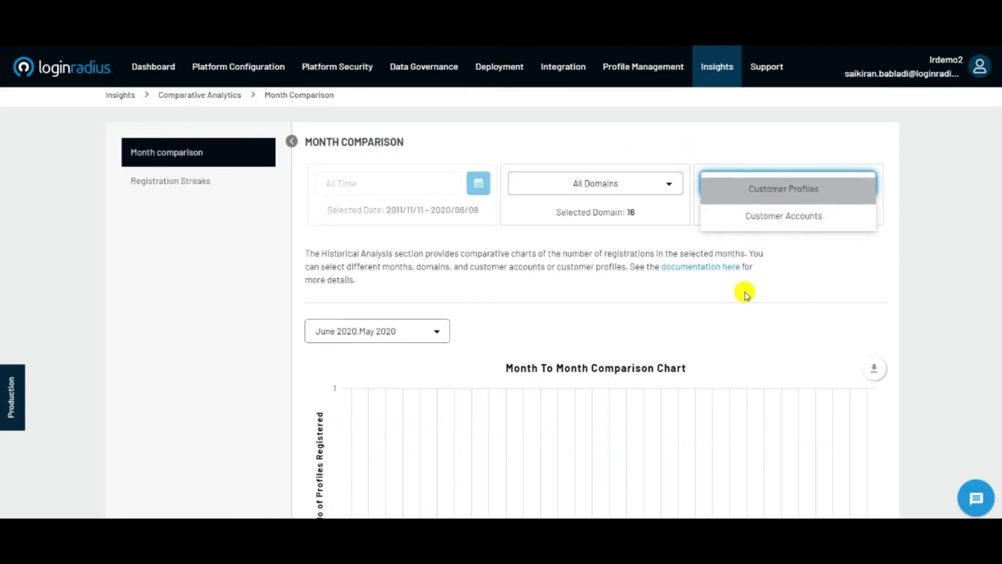
{"action": "scroll", "coordinate": [743, 290], "scroll_direction": "down", "scroll_amount": 3}
{"action": "left_click", "coordinate": [396, 222]}
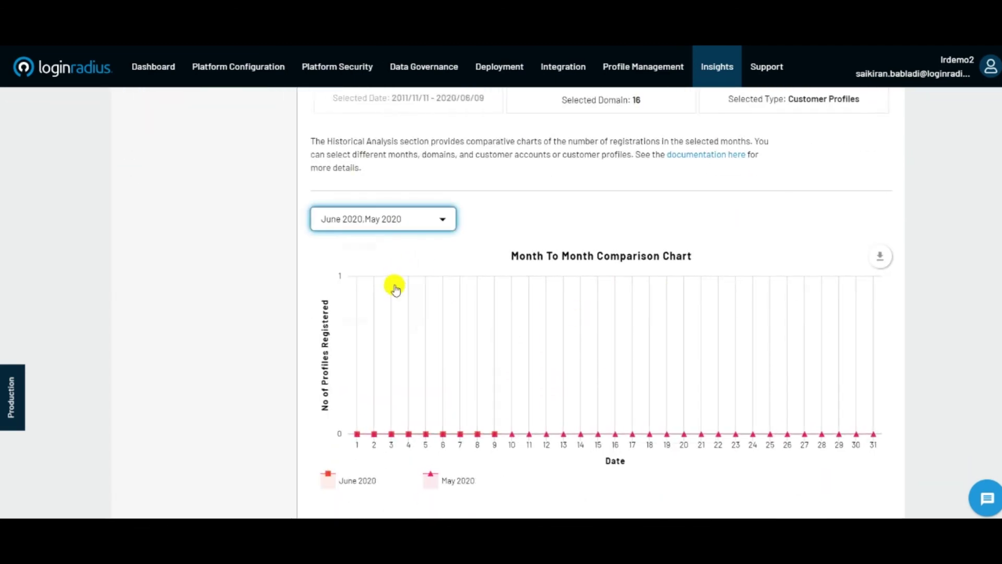
{"action": "left_click", "coordinate": [516, 225]}
{"action": "scroll", "coordinate": [542, 188], "scroll_direction": "up", "scroll_amount": 3}
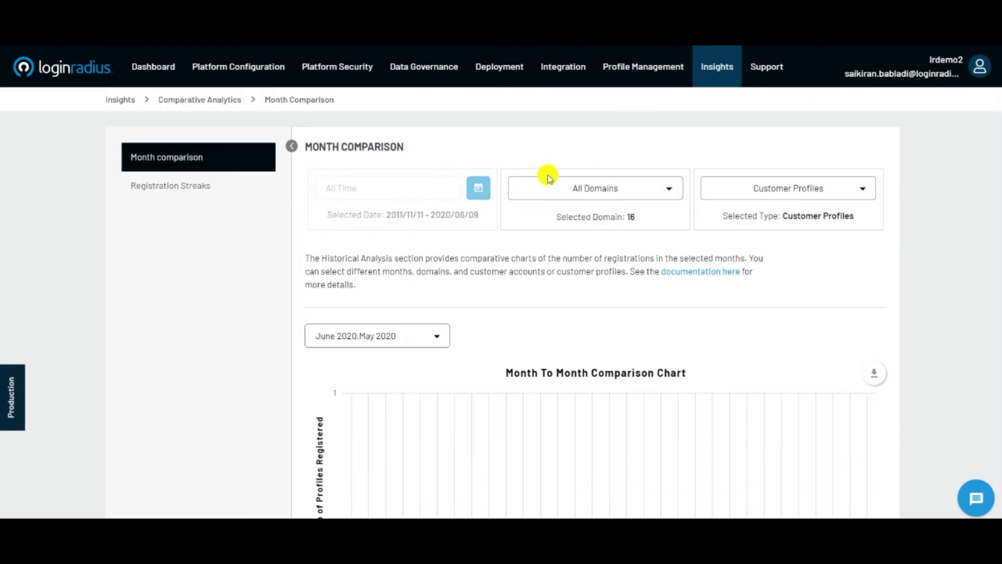
Step: Open API Analytics, set the Request Count interval to Last 6 hours and refresh the chart
{"action": "left_click", "coordinate": [729, 85]}
{"action": "left_click", "coordinate": [733, 223]}
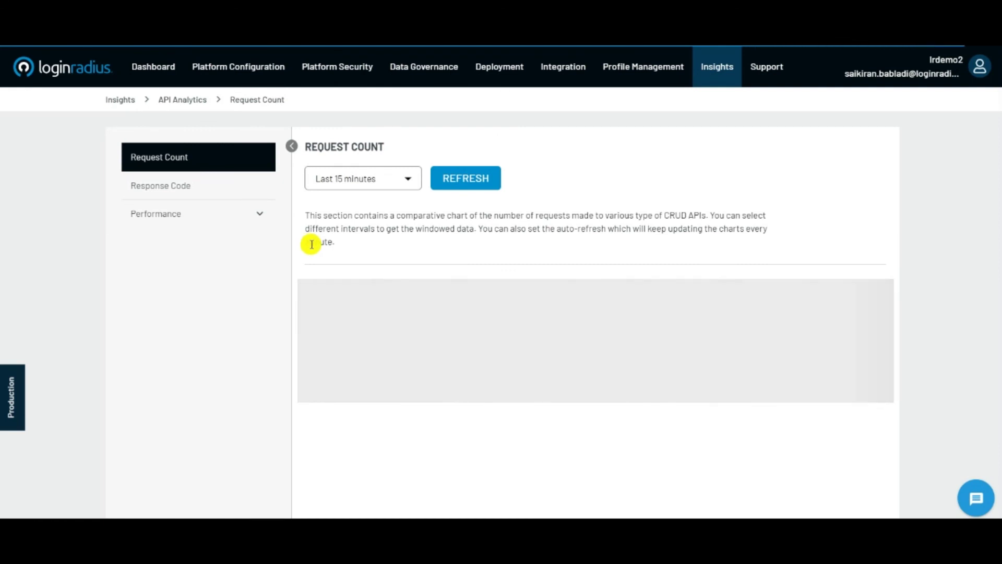
{"action": "left_click", "coordinate": [378, 183]}
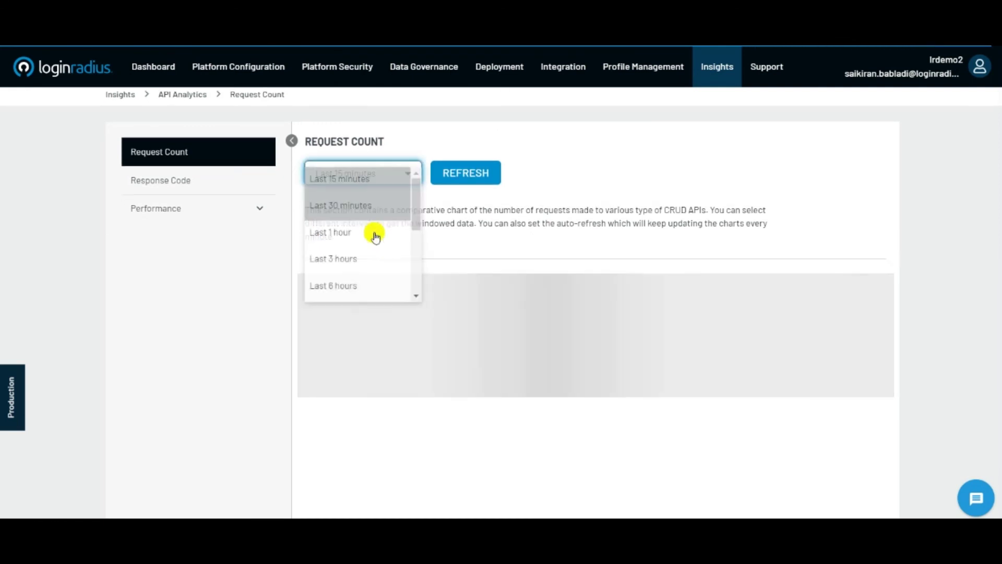
{"action": "left_click", "coordinate": [346, 285]}
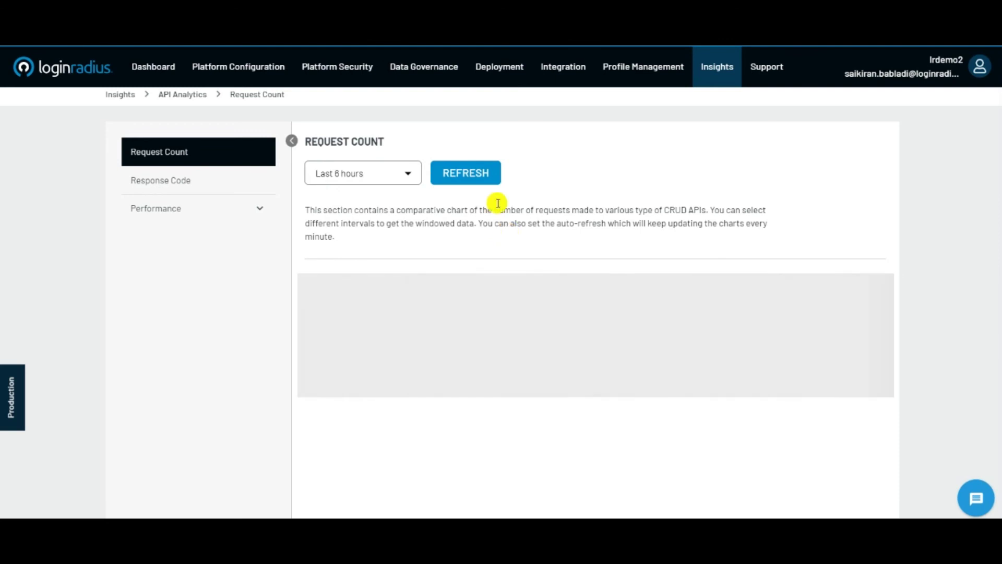
{"action": "left_click", "coordinate": [487, 180]}
{"action": "scroll", "coordinate": [267, 229], "scroll_direction": "down", "scroll_amount": 1}
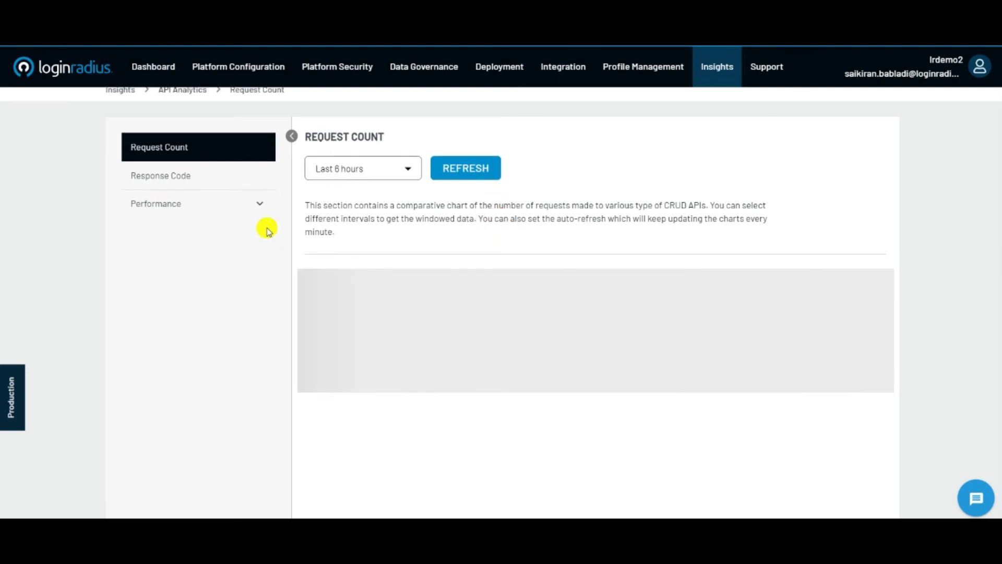
{"action": "scroll", "coordinate": [267, 230], "scroll_direction": "down", "scroll_amount": 1}
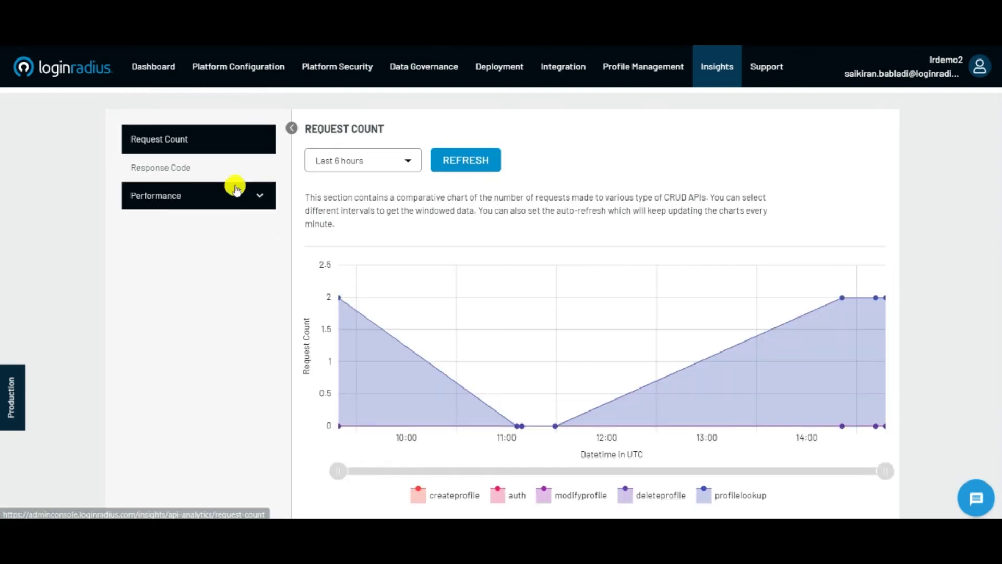
Step: Open the Response Code report and the Lookup Profile performance report, and examine the response time chart
{"action": "left_click", "coordinate": [154, 172]}
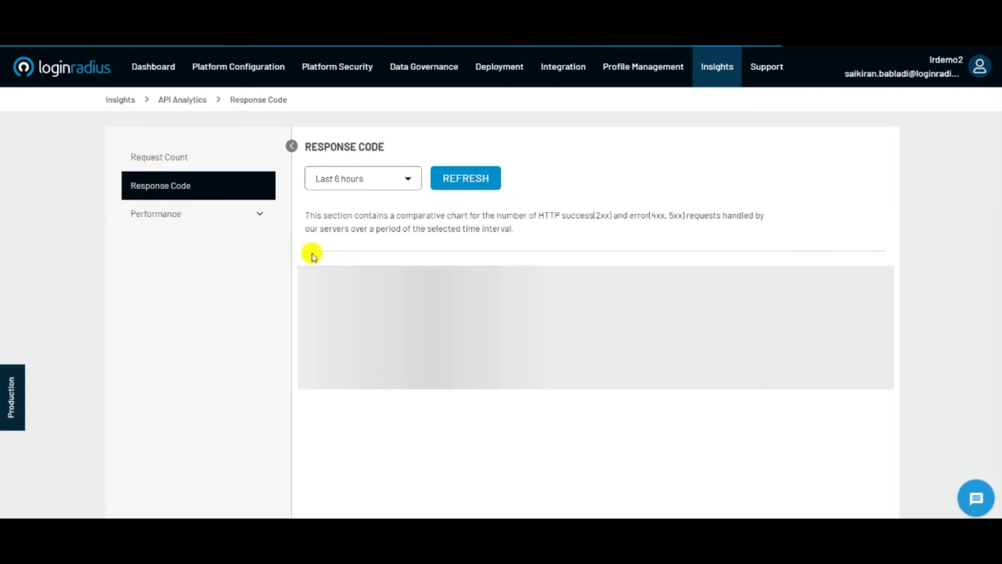
{"action": "left_click", "coordinate": [263, 219]}
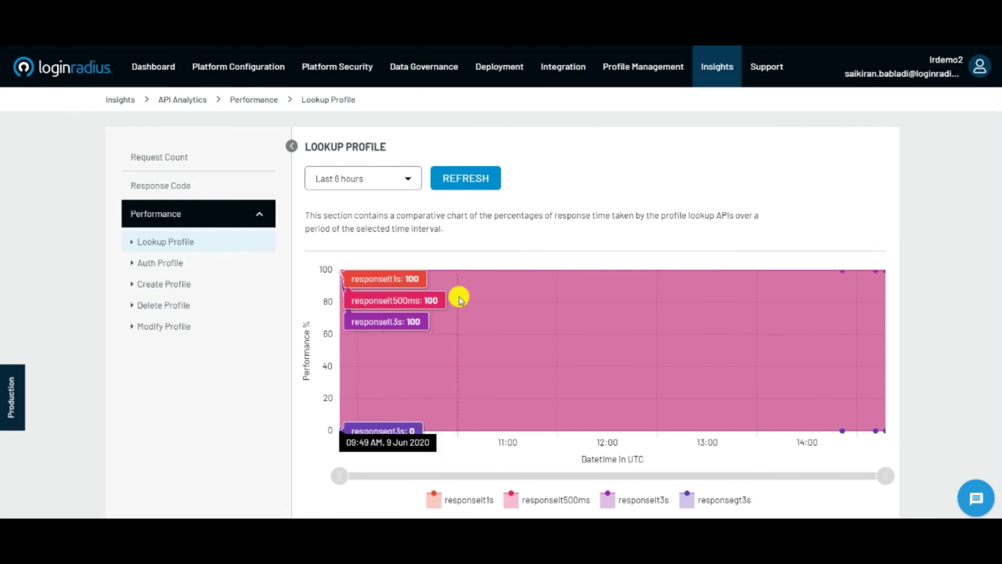
{"action": "scroll", "coordinate": [571, 312], "scroll_direction": "down", "scroll_amount": 2}
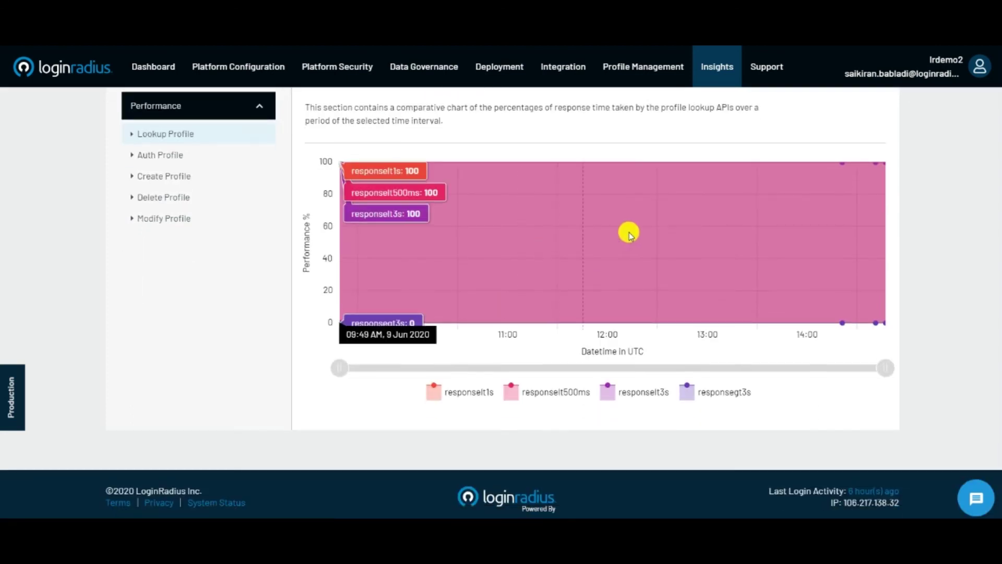
{"action": "scroll", "coordinate": [806, 250], "scroll_direction": "up", "scroll_amount": 1}
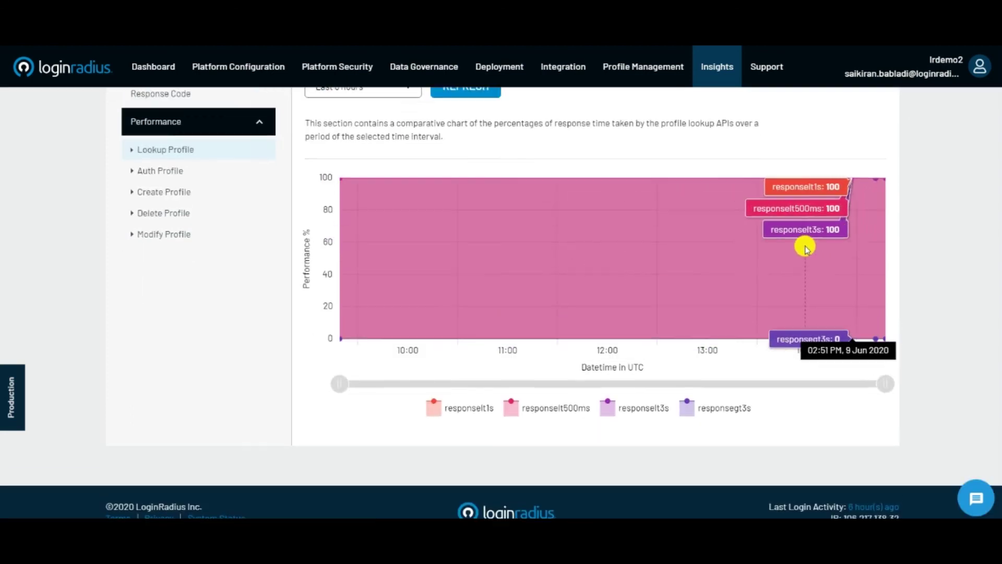
{"action": "scroll", "coordinate": [807, 249], "scroll_direction": "up", "scroll_amount": 2}
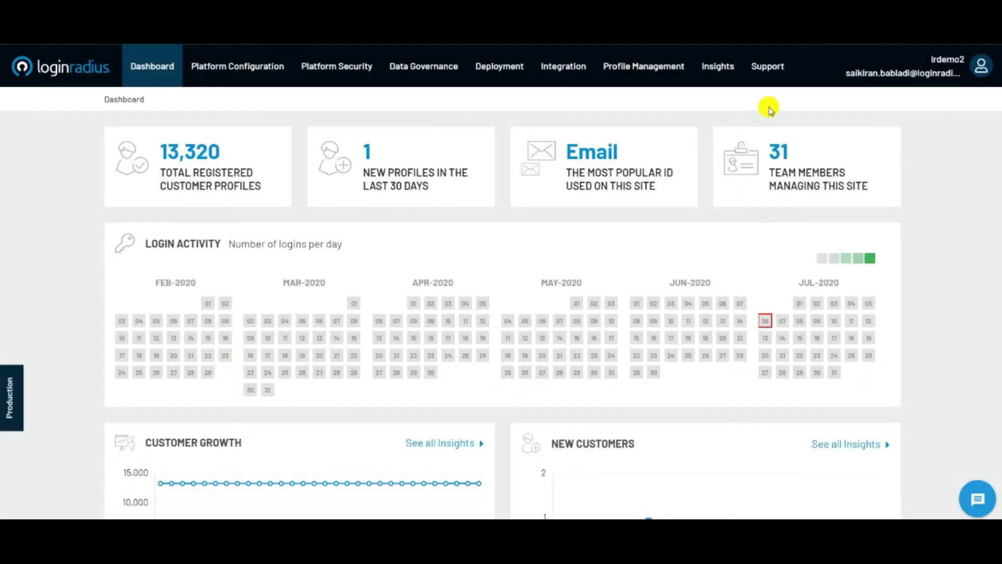
Step: Open the Support Docs and browse the Identity Platform documentation categories
{"action": "left_click", "coordinate": [769, 68]}
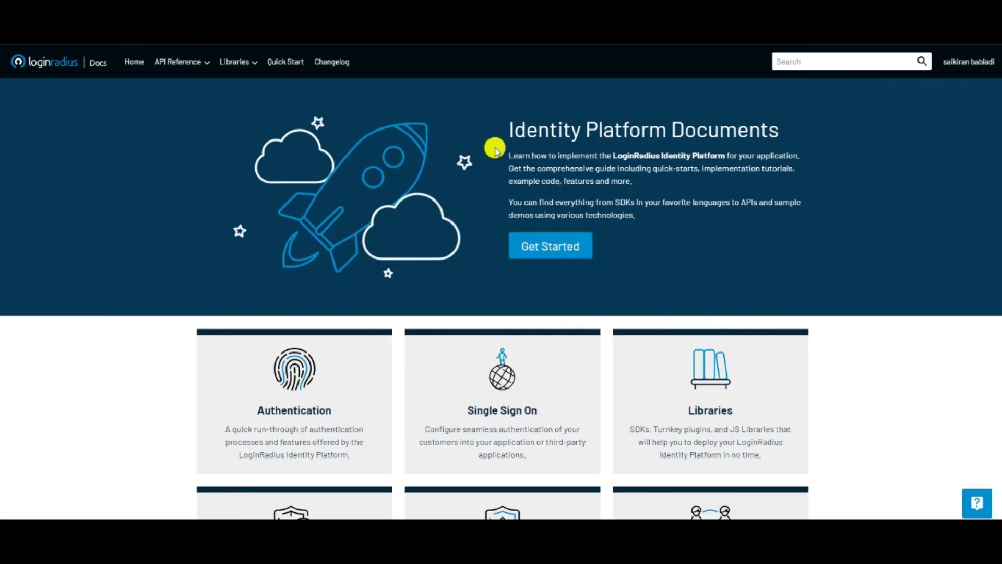
{"action": "scroll", "coordinate": [522, 157], "scroll_direction": "down", "scroll_amount": 4}
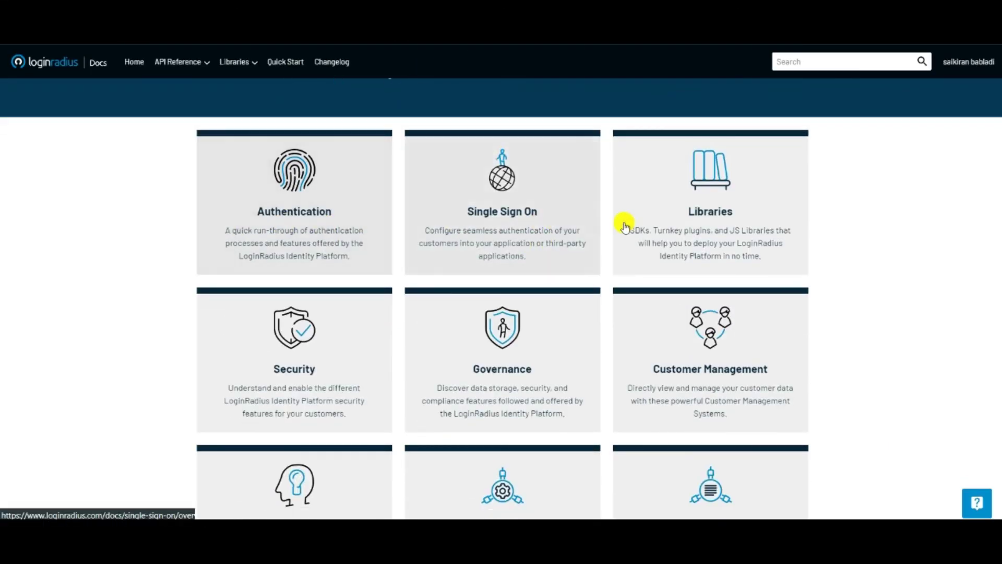
{"action": "scroll", "coordinate": [693, 381], "scroll_direction": "down", "scroll_amount": 3}
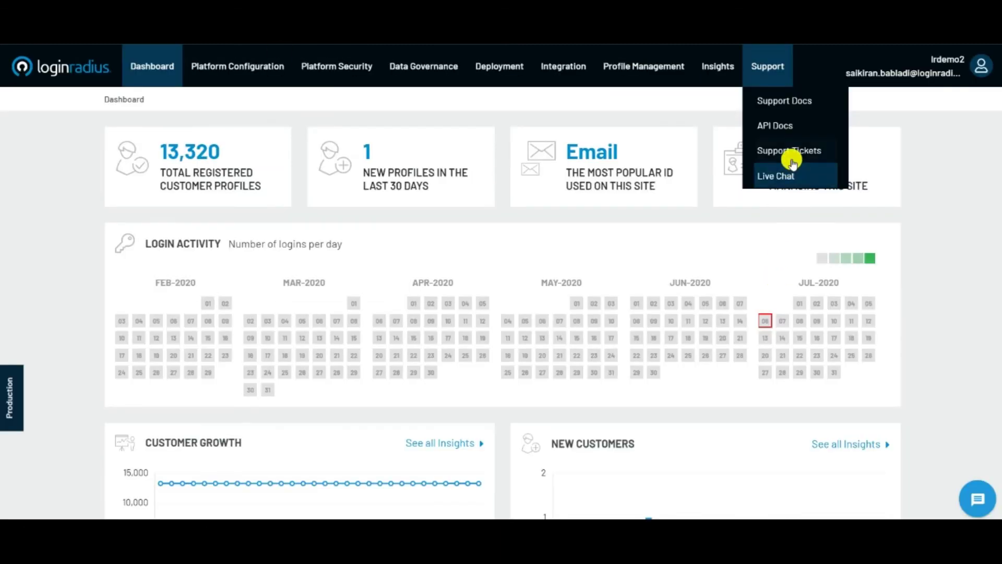
Step: Open the new support ticket form and examine its category, site name, priority, description and file attachment options
{"action": "left_click", "coordinate": [791, 152]}
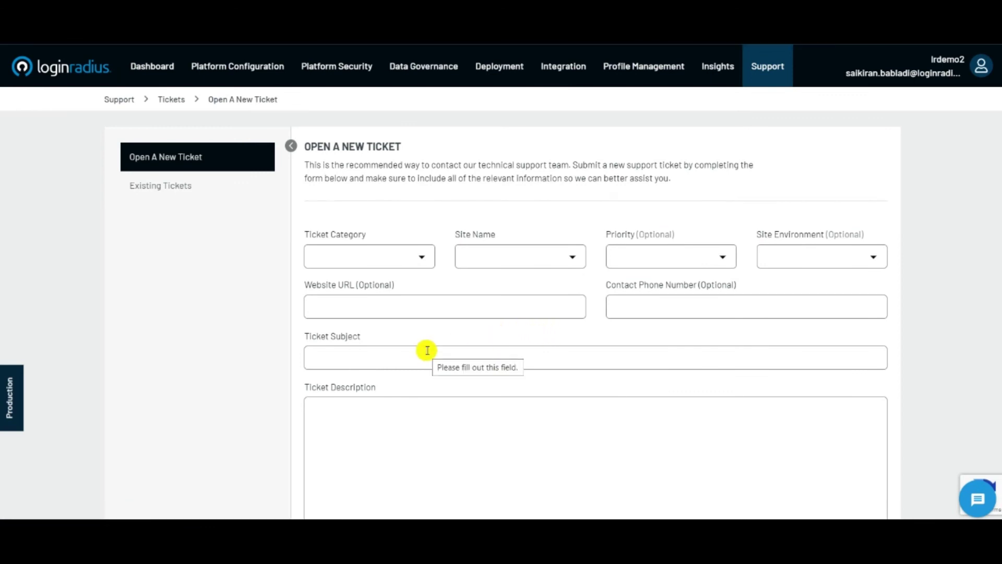
{"action": "left_click", "coordinate": [423, 256]}
{"action": "scroll", "coordinate": [408, 297], "scroll_direction": "down", "scroll_amount": 3}
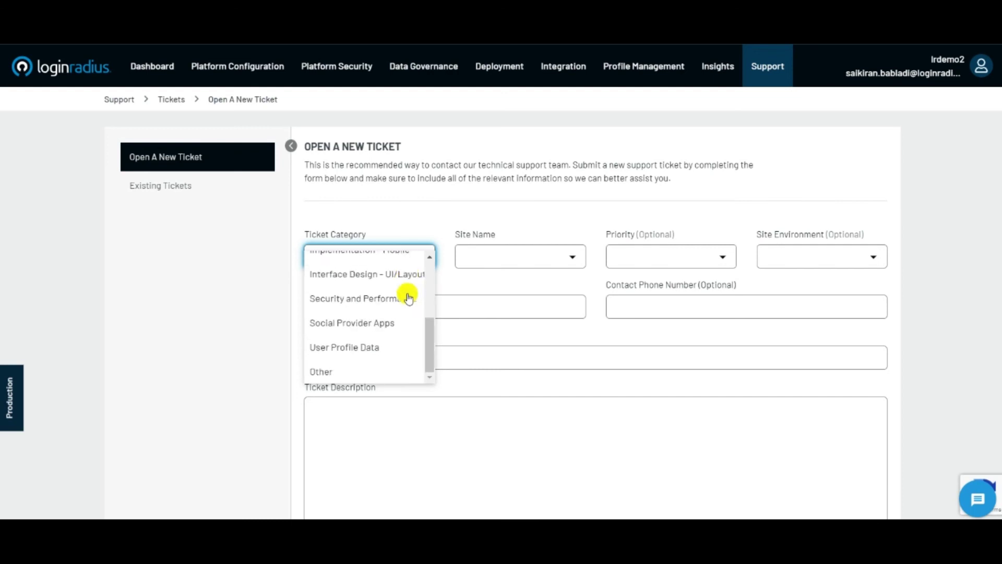
{"action": "left_click", "coordinate": [524, 256]}
{"action": "left_click", "coordinate": [707, 264]}
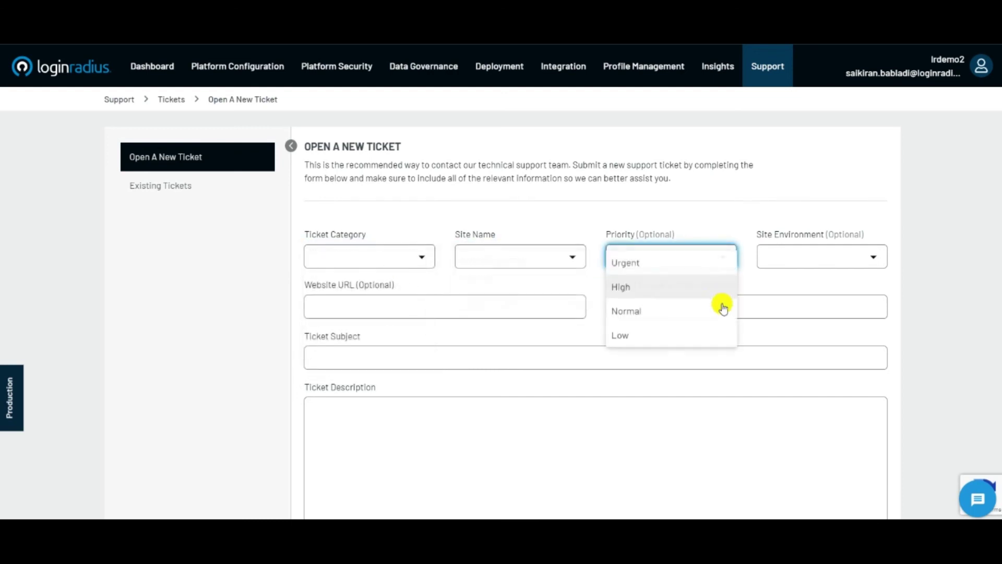
{"action": "scroll", "coordinate": [622, 360], "scroll_direction": "down", "scroll_amount": 3}
{"action": "left_click", "coordinate": [448, 244]}
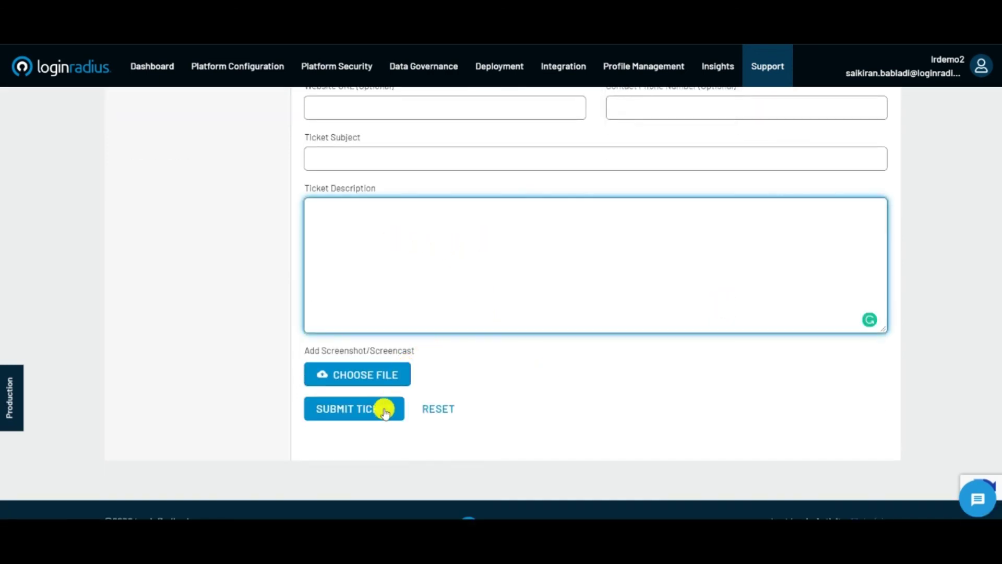
{"action": "scroll", "coordinate": [470, 324], "scroll_direction": "up", "scroll_amount": 4}
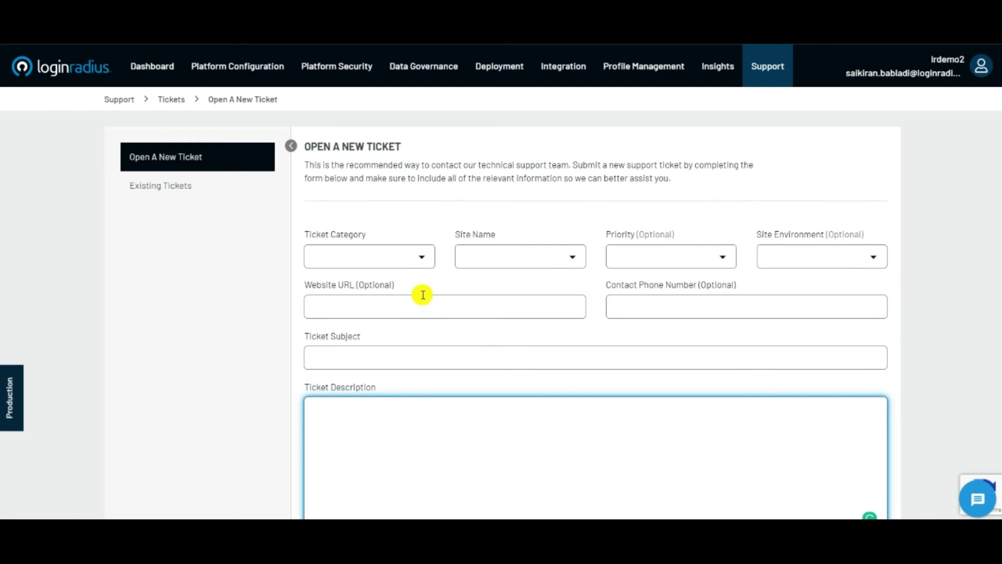
Step: Open the LoginRadius support widget, look through its help options and quick links, and open and close the live chat
{"action": "left_click", "coordinate": [977, 498]}
{"action": "scroll", "coordinate": [943, 308], "scroll_direction": "down", "scroll_amount": 1}
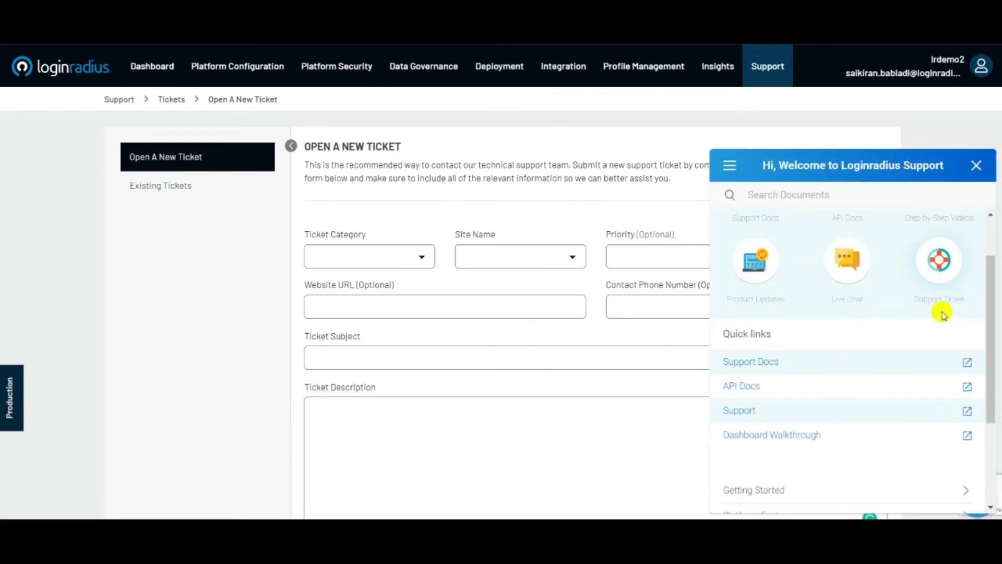
{"action": "scroll", "coordinate": [890, 291], "scroll_direction": "up", "scroll_amount": 2}
{"action": "left_click", "coordinate": [882, 338]}
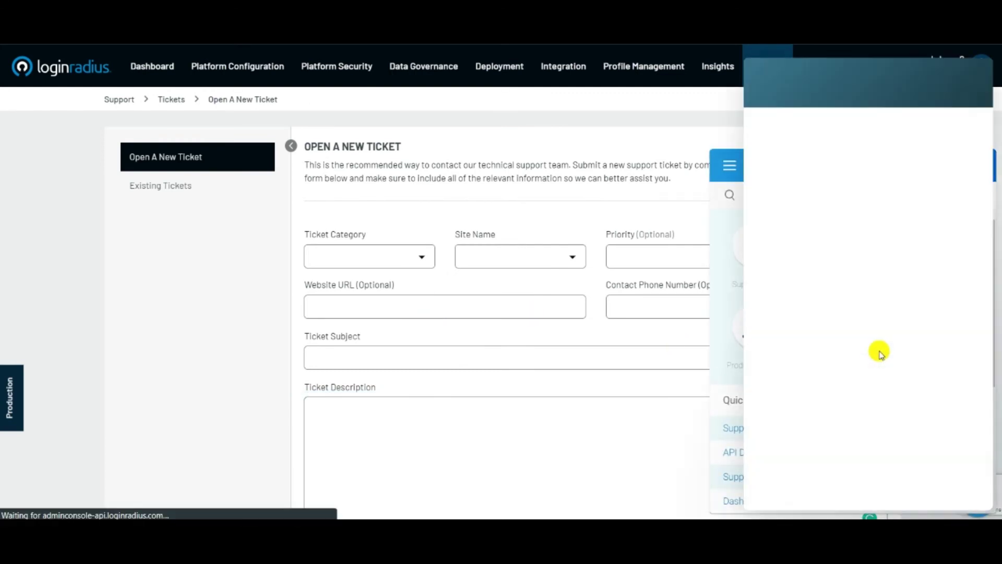
{"action": "left_click", "coordinate": [975, 168]}
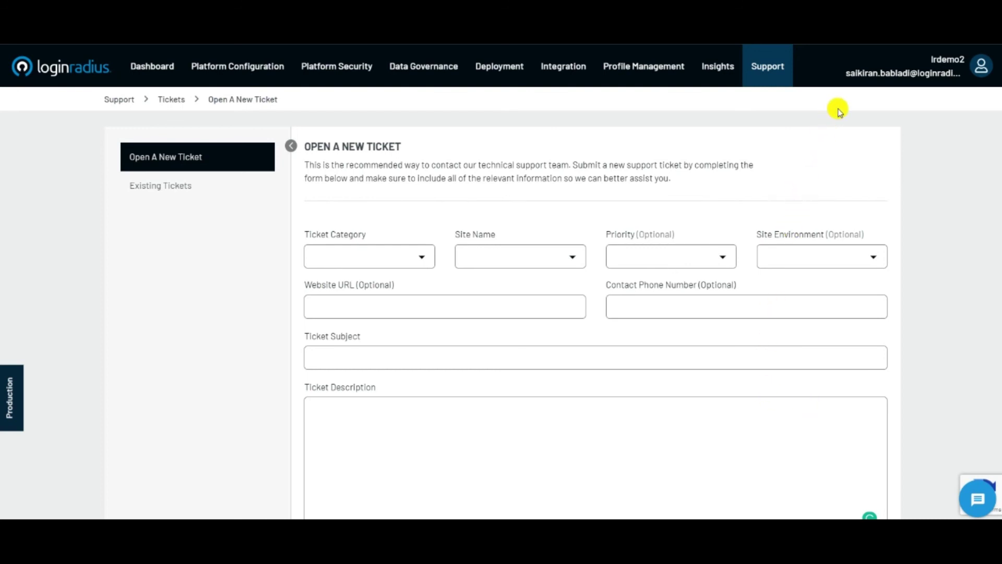
Step: View the account profile and login session history, and open the Theme Customization page under Appearance
{"action": "left_click", "coordinate": [919, 63]}
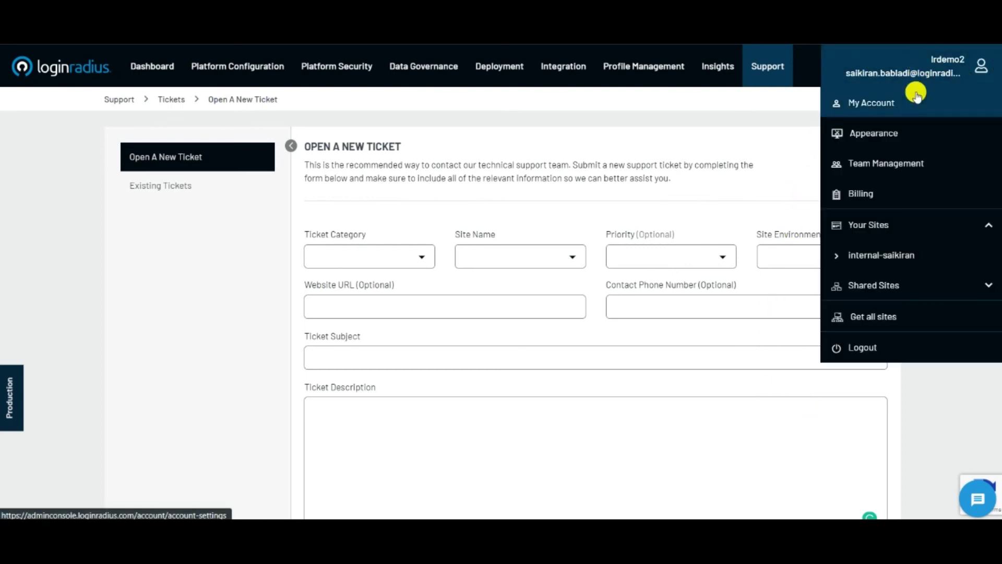
{"action": "left_click", "coordinate": [917, 96]}
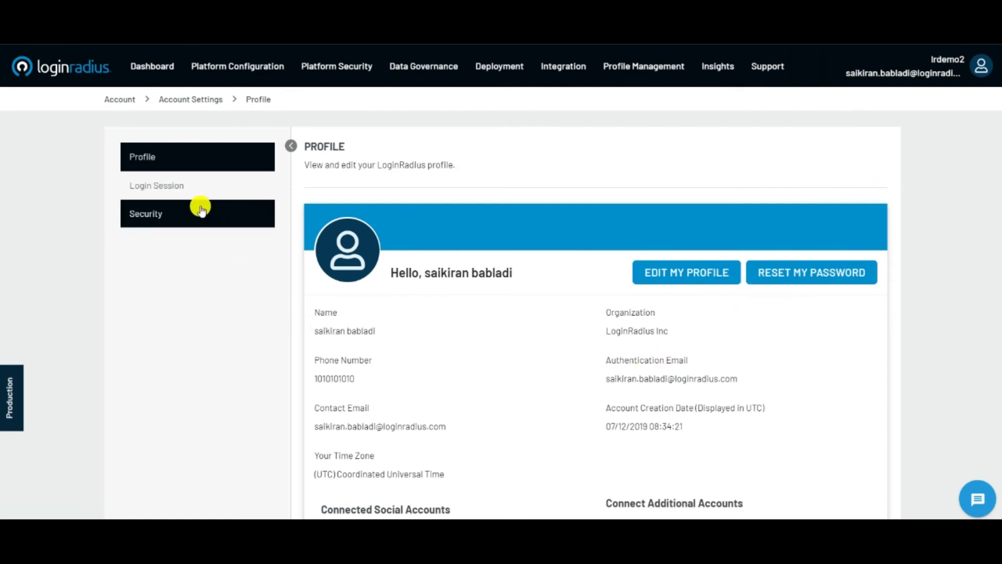
{"action": "left_click", "coordinate": [192, 192]}
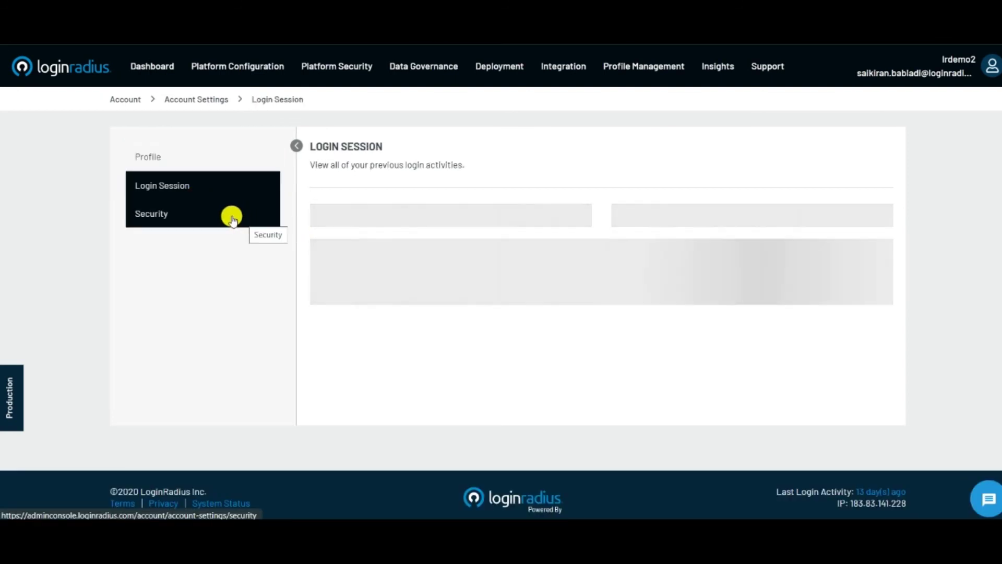
{"action": "left_click", "coordinate": [950, 69]}
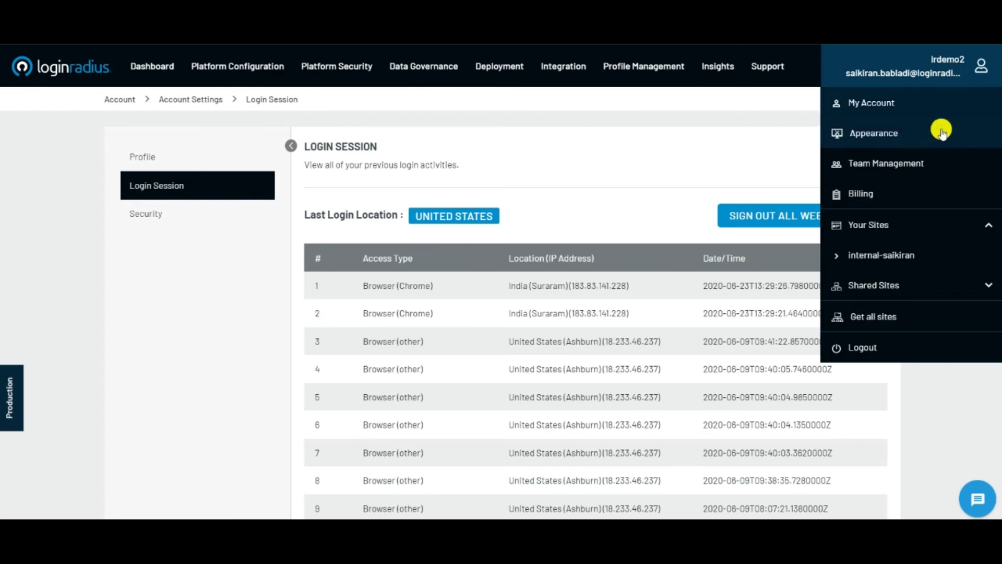
{"action": "left_click", "coordinate": [934, 133]}
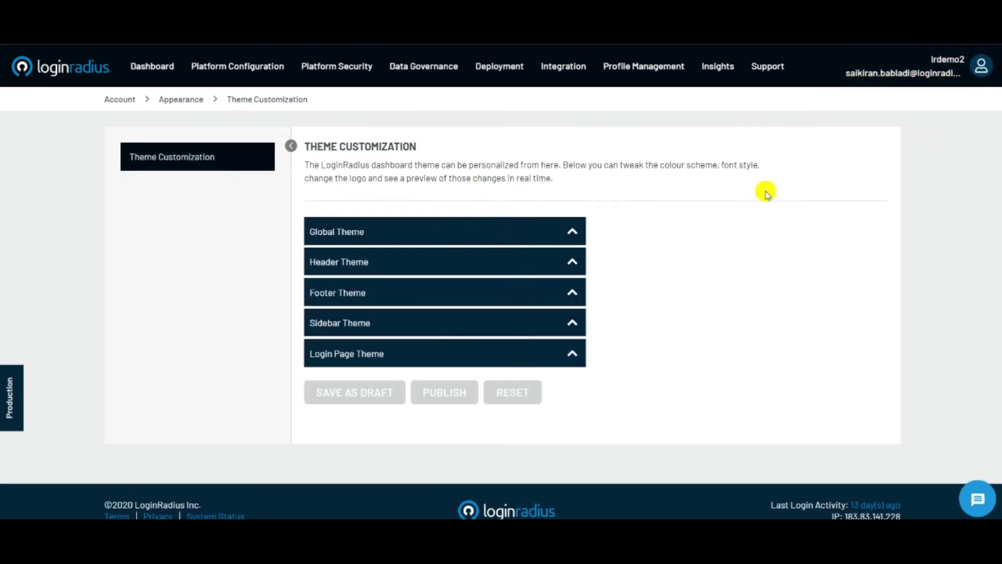
Step: Open Team Management and examine the list of team members with their roles, last logins and MFA status
{"action": "left_click", "coordinate": [944, 61]}
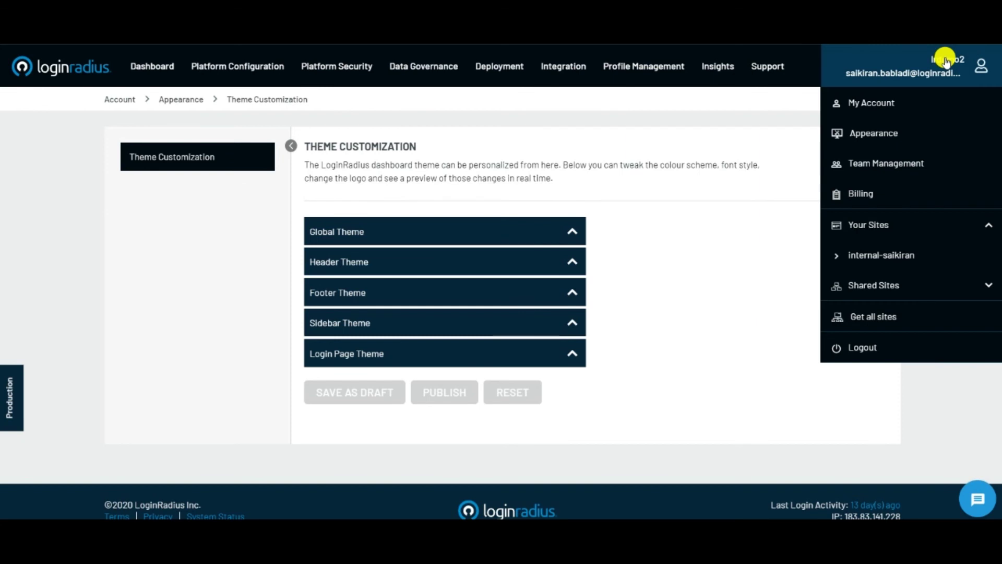
{"action": "left_click", "coordinate": [923, 171]}
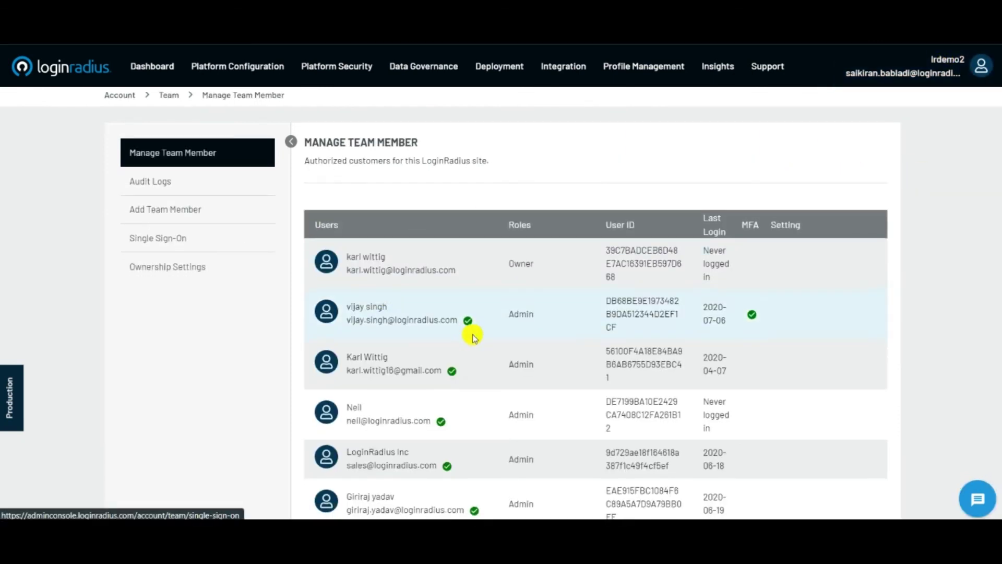
{"action": "scroll", "coordinate": [469, 331], "scroll_direction": "down", "scroll_amount": 6}
{"action": "scroll", "coordinate": [426, 290], "scroll_direction": "down", "scroll_amount": 1}
{"action": "scroll", "coordinate": [290, 264], "scroll_direction": "up", "scroll_amount": 8}
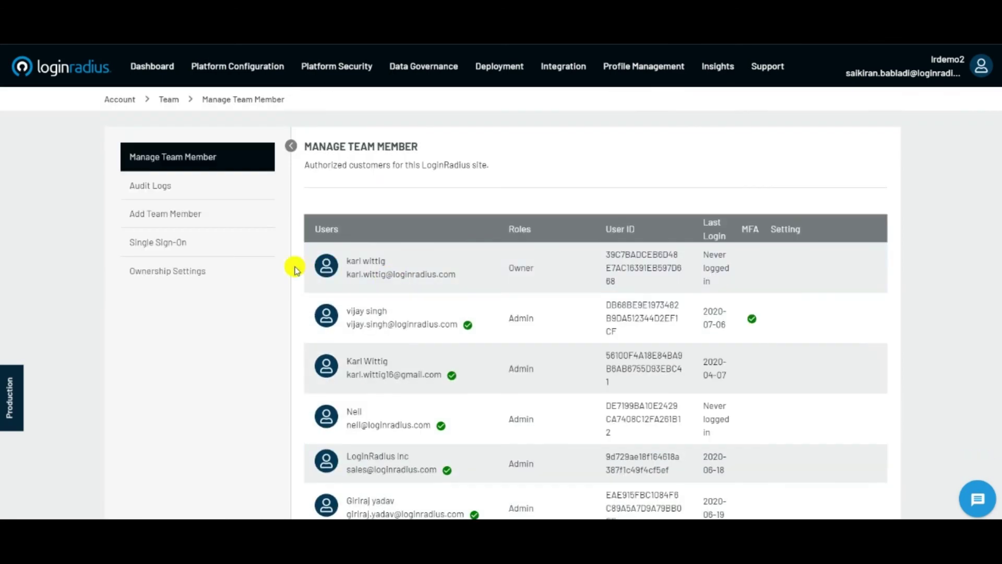
Step: Examine the Add Team Member form's fields and open the team's Audit Logs
{"action": "left_click", "coordinate": [189, 225]}
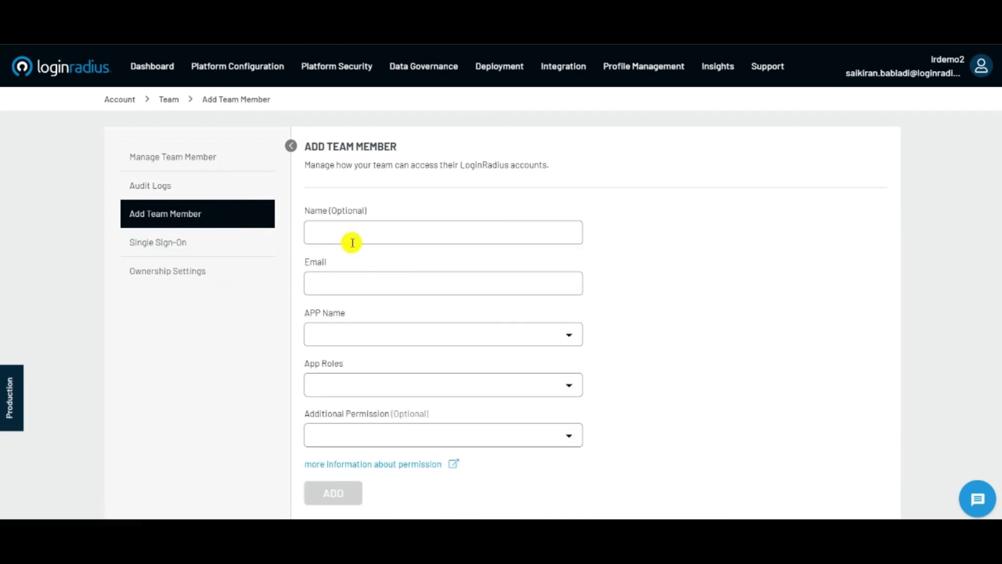
{"action": "scroll", "coordinate": [353, 241], "scroll_direction": "down", "scroll_amount": 1}
{"action": "scroll", "coordinate": [353, 237], "scroll_direction": "down", "scroll_amount": 1}
{"action": "scroll", "coordinate": [354, 238], "scroll_direction": "up", "scroll_amount": 3}
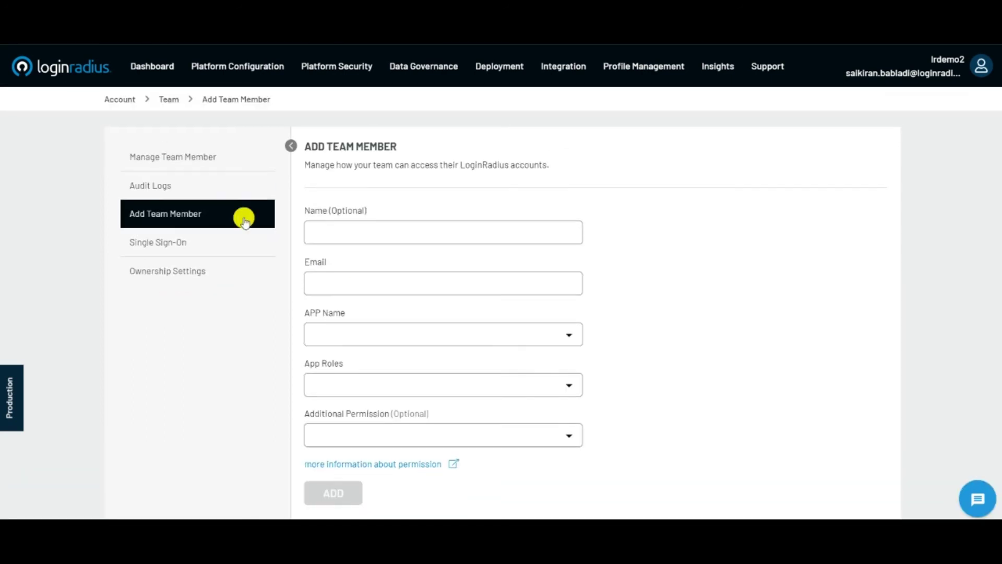
{"action": "left_click", "coordinate": [174, 190]}
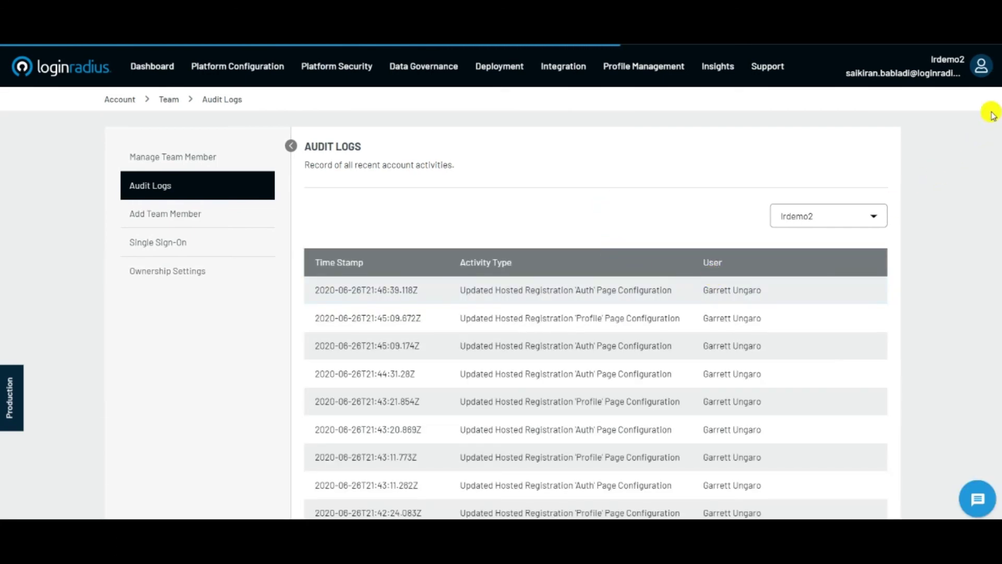
Step: Switch the console to the internal site listed under Your Sites and open its Dashboard to examine login activity and customer growth
{"action": "left_click", "coordinate": [963, 64]}
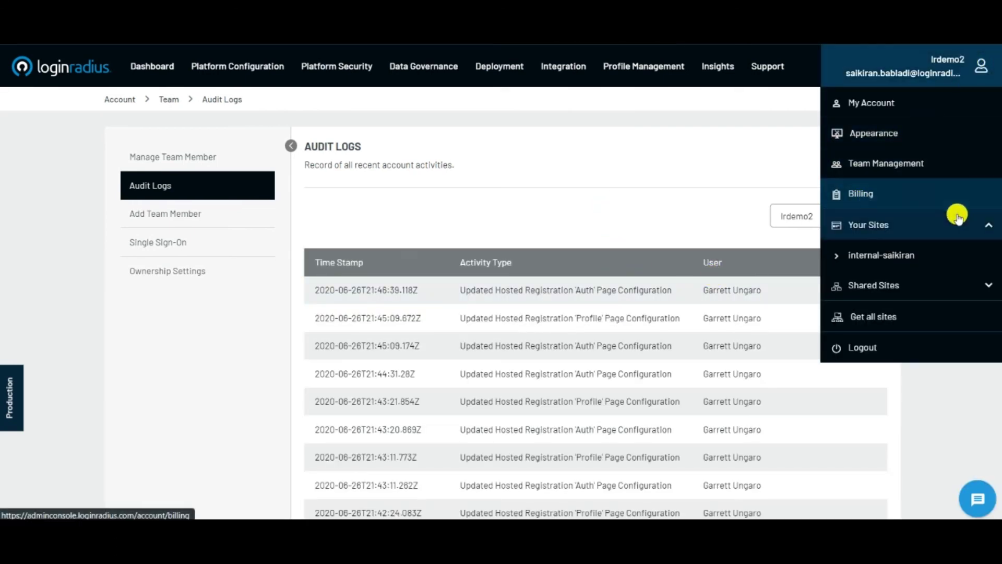
{"action": "left_click", "coordinate": [837, 258]}
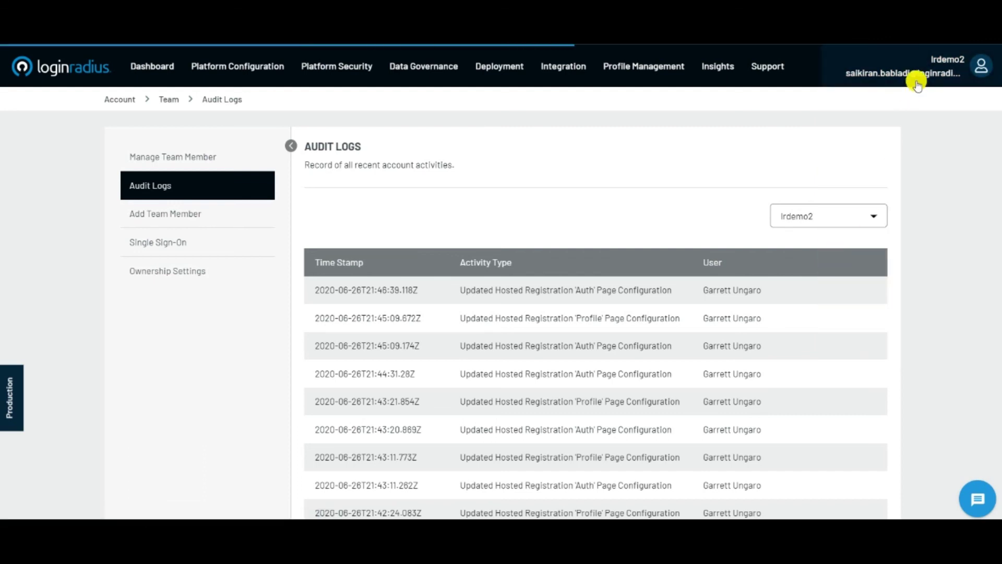
{"action": "left_click", "coordinate": [914, 76]}
{"action": "left_click", "coordinate": [897, 284]}
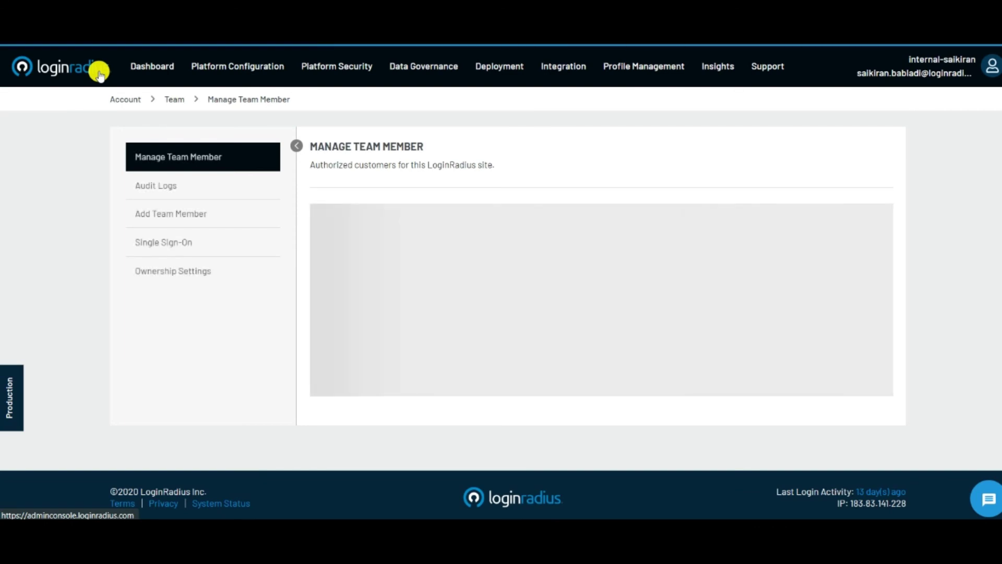
{"action": "left_click", "coordinate": [99, 73]}
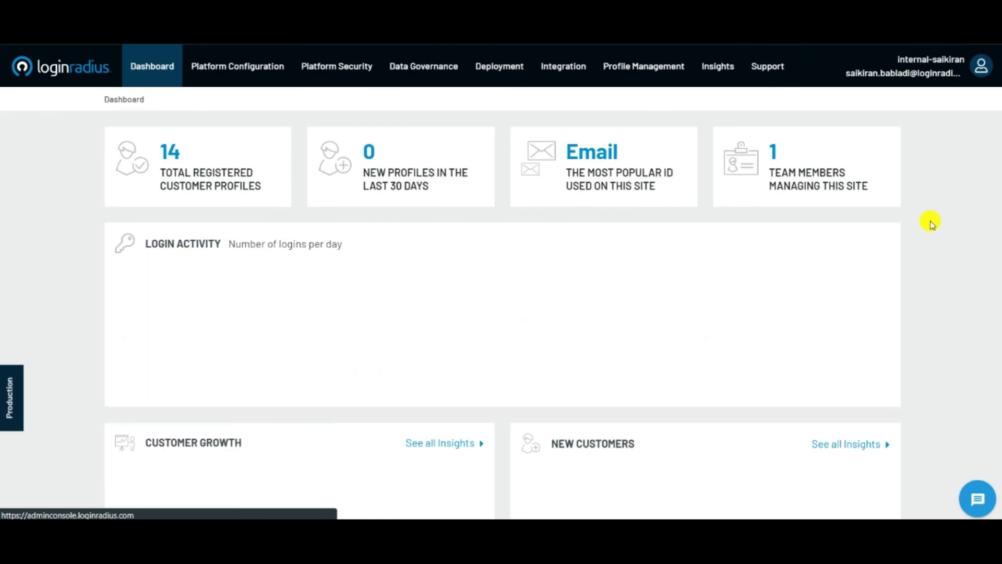
{"action": "scroll", "coordinate": [932, 223], "scroll_direction": "down", "scroll_amount": 2}
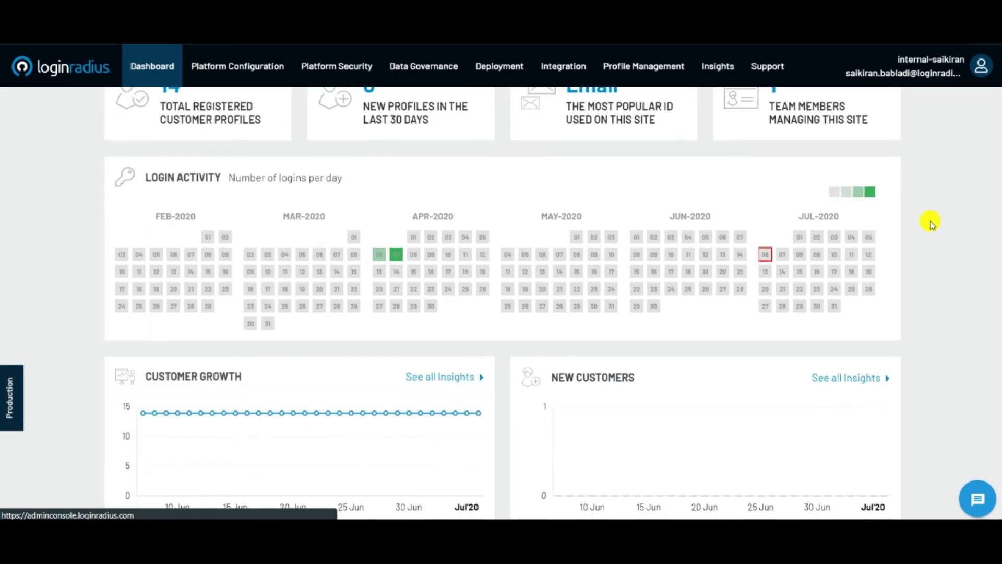